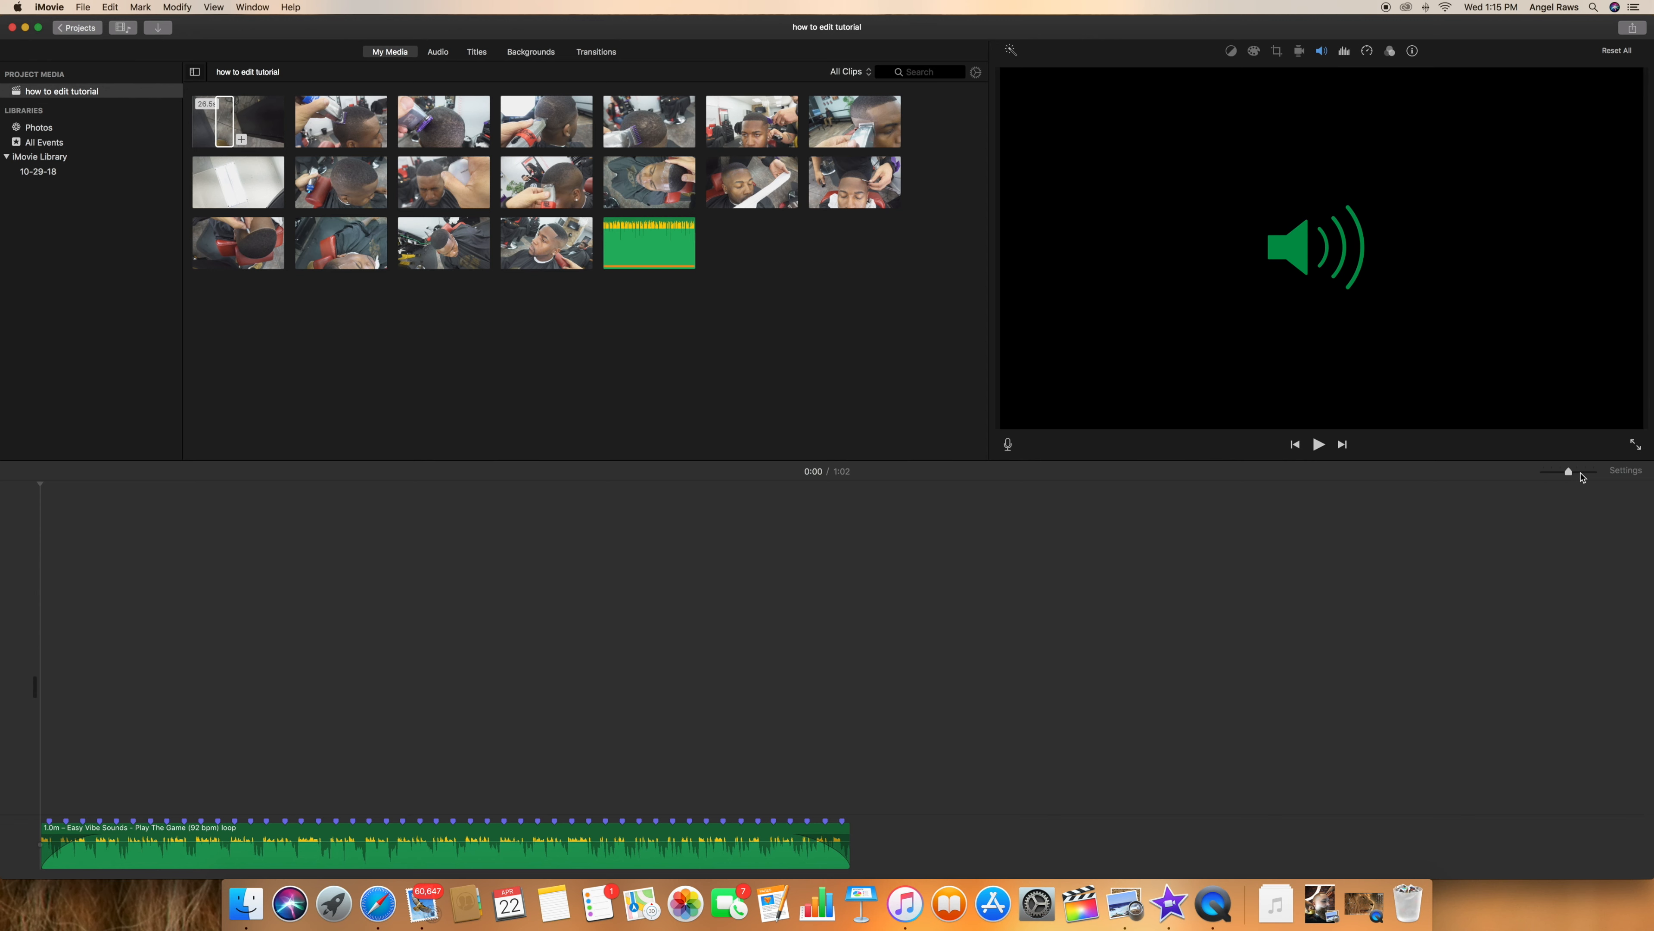
Enlarge the timeline scale and place the marked section of the first media clip at the start of the timeline.
{"action": "left_click_drag", "start_coordinate": [1571, 476], "coordinate": [1587, 476]}
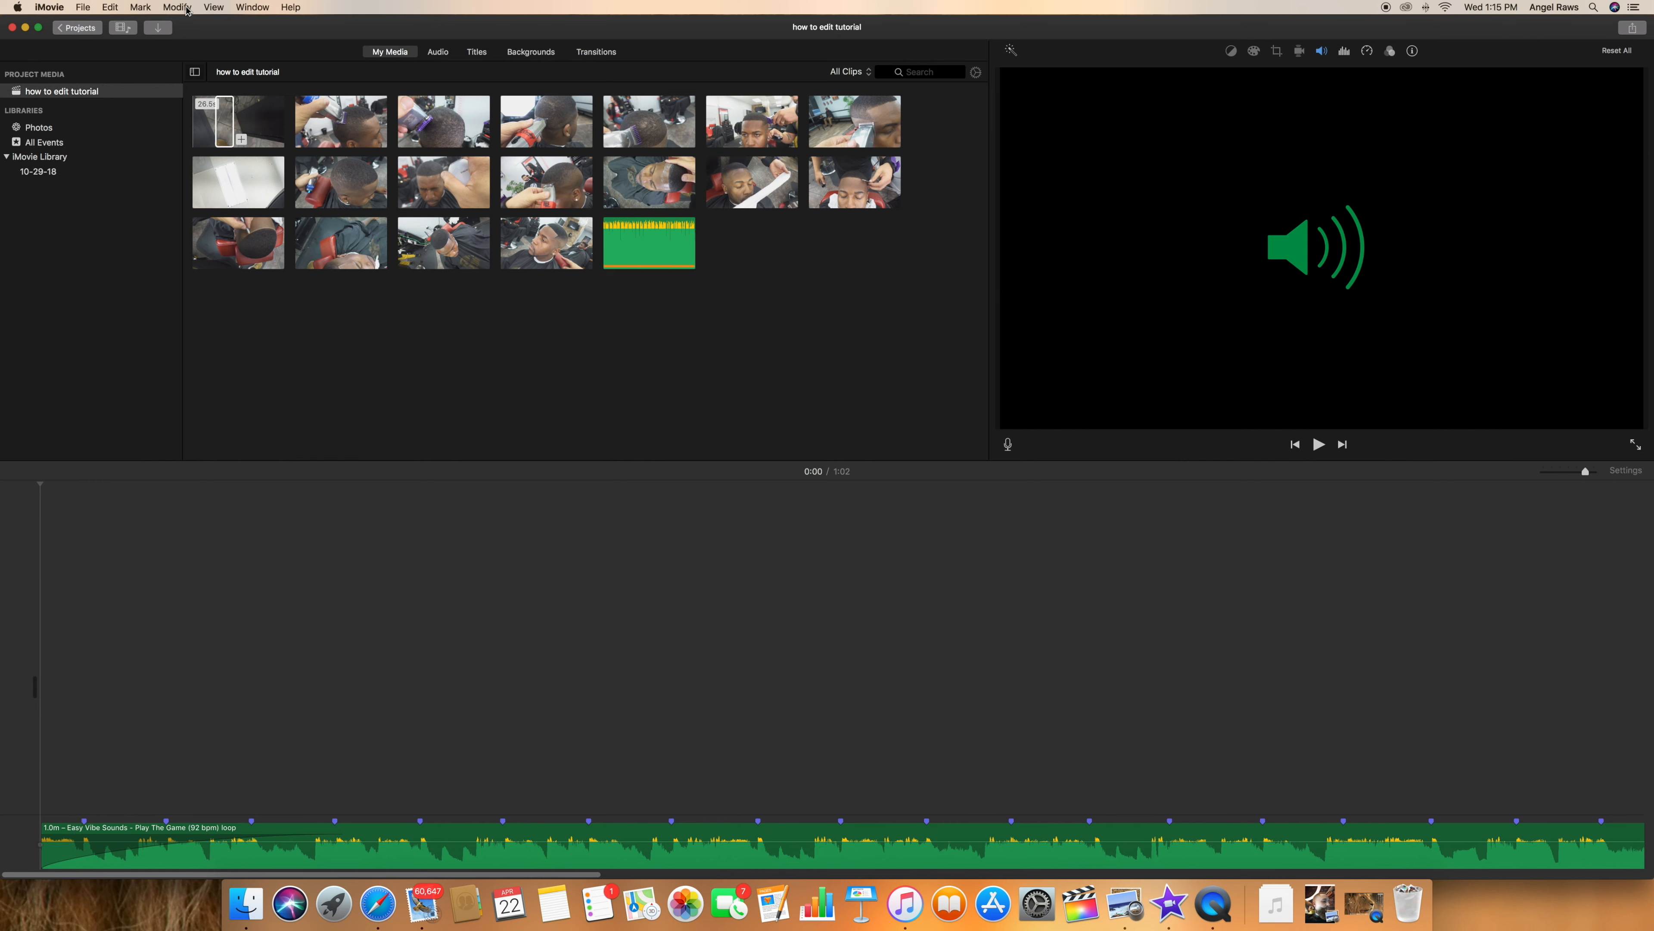
{"action": "left_click", "coordinate": [224, 124]}
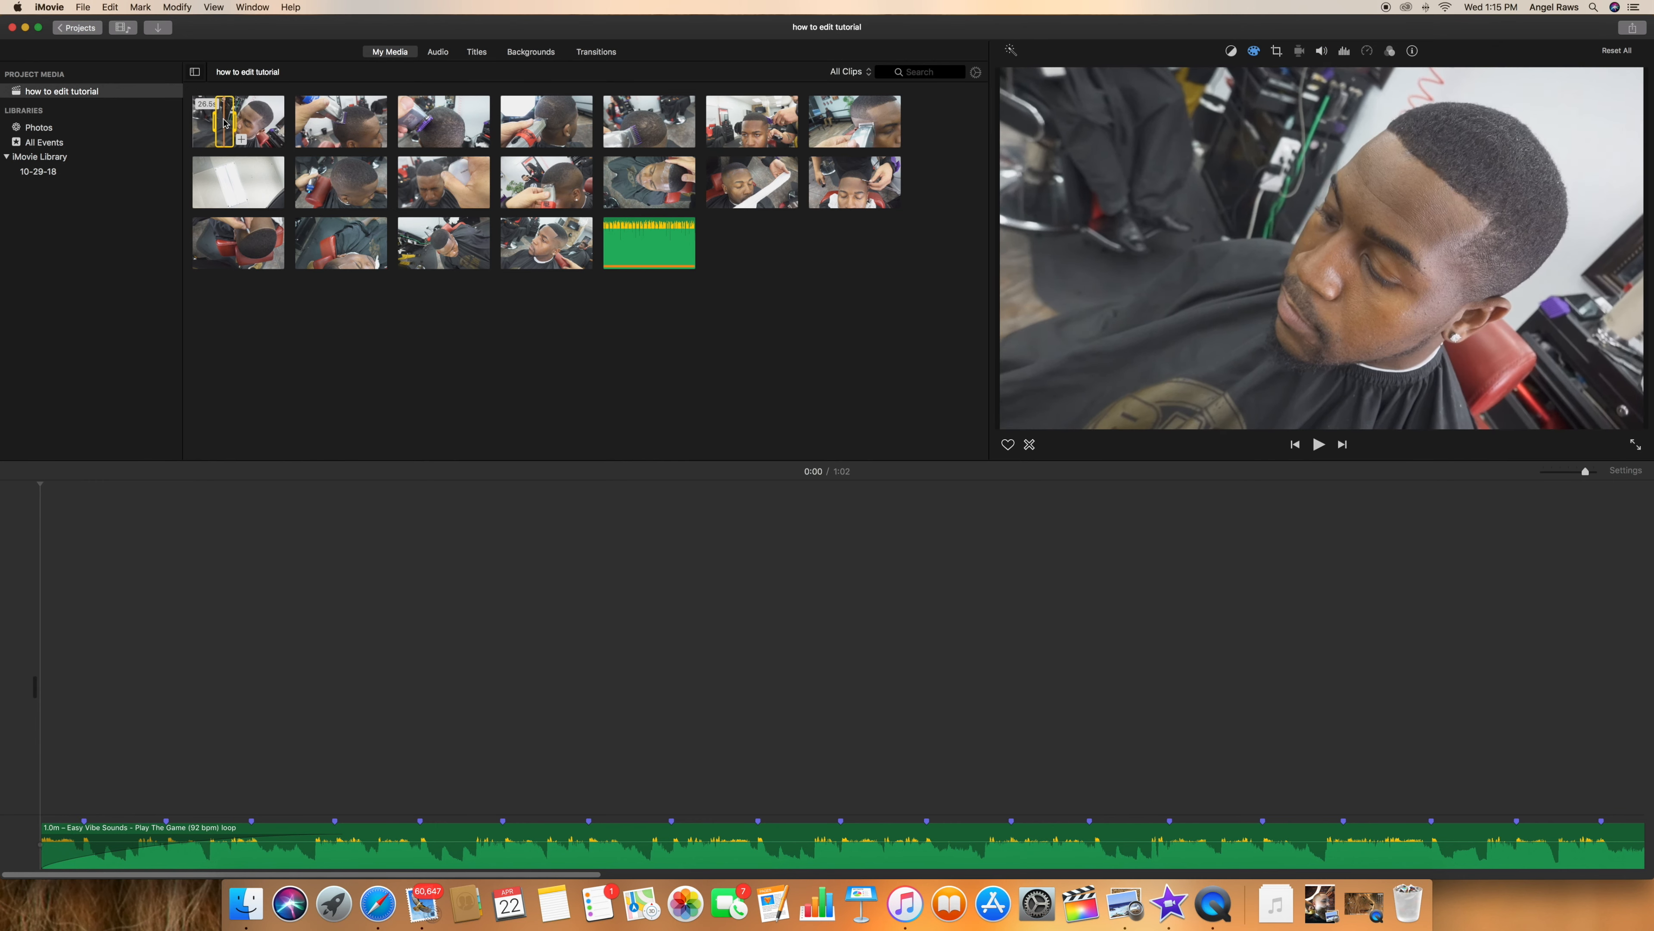
{"action": "left_click_drag", "start_coordinate": [225, 127], "coordinate": [39, 786]}
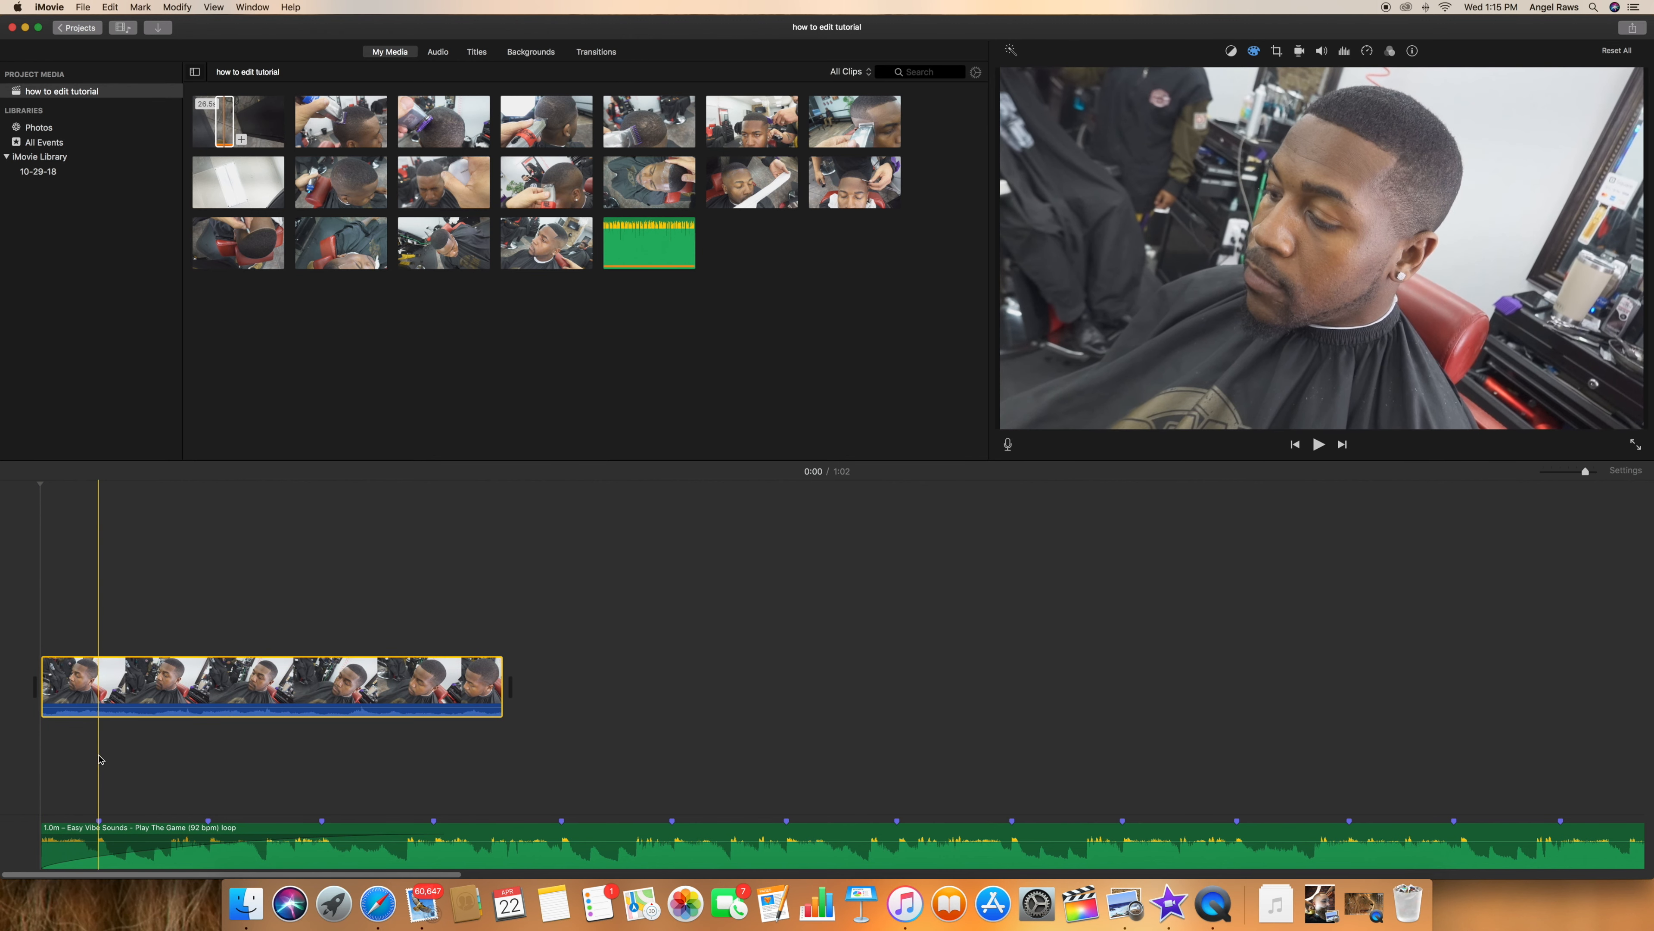
Detach the audio from the first timeline clip and delete the detached audio.
{"action": "right_click", "coordinate": [113, 679]}
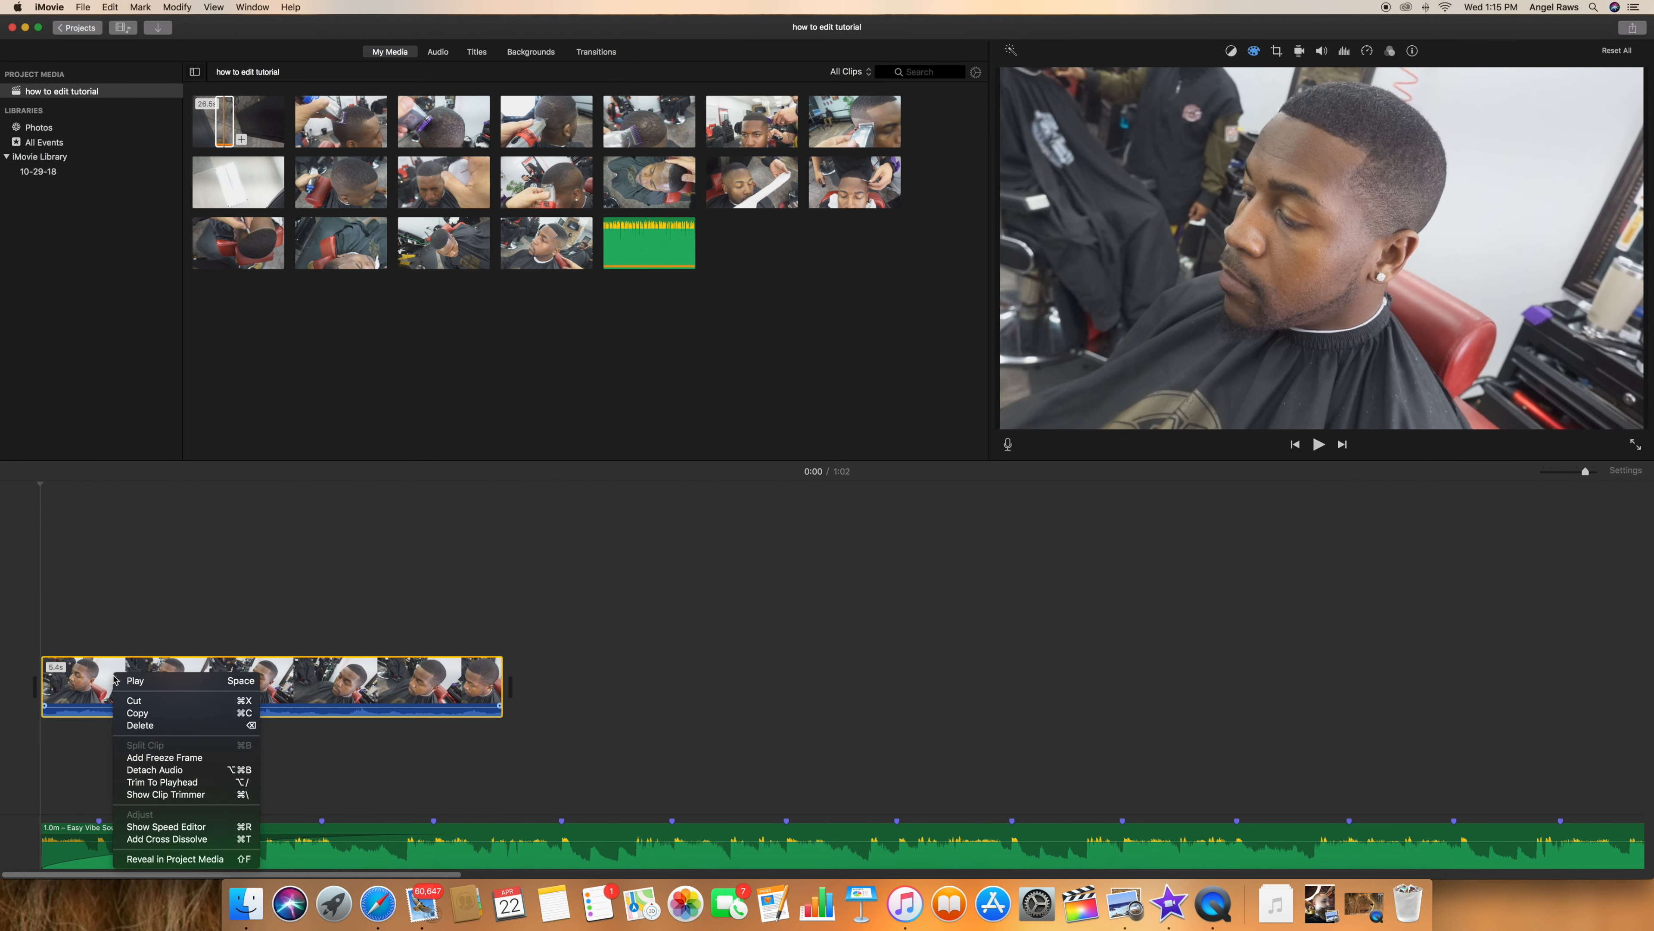
{"action": "left_click", "coordinate": [162, 769]}
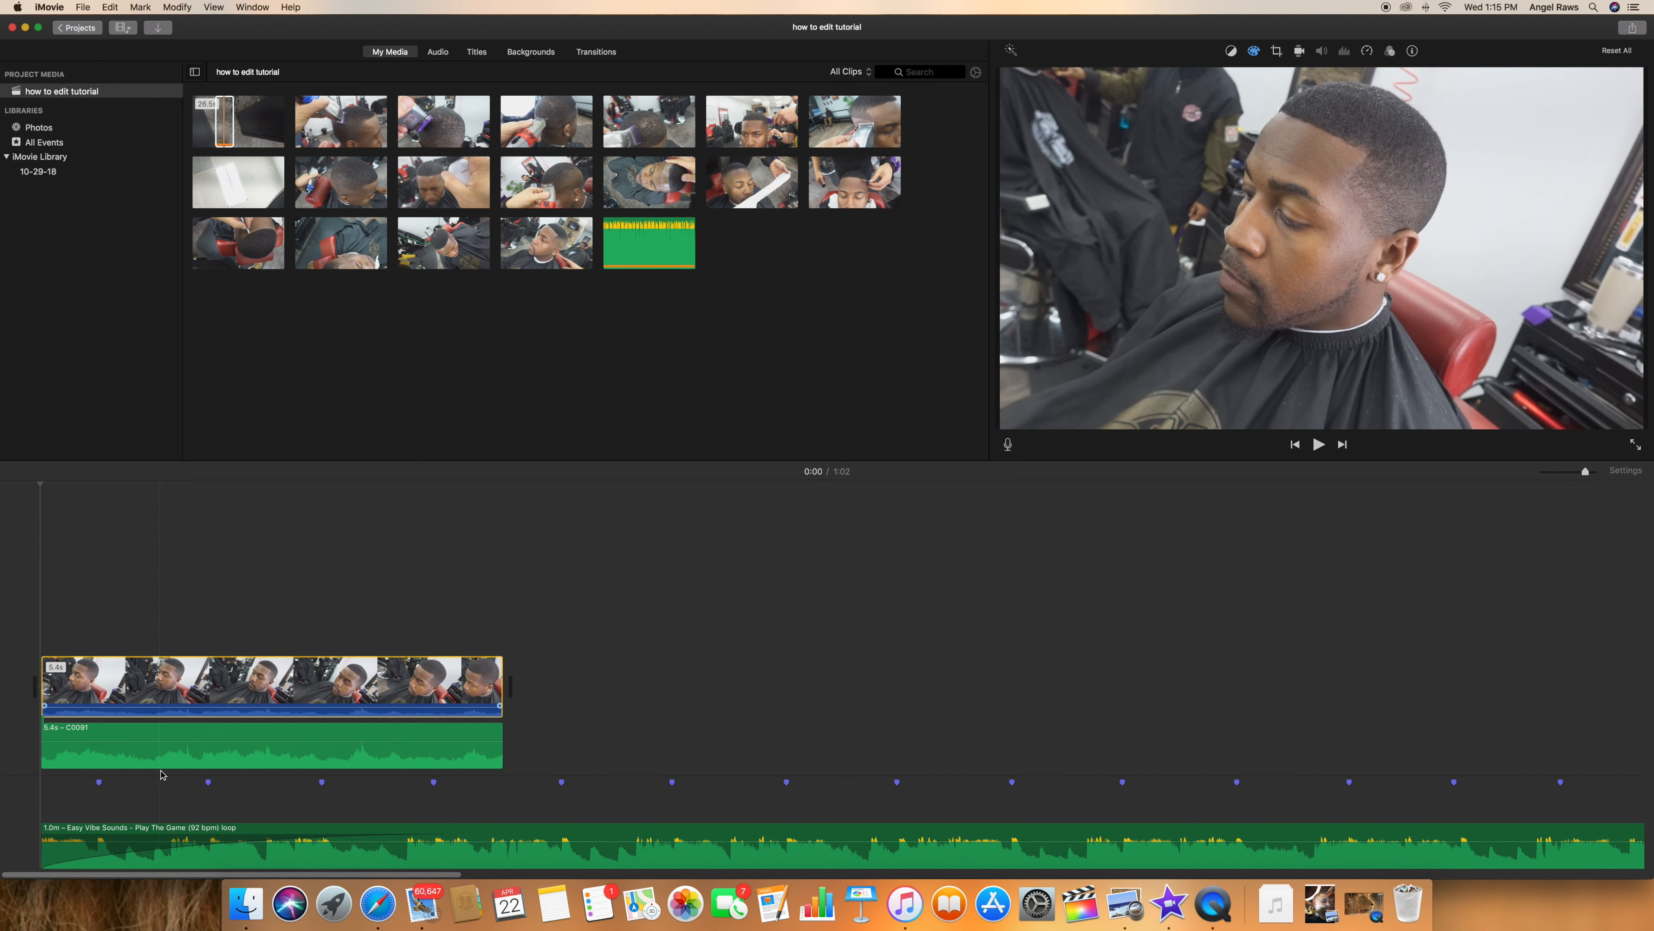
{"action": "left_click", "coordinate": [159, 735]}
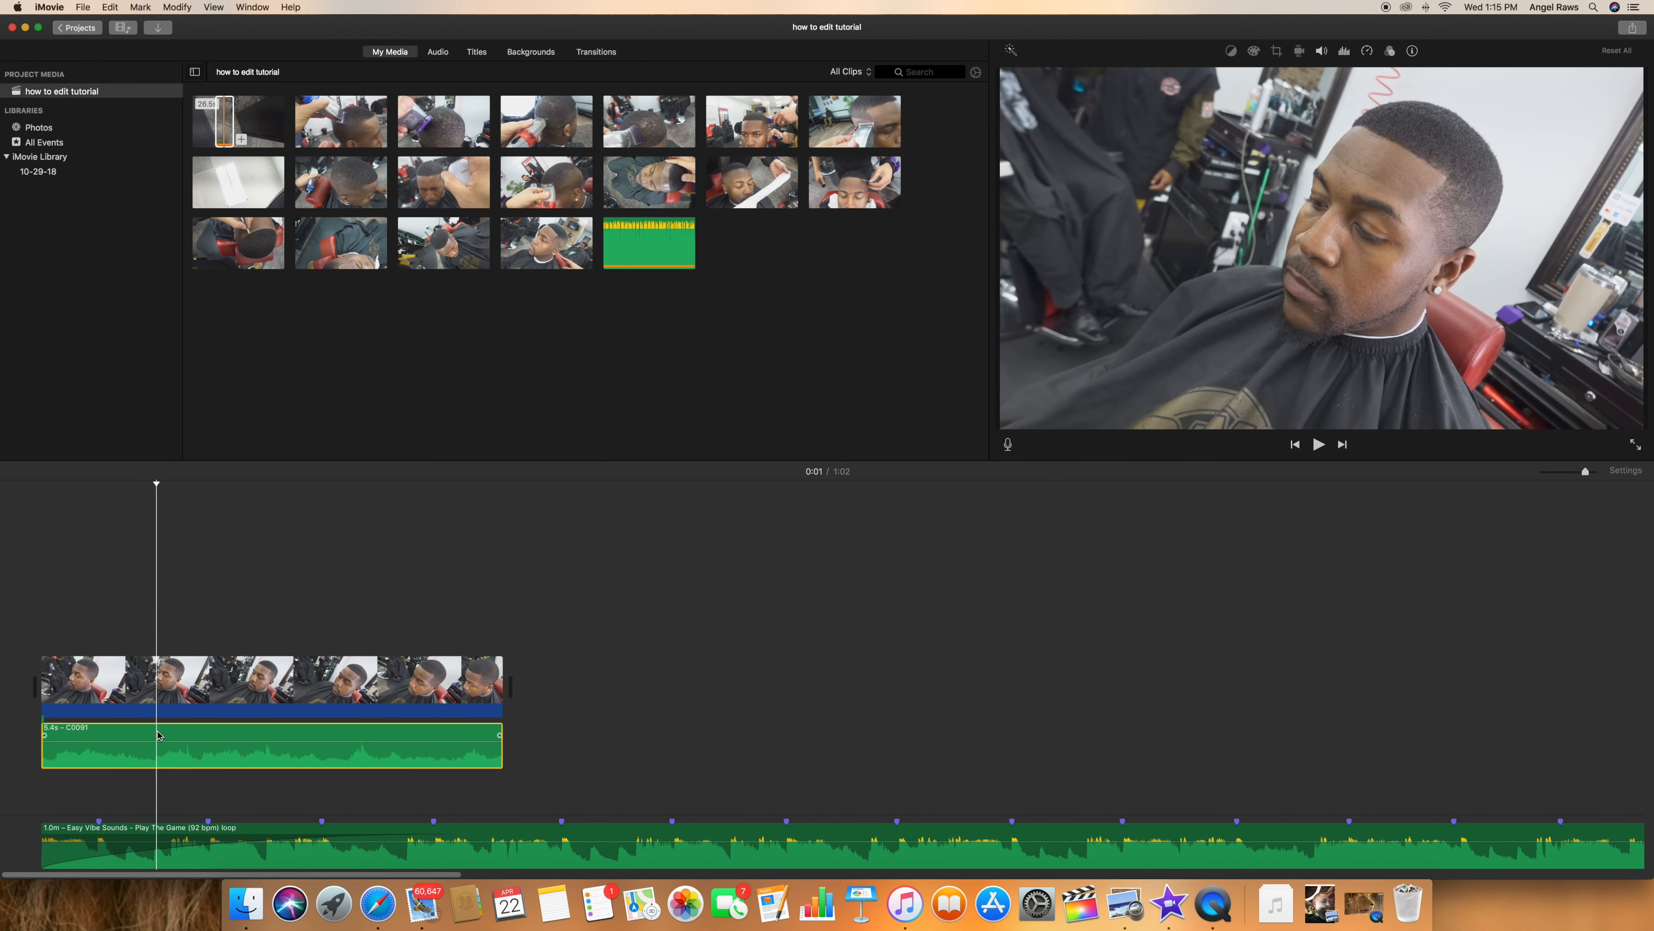
{"action": "key", "text": "Delete"}
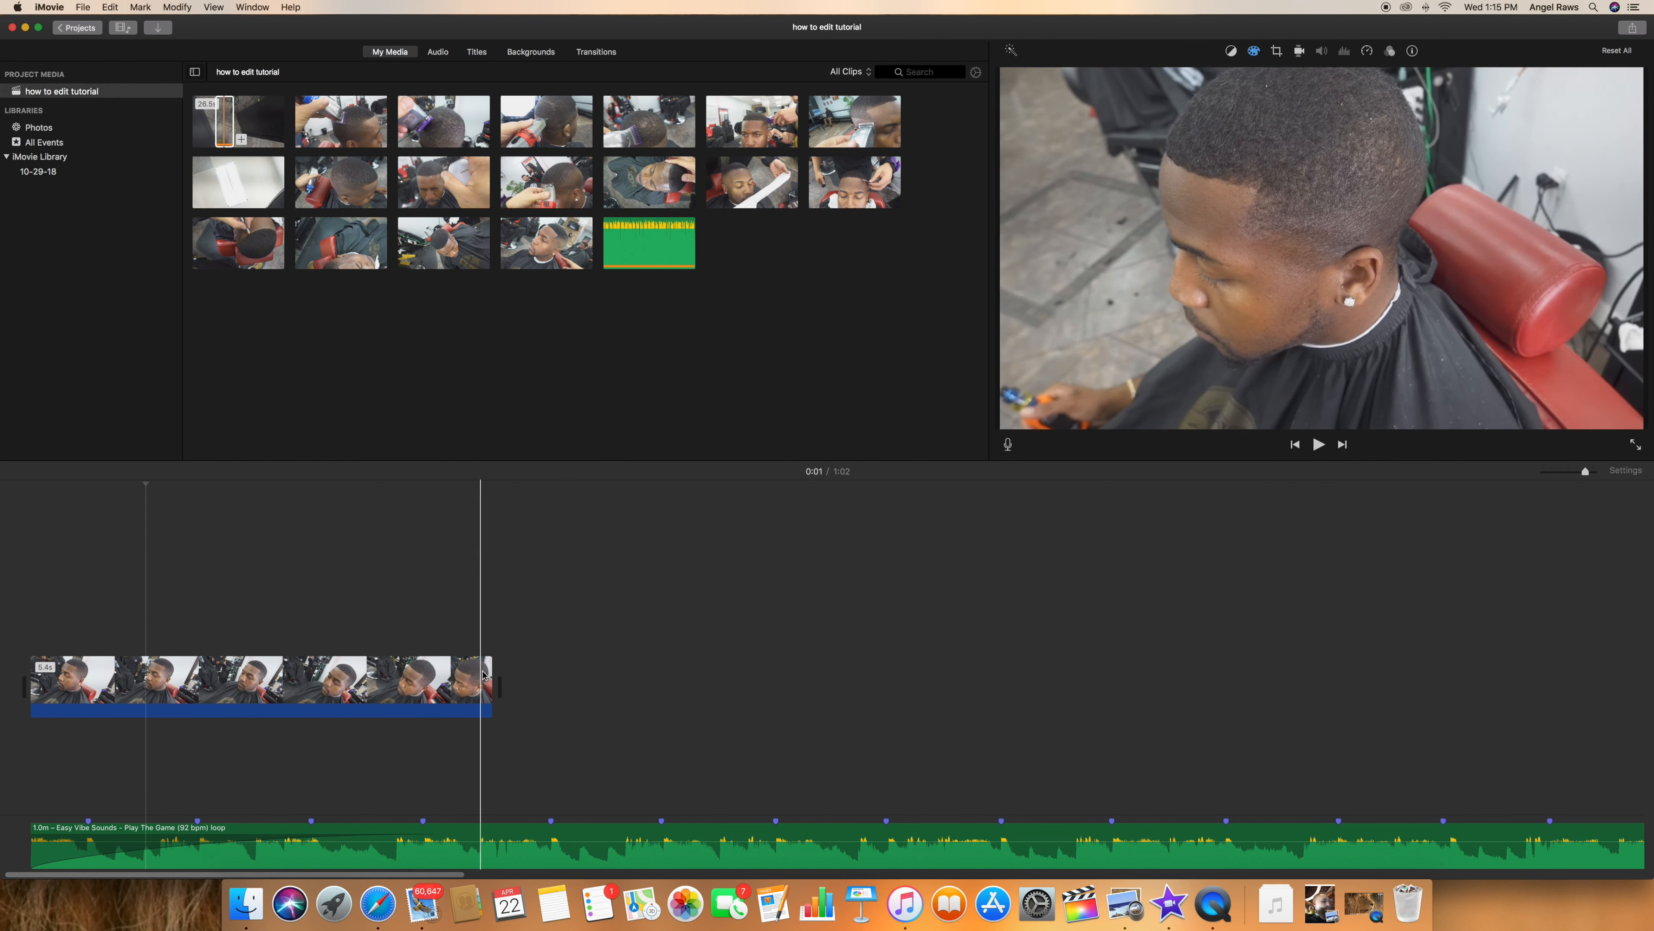
Shorten the end of the first timeline clip to about the second beat marker and play it back with the music.
{"action": "left_click_drag", "start_coordinate": [490, 691], "coordinate": [196, 702]}
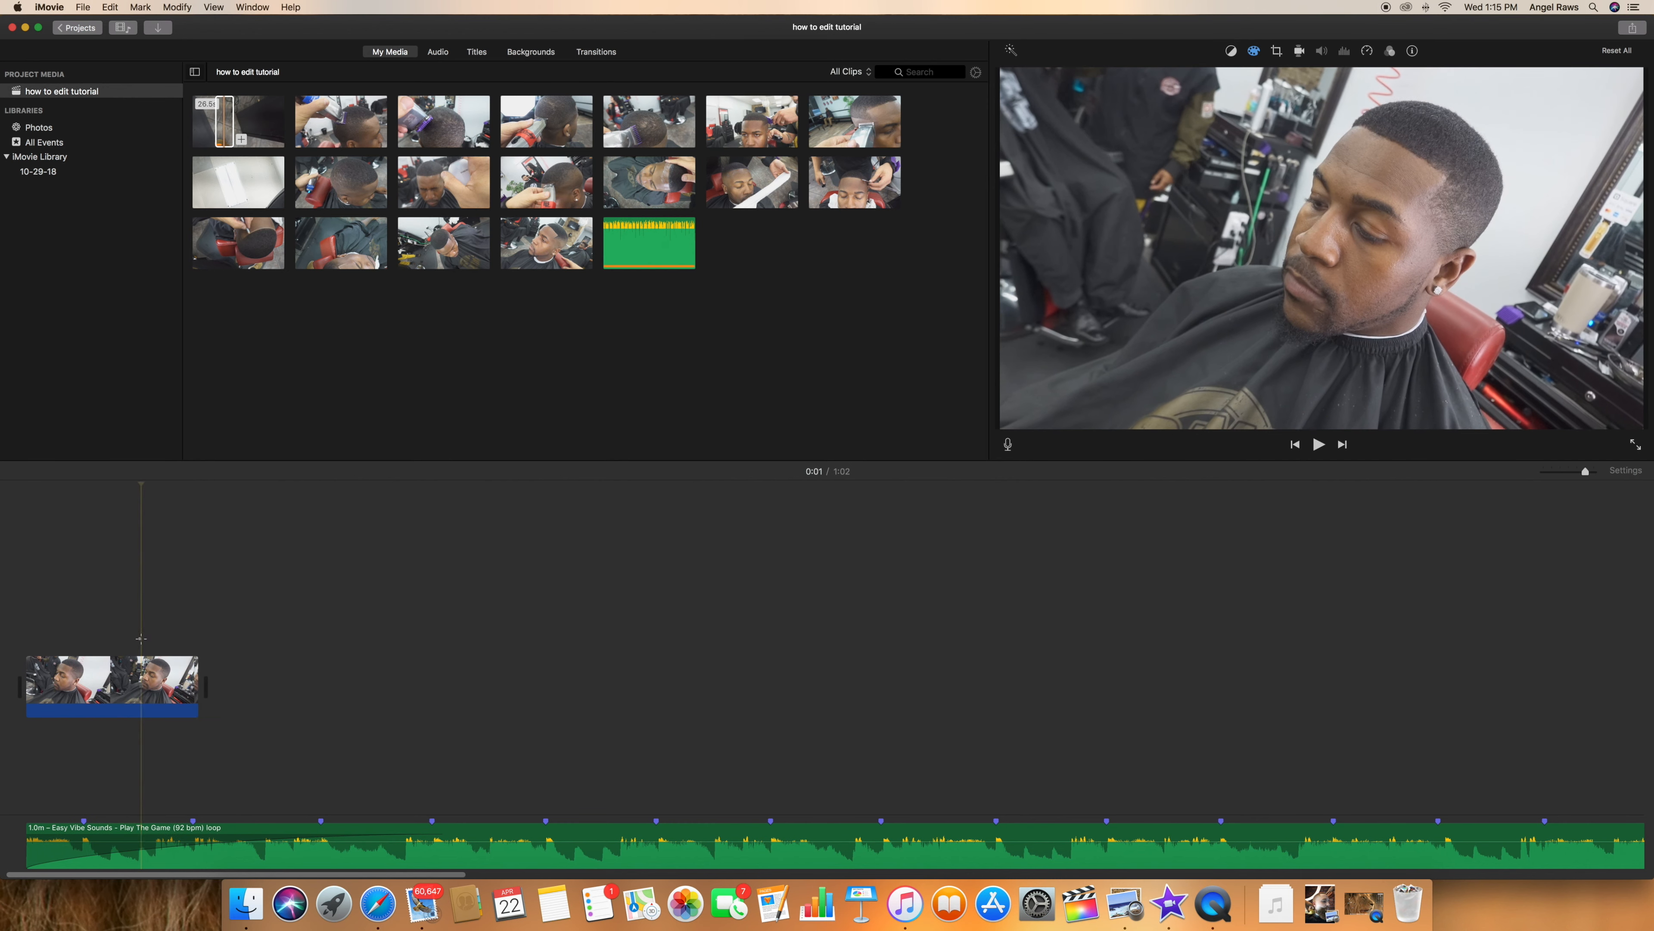
{"action": "key", "text": "space"}
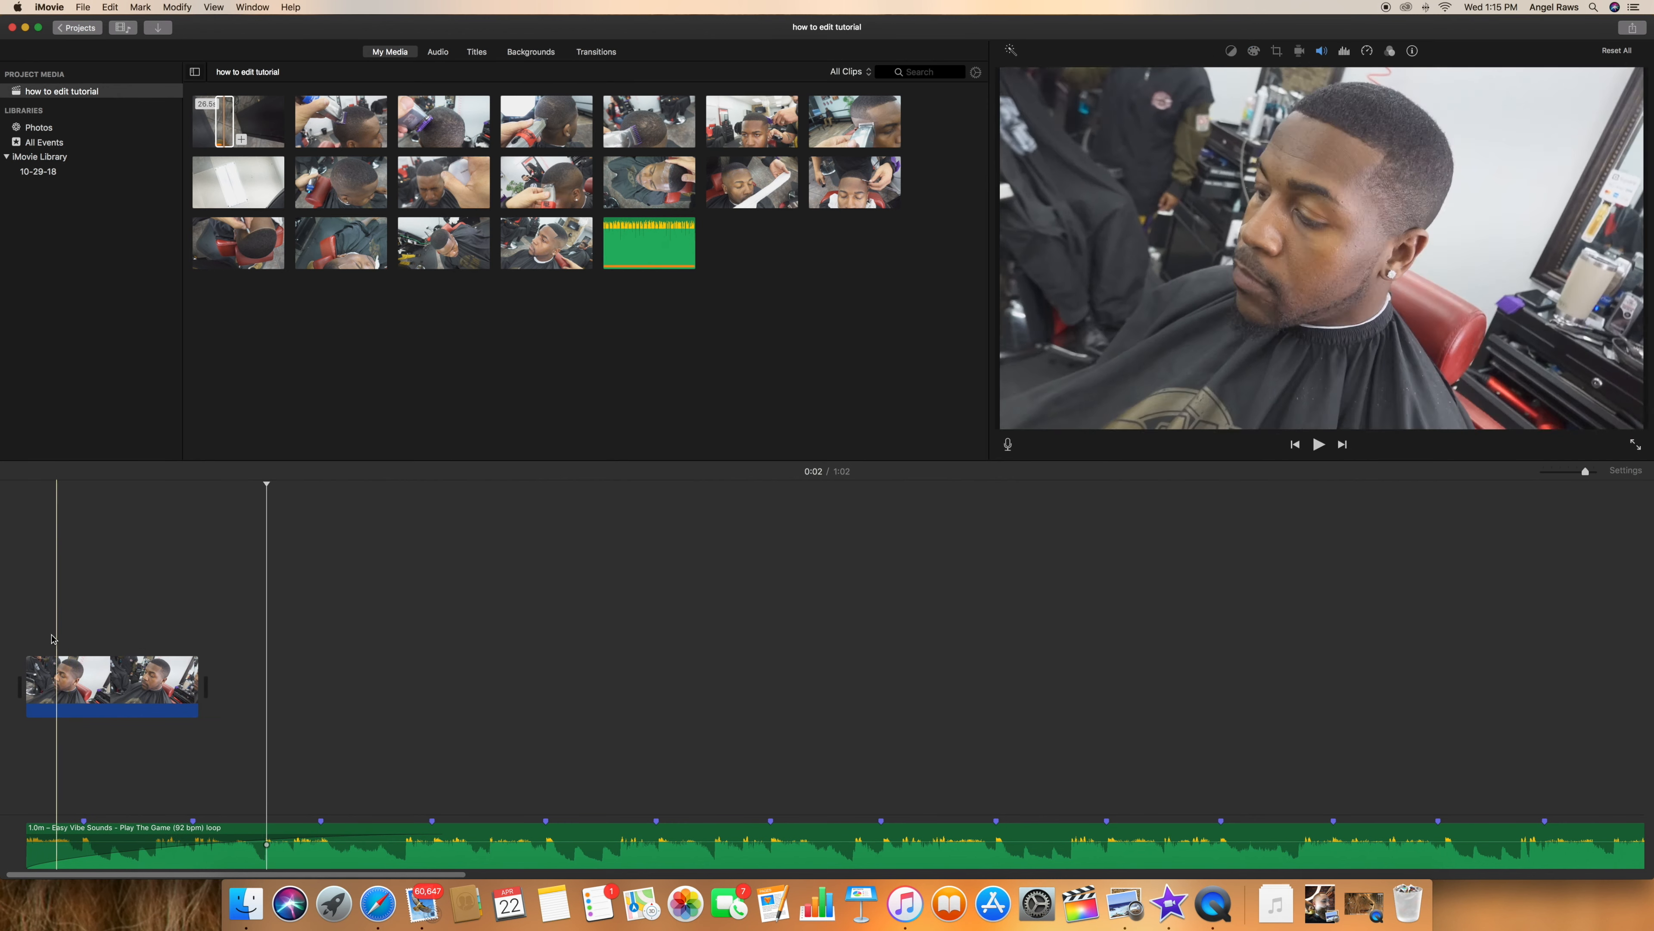
{"action": "left_click", "coordinate": [27, 644]}
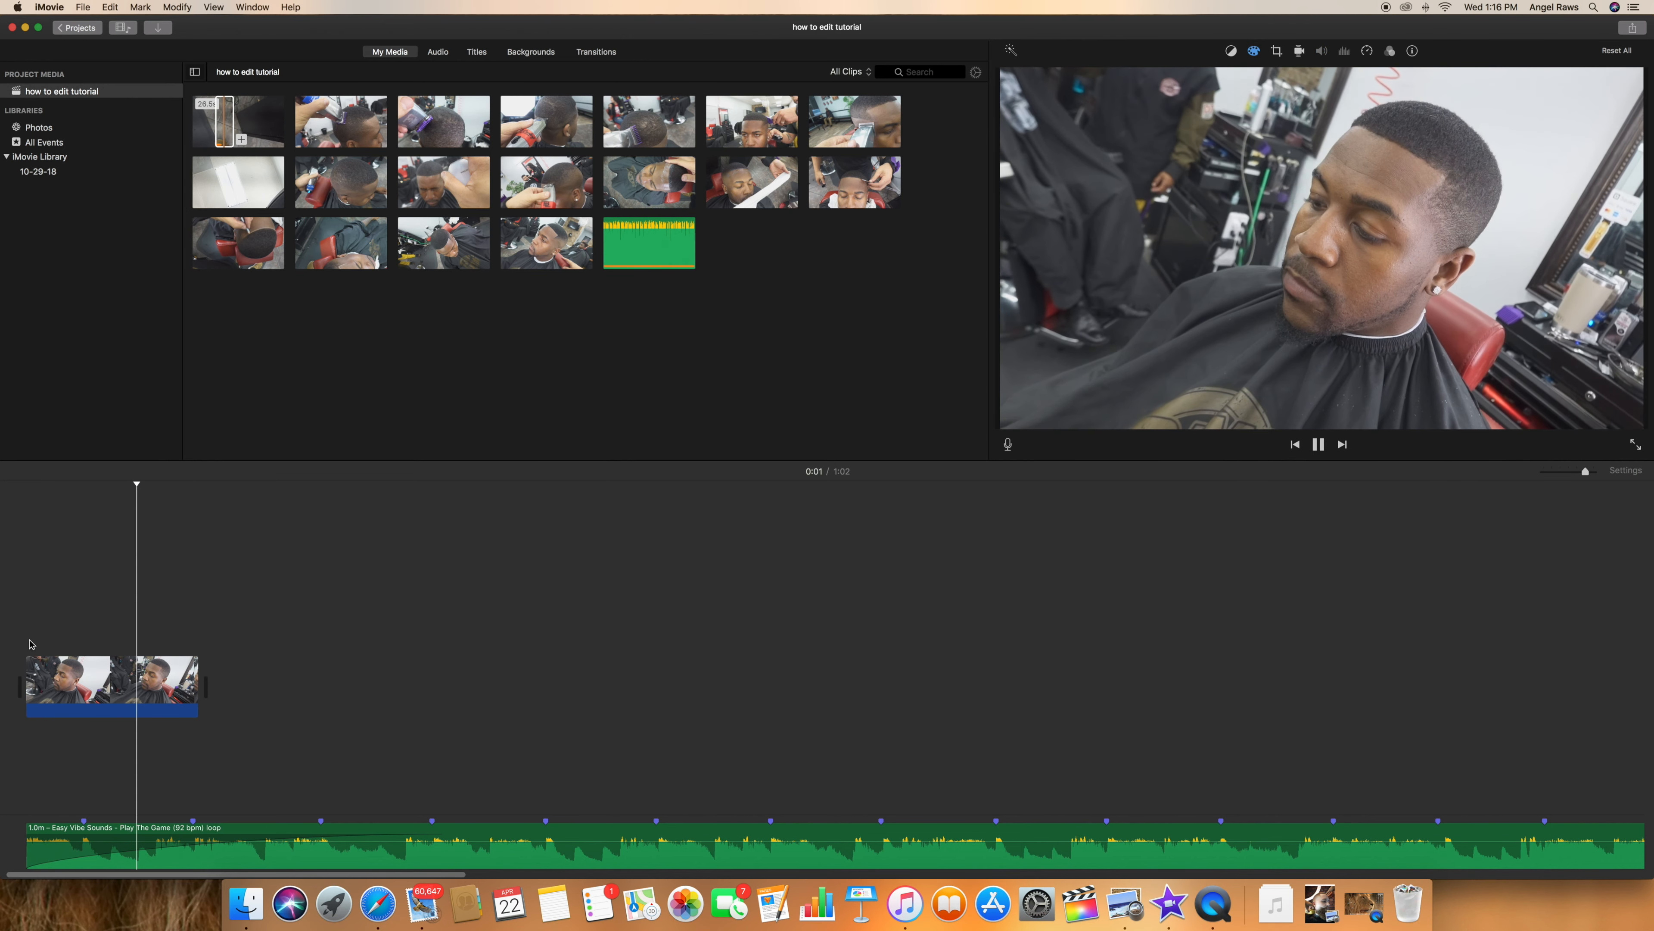
{"action": "key", "text": "space"}
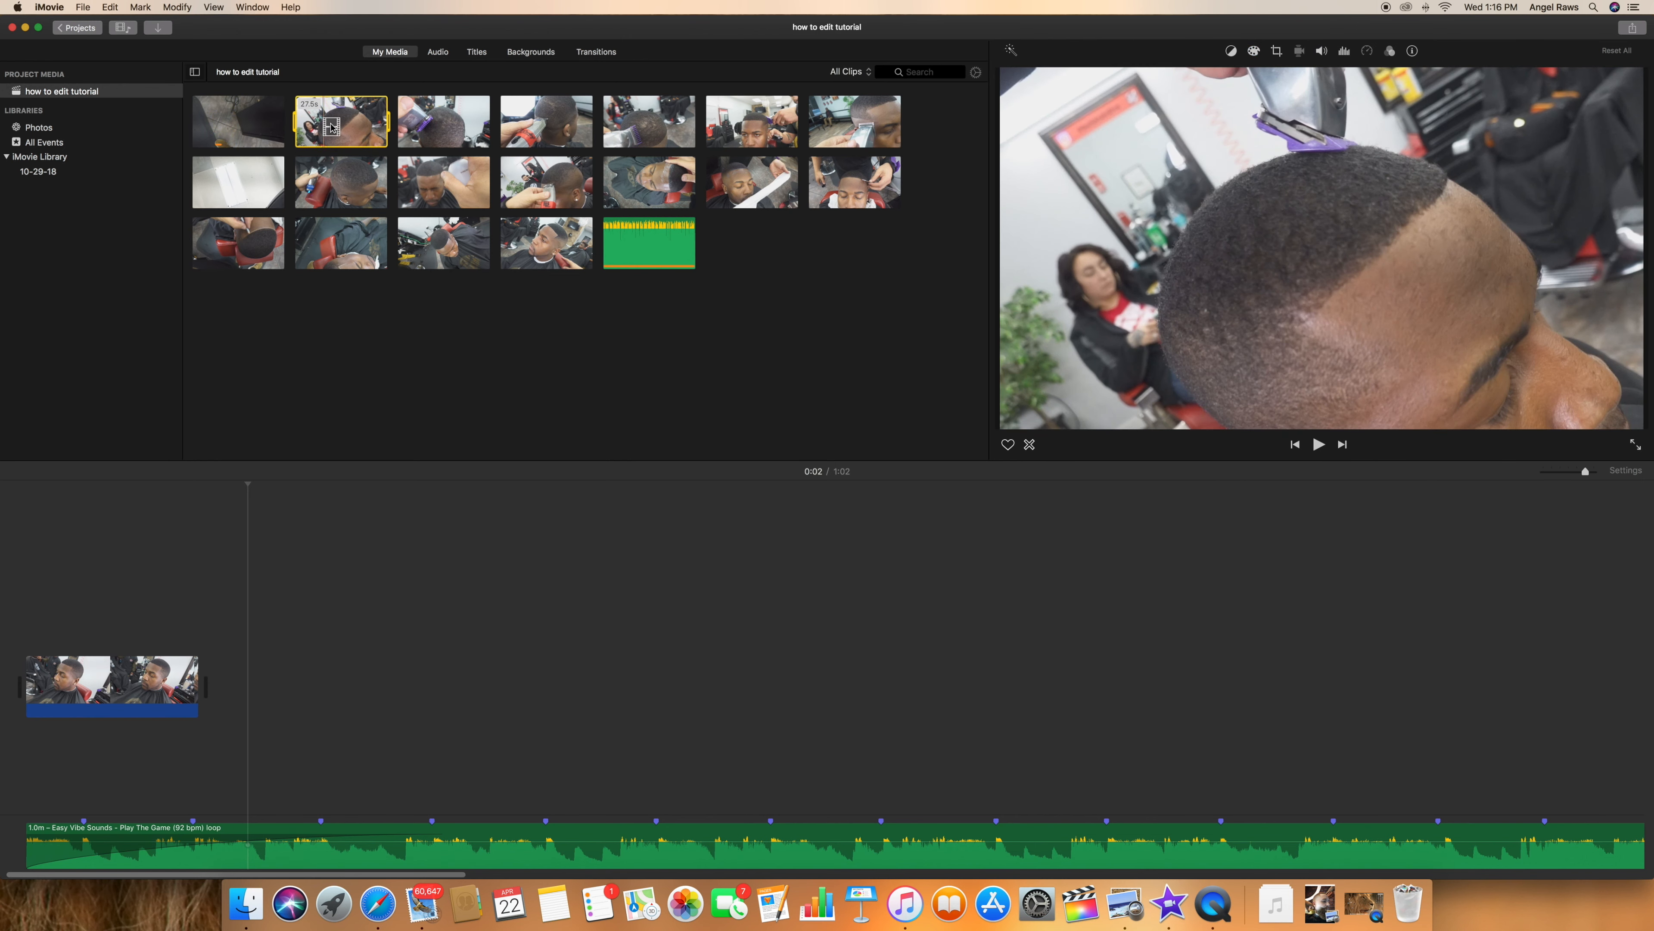
Append a short section of the second media clip and trim the first clip so the cut falls on the second beat marker.
{"action": "left_click_drag", "start_coordinate": [297, 121], "coordinate": [342, 124]}
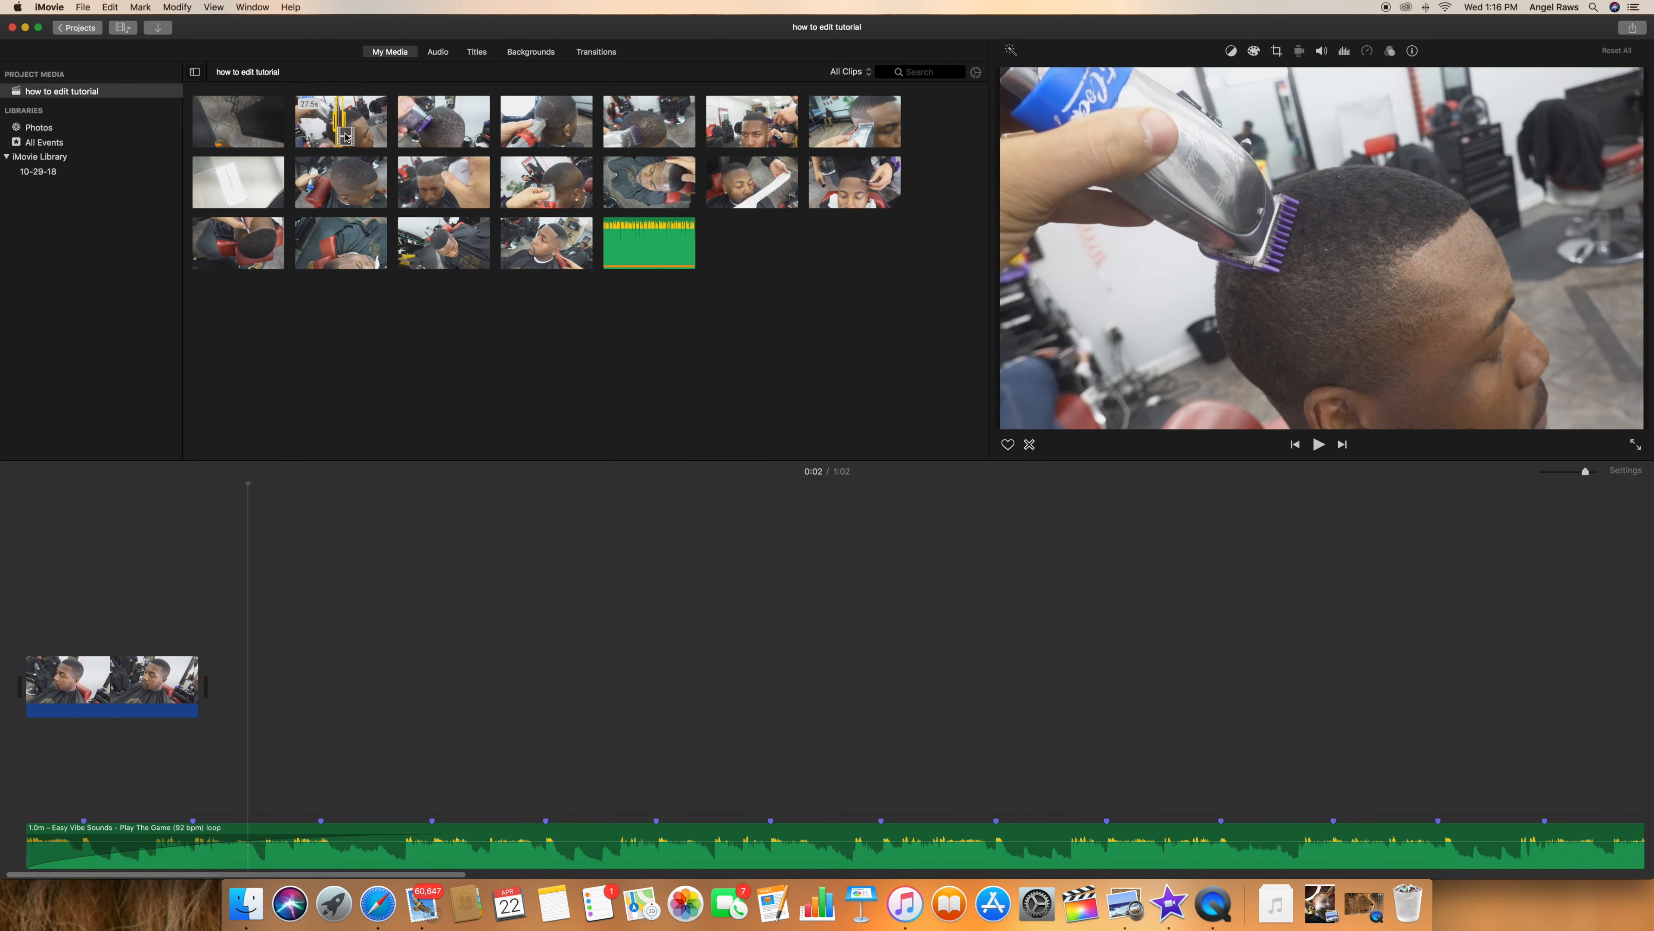
{"action": "left_click_drag", "start_coordinate": [337, 514], "coordinate": [203, 689]}
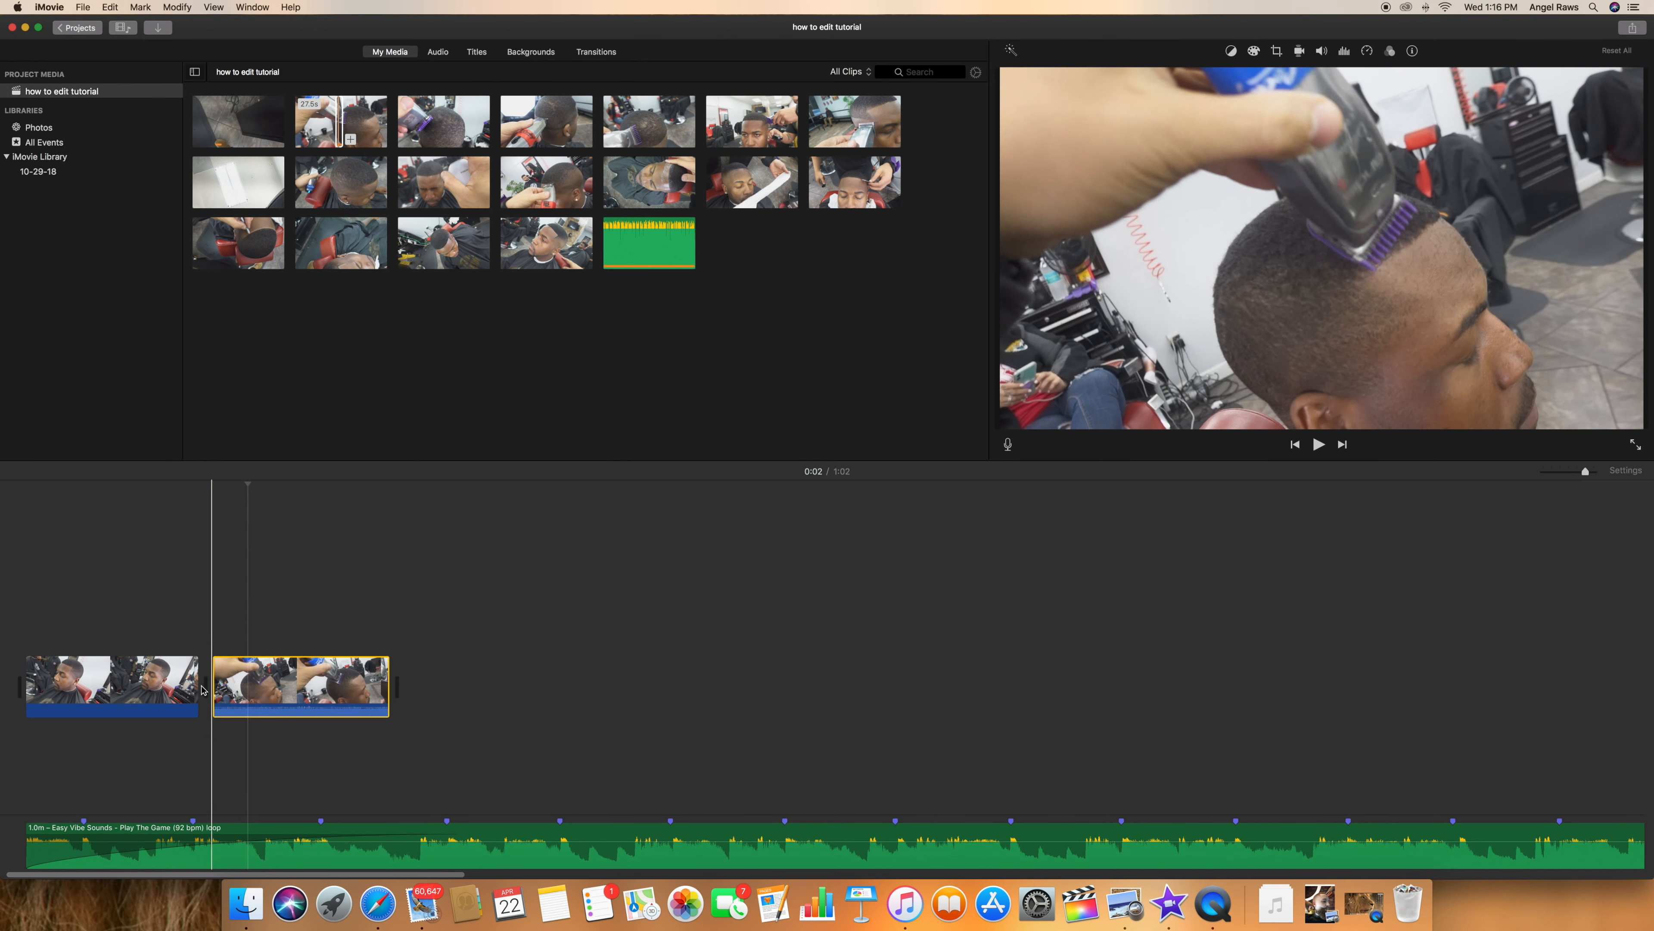
{"action": "left_click_drag", "start_coordinate": [199, 685], "coordinate": [195, 676]}
{"action": "left_click", "coordinate": [177, 627]}
{"action": "key", "text": "space"}
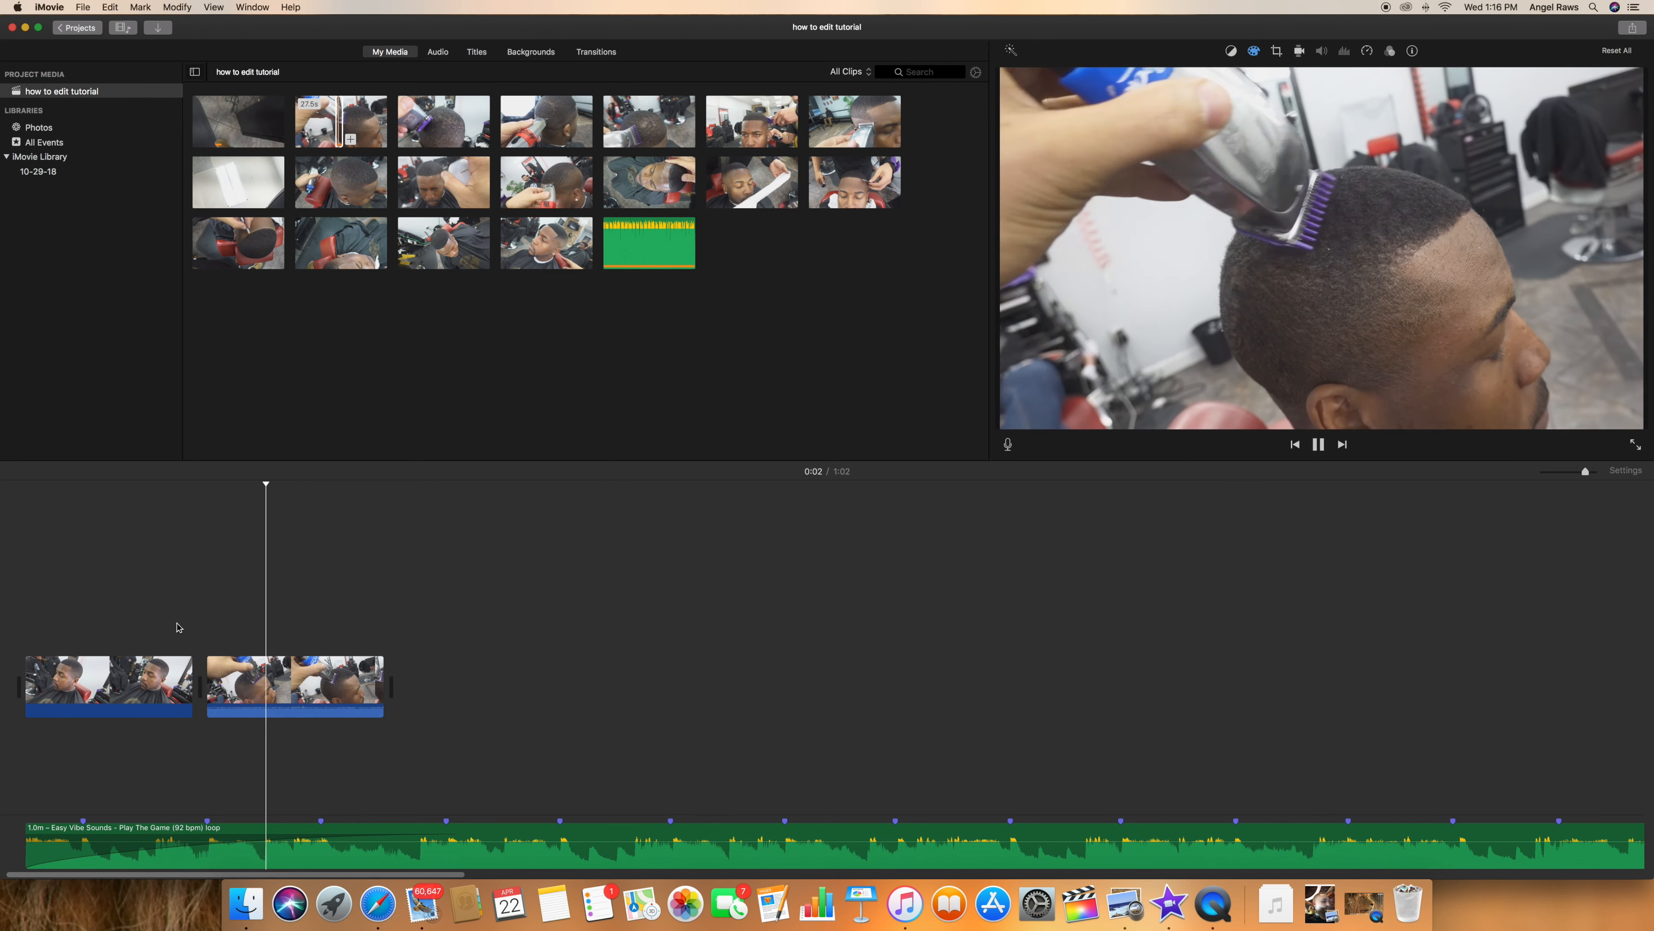
{"action": "key", "text": "space"}
{"action": "left_click", "coordinate": [160, 628]}
{"action": "key", "text": "space"}
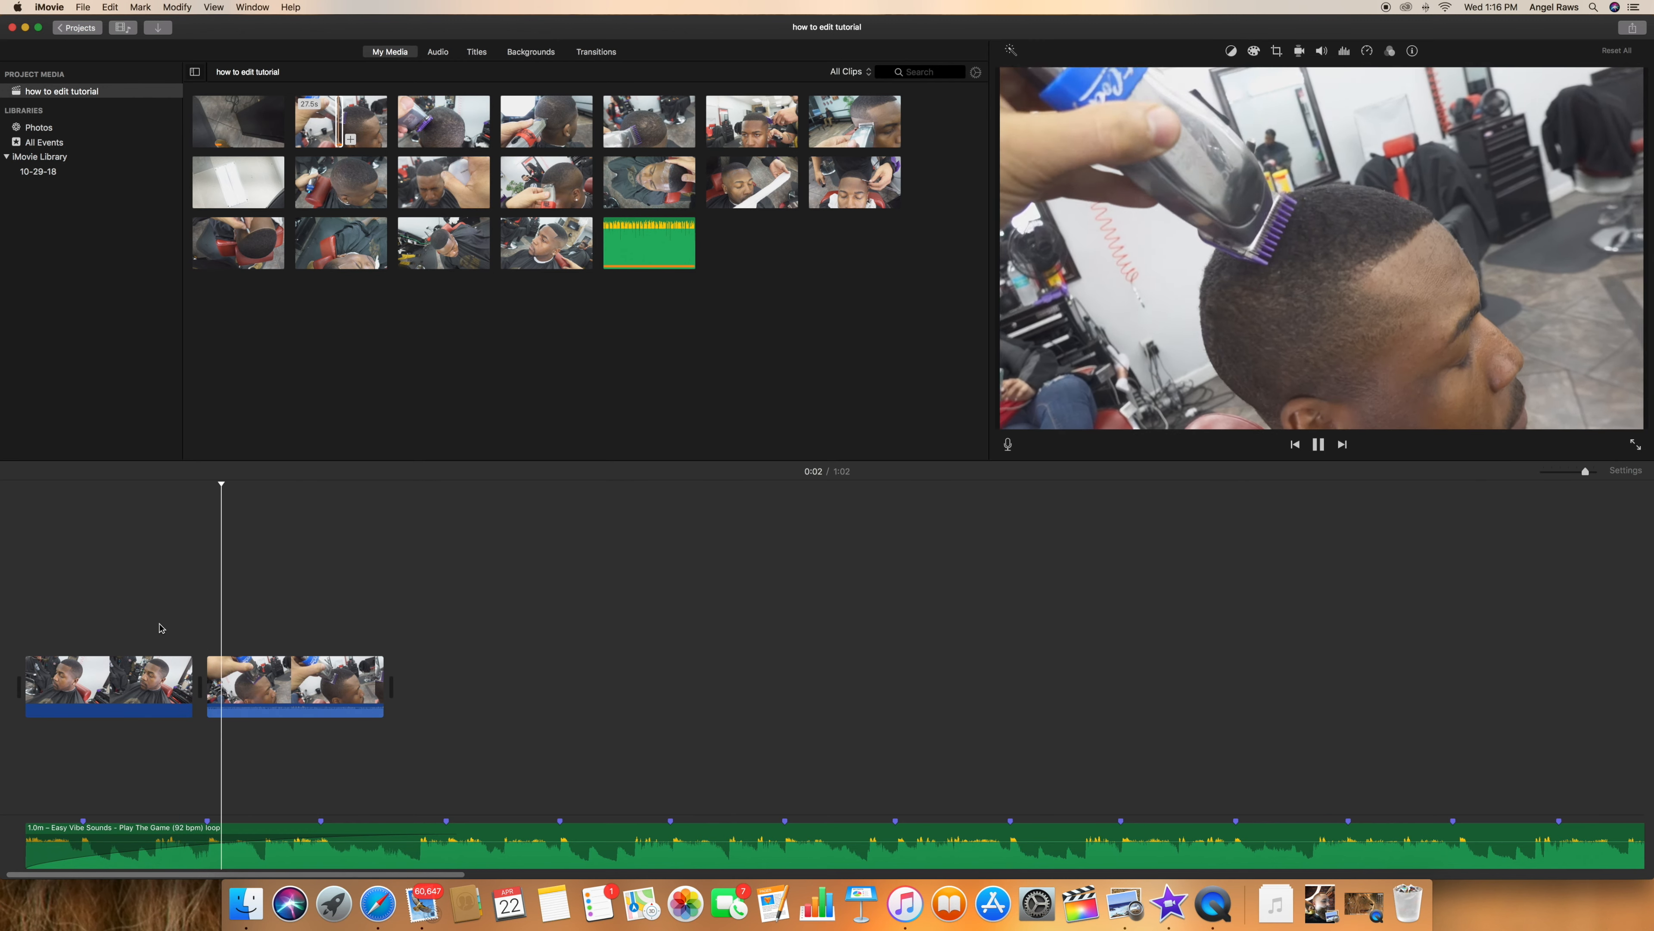
{"action": "key", "text": "space"}
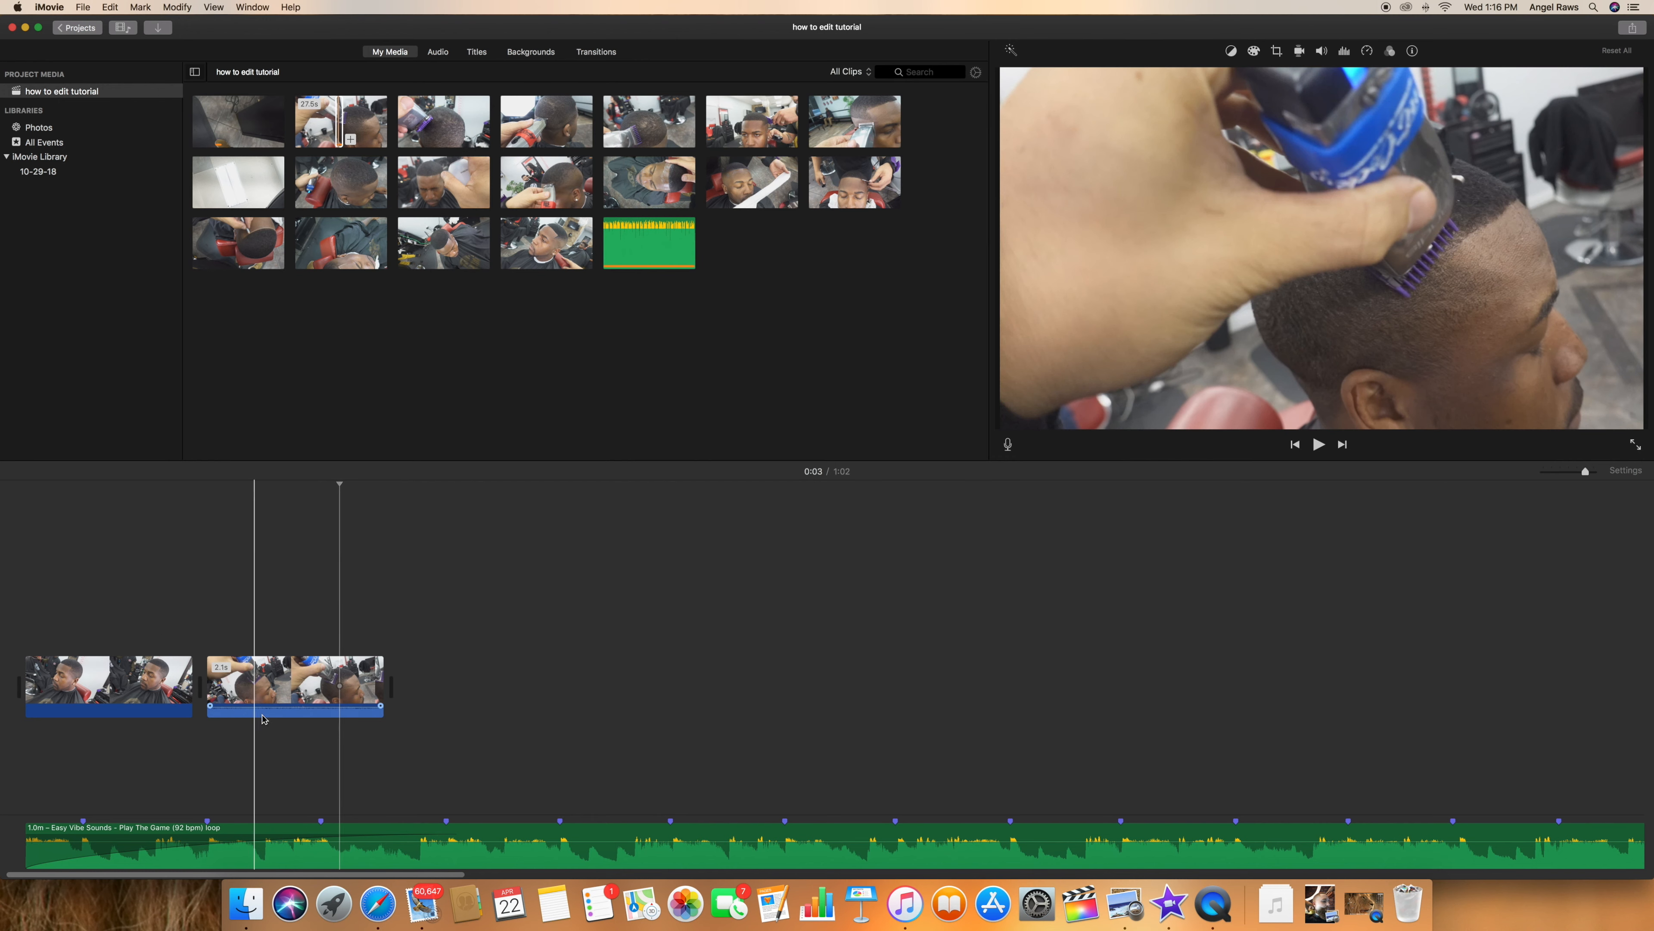
Detach the audio from the second timeline clip and delete the detached audio.
{"action": "right_click", "coordinate": [260, 676]}
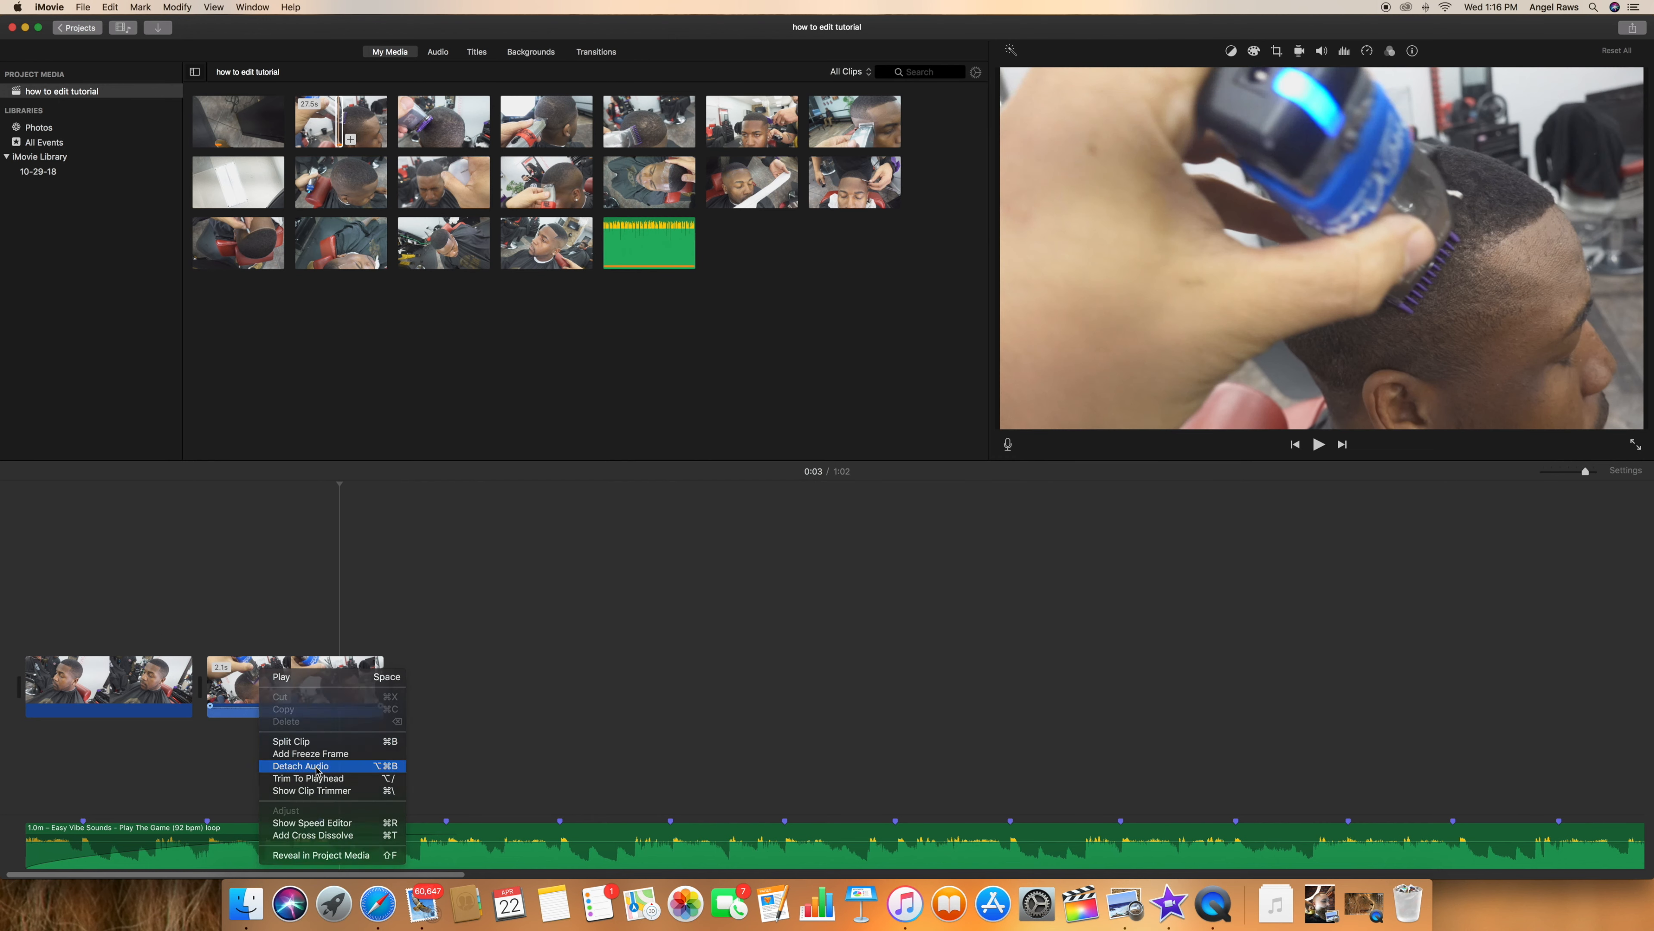
{"action": "left_click", "coordinate": [280, 766]}
{"action": "left_click", "coordinate": [281, 734]}
{"action": "key", "text": "Delete"}
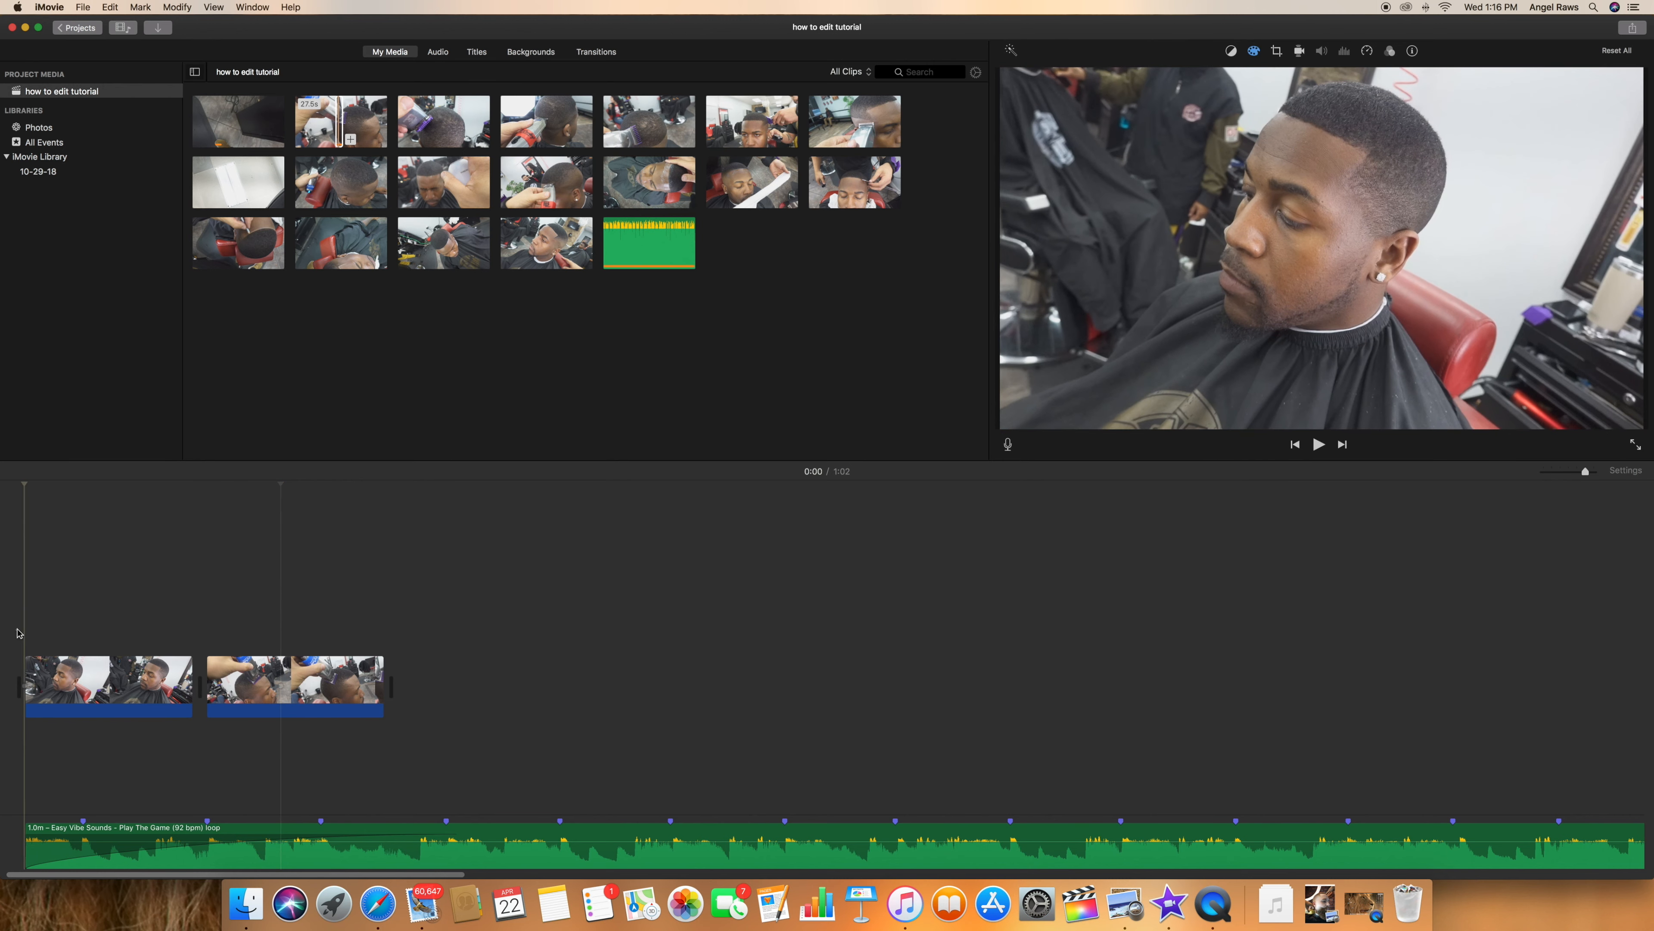
Play back the opening cuts and shorten the second timeline clip's end to the third beat marker.
{"action": "key", "text": "space"}
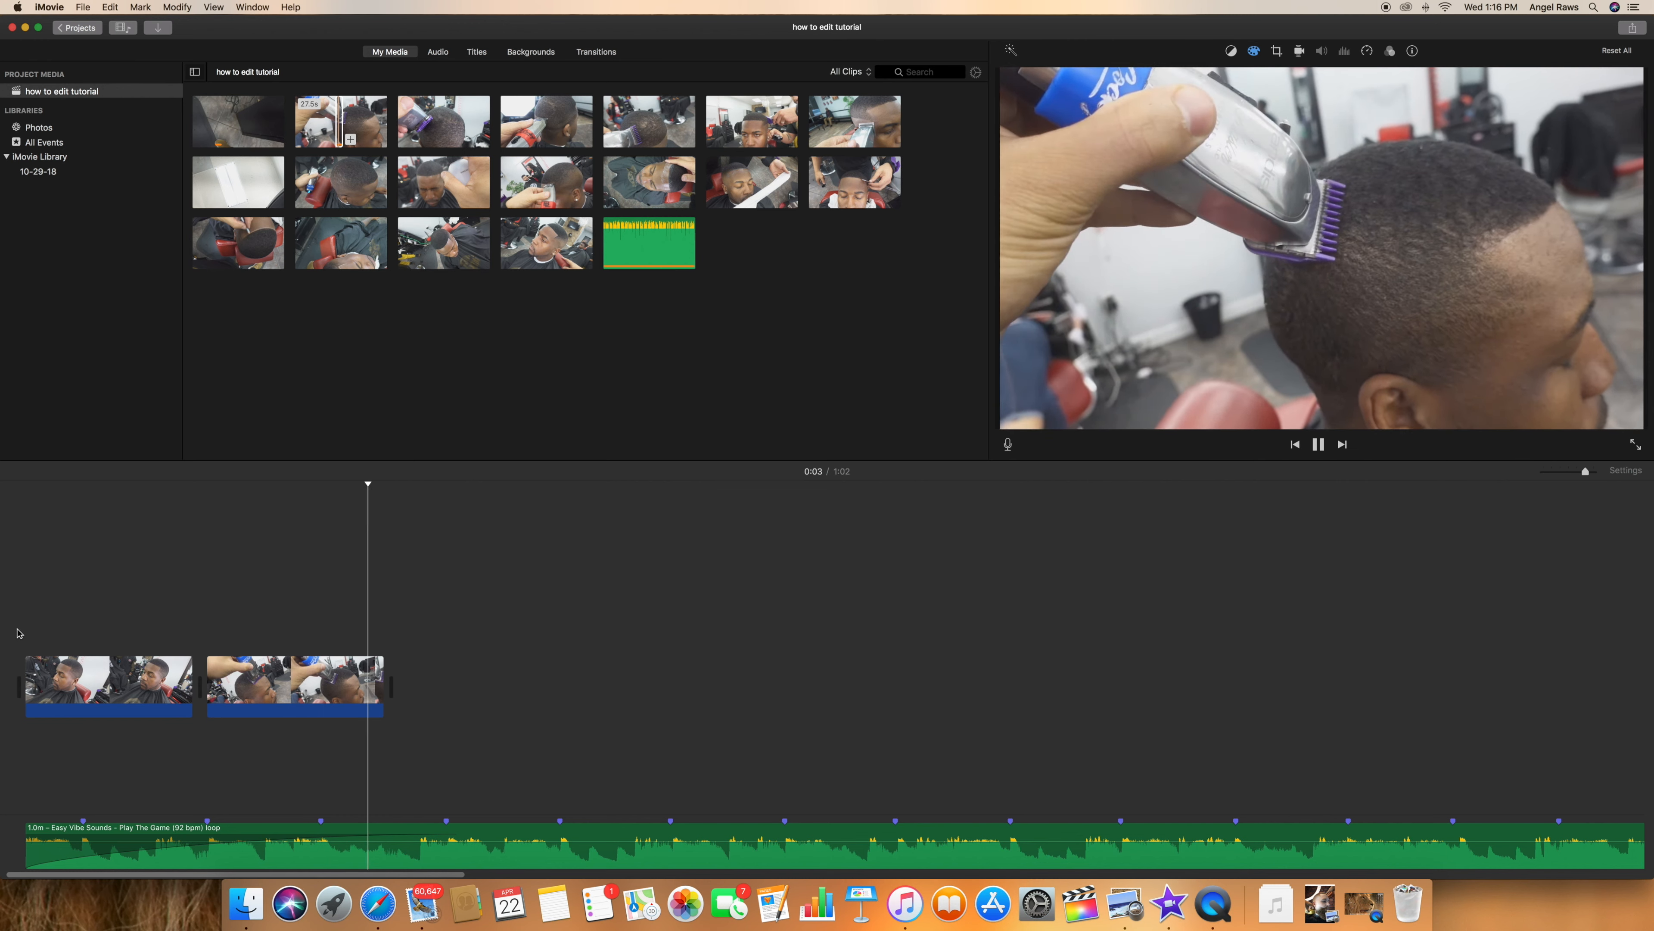
{"action": "key", "text": "space"}
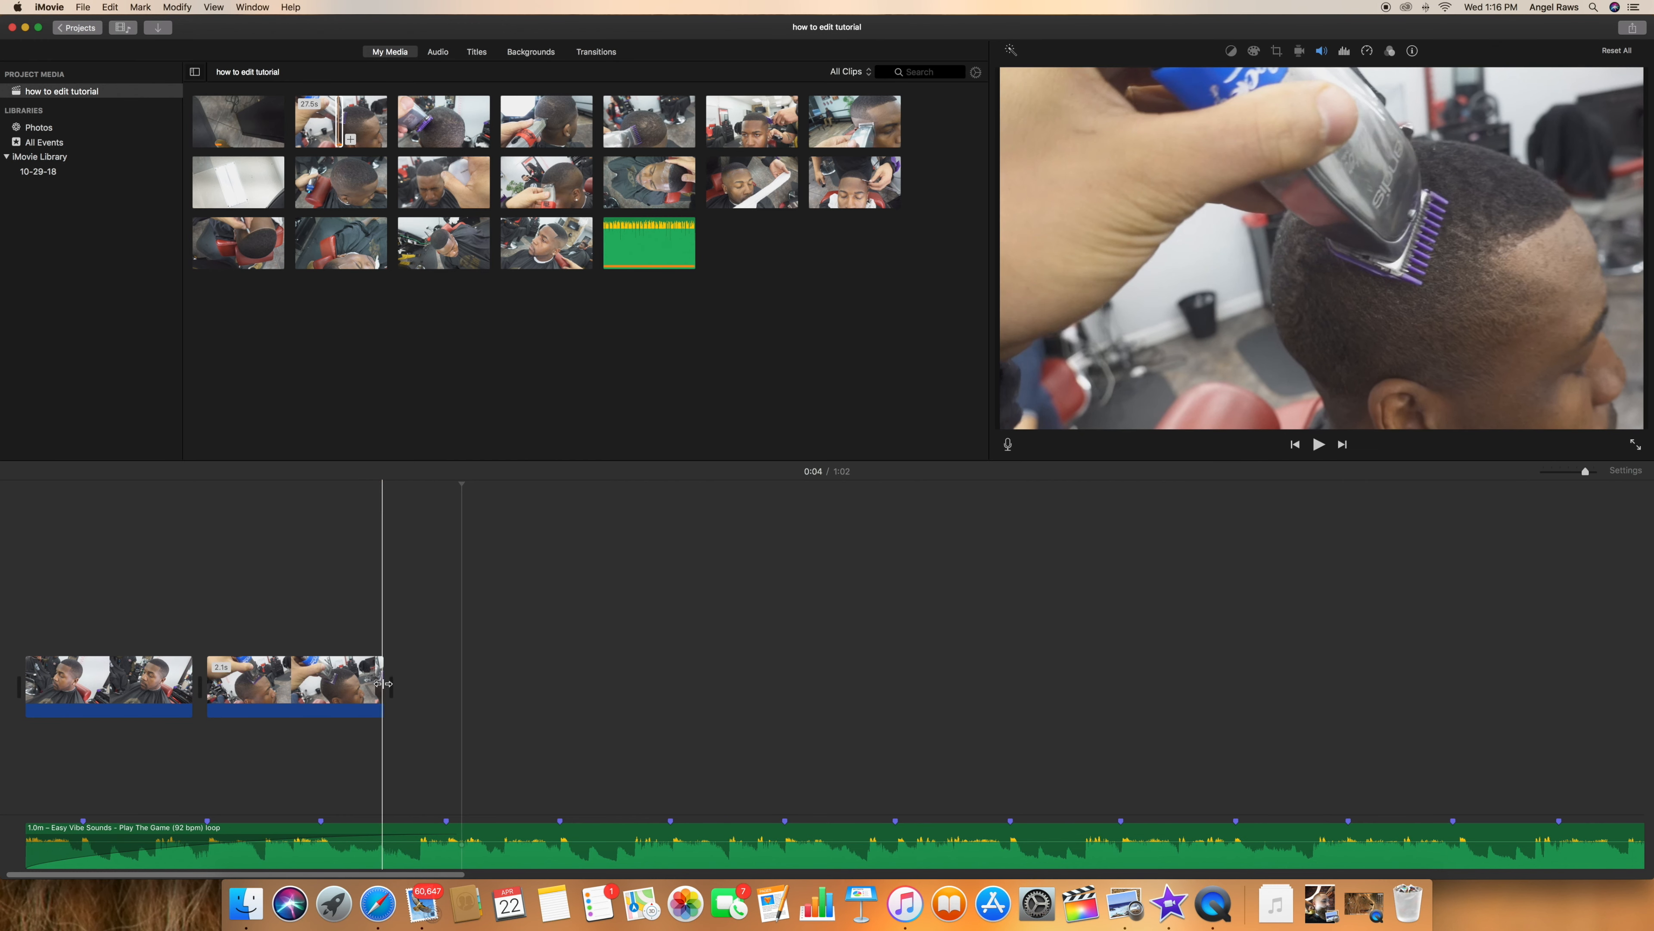
{"action": "left_click_drag", "start_coordinate": [383, 684], "coordinate": [317, 689]}
{"action": "key", "text": "space"}
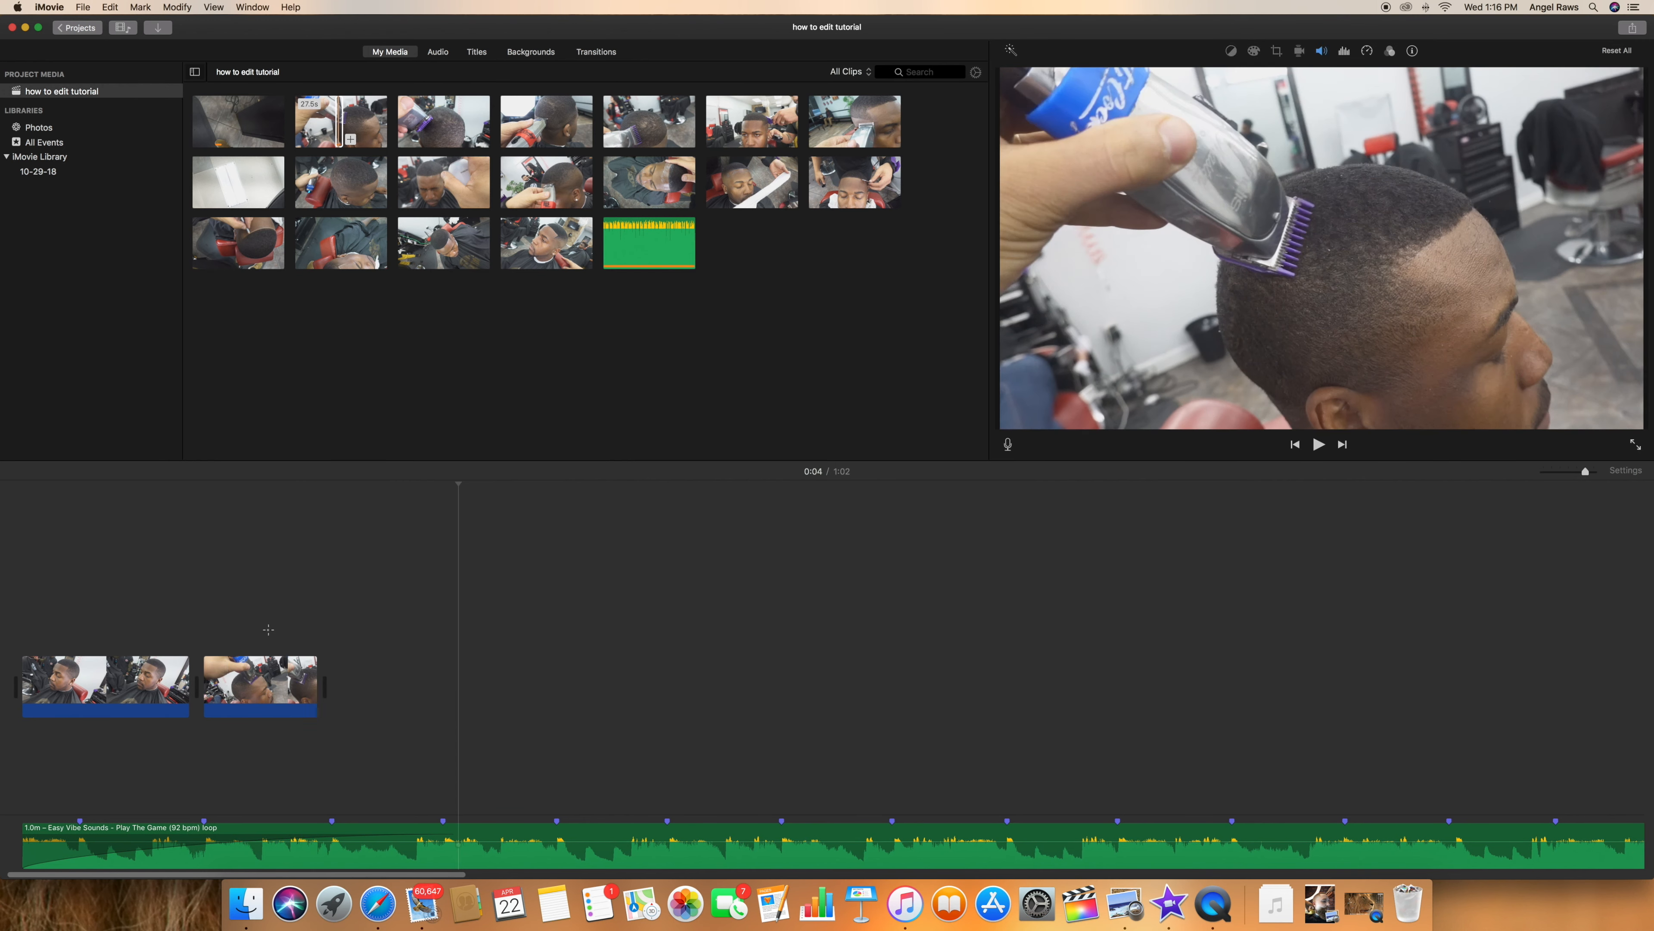
{"action": "key", "text": "space"}
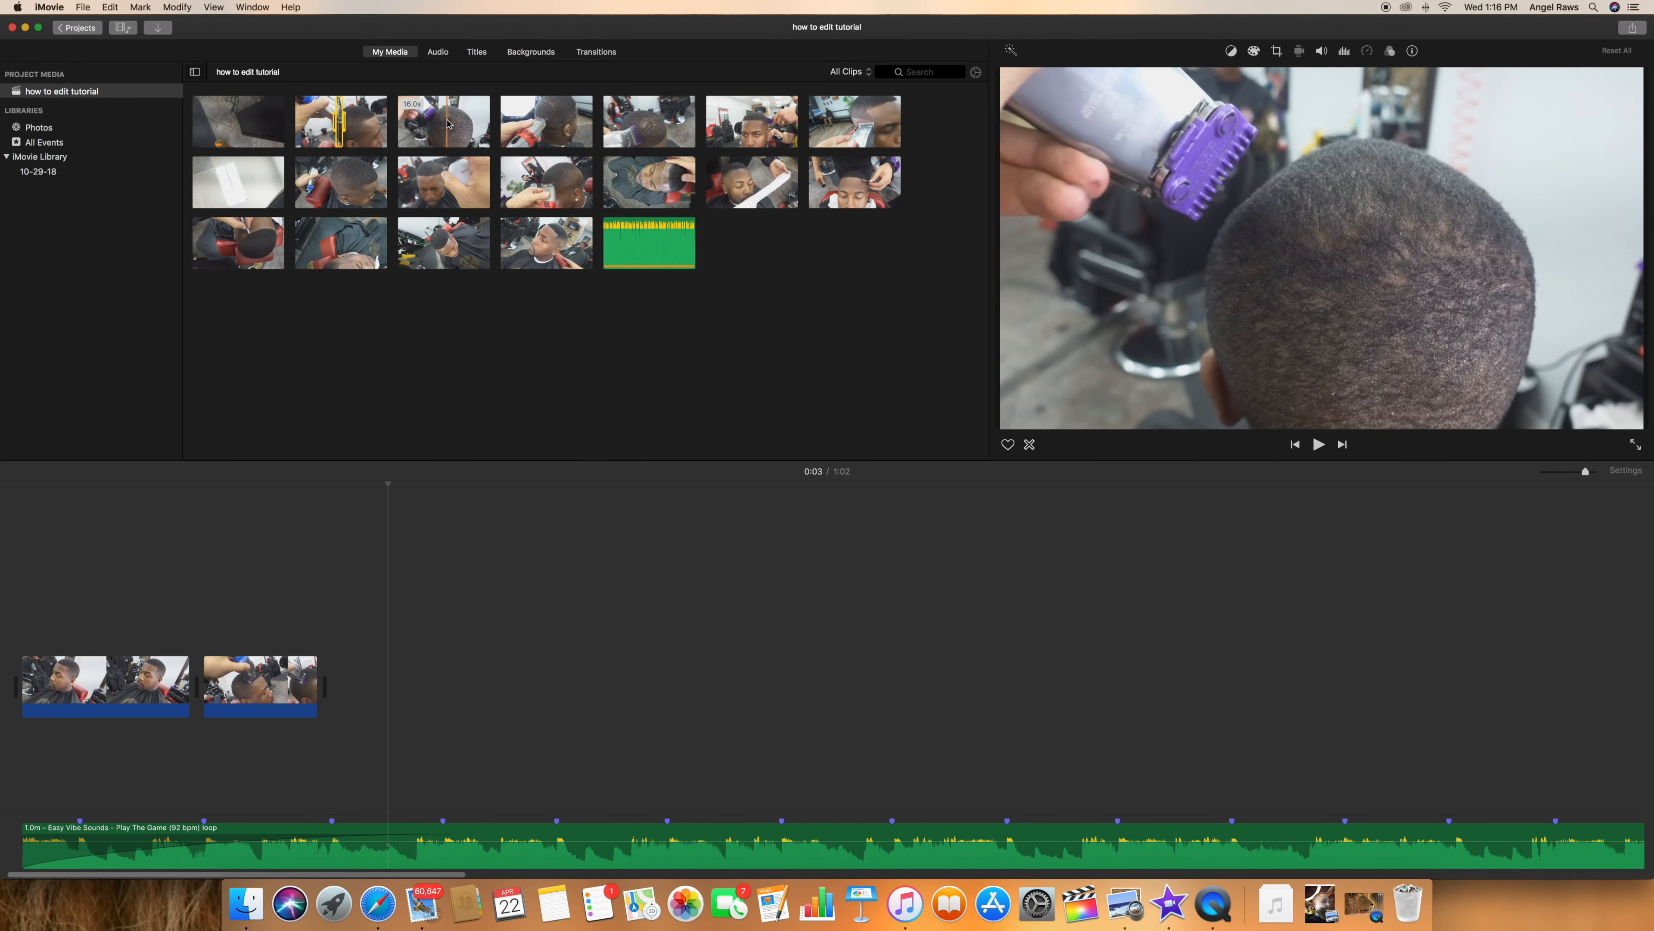
Append a short section of the third media clip, without its audio, and trim its end to the fourth beat marker.
{"action": "left_click_drag", "start_coordinate": [461, 124], "coordinate": [384, 684]}
{"action": "left_click_drag", "start_coordinate": [555, 712], "coordinate": [438, 714]}
{"action": "key", "text": "space"}
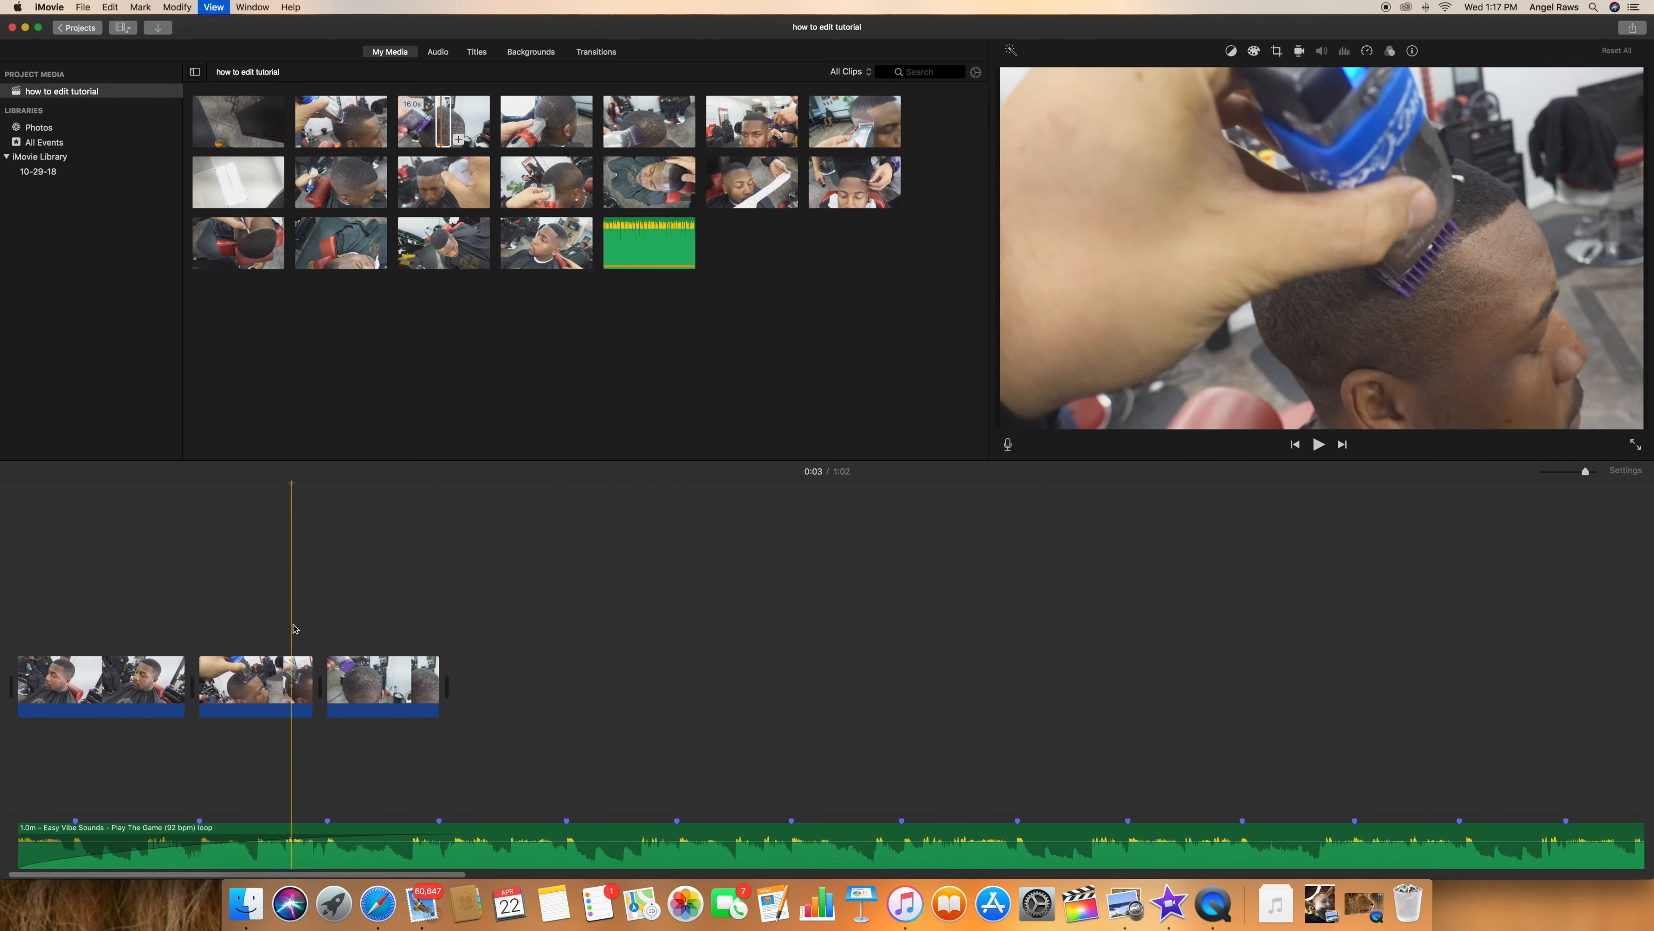
Append a section of the fourth media clip to the timeline, then detach and delete its audio.
{"action": "left_click", "coordinate": [585, 119]}
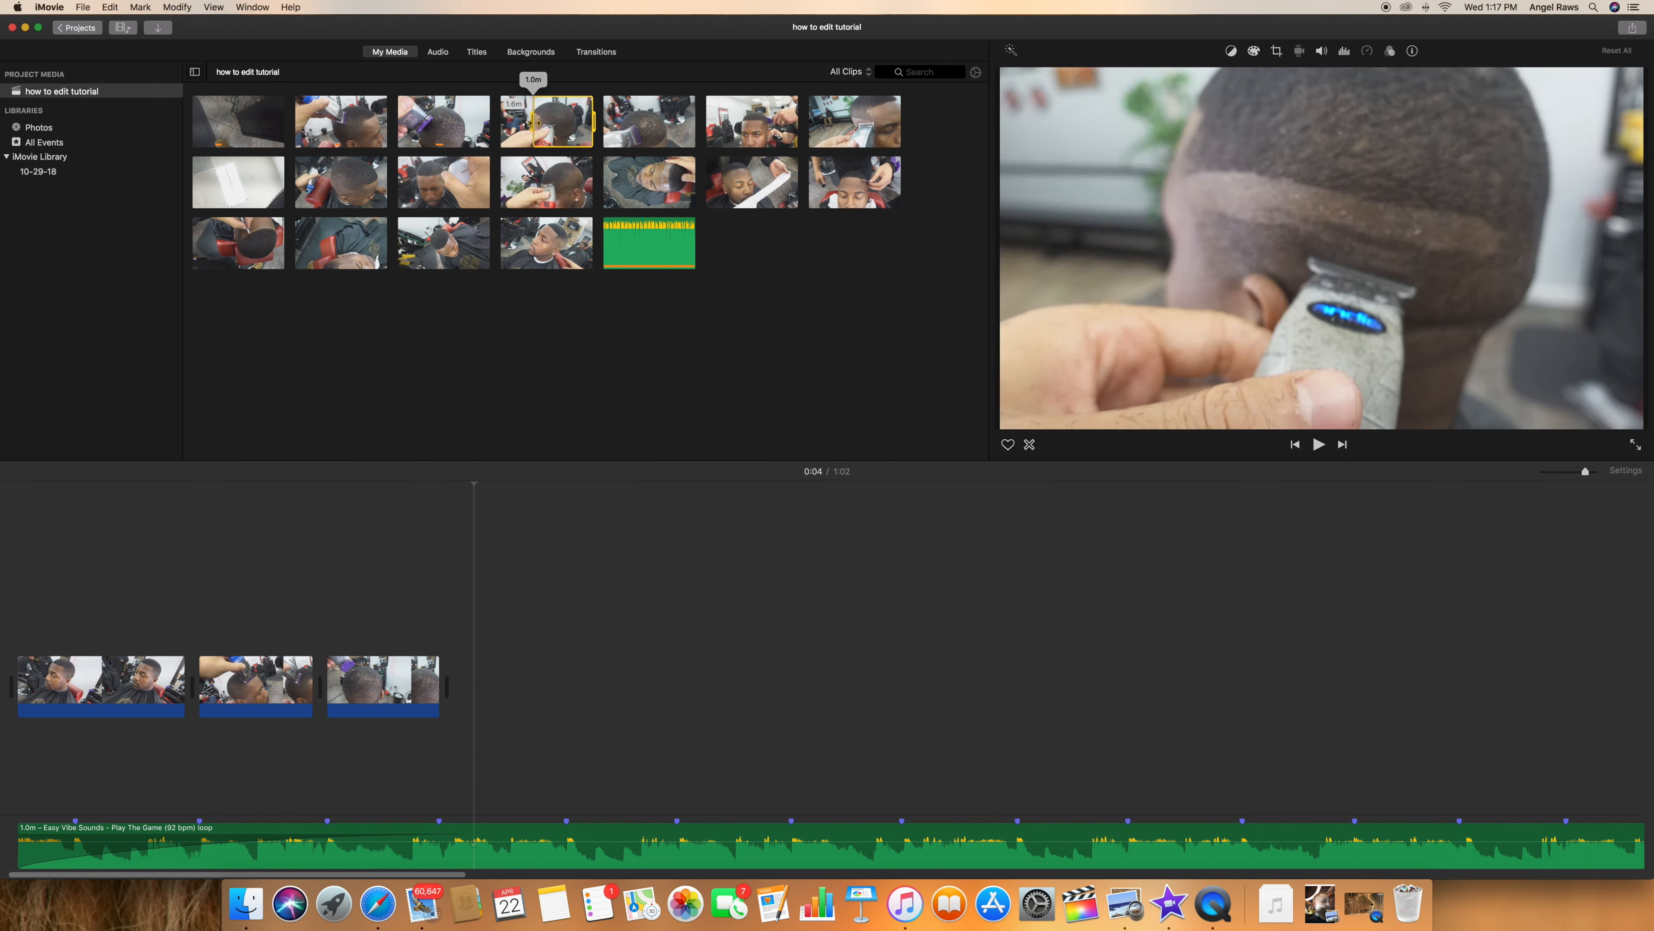
{"action": "left_click_drag", "start_coordinate": [594, 123], "coordinate": [505, 685]}
{"action": "right_click", "coordinate": [529, 683]}
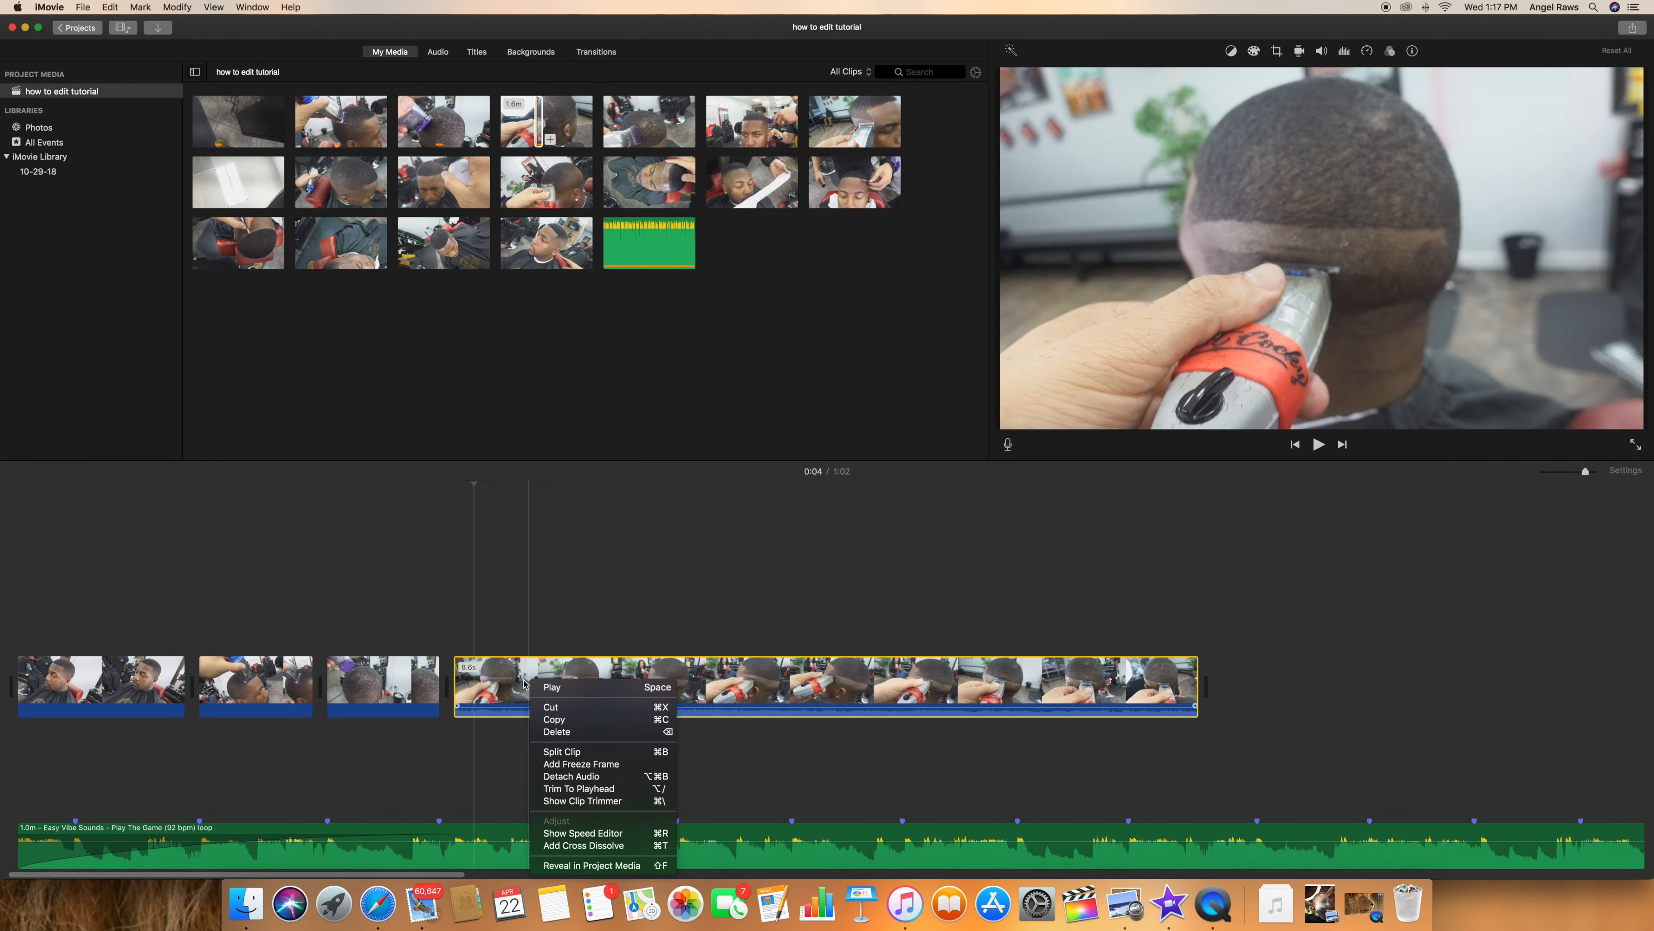
{"action": "left_click", "coordinate": [602, 777]}
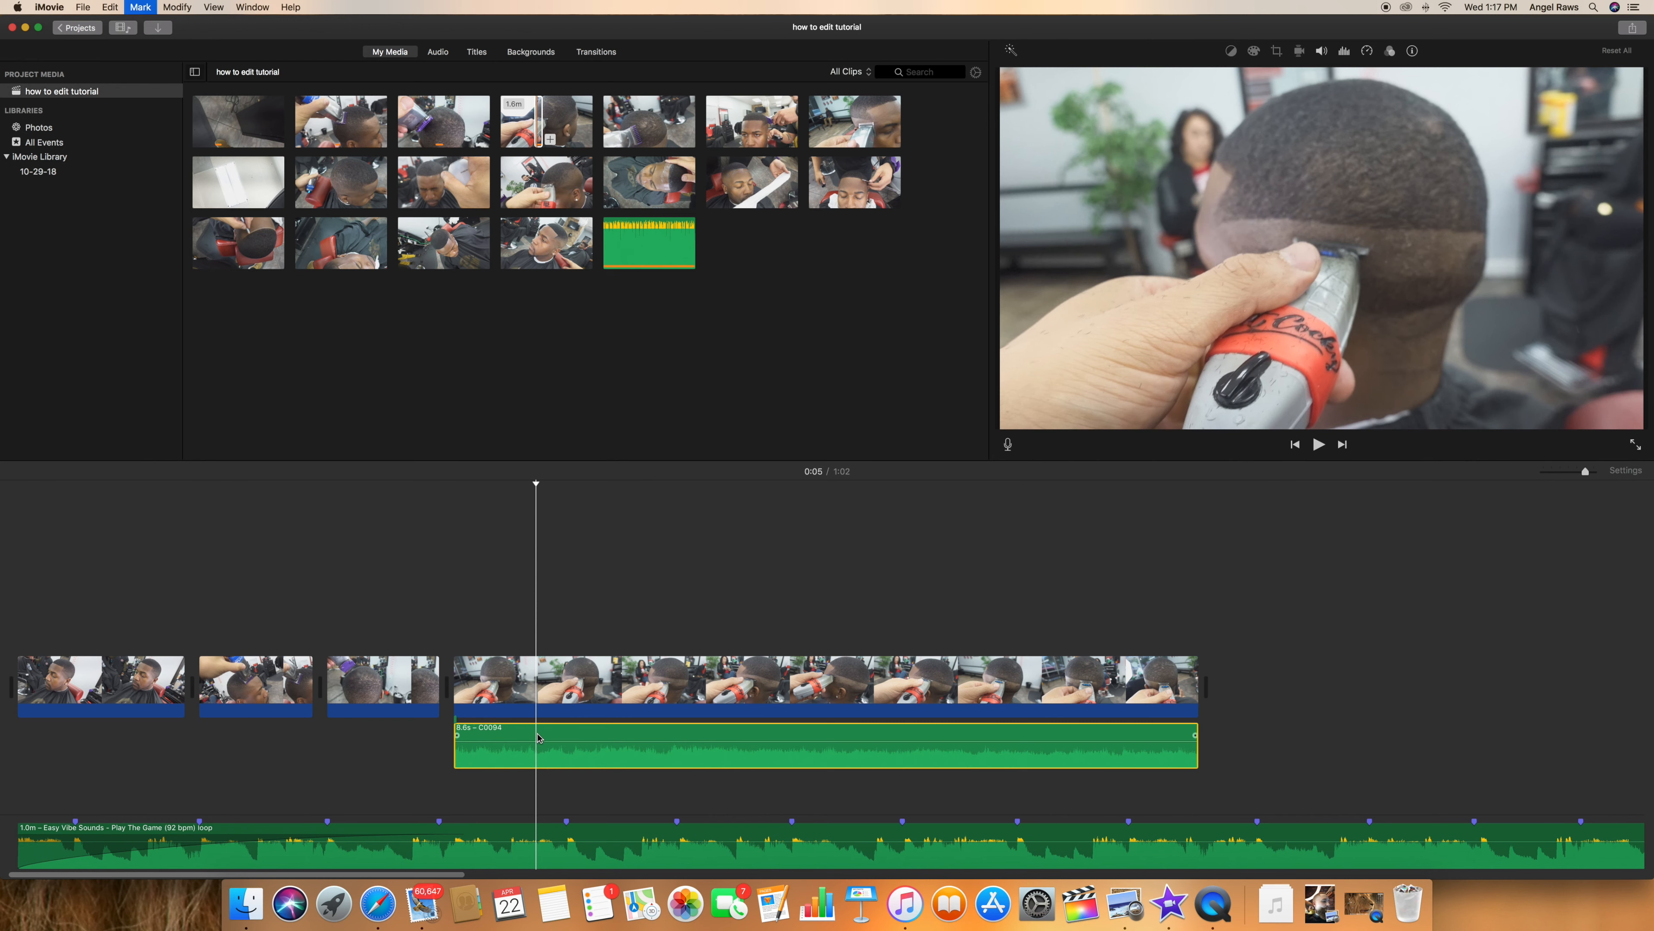
{"action": "key", "text": "Delete"}
Trim the end of the fourth timeline clip to the fifth beat marker and play back the cut.
{"action": "left_click_drag", "start_coordinate": [1197, 701], "coordinate": [545, 707]}
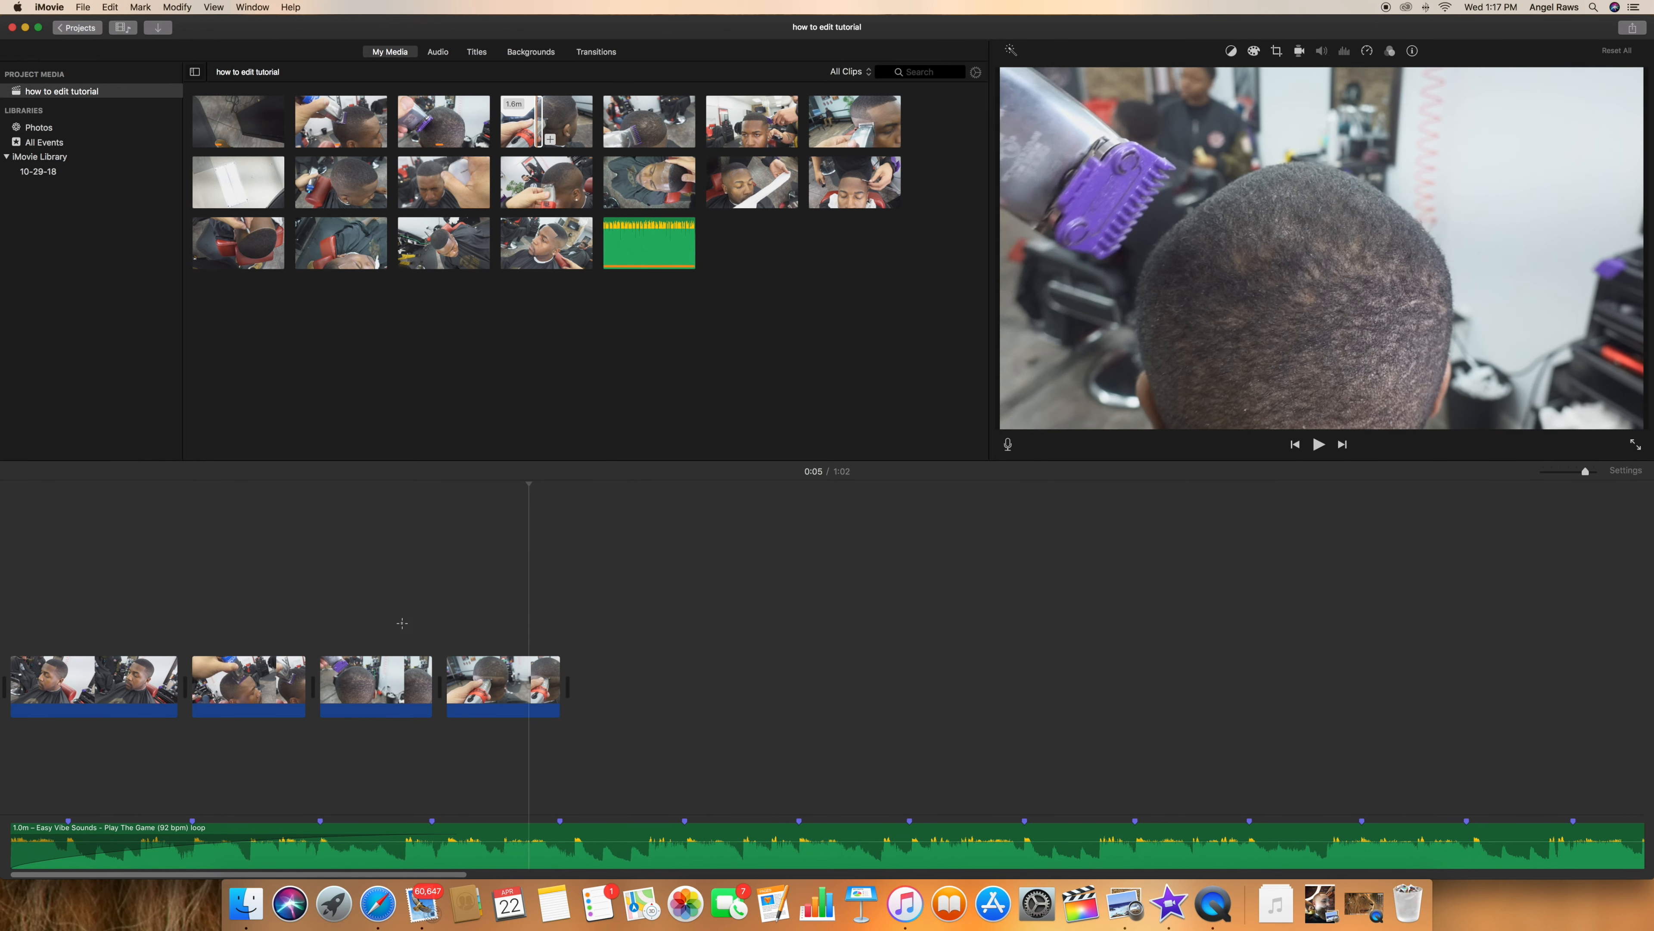
{"action": "key", "text": "space"}
{"action": "key", "text": "space"}
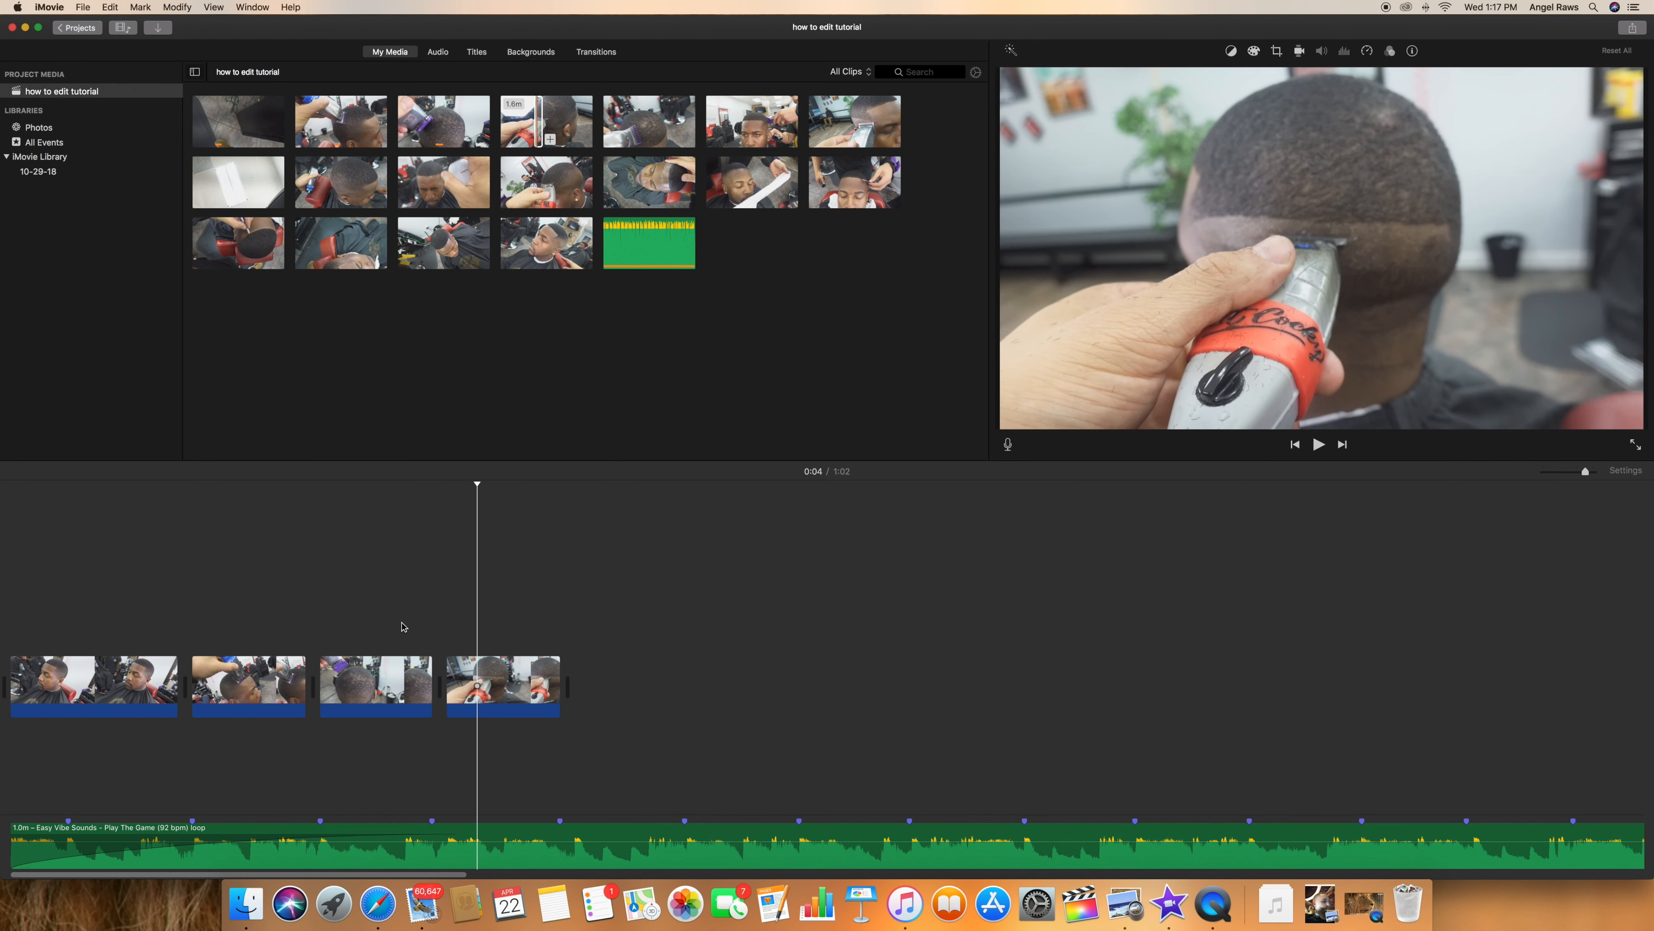
{"action": "scroll", "coordinate": [402, 627], "scroll_direction": "left", "scroll_amount": 2}
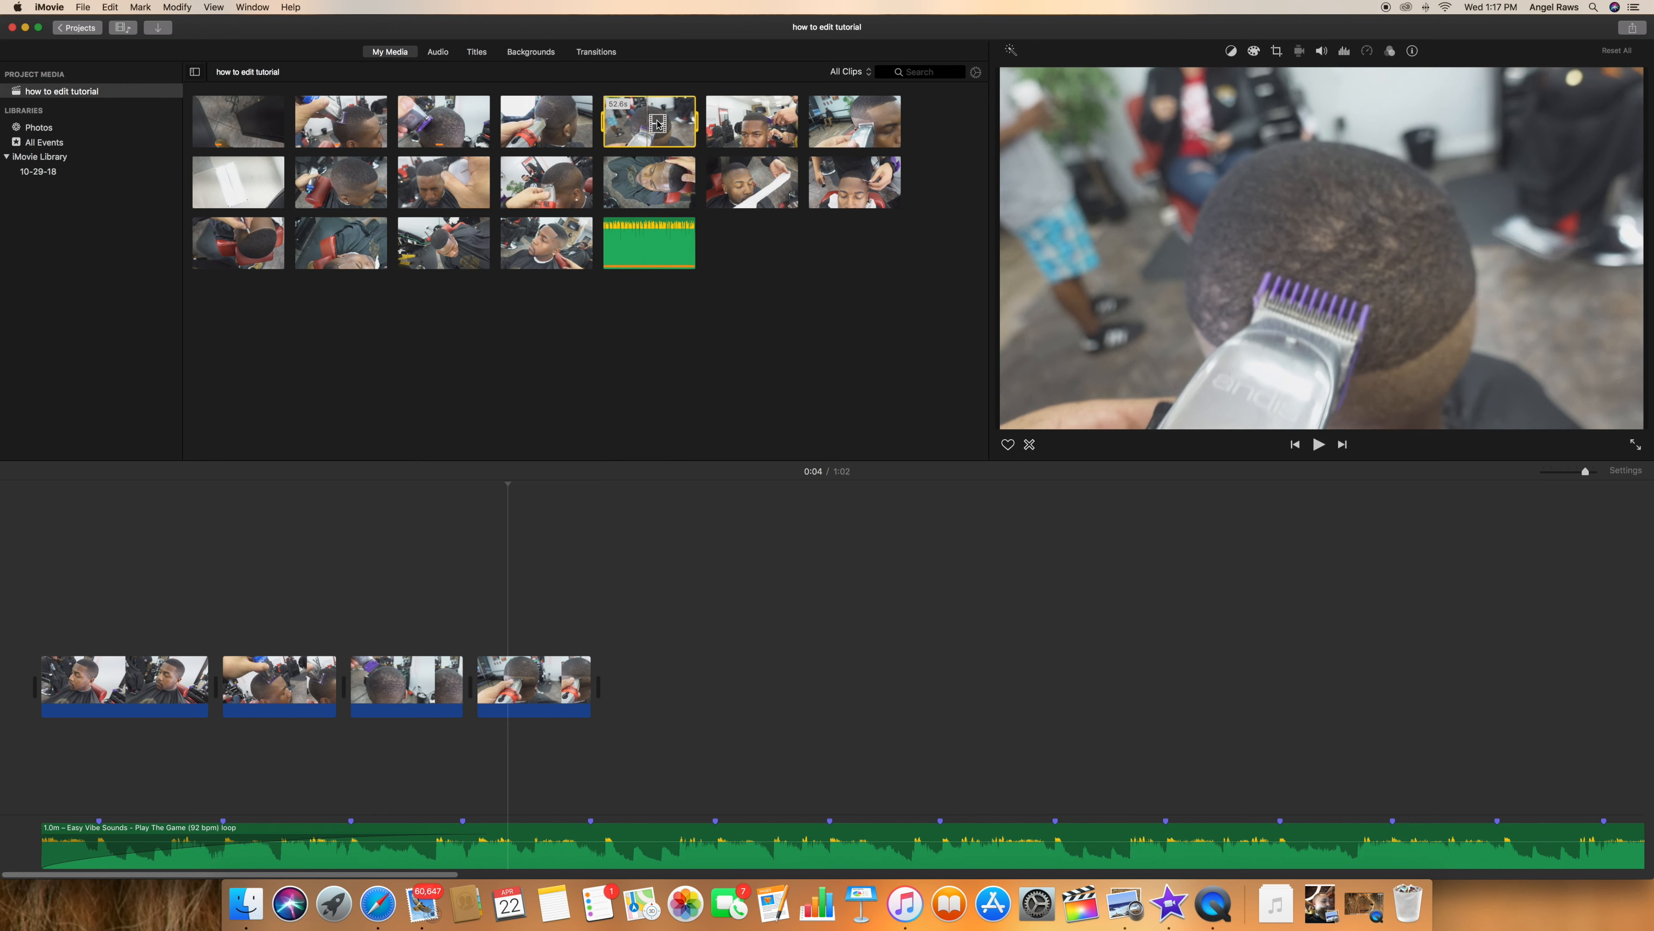
Append a short section of the fifth media clip and trim its end to the sixth beat marker.
{"action": "left_click_drag", "start_coordinate": [604, 123], "coordinate": [656, 123]}
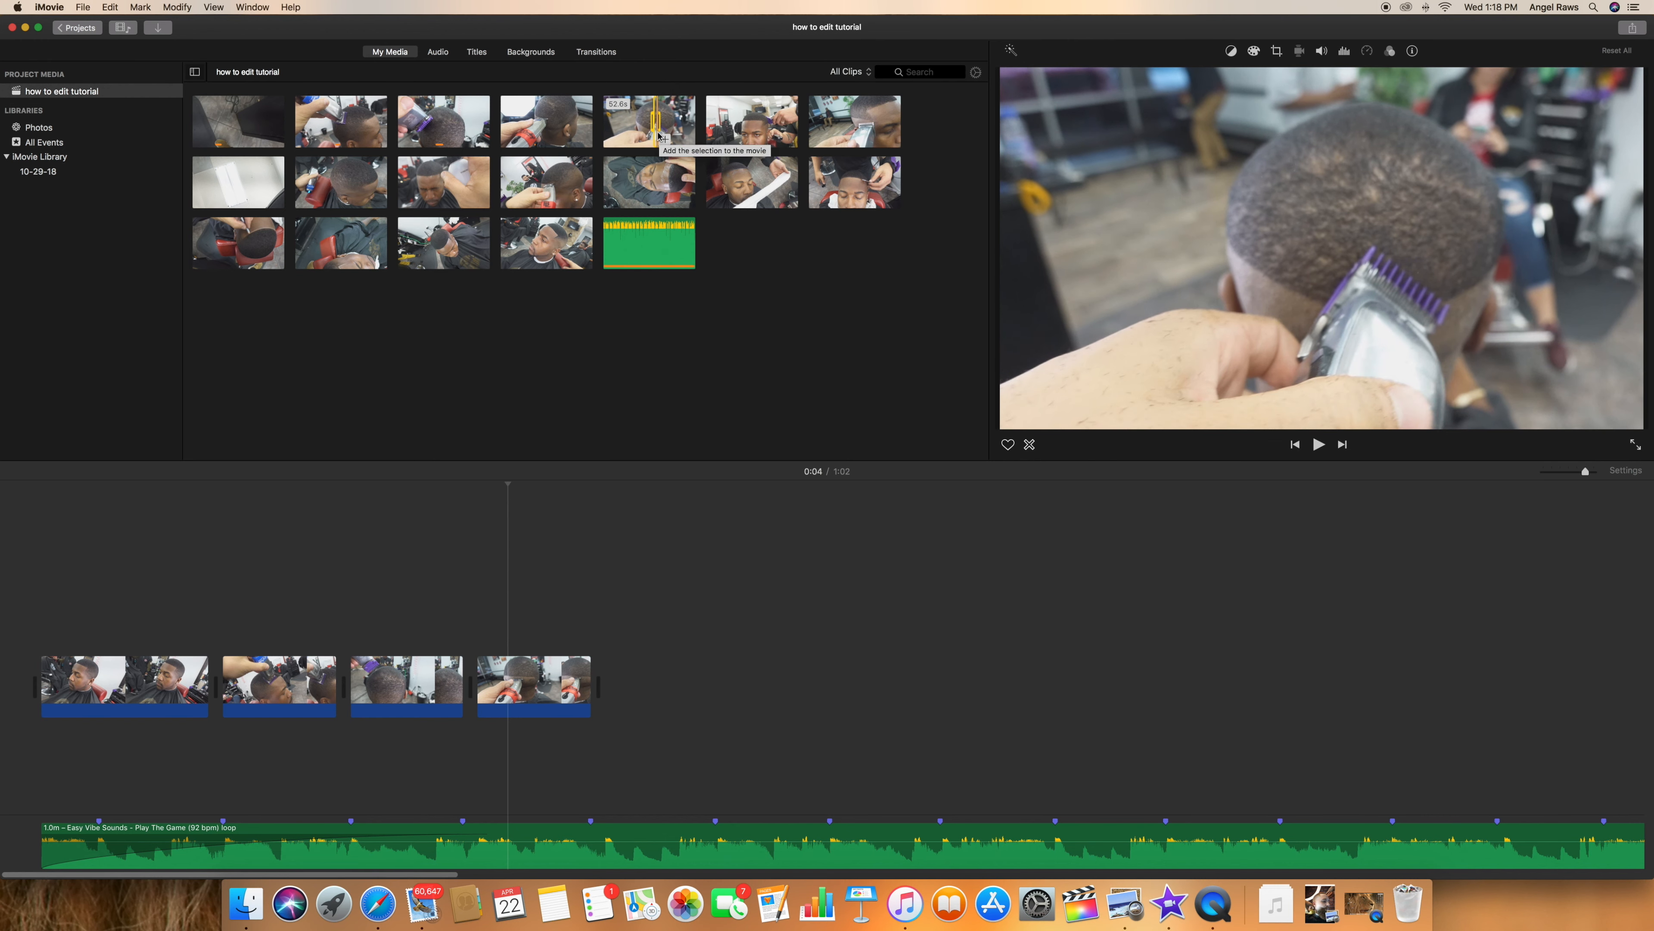
{"action": "left_click_drag", "start_coordinate": [656, 127], "coordinate": [626, 731]}
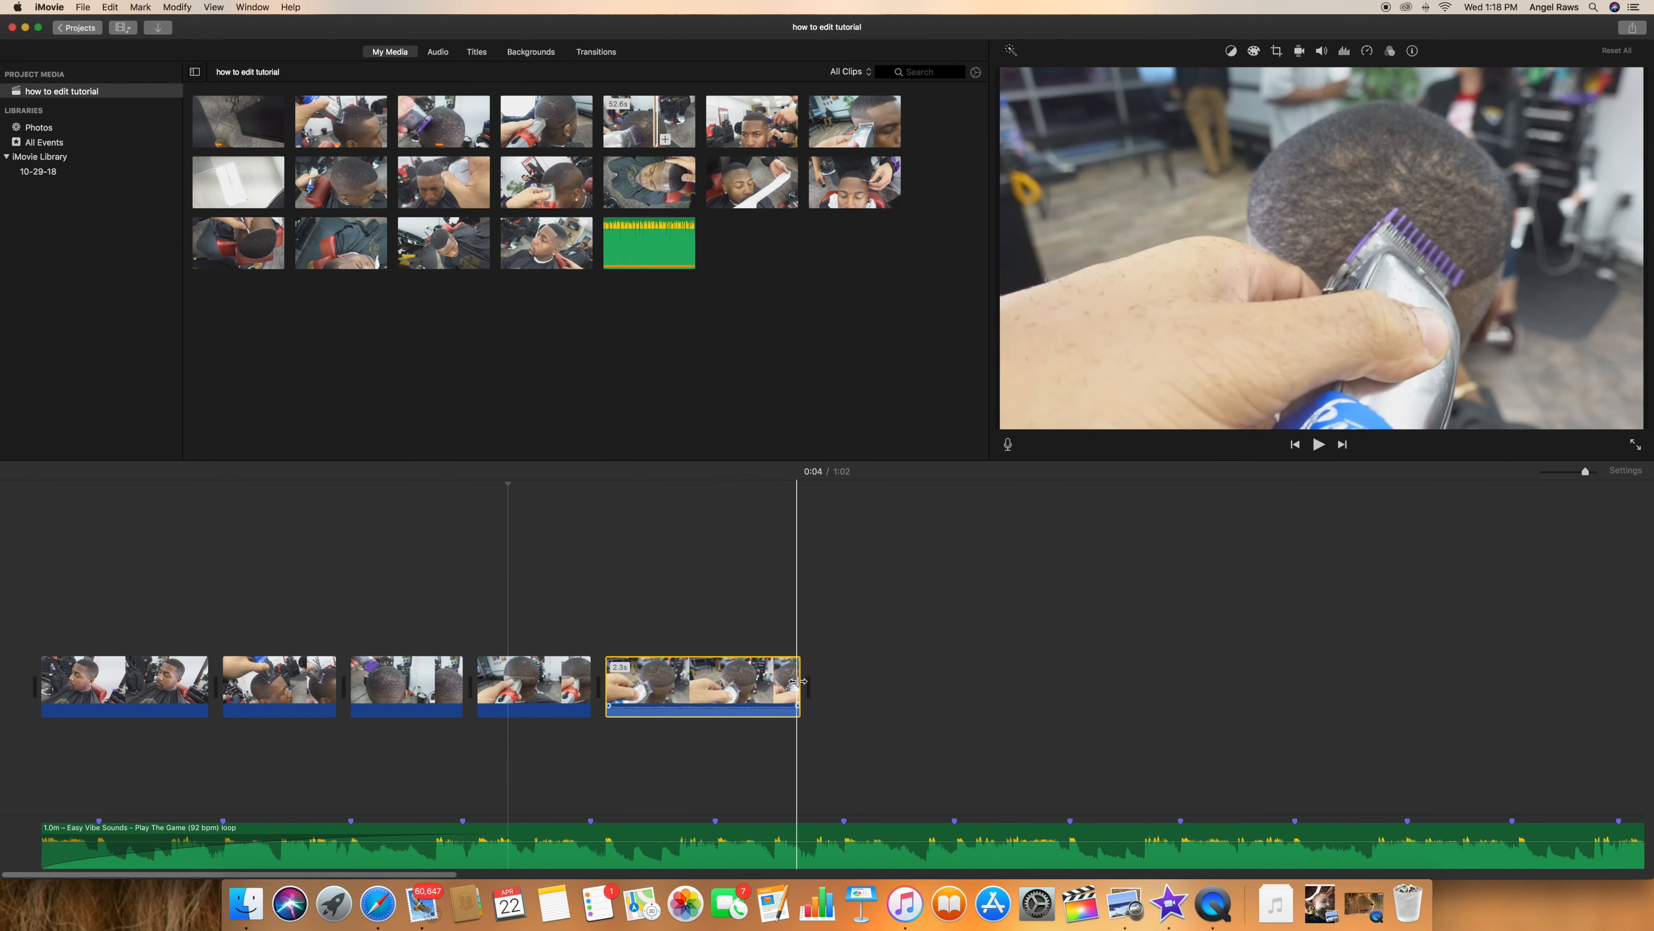
{"action": "left_click_drag", "start_coordinate": [800, 687], "coordinate": [709, 693]}
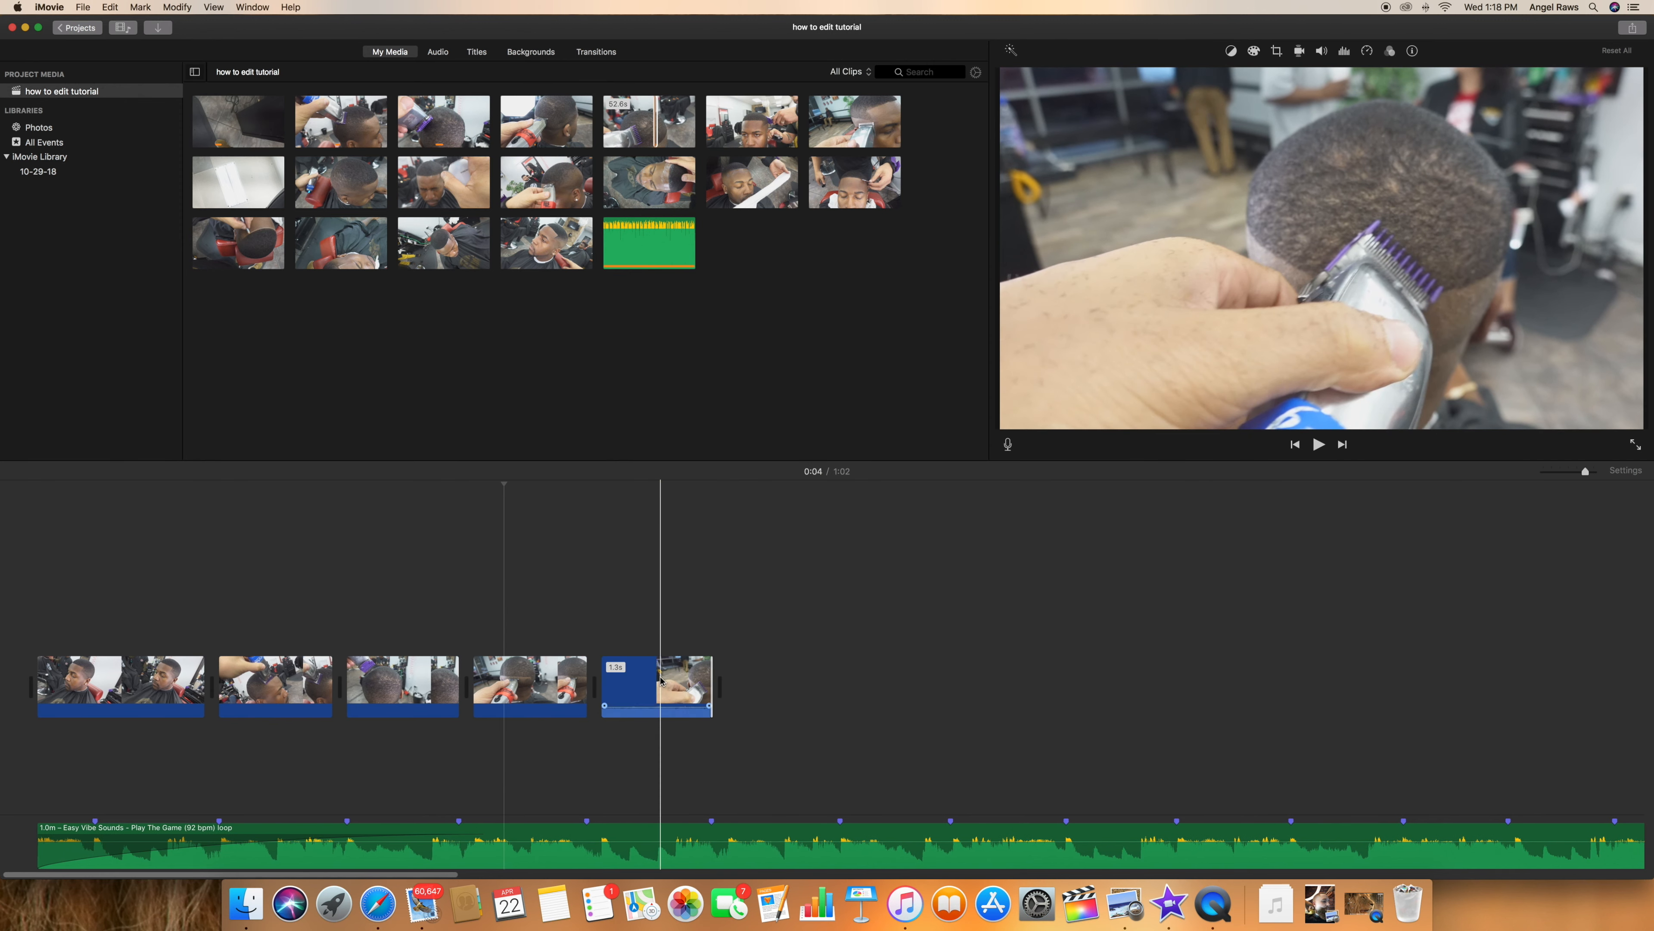
Detach the audio from the fifth timeline clip and delete the detached audio.
{"action": "right_click", "coordinate": [655, 674]}
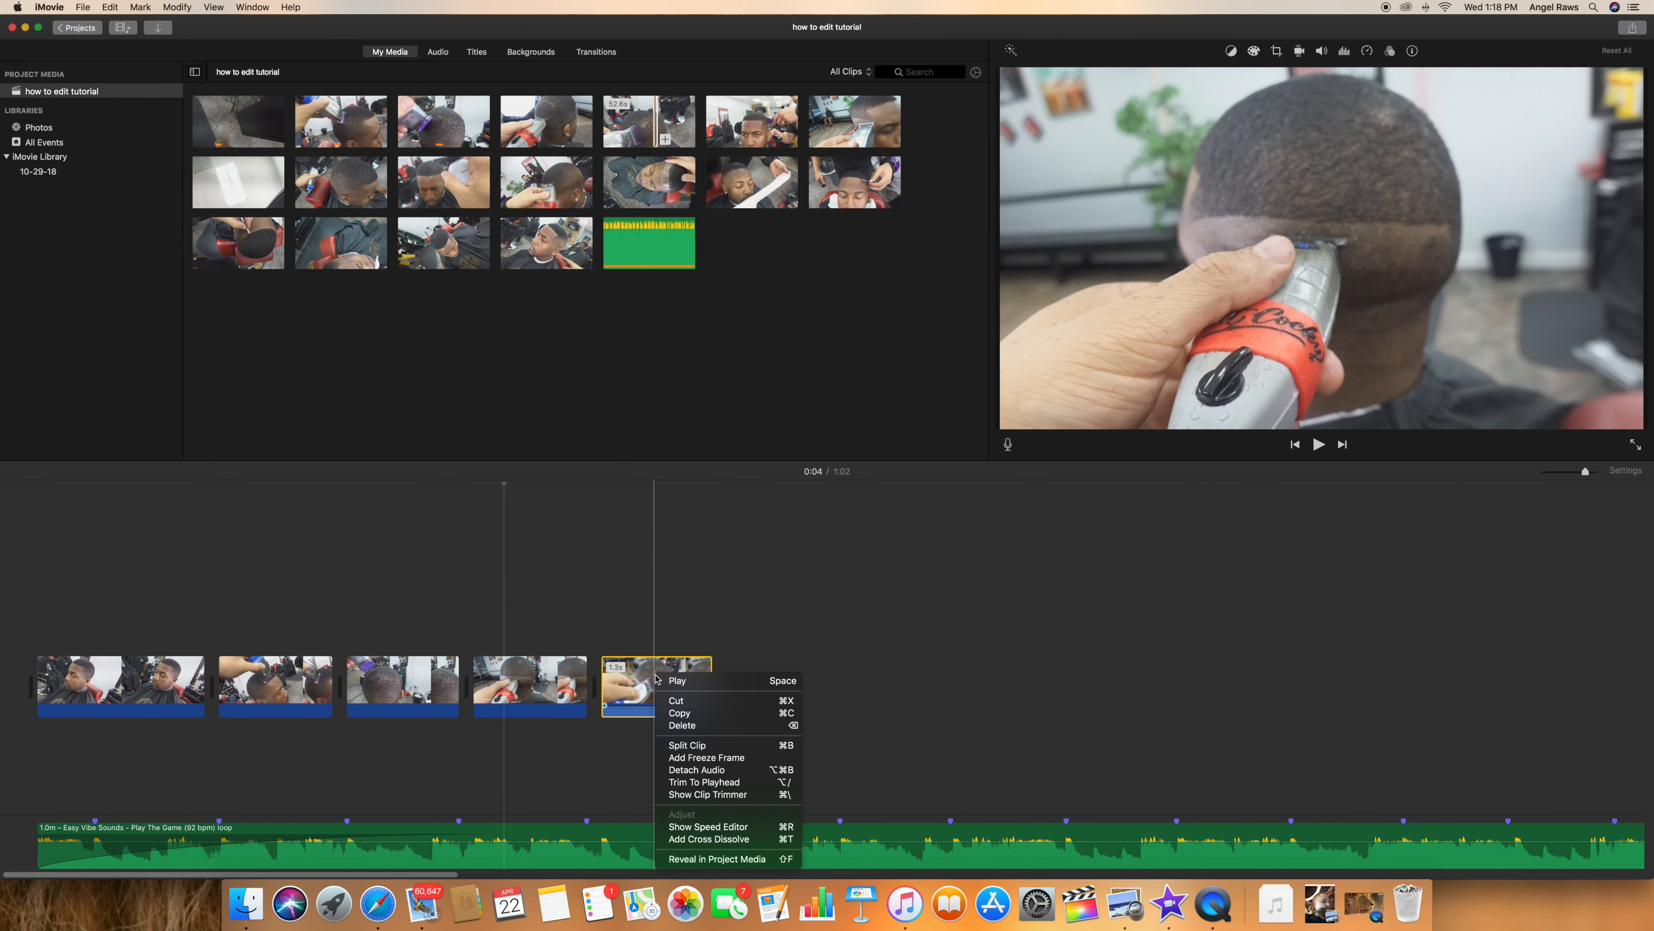
{"action": "left_click", "coordinate": [720, 774]}
{"action": "key", "text": "super+z"}
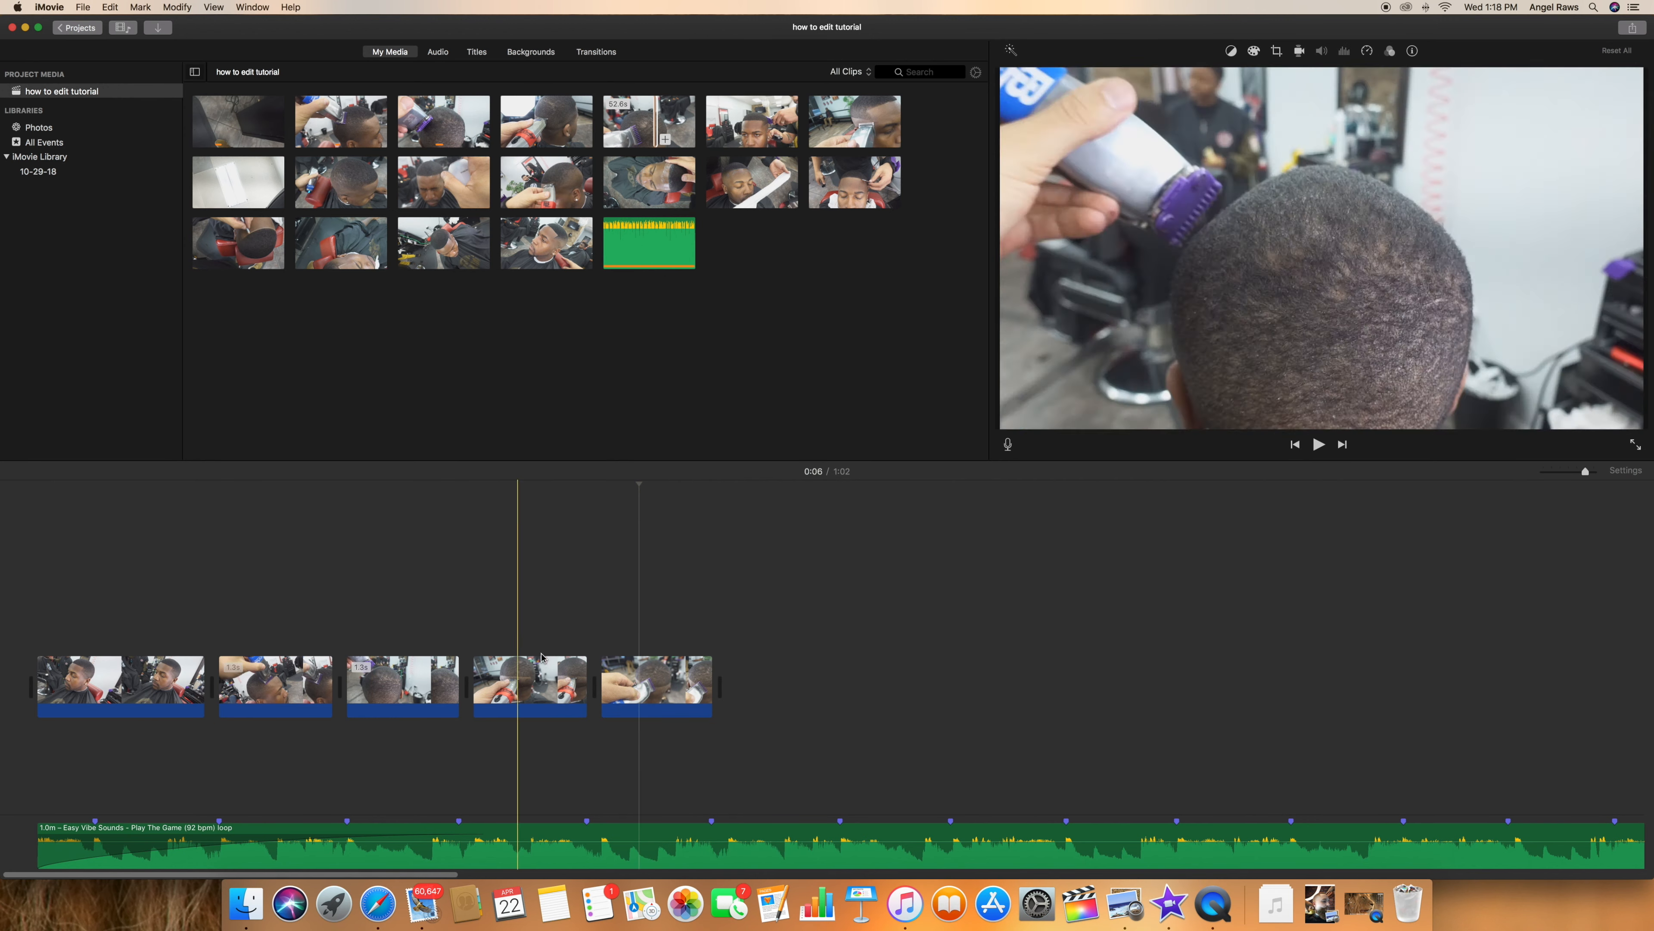
Append a short section from the middle of the sixth media clip to the timeline, then detach and delete its audio.
{"action": "left_click", "coordinate": [750, 117]}
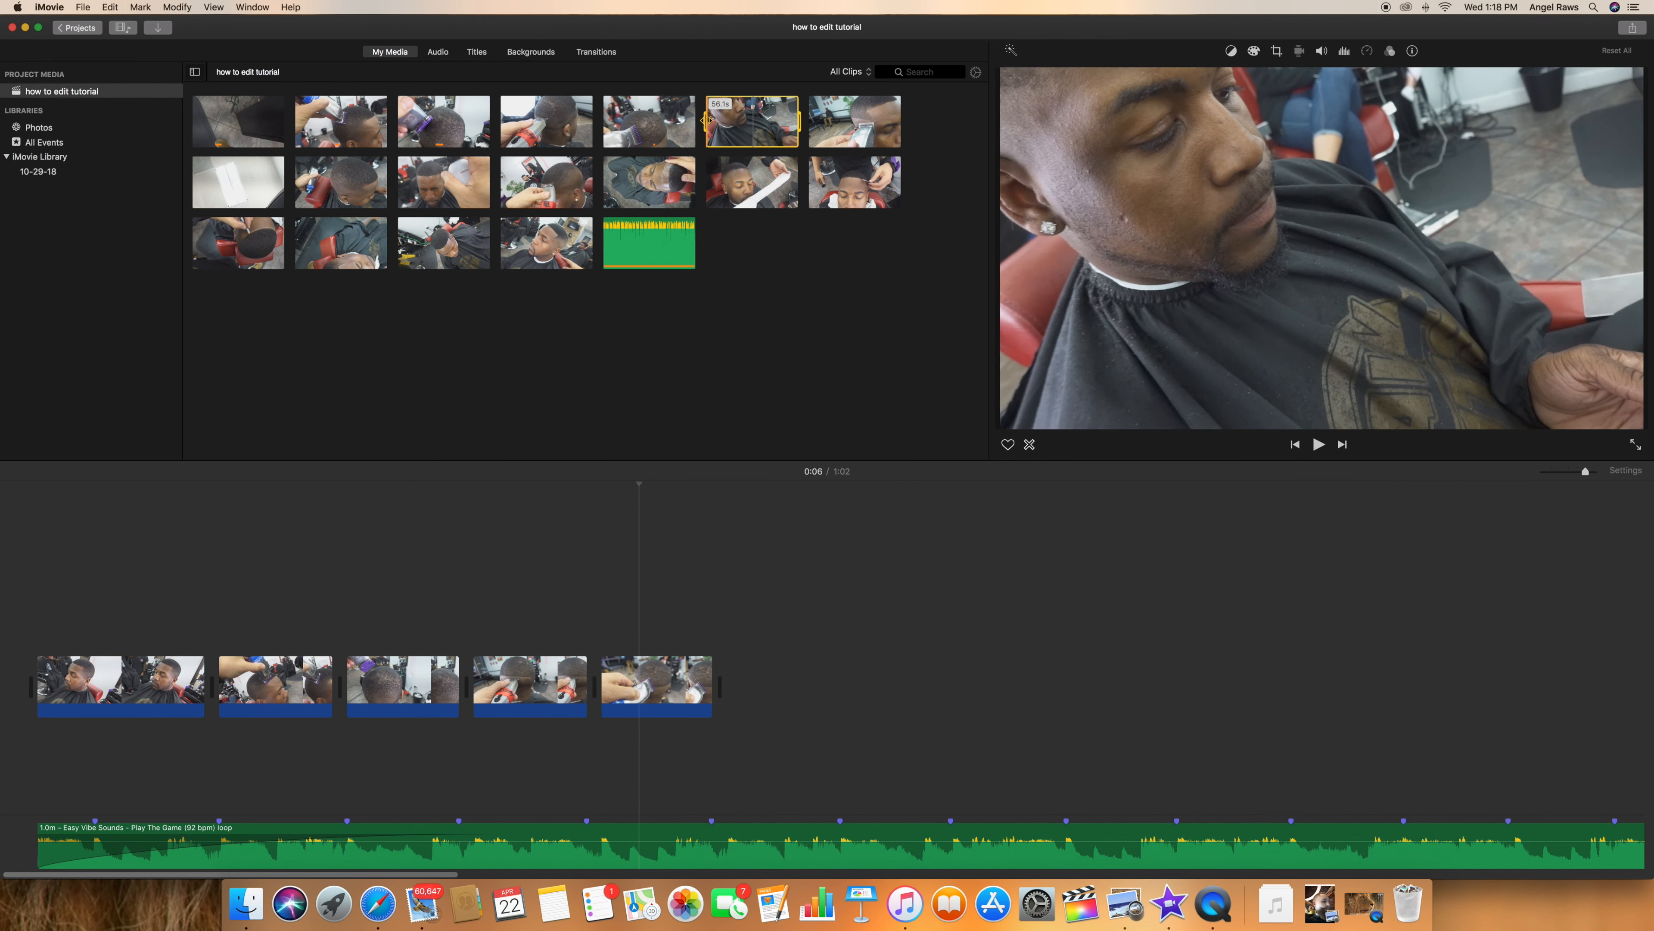
{"action": "left_click_drag", "start_coordinate": [707, 119], "coordinate": [761, 126]}
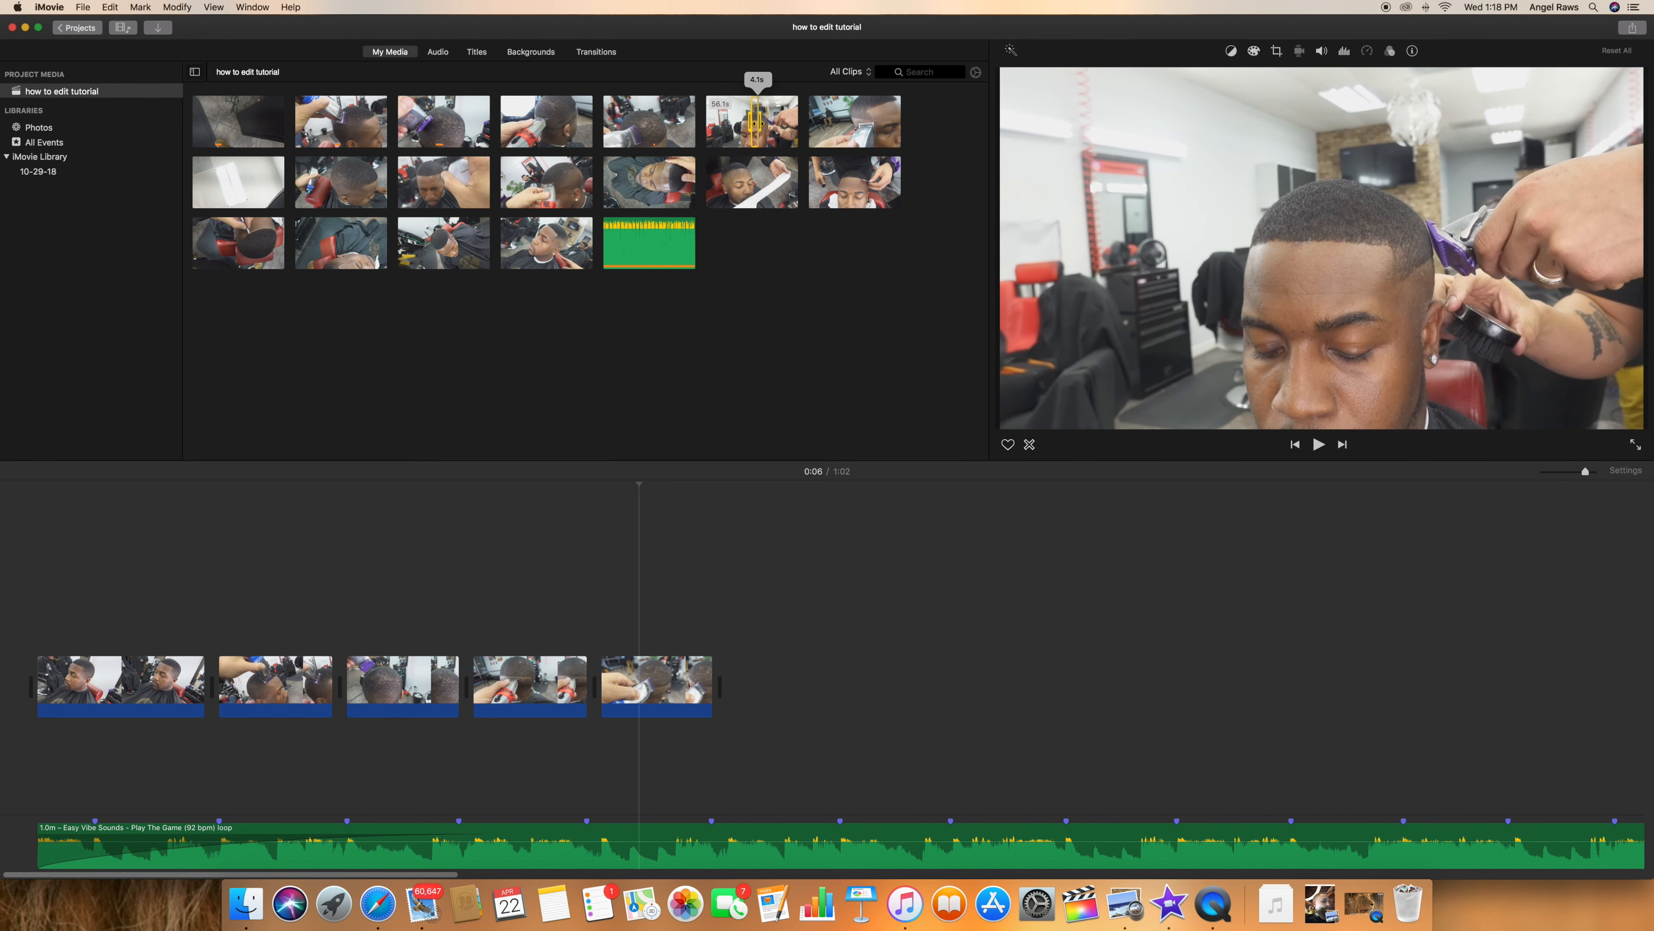
{"action": "left_click_drag", "start_coordinate": [754, 120], "coordinate": [832, 725]}
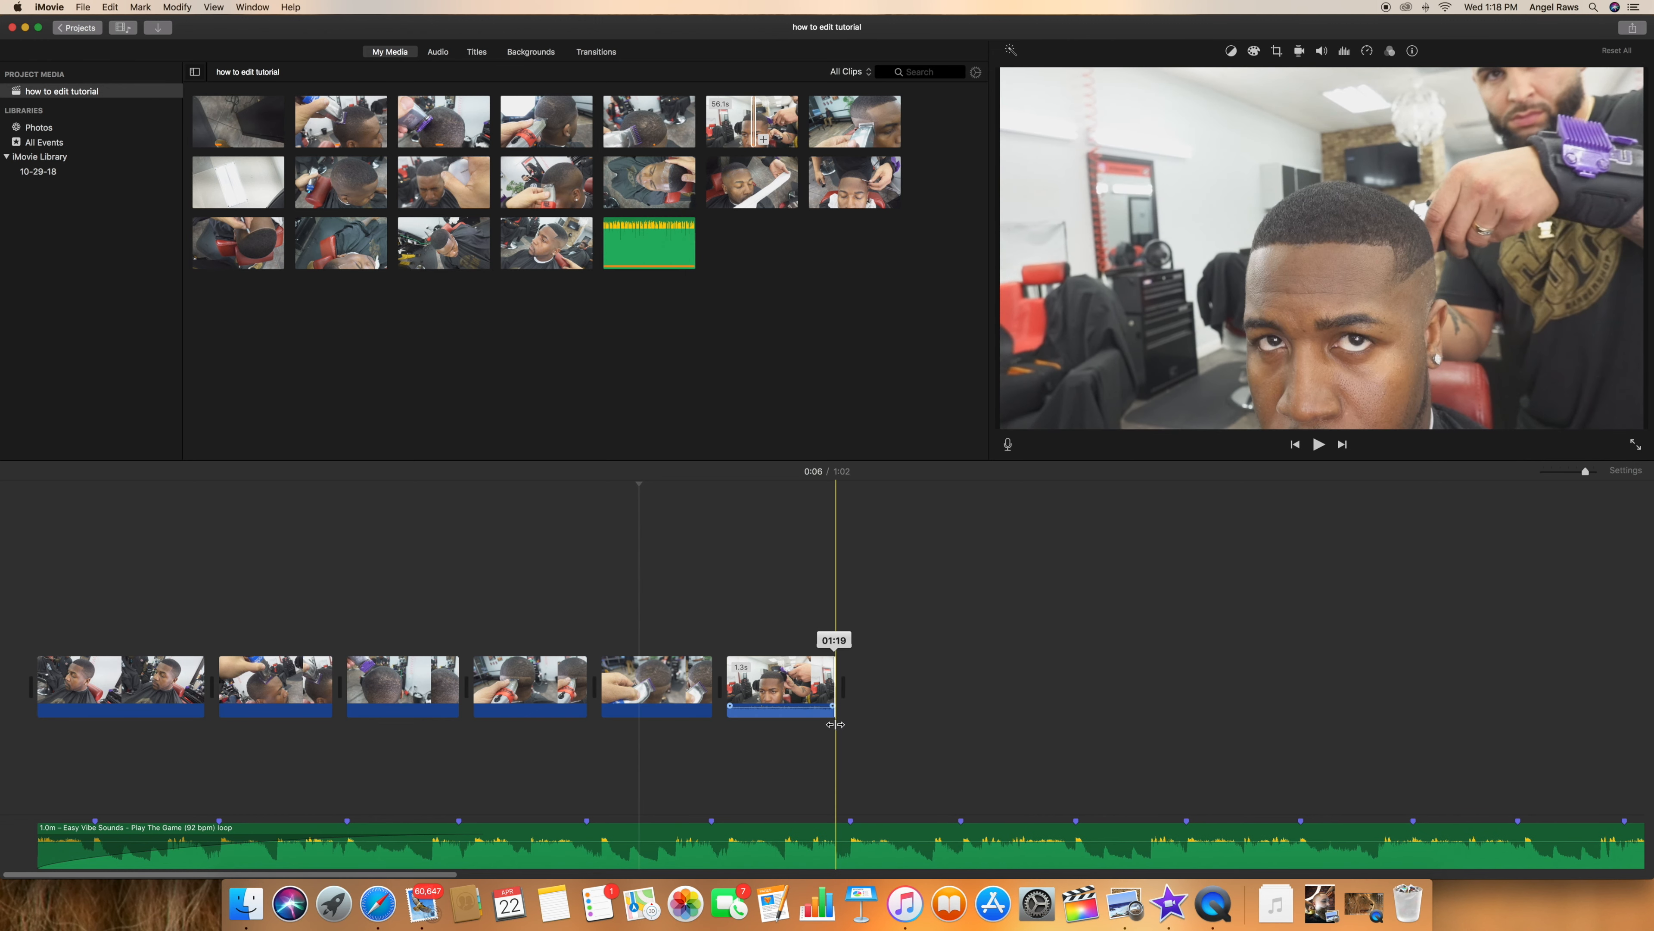
{"action": "right_click", "coordinate": [780, 685]}
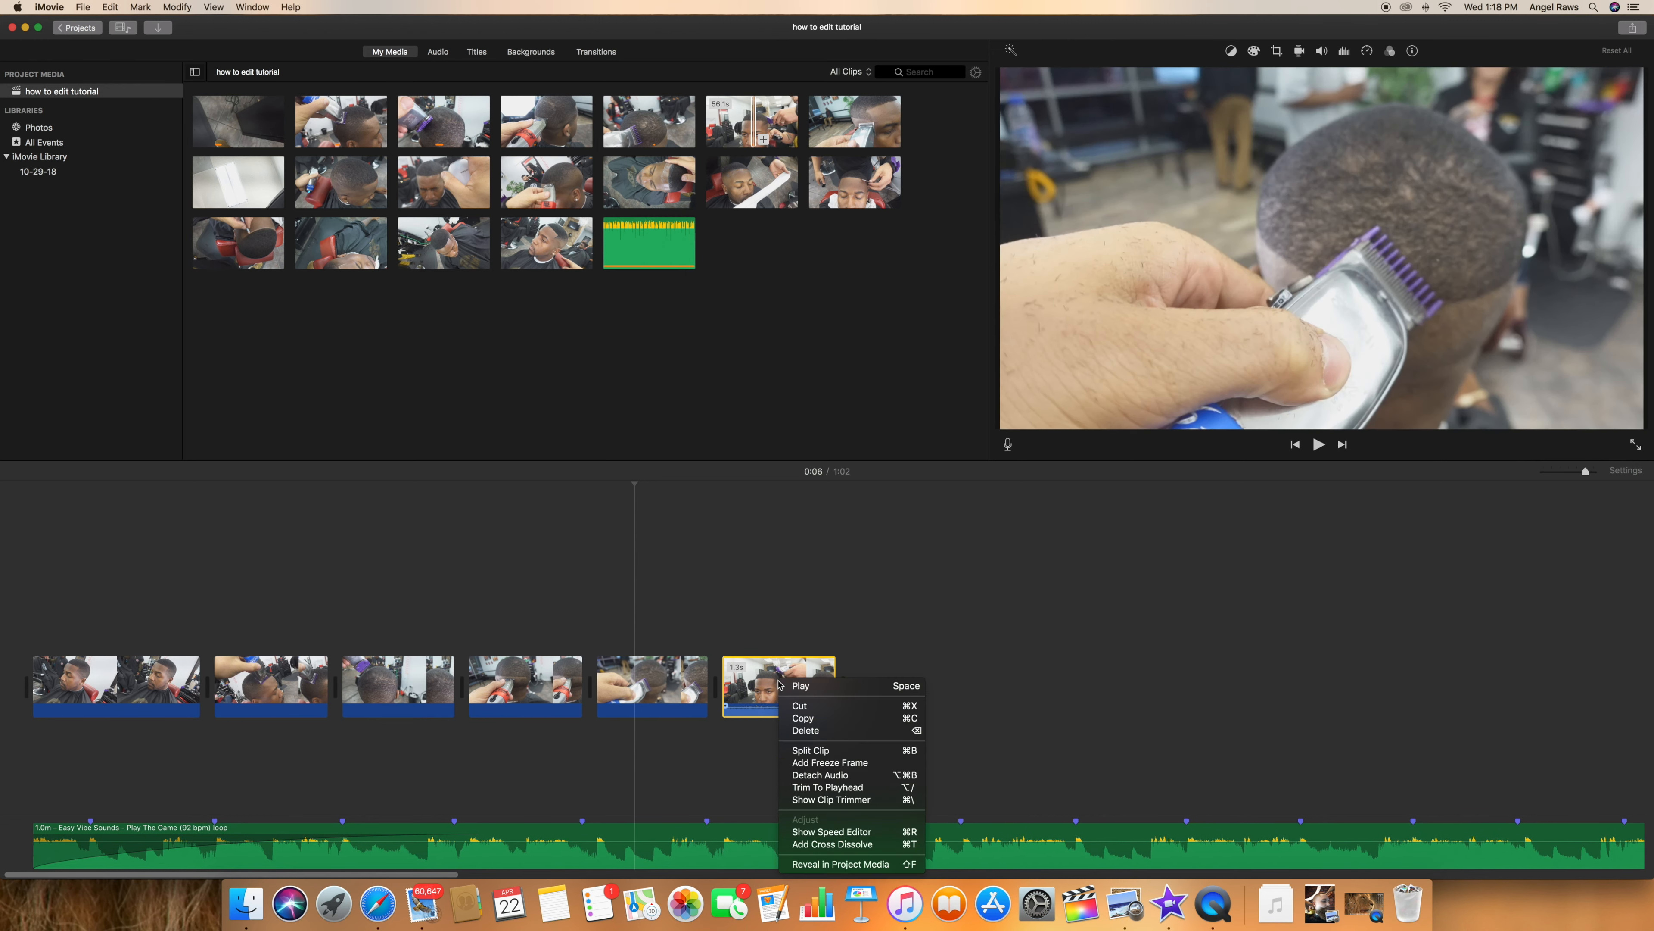
{"action": "left_click", "coordinate": [844, 776]}
{"action": "key", "text": "Delete"}
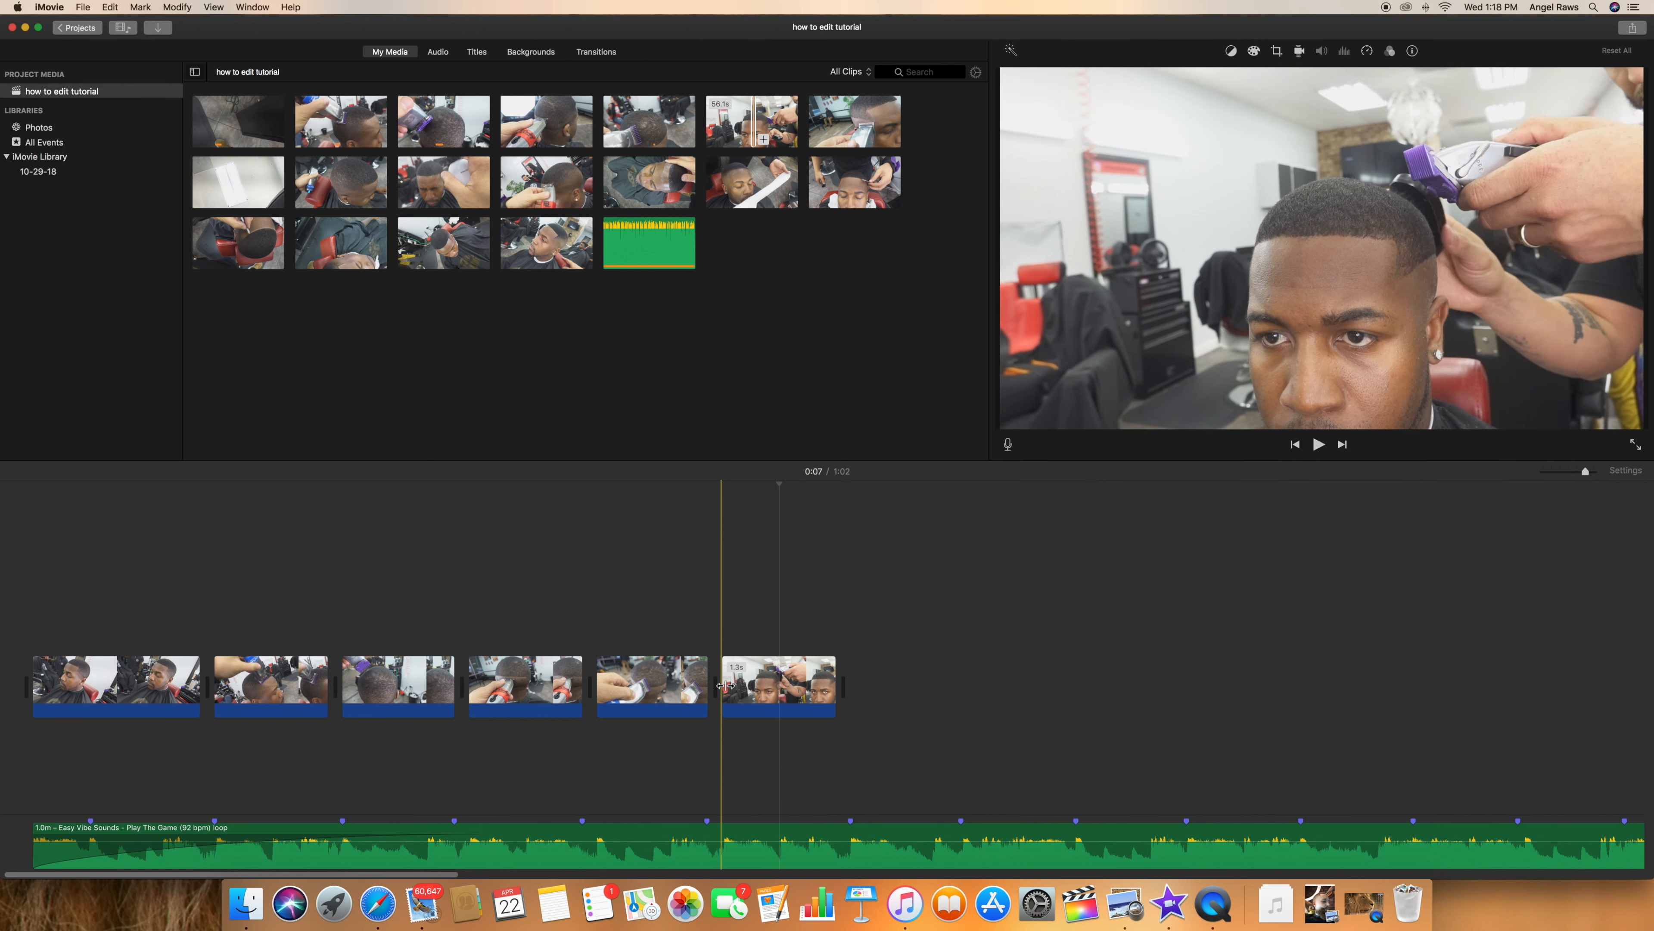
Extend the start of the sixth timeline clip and trim its end to the seventh beat marker.
{"action": "left_click_drag", "start_coordinate": [724, 685], "coordinate": [627, 683]}
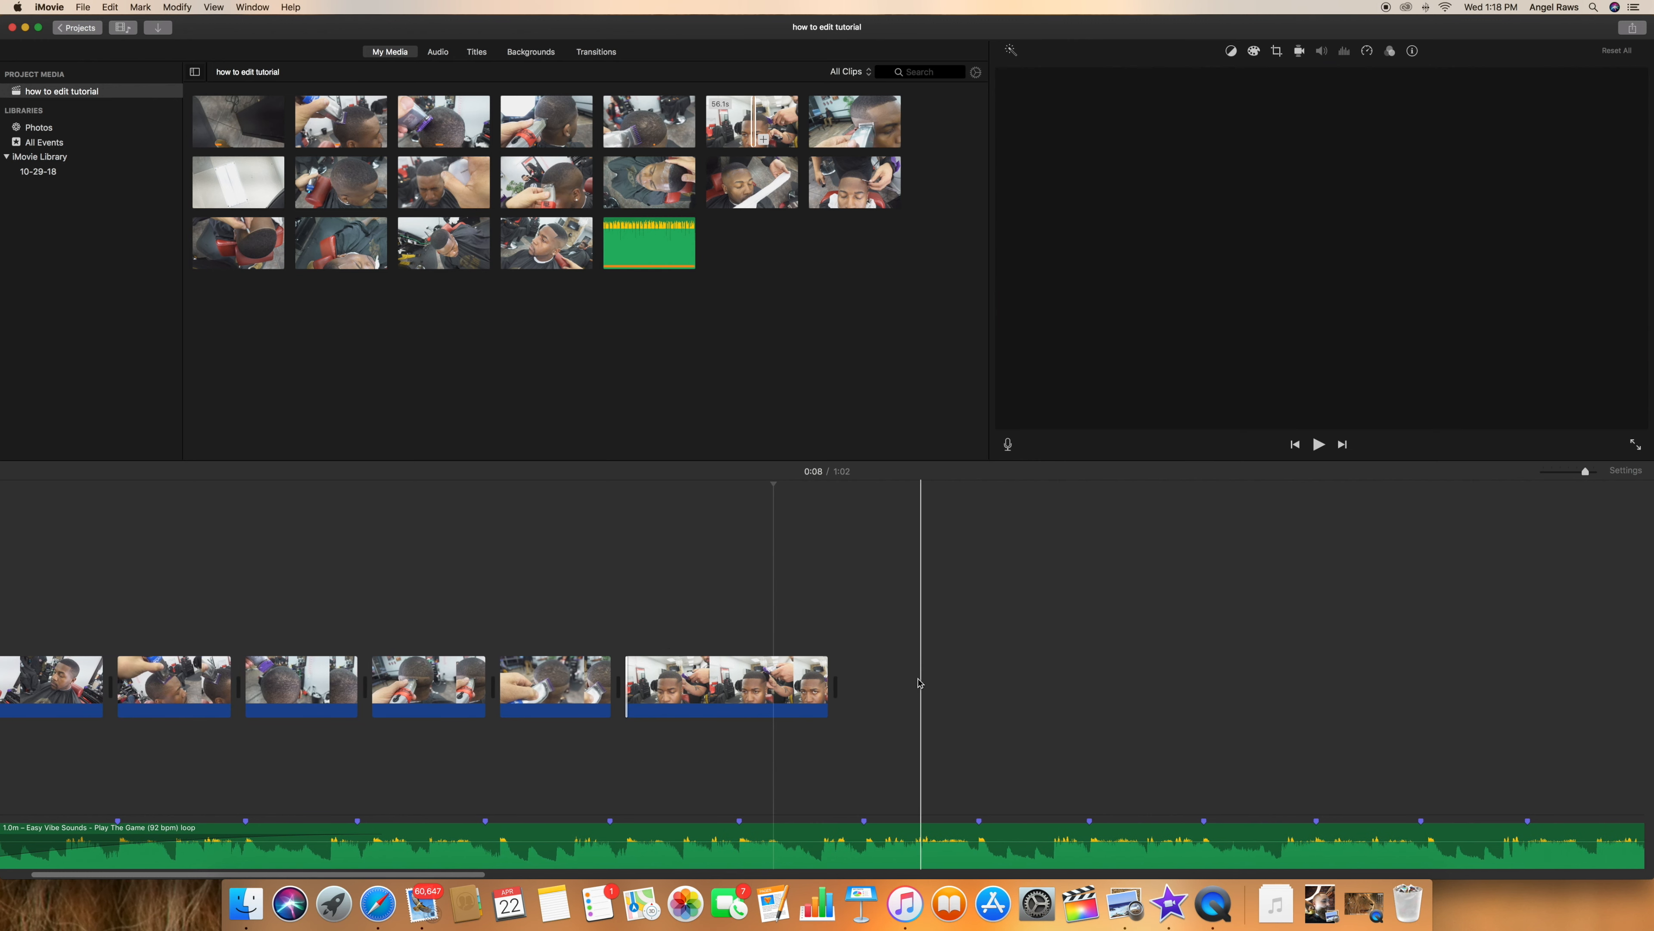
{"action": "left_click_drag", "start_coordinate": [796, 683], "coordinate": [749, 684]}
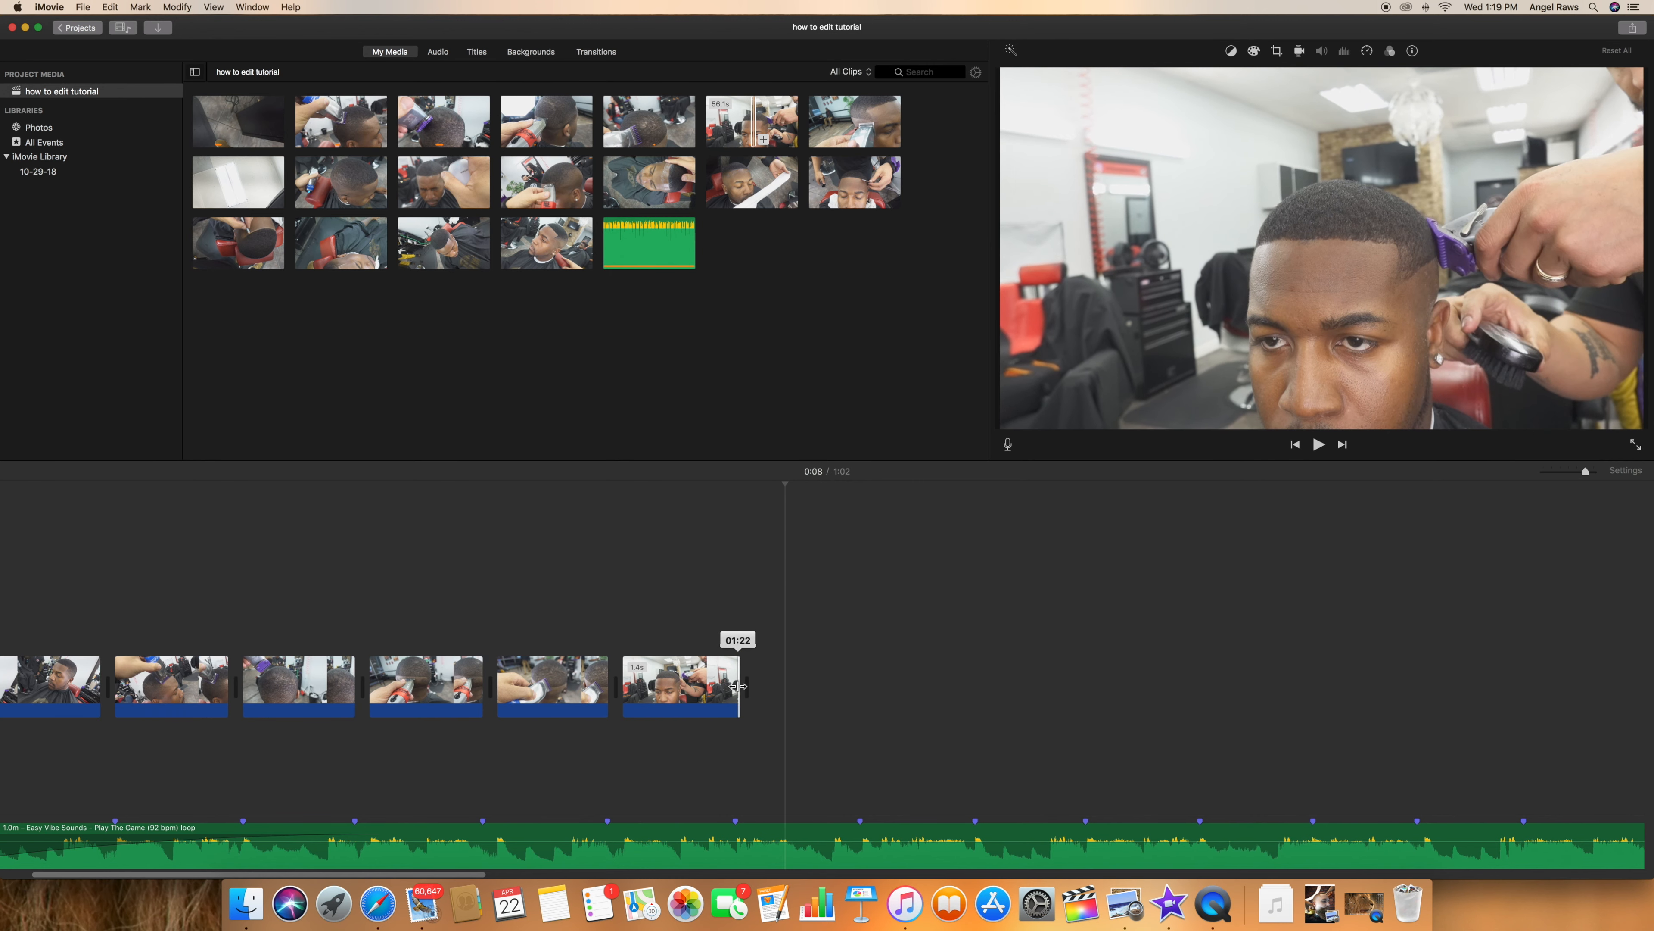
{"action": "left_click_drag", "start_coordinate": [734, 686], "coordinate": [734, 686]}
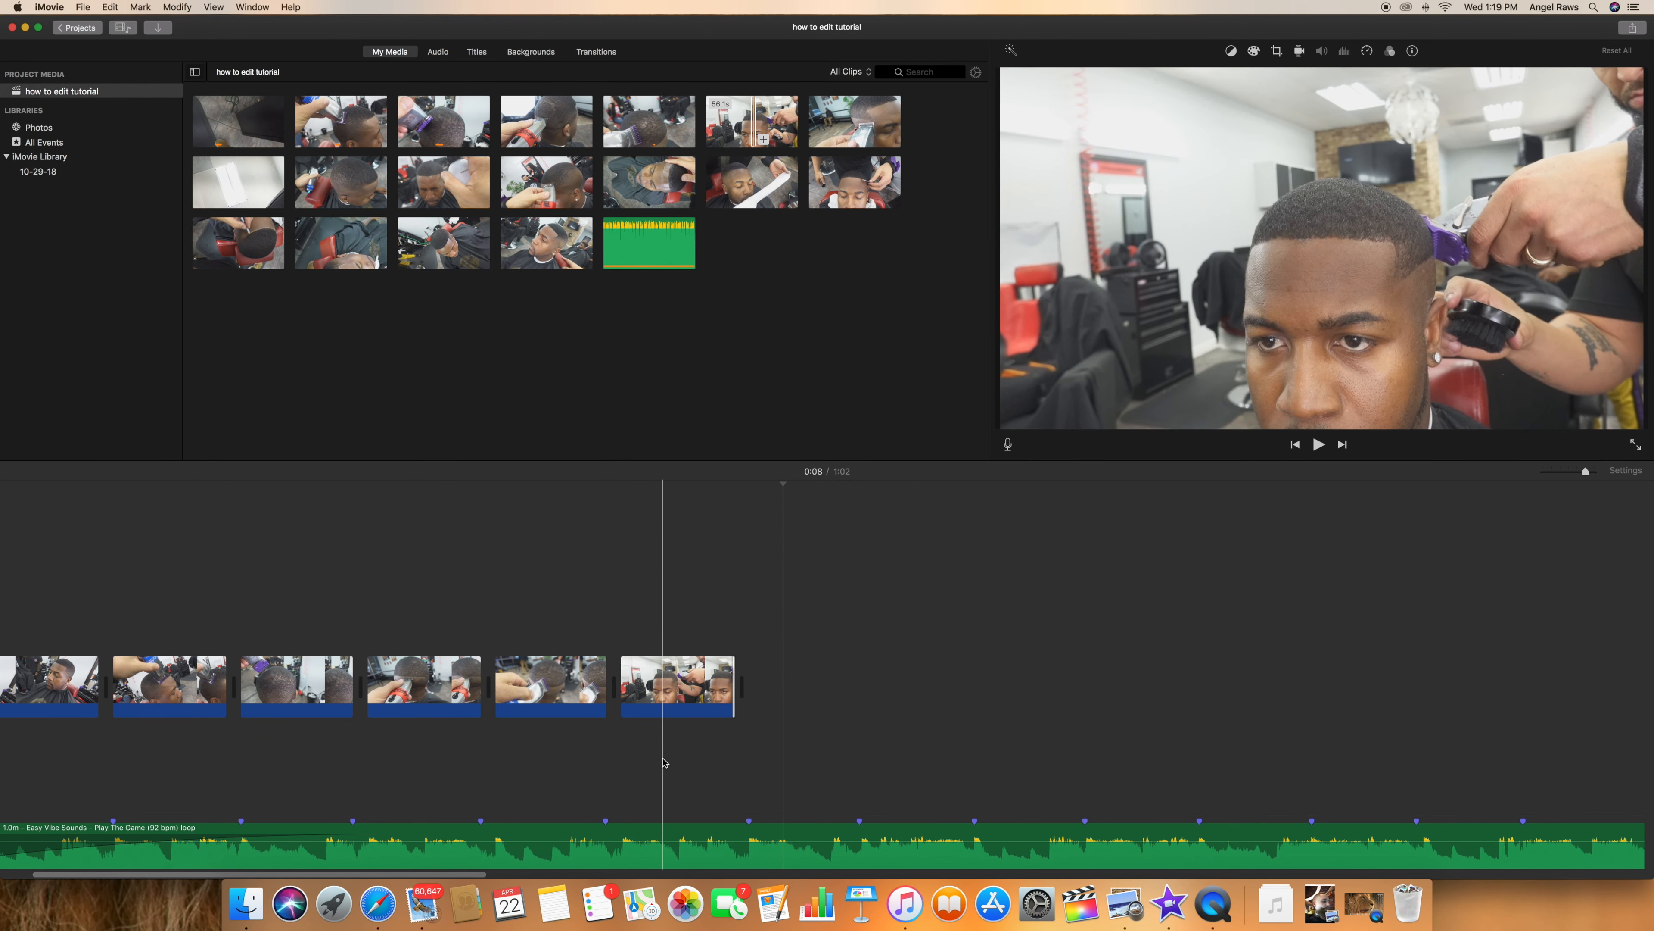
{"action": "scroll", "coordinate": [196, 691], "scroll_direction": "left", "scroll_amount": 3}
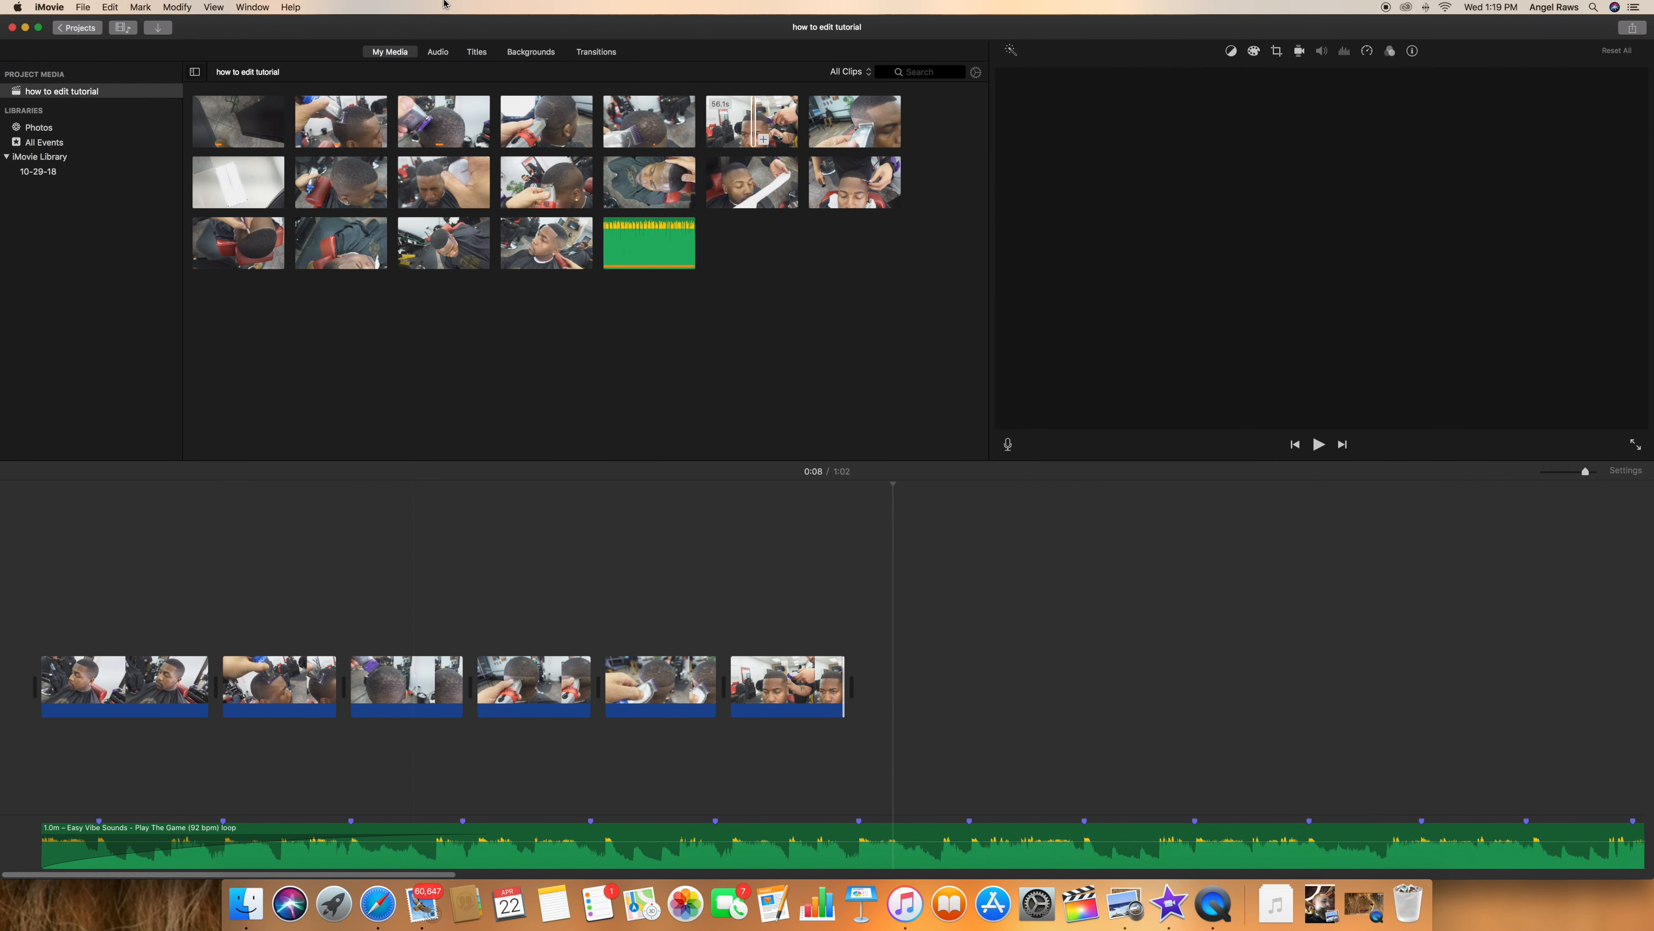
Add a Spin Out transition between the first and second timeline clips and play it back.
{"action": "left_click", "coordinate": [594, 52]}
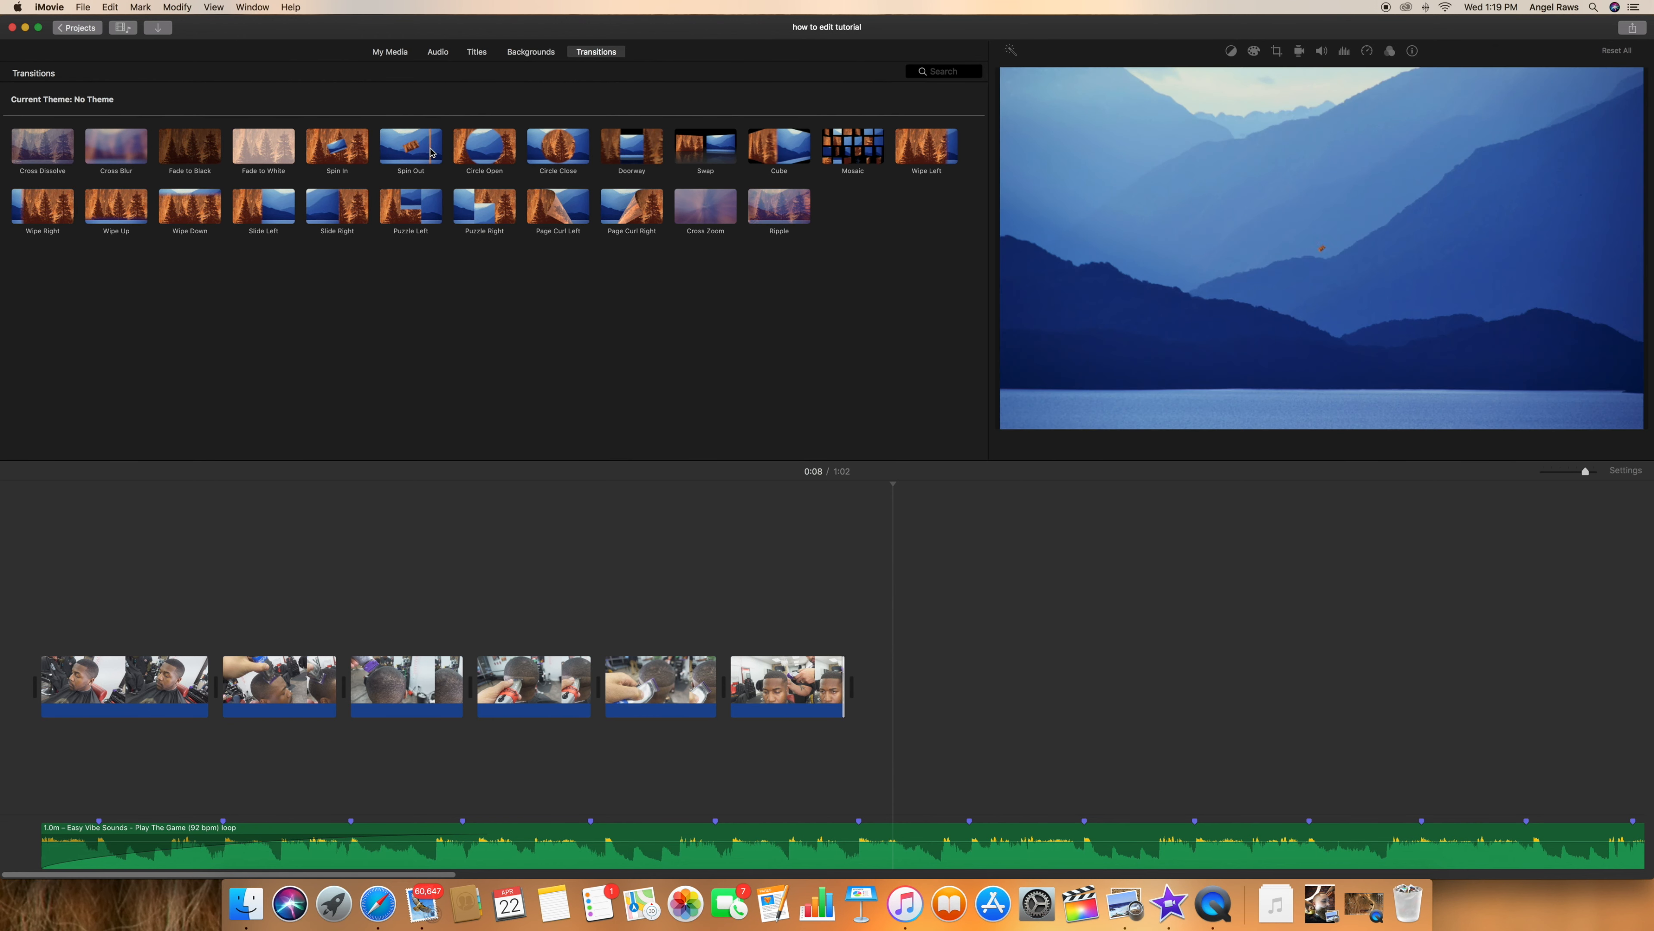
{"action": "left_click_drag", "start_coordinate": [410, 146], "coordinate": [158, 684]}
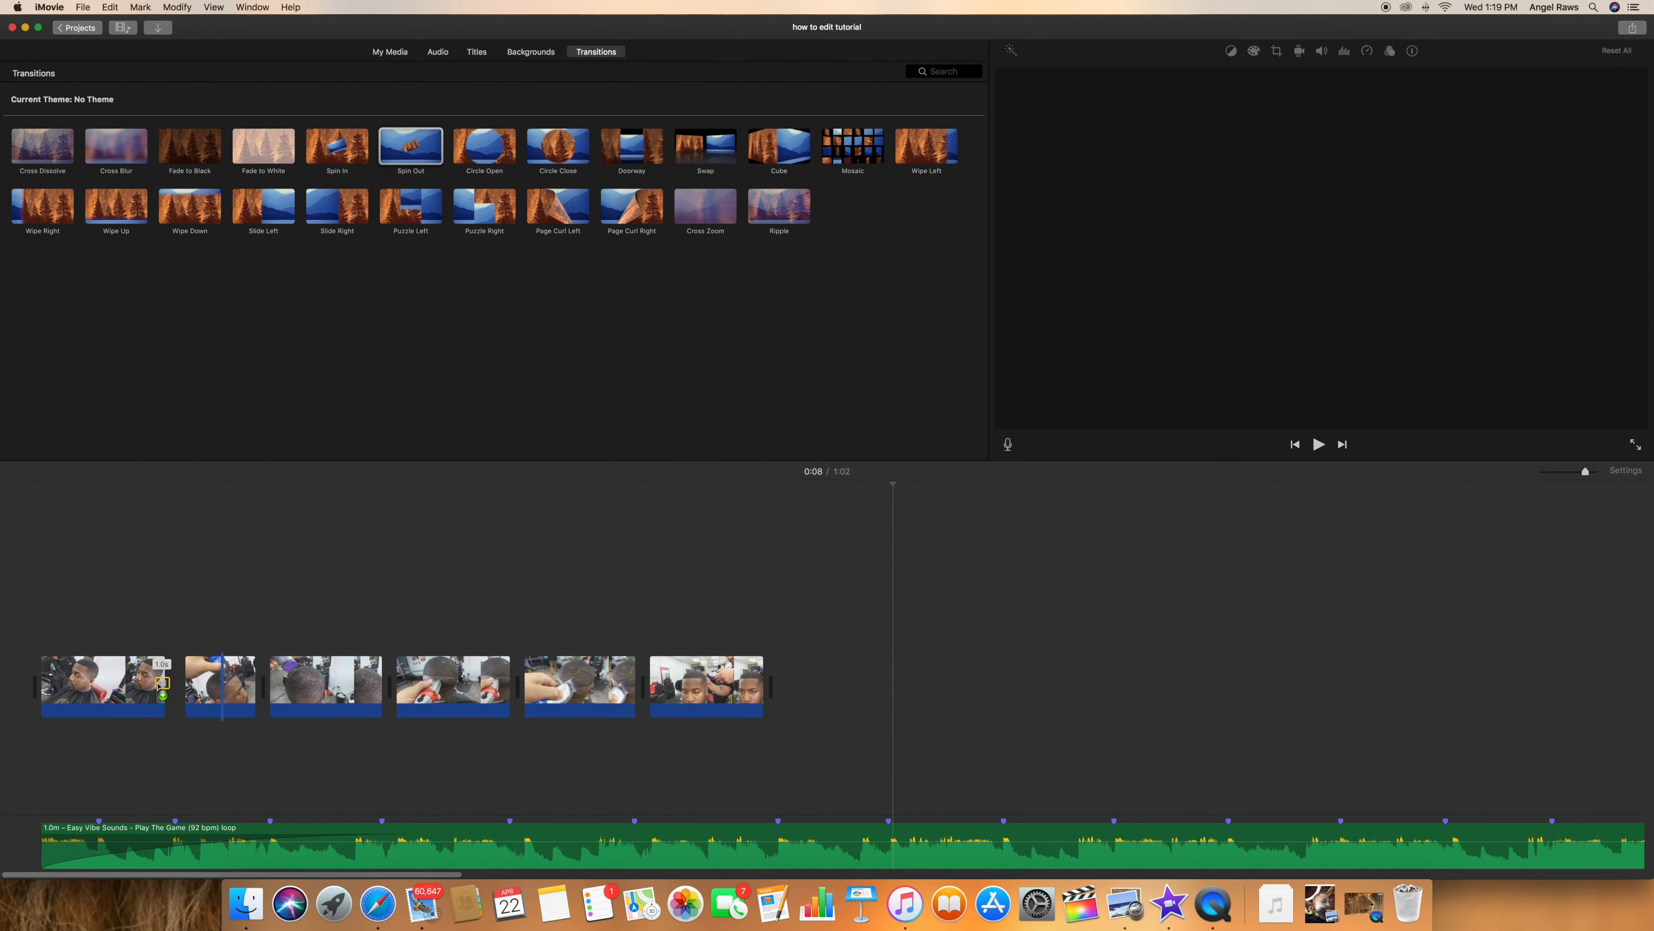
{"action": "left_click", "coordinate": [143, 634]}
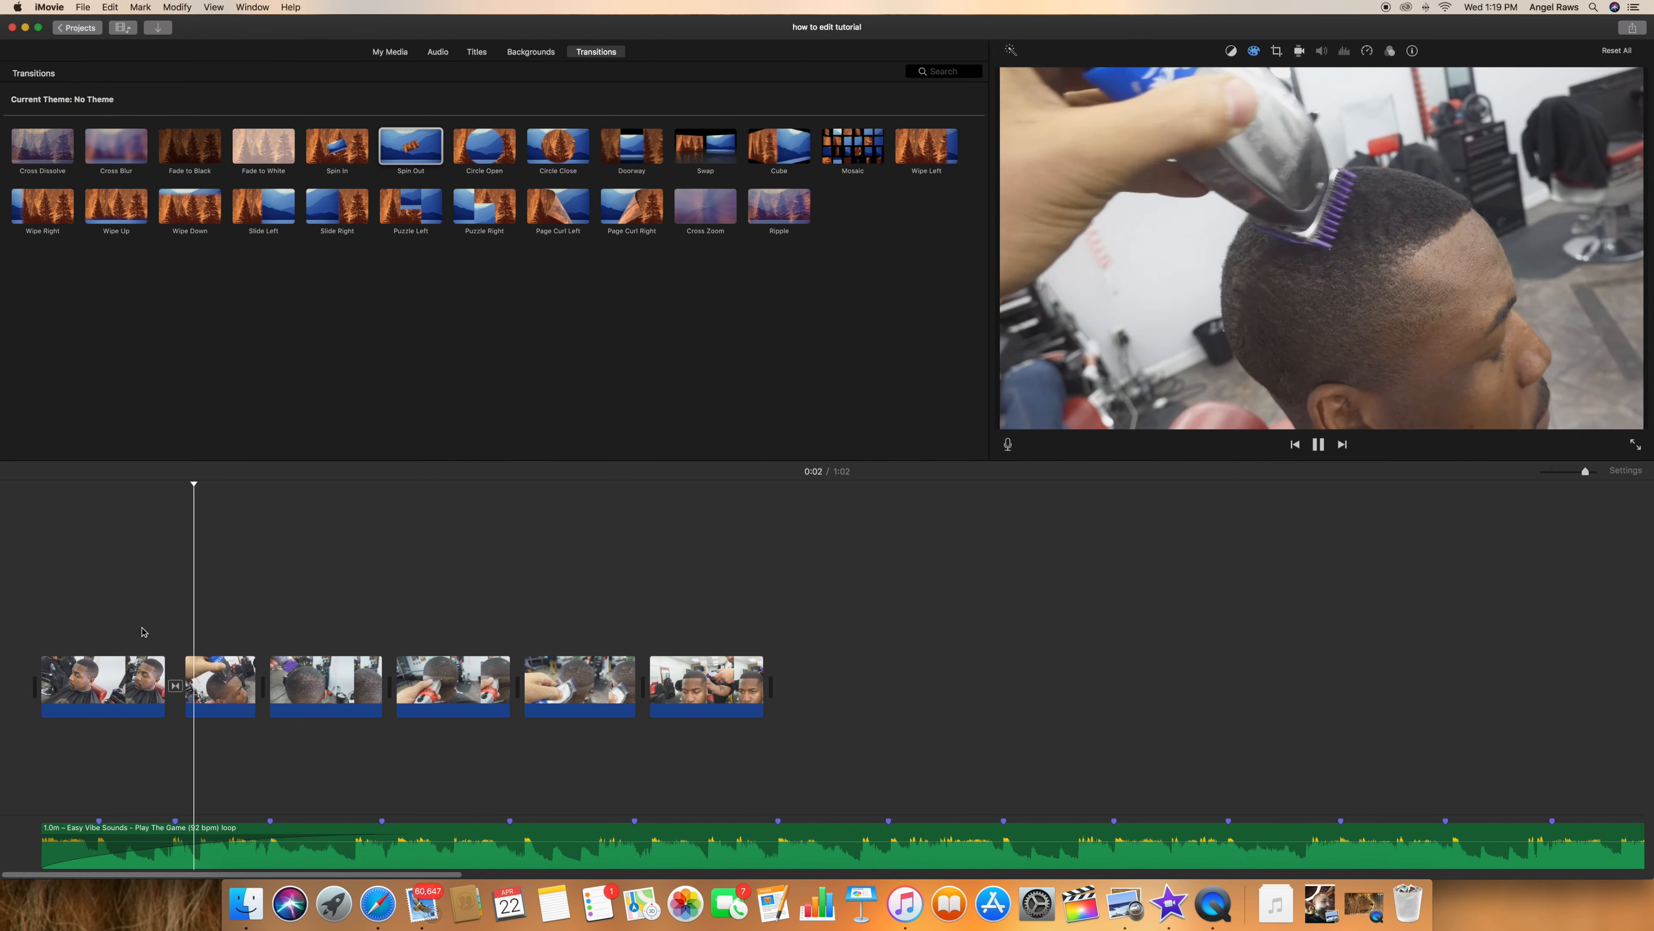
{"action": "key", "text": "space"}
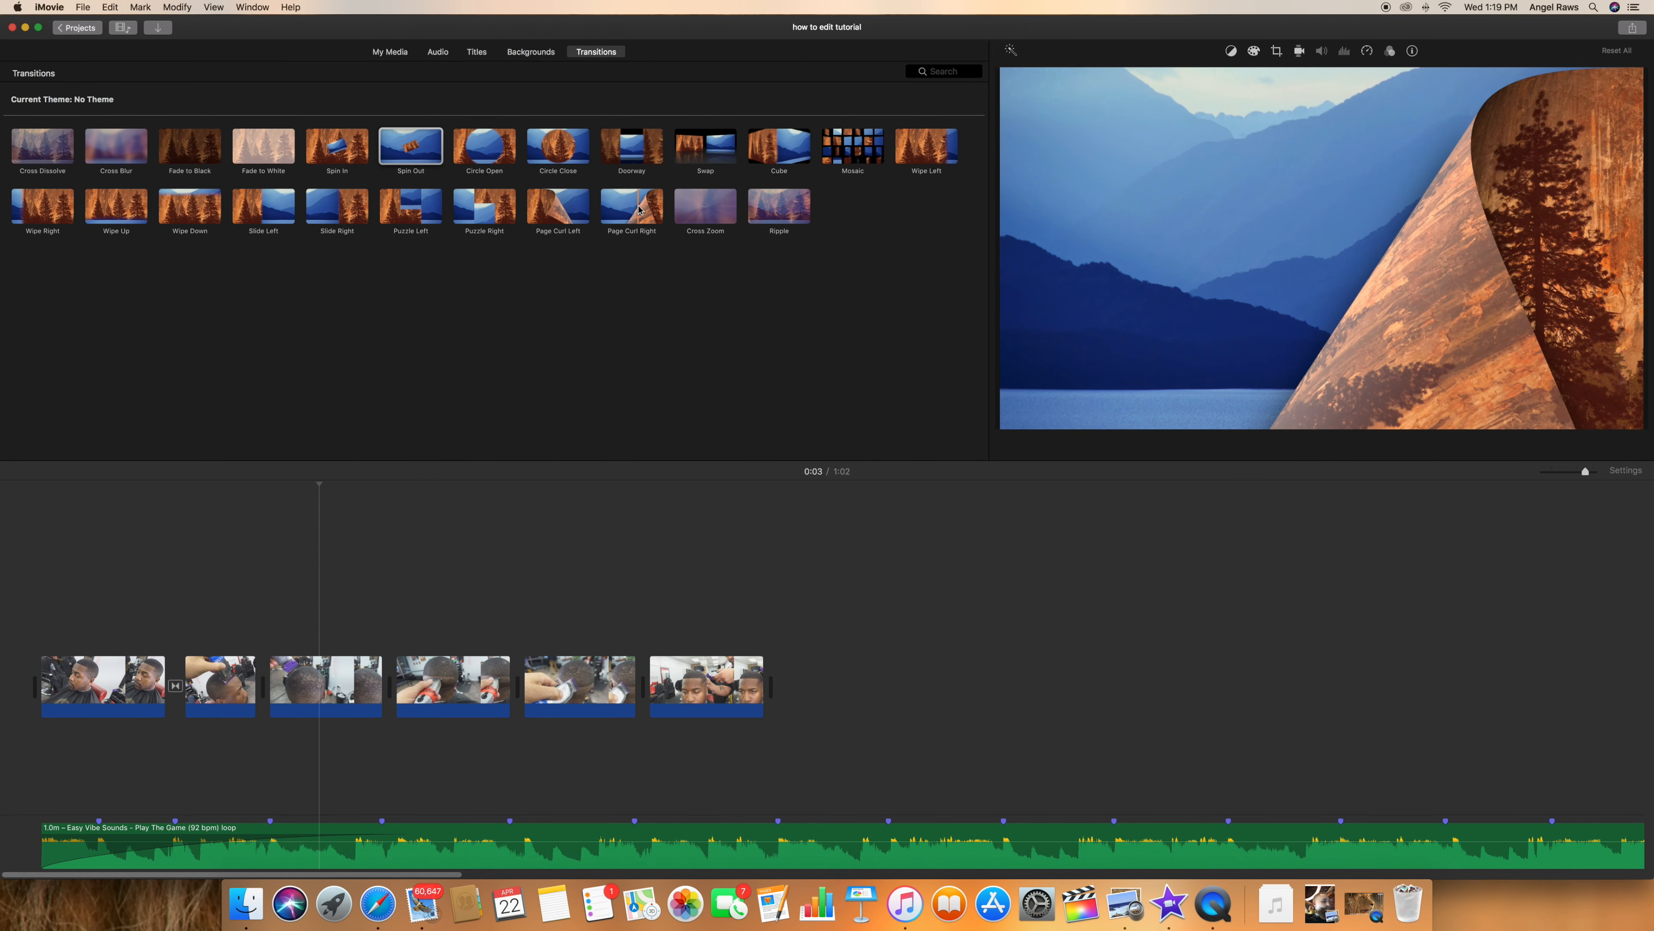
Add a Slide Left transition between the second and third timeline clips and play it back.
{"action": "left_click_drag", "start_coordinate": [256, 218], "coordinate": [262, 684]}
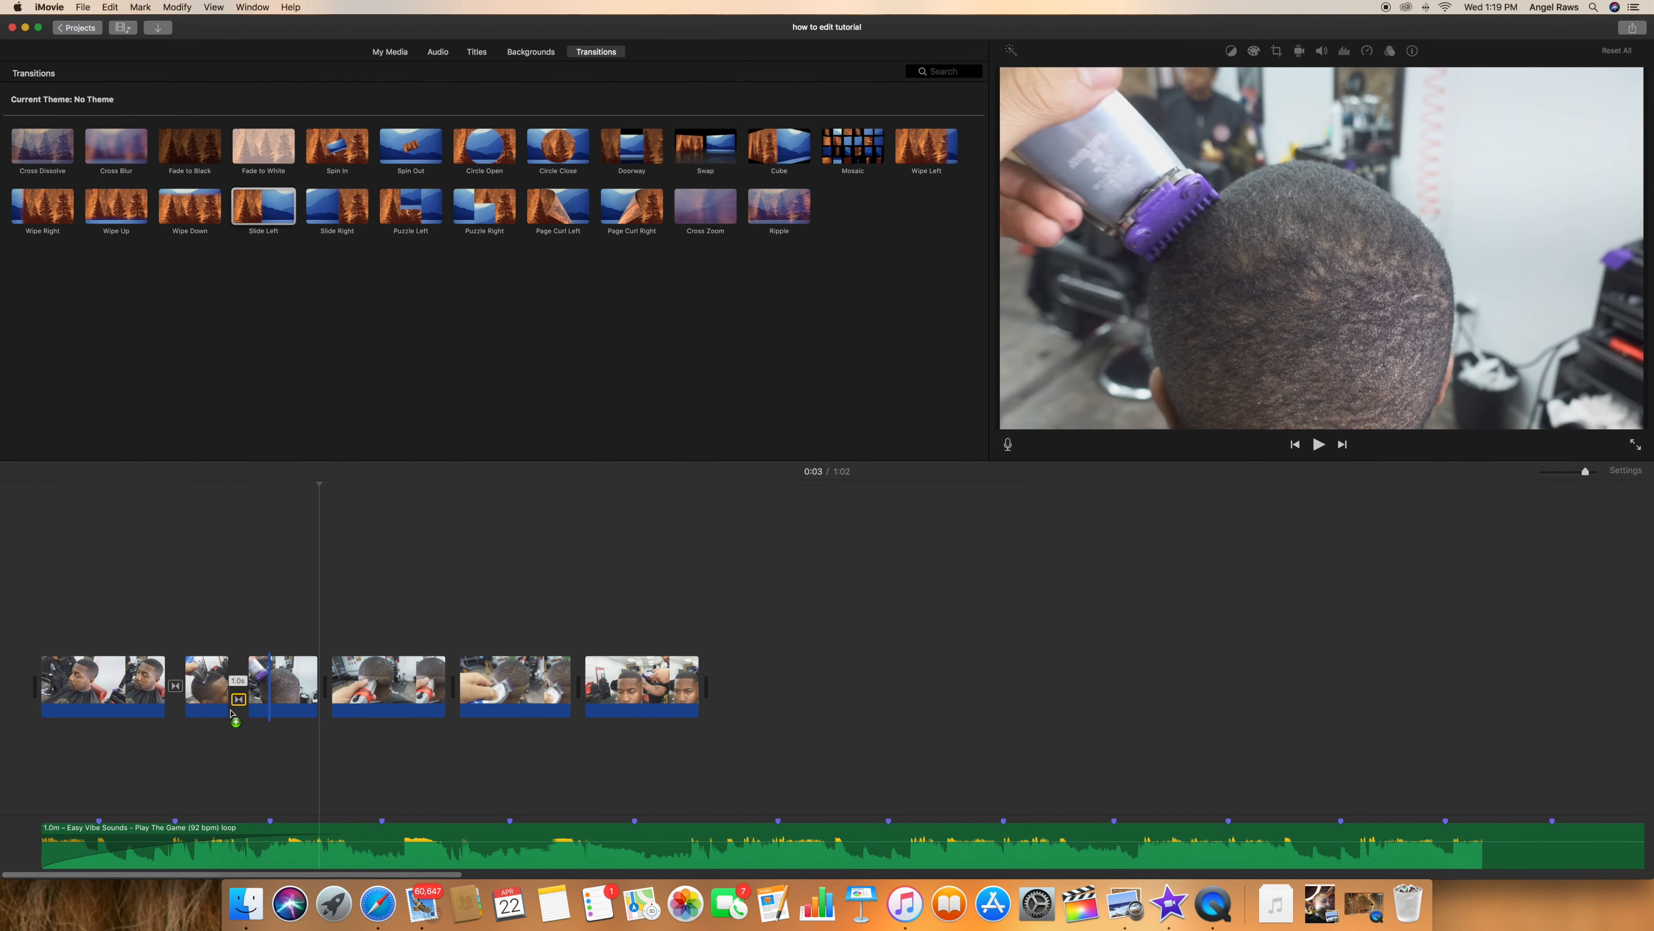
{"action": "key", "text": "space"}
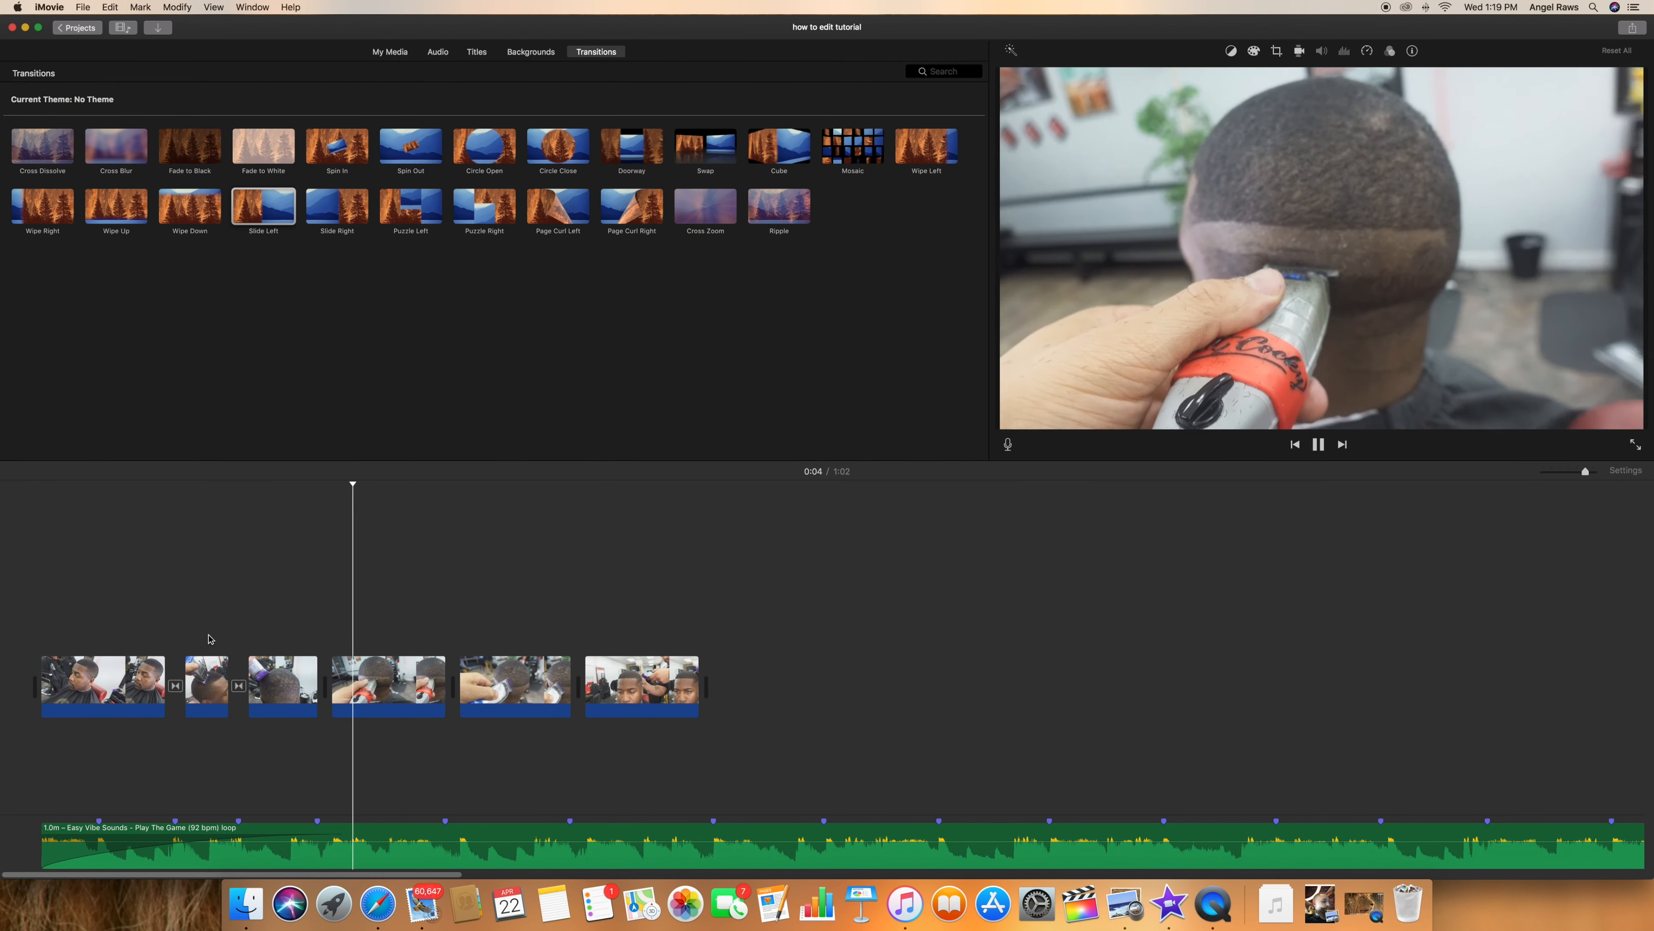
{"action": "key", "text": "space"}
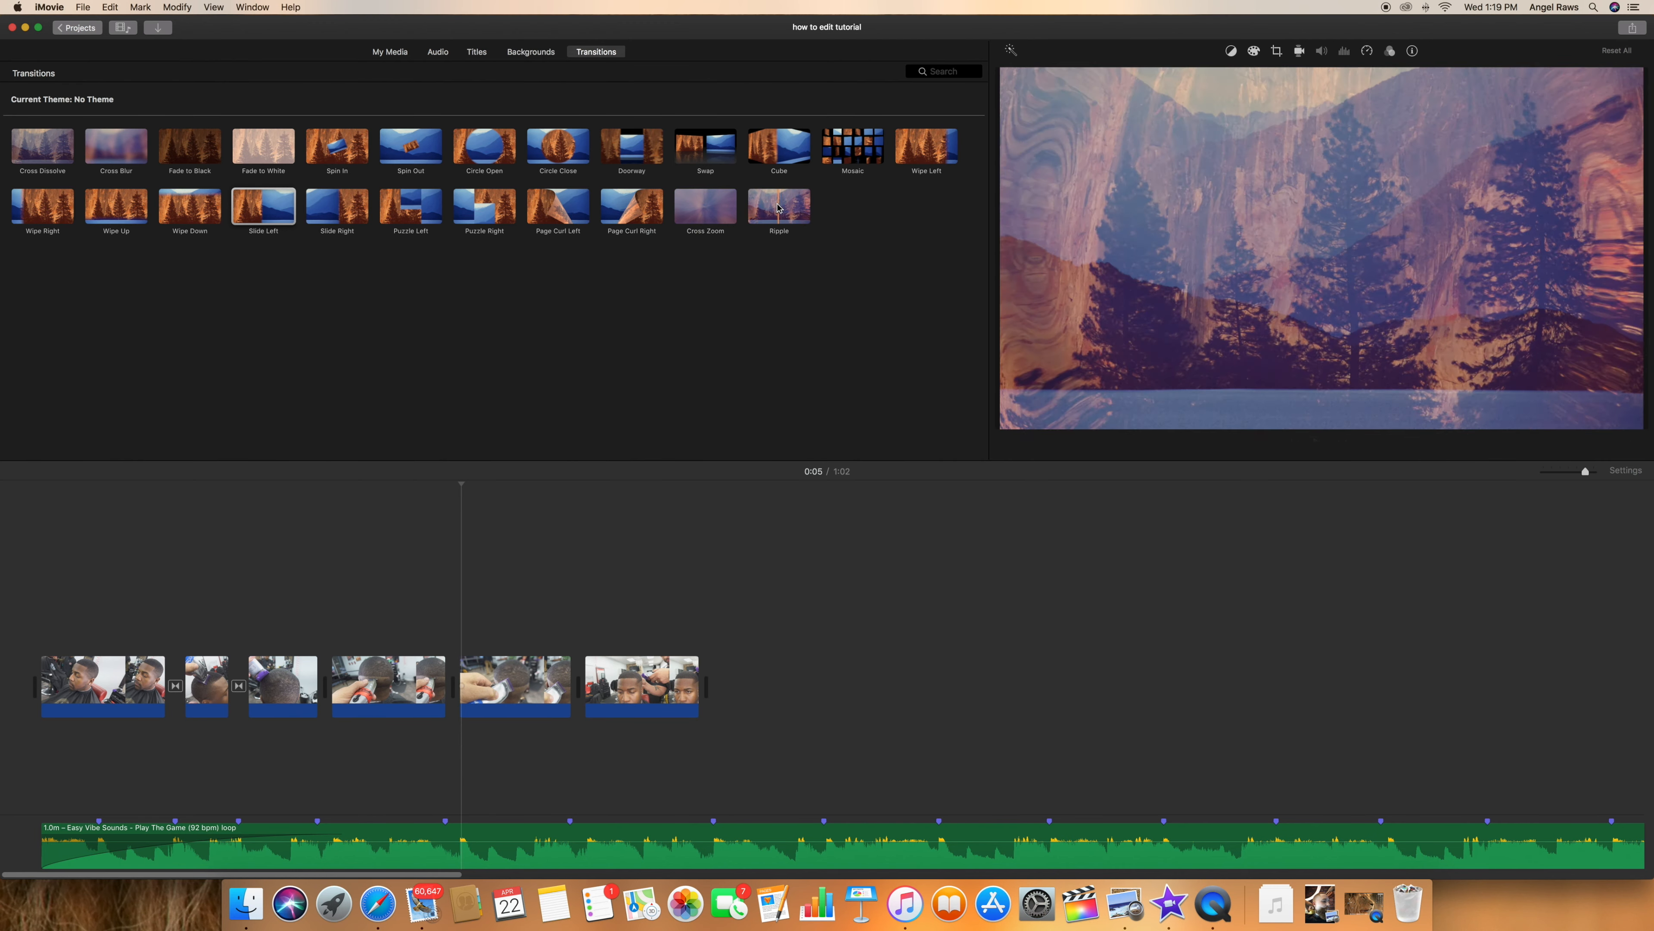
Append a section of about 4 seconds from the seventh media clip to the end of the timeline.
{"action": "left_click", "coordinate": [391, 52]}
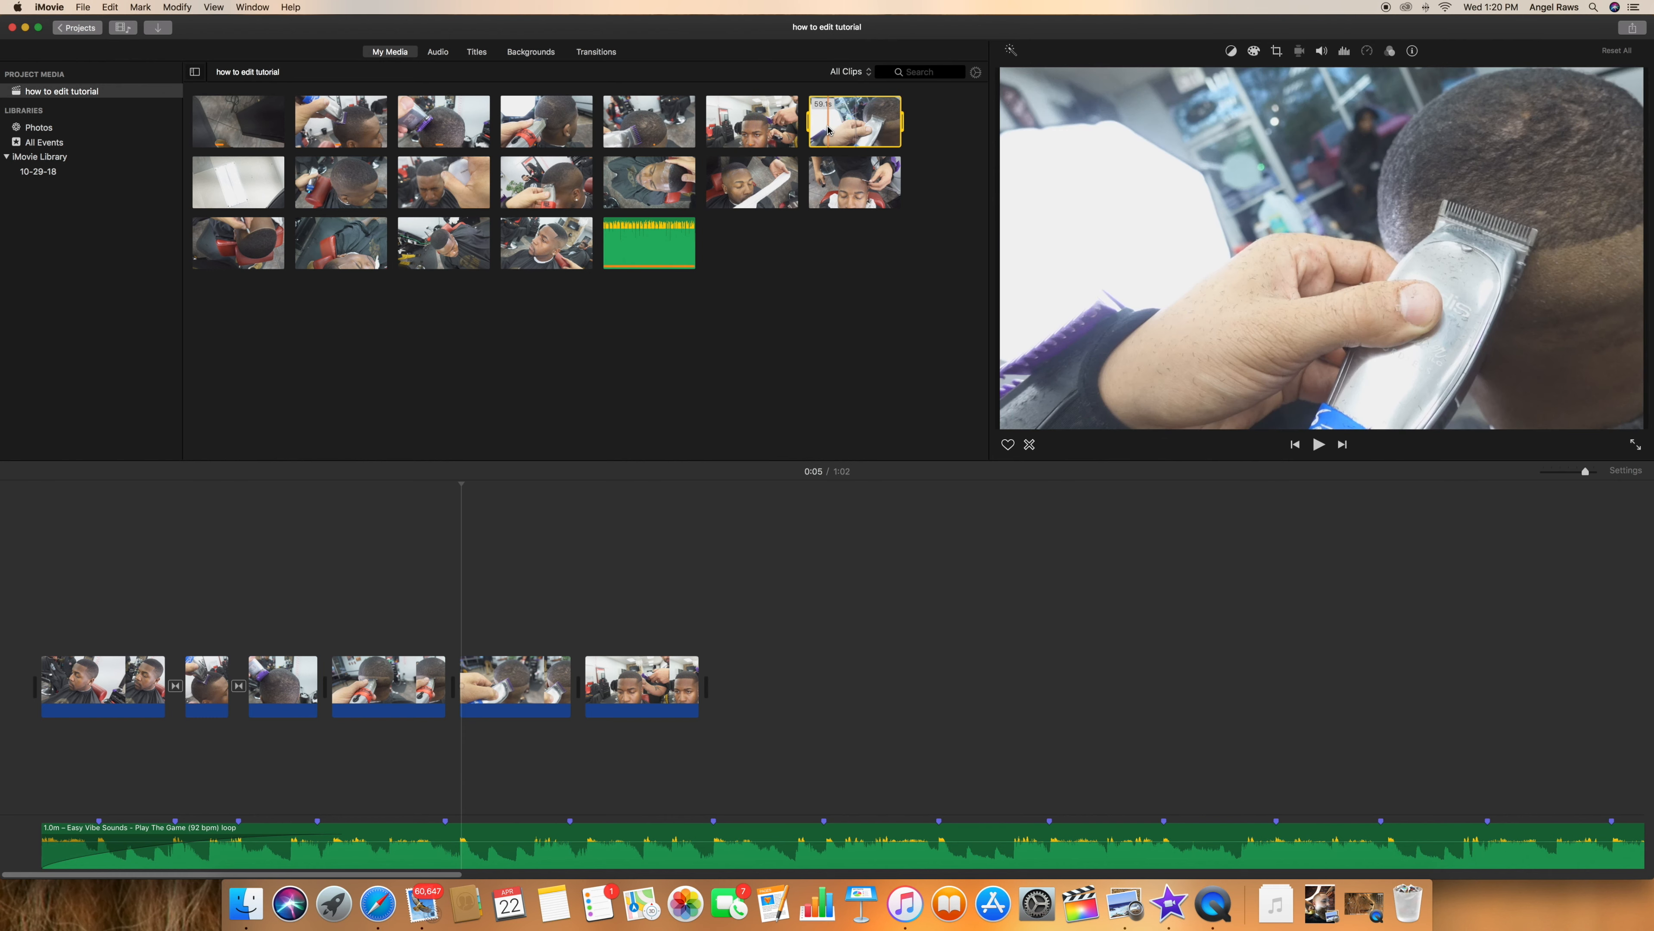
{"action": "left_click_drag", "start_coordinate": [810, 124], "coordinate": [767, 680]}
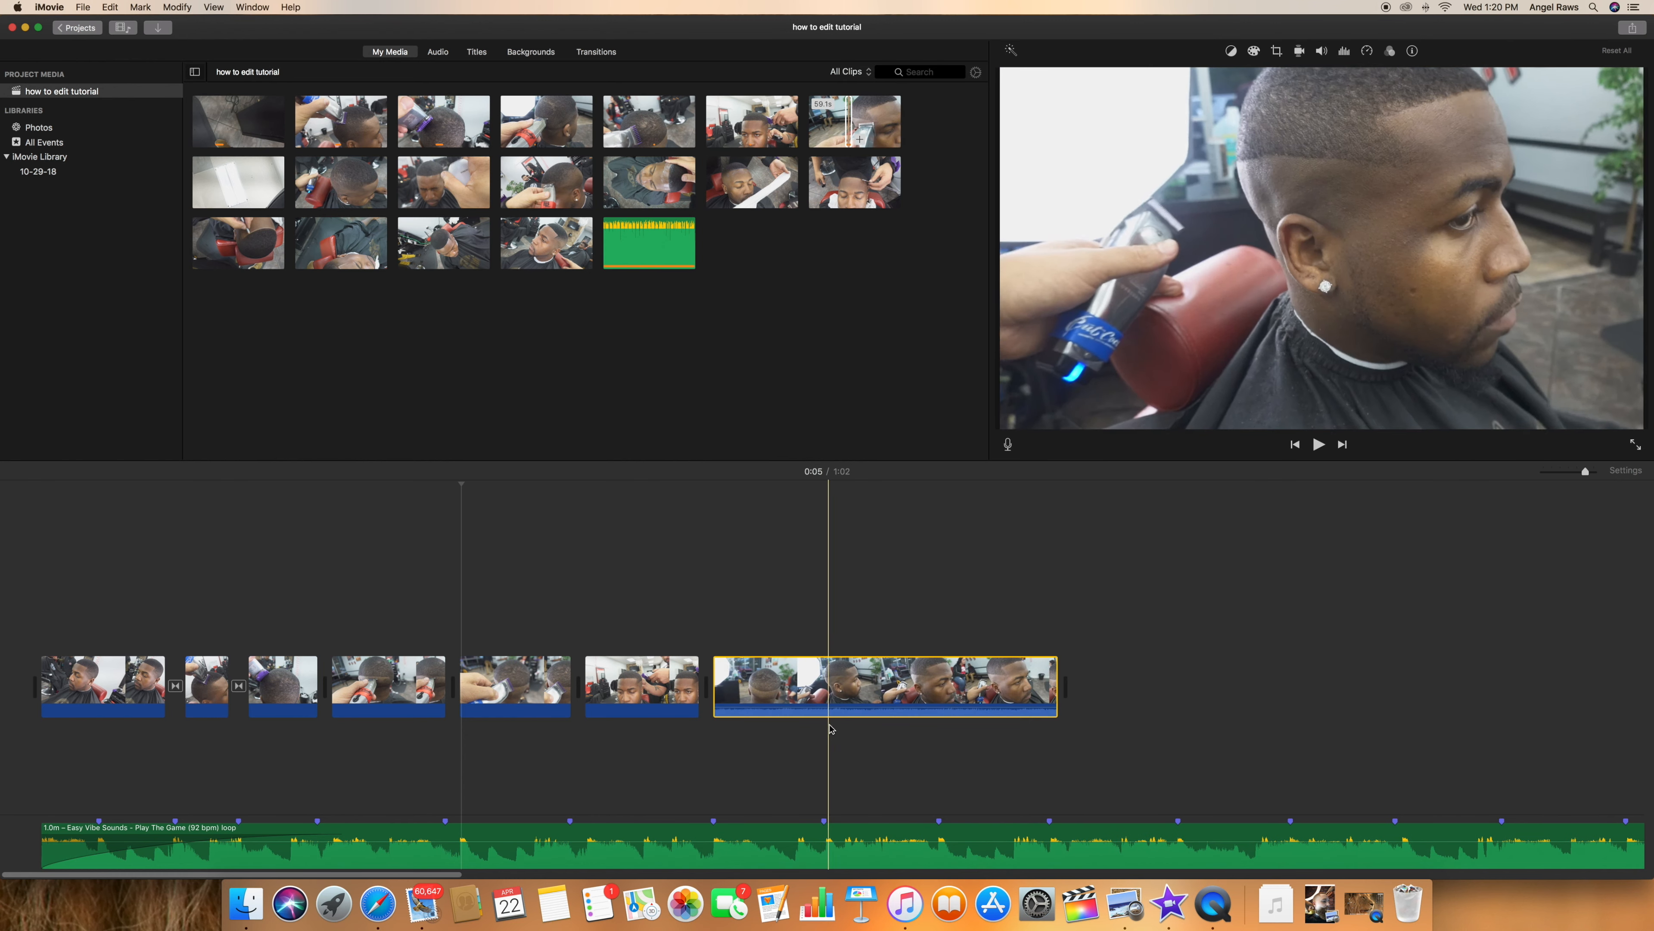
Detach and delete the audio of the seventh timeline clip, then trim its end to the eighth beat marker.
{"action": "right_click", "coordinate": [887, 676]}
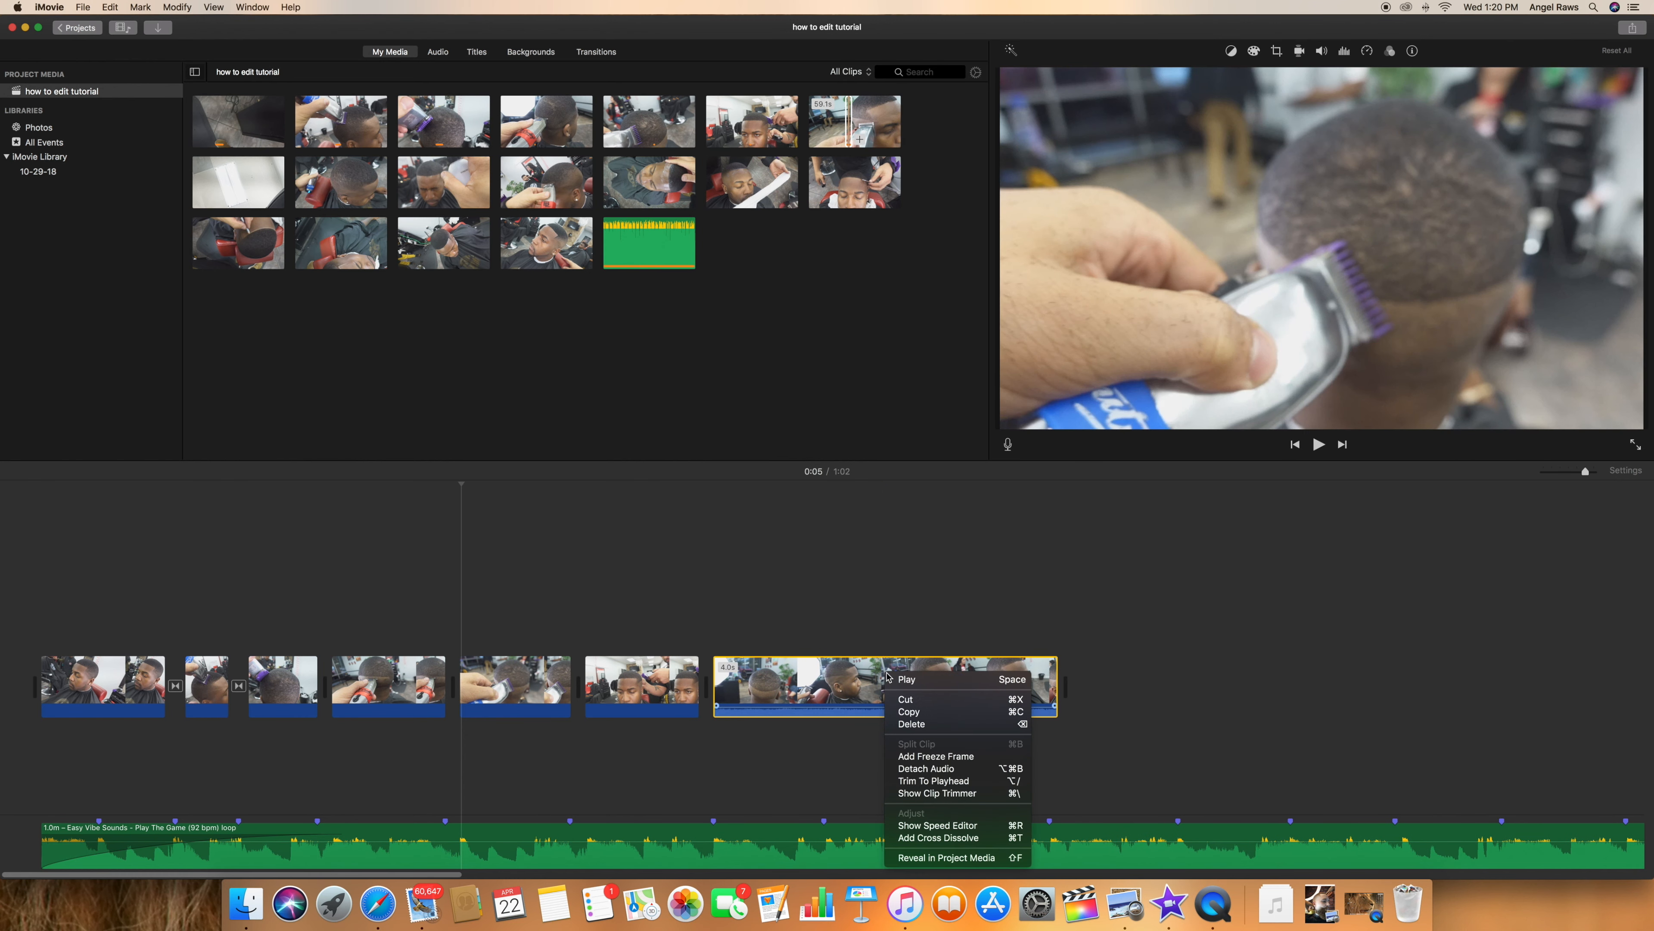
{"action": "left_click", "coordinate": [950, 769]}
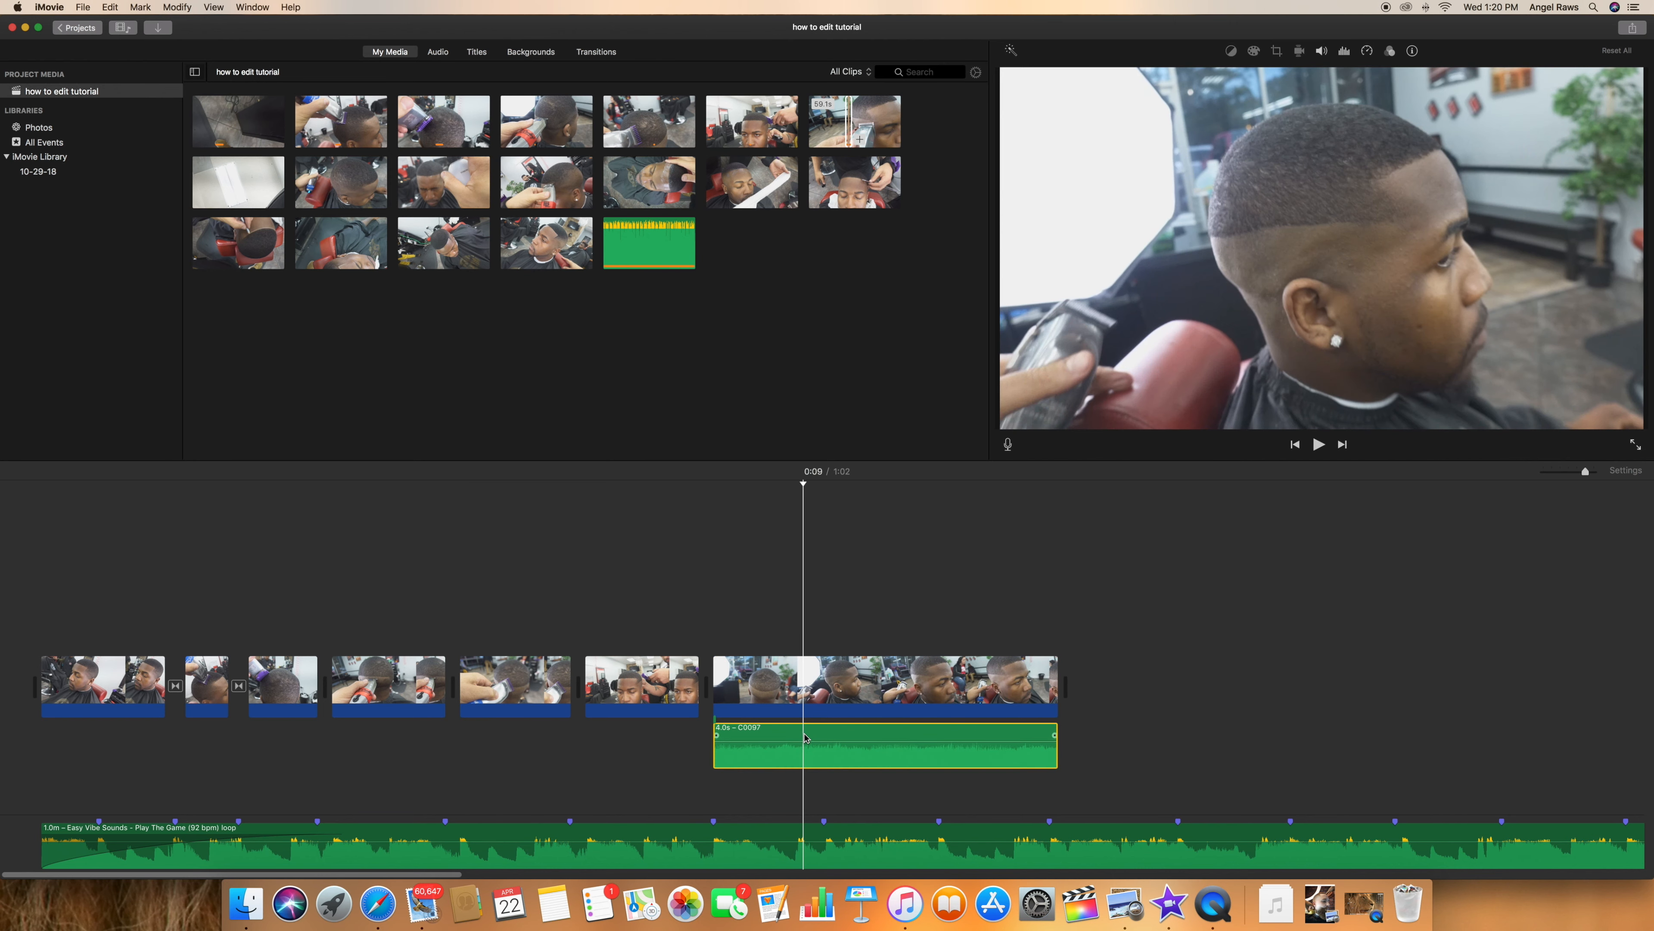
{"action": "left_click_drag", "start_coordinate": [1058, 699], "coordinate": [818, 701]}
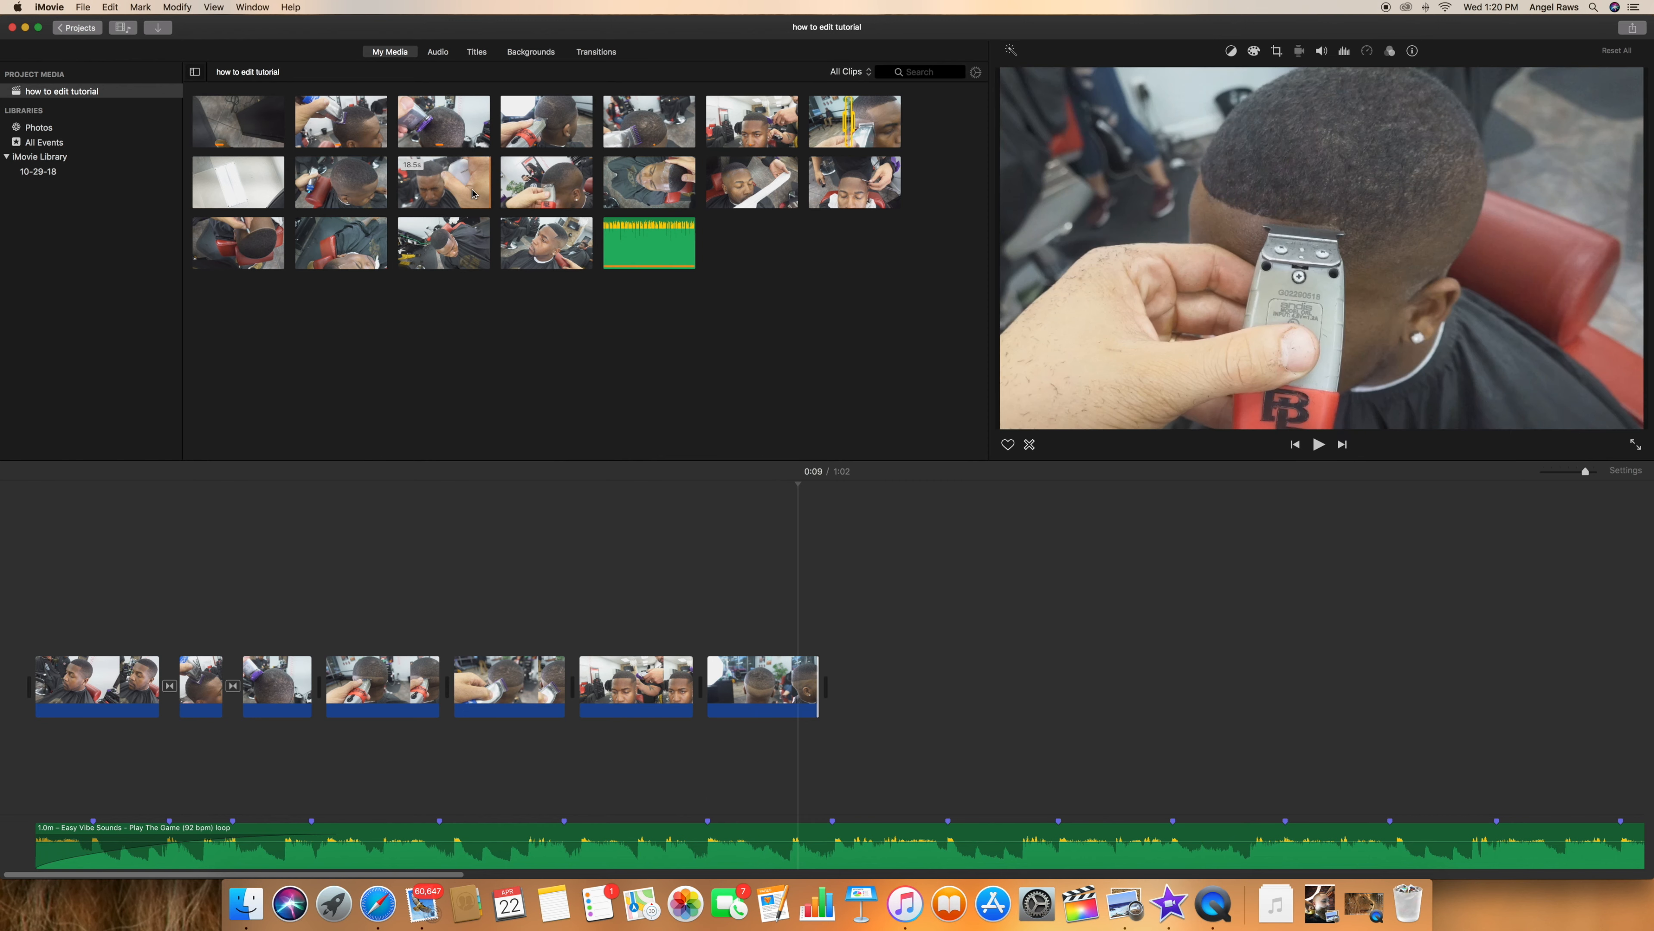
Append a section of about 9 seconds from the ninth media clip to the end of the timeline.
{"action": "left_click", "coordinate": [297, 184]}
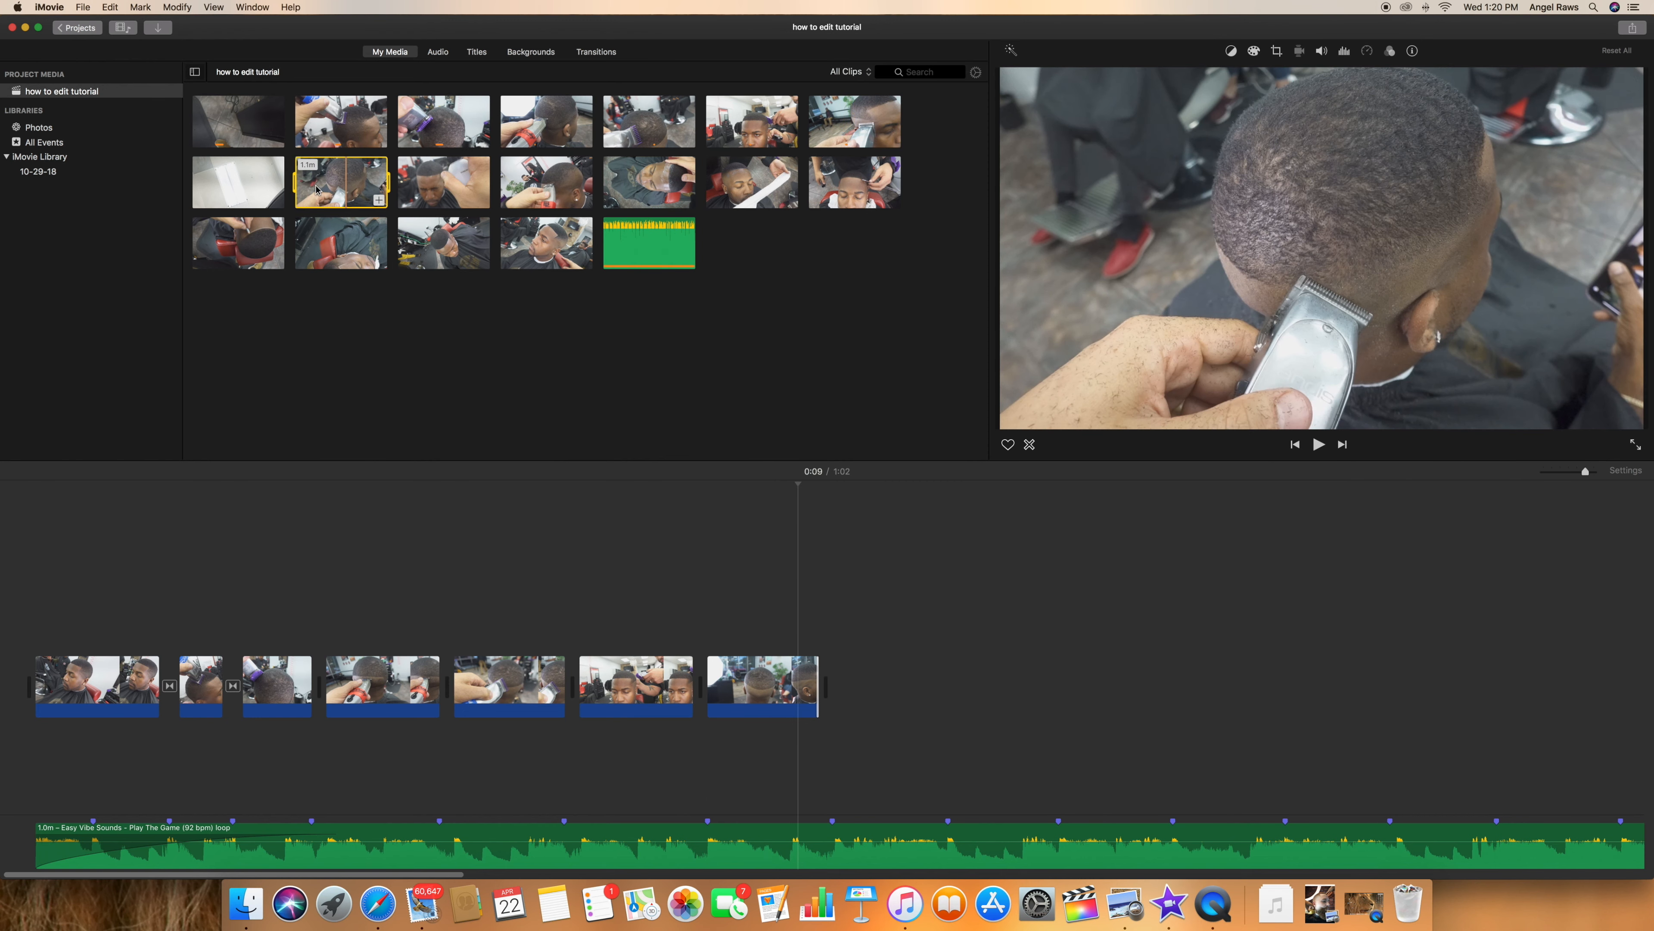
{"action": "left_click_drag", "start_coordinate": [295, 183], "coordinate": [930, 613]}
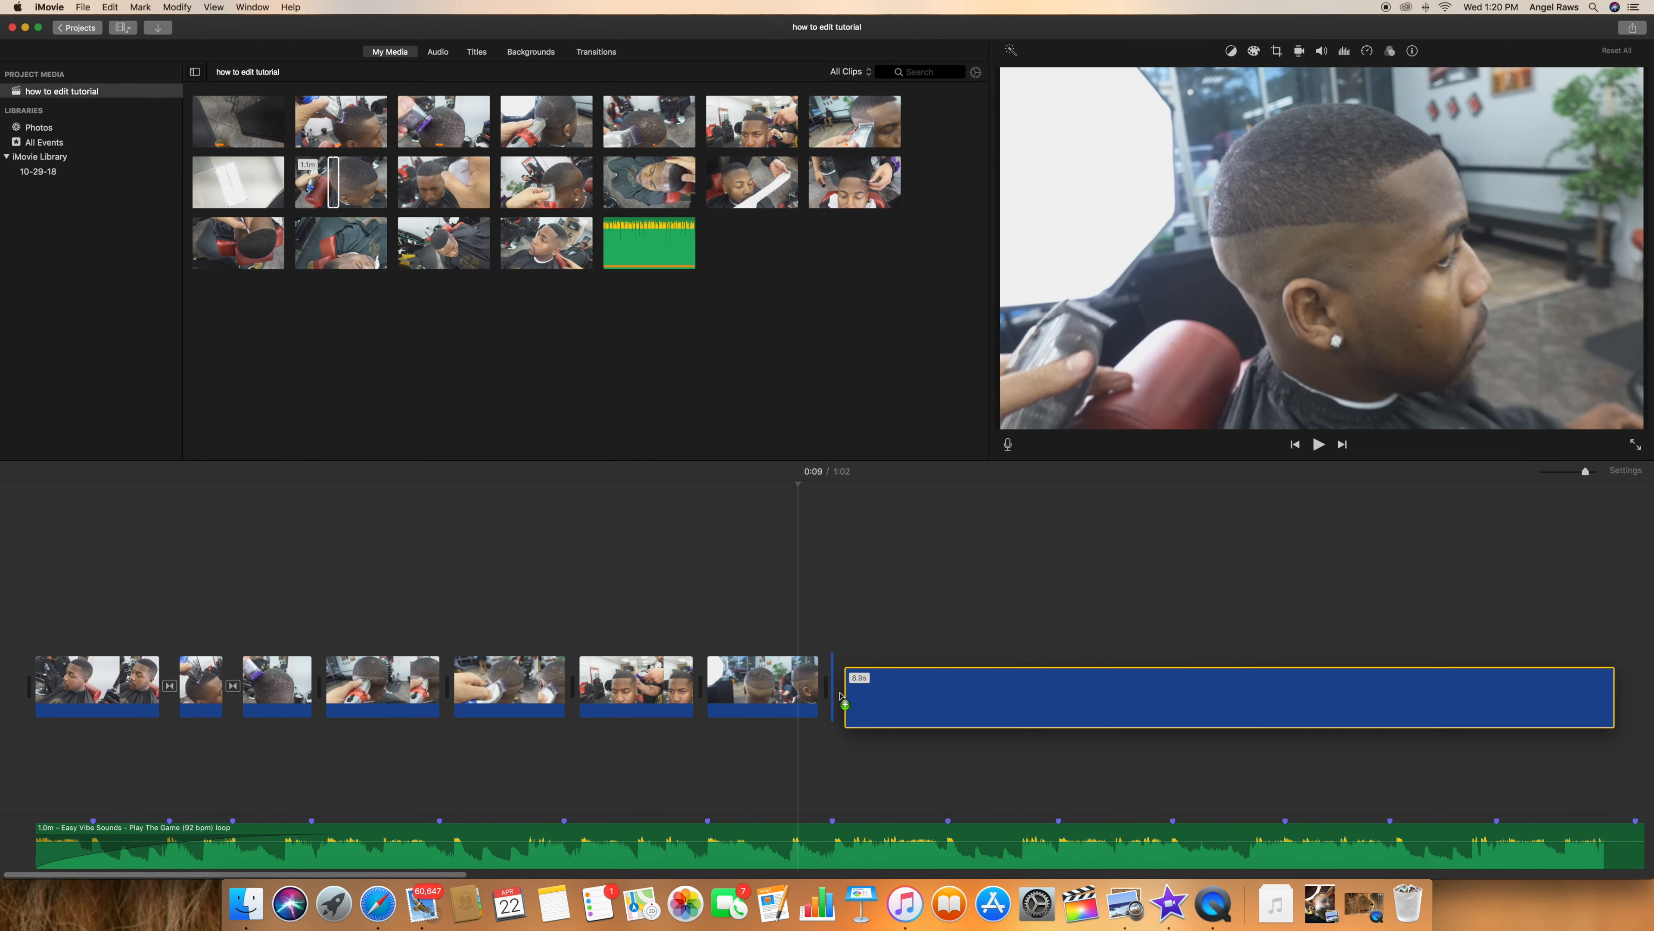
Detach and delete the audio of the eighth timeline clip, then trim its end to the ninth beat marker.
{"action": "right_click", "coordinate": [887, 686]}
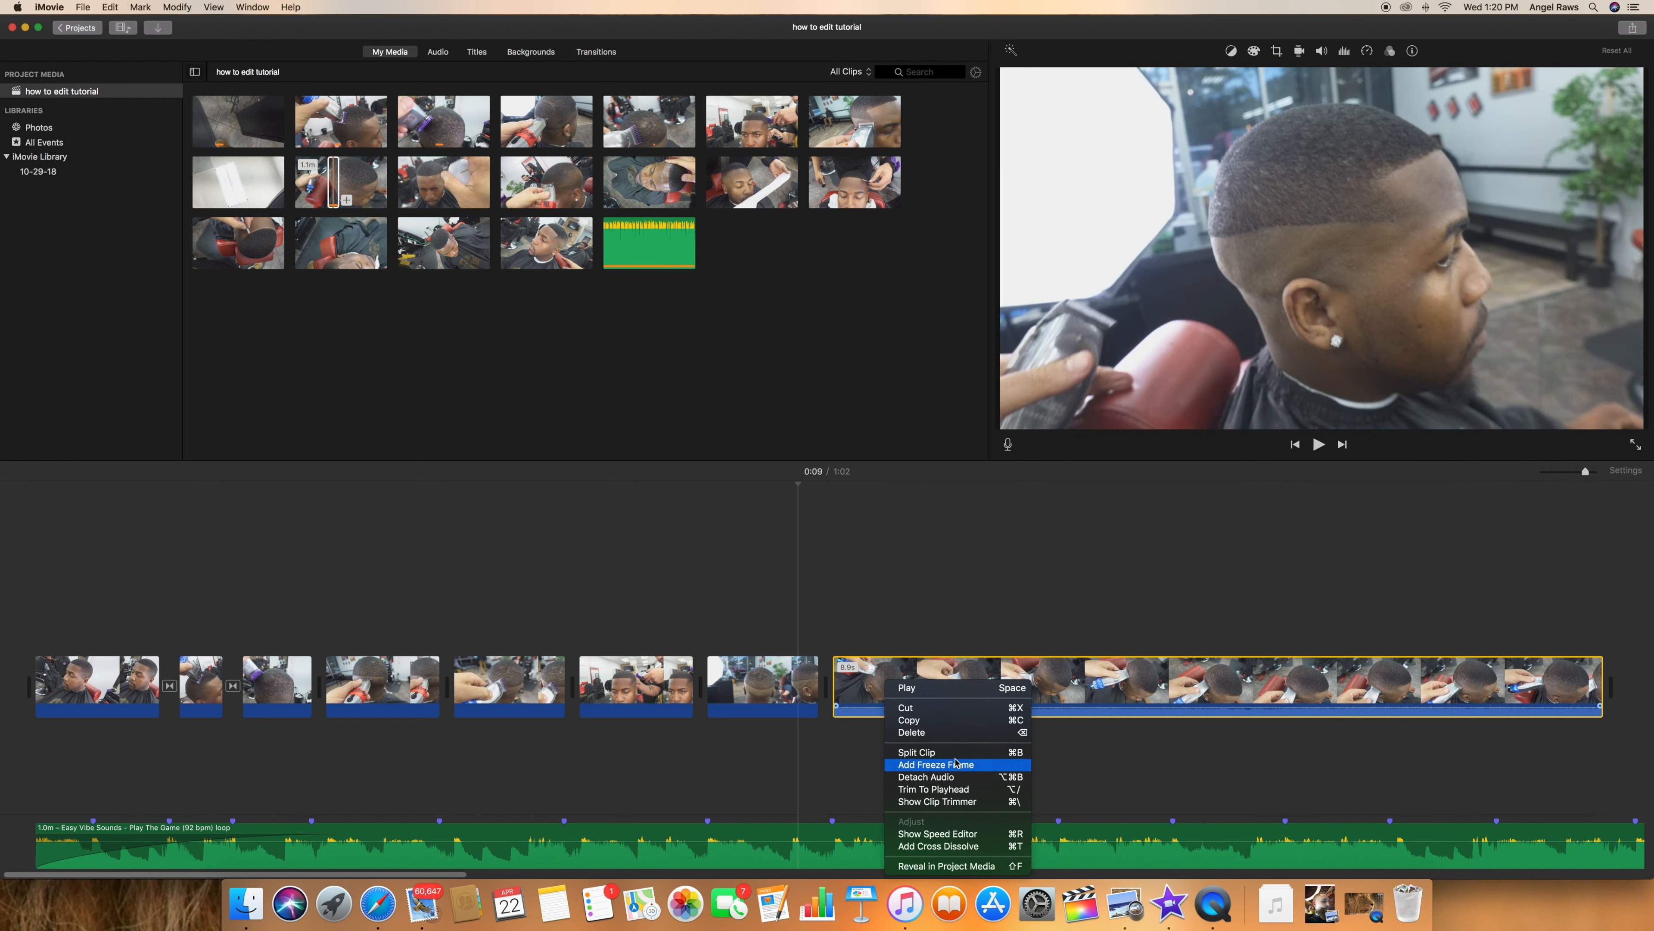
{"action": "left_click", "coordinate": [964, 777]}
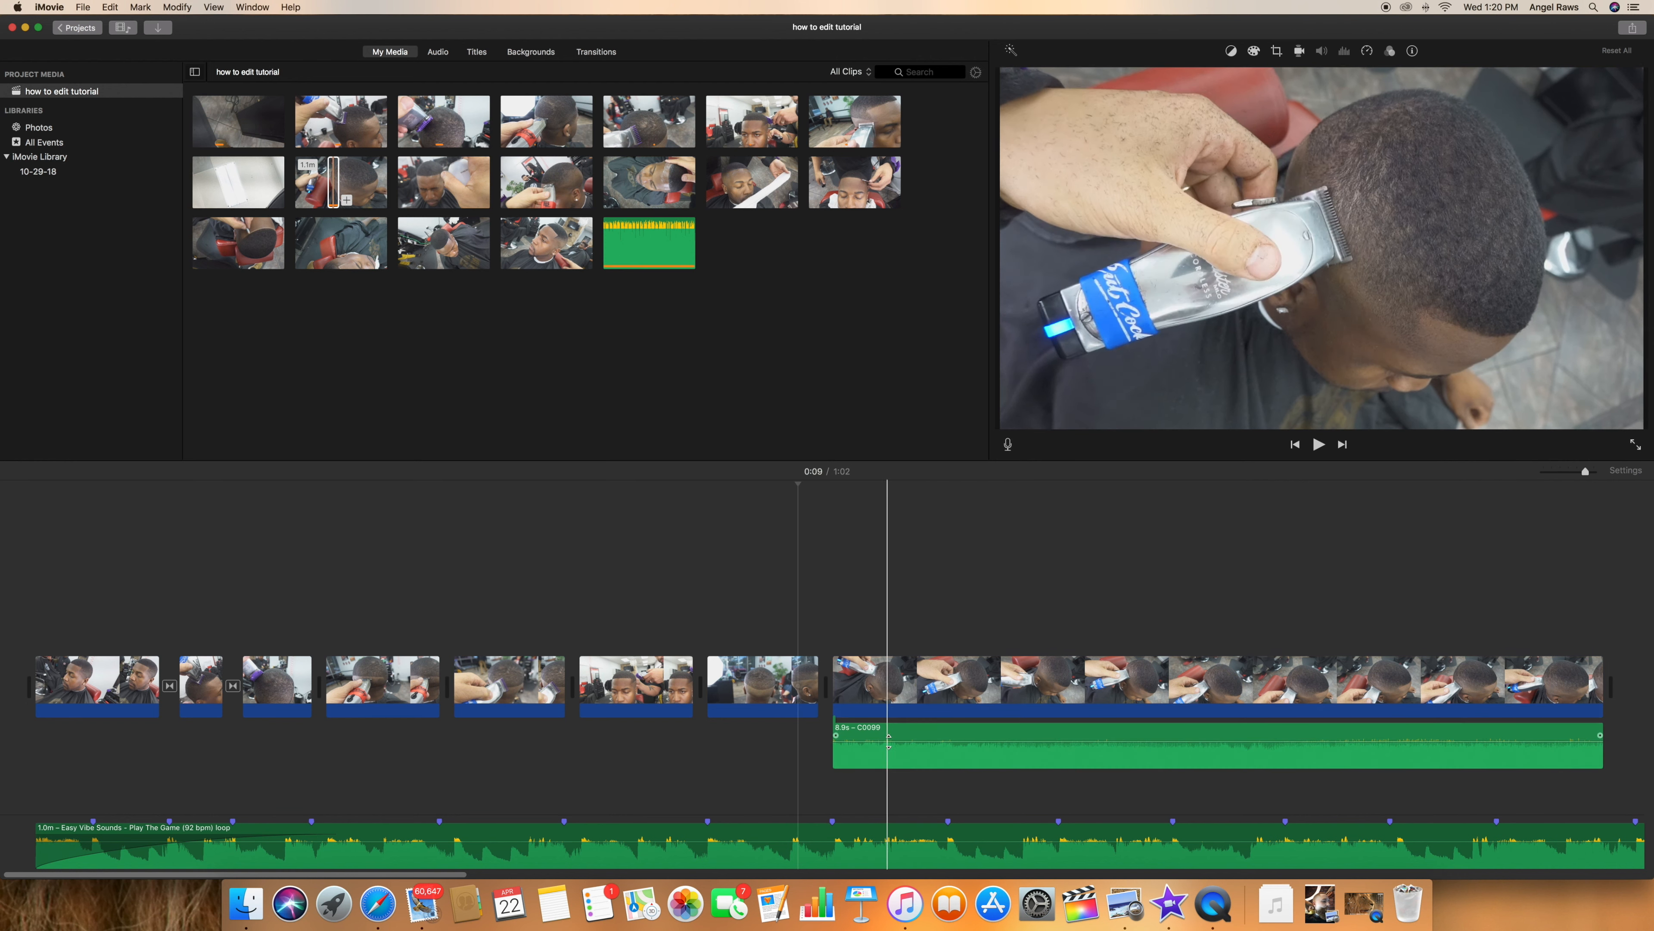
{"action": "key", "text": "super+z"}
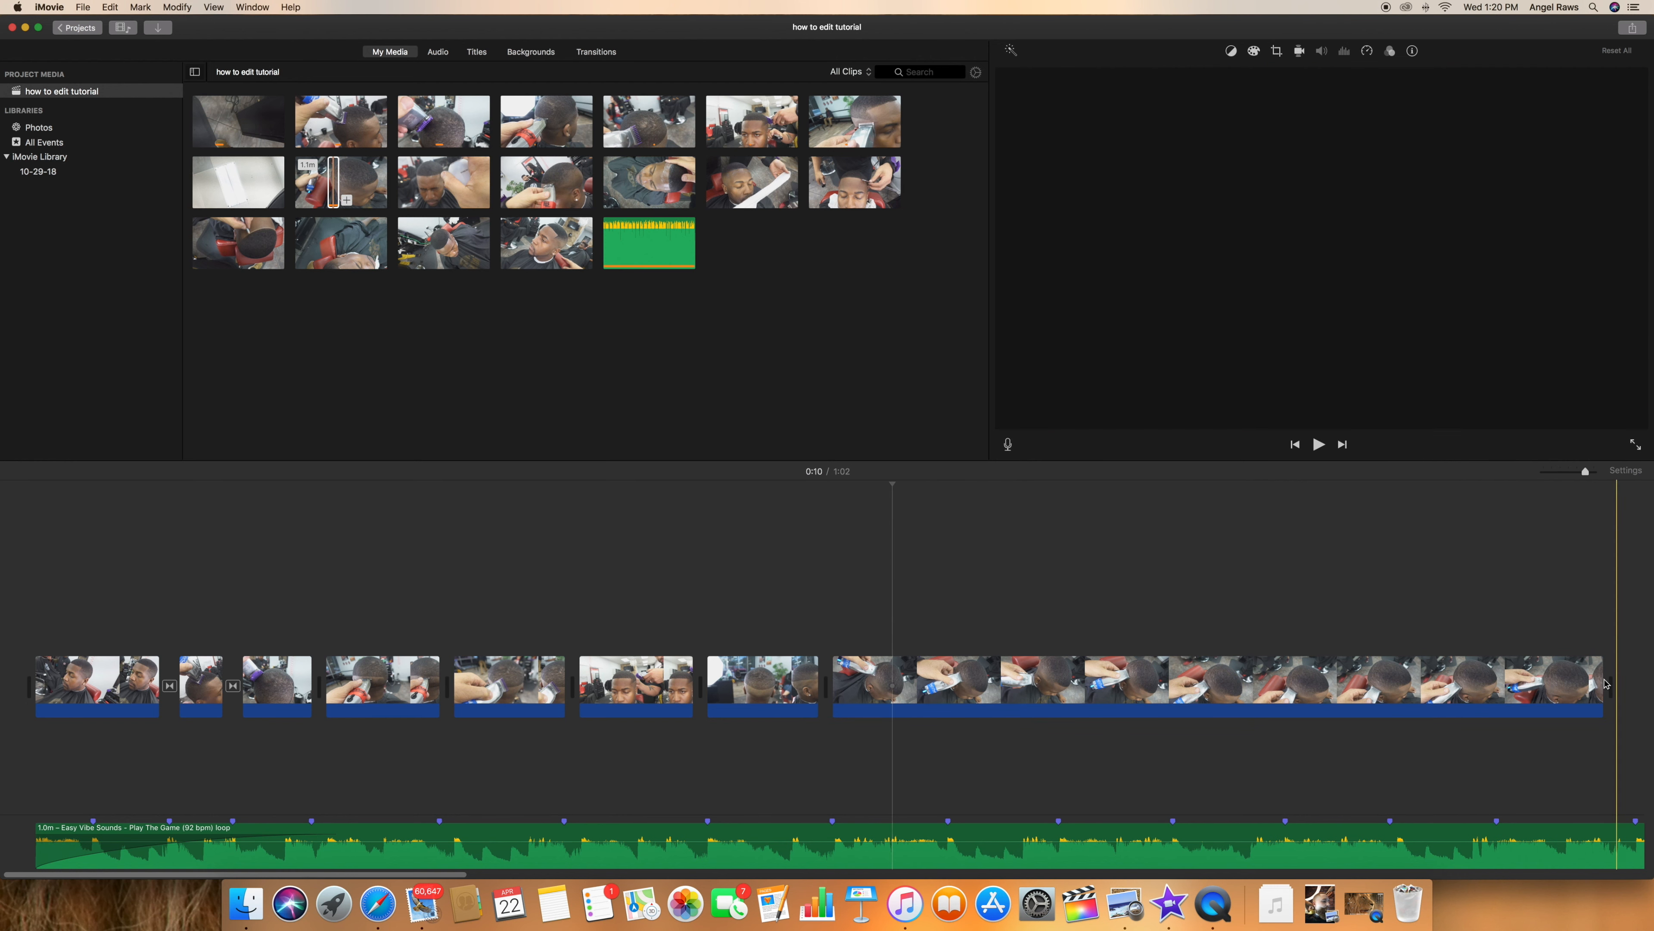
{"action": "left_click_drag", "start_coordinate": [1606, 683], "coordinate": [940, 729]}
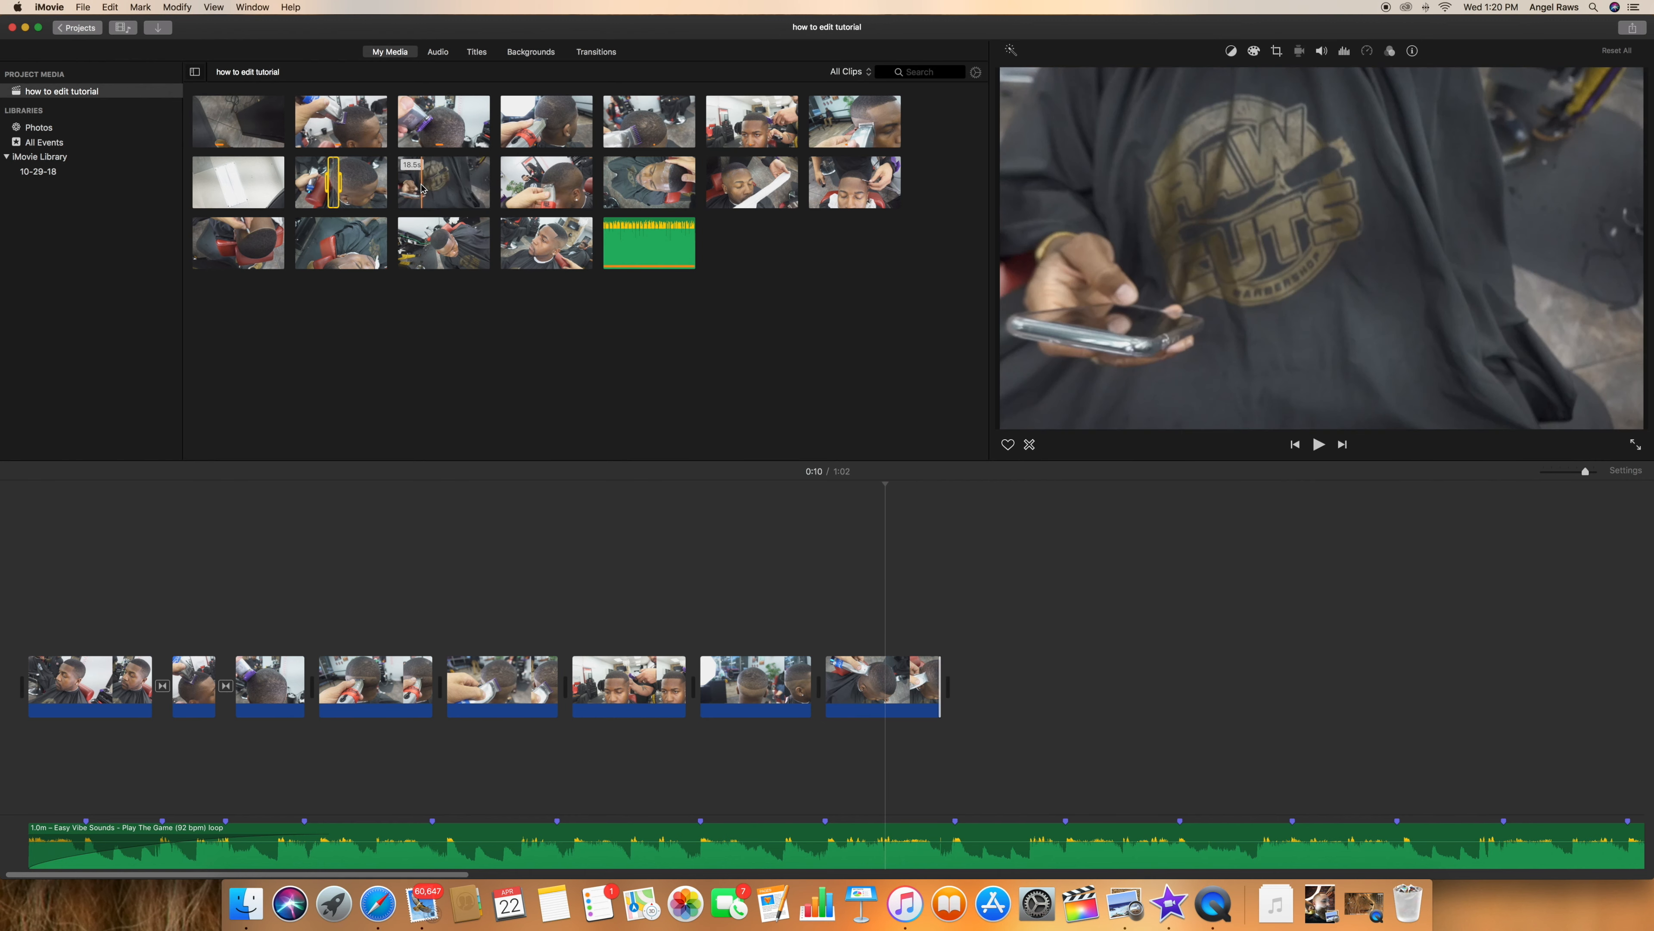
Append a short section of the tenth media clip and adjust its end to the tenth beat marker.
{"action": "left_click", "coordinate": [449, 184]}
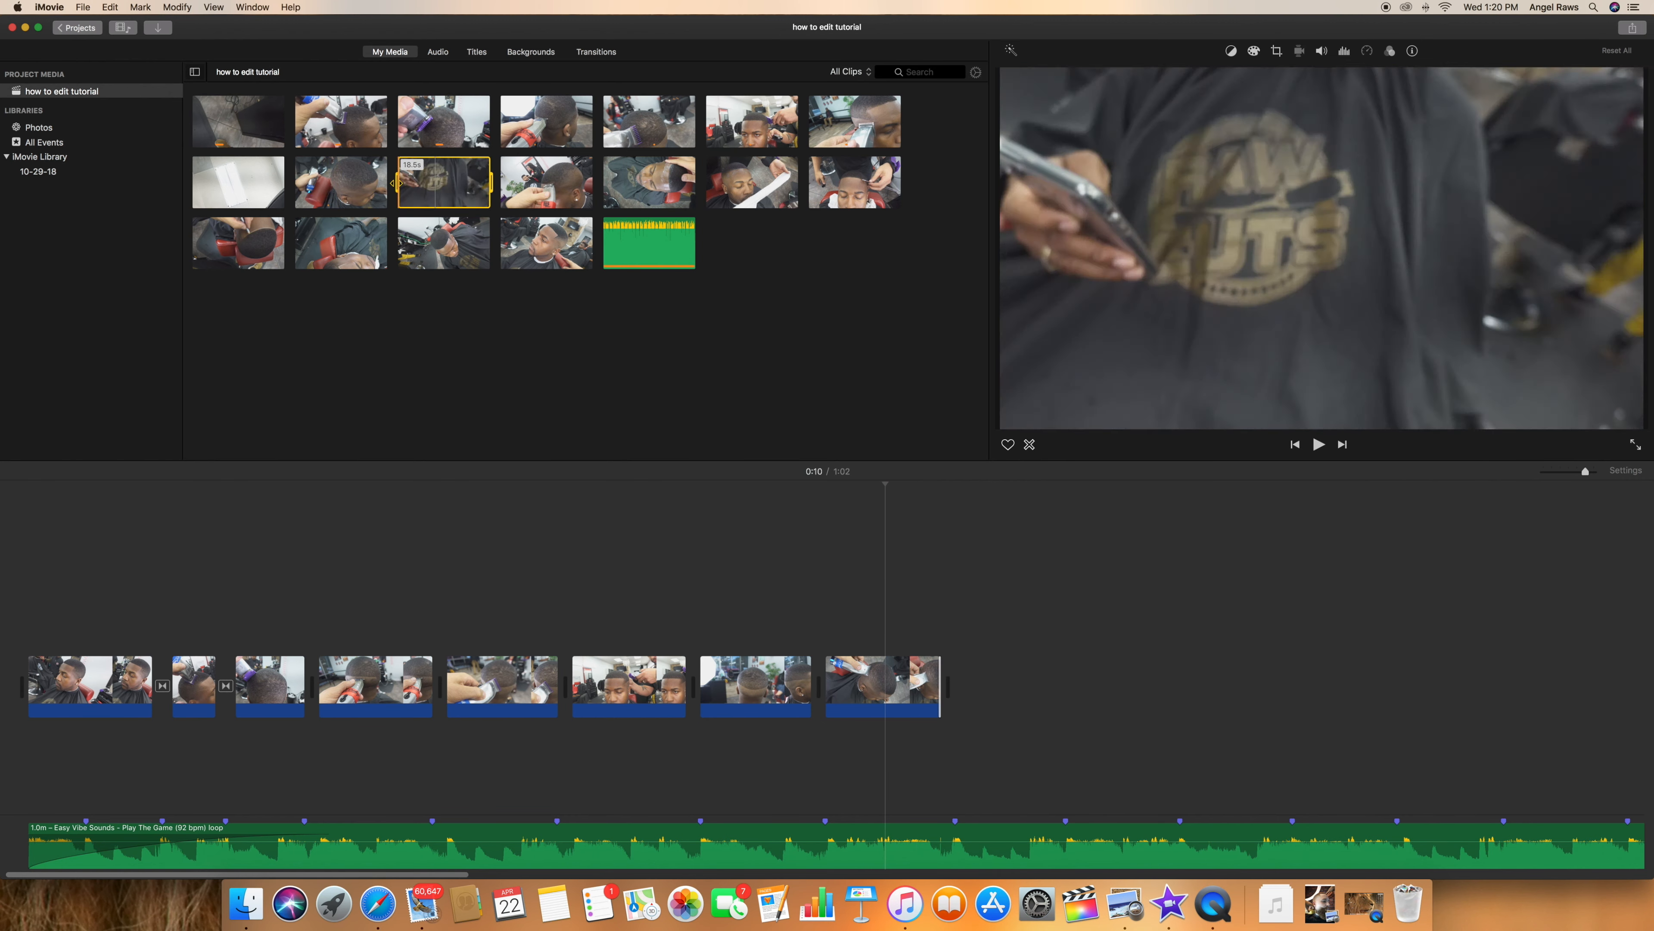
{"action": "left_click_drag", "start_coordinate": [399, 184], "coordinate": [957, 684]}
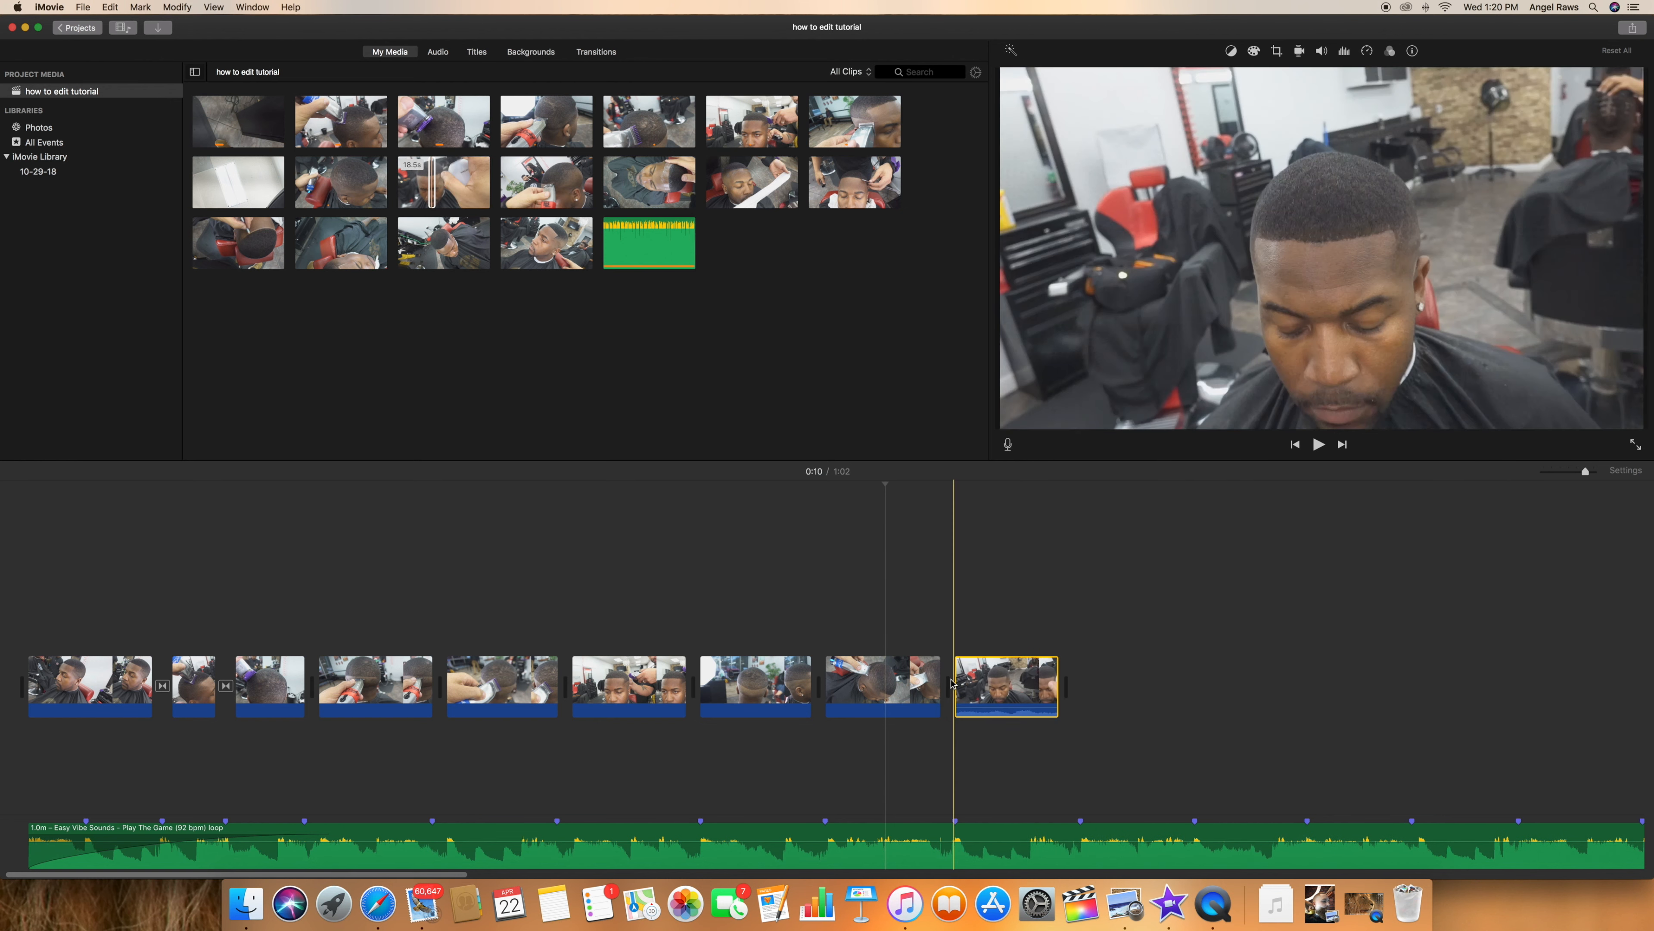
{"action": "left_click_drag", "start_coordinate": [1069, 686], "coordinate": [1073, 686]}
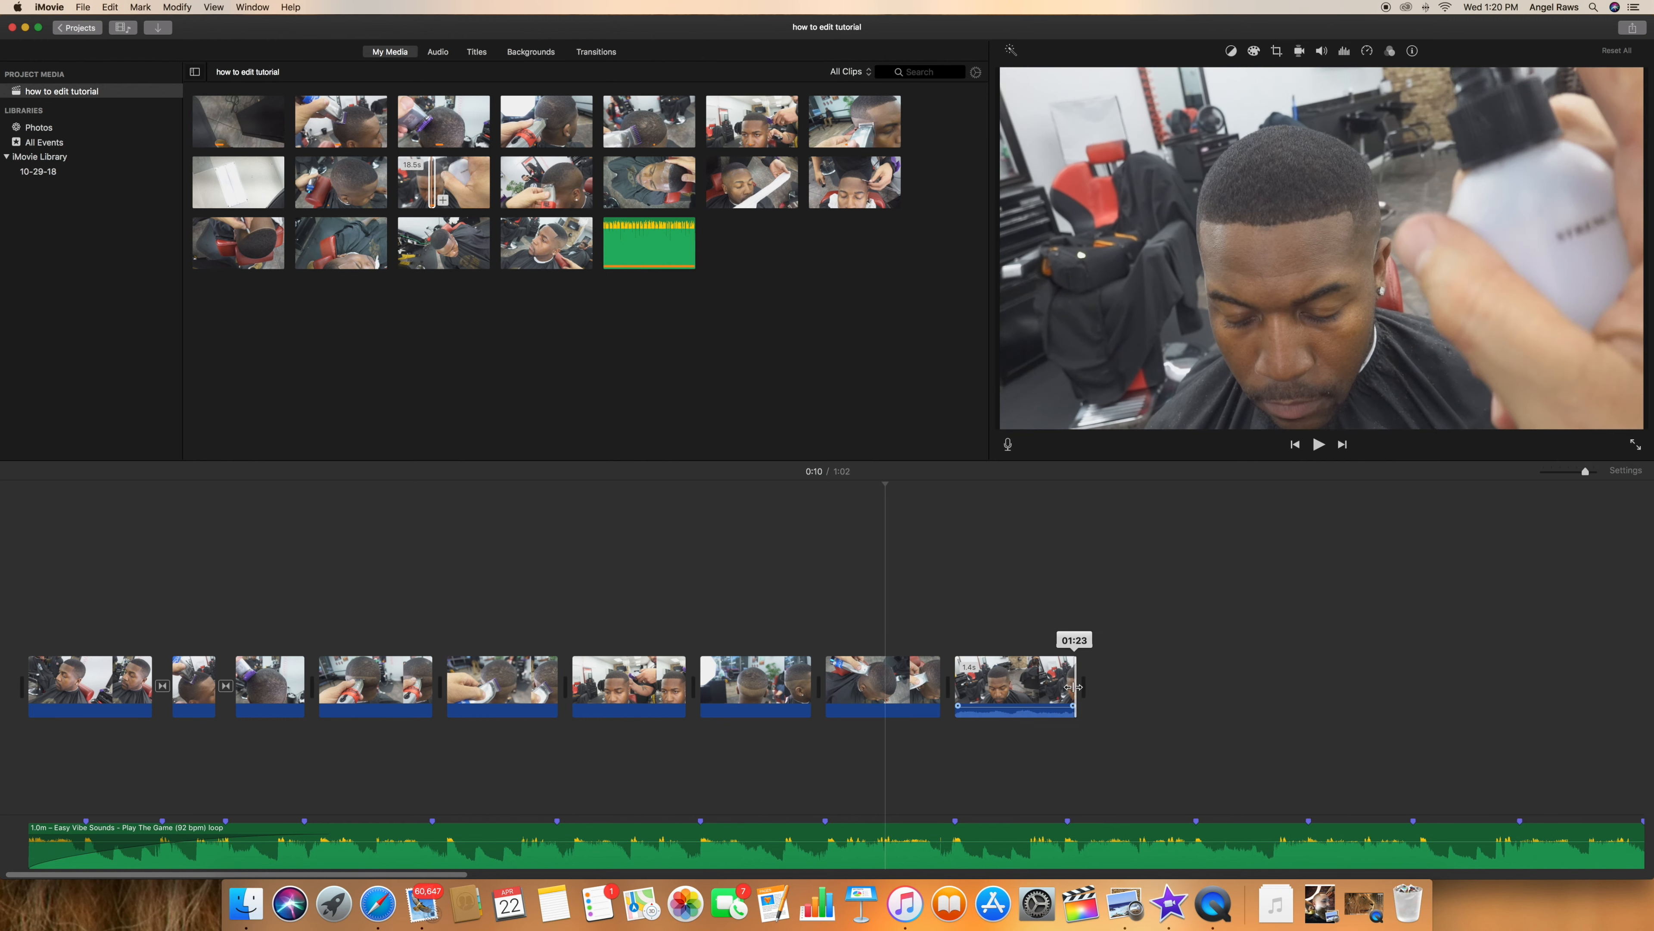
Detach the audio from the ninth timeline clip and delete the detached audio.
{"action": "right_click", "coordinate": [1012, 677]}
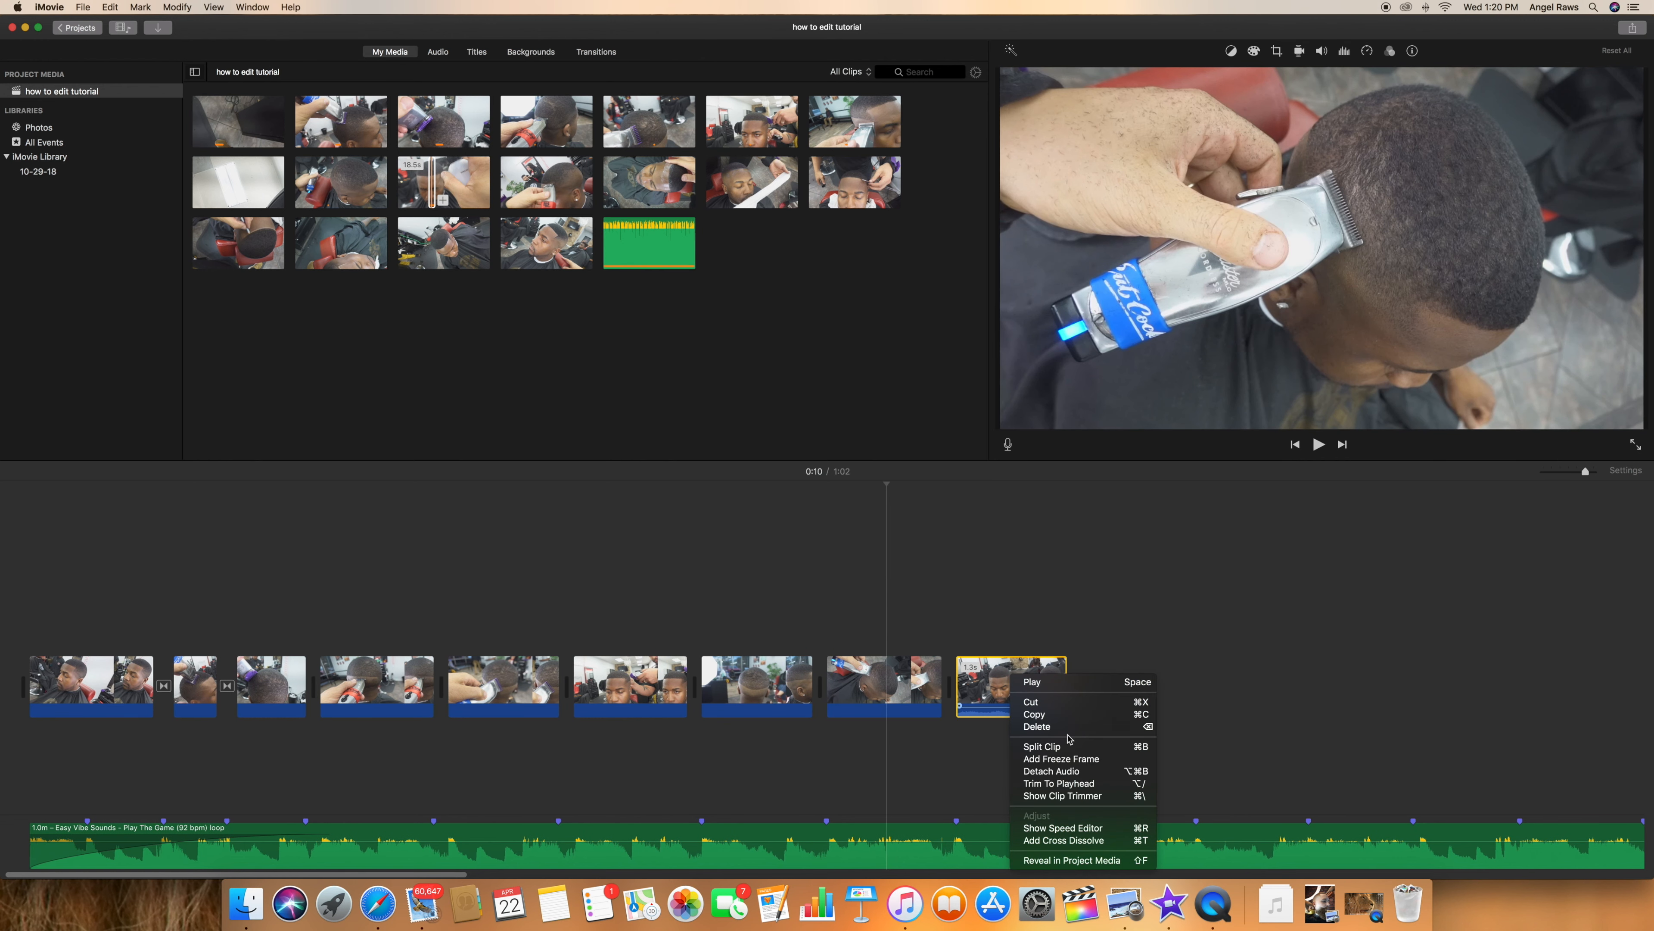
{"action": "left_click", "coordinate": [1081, 771]}
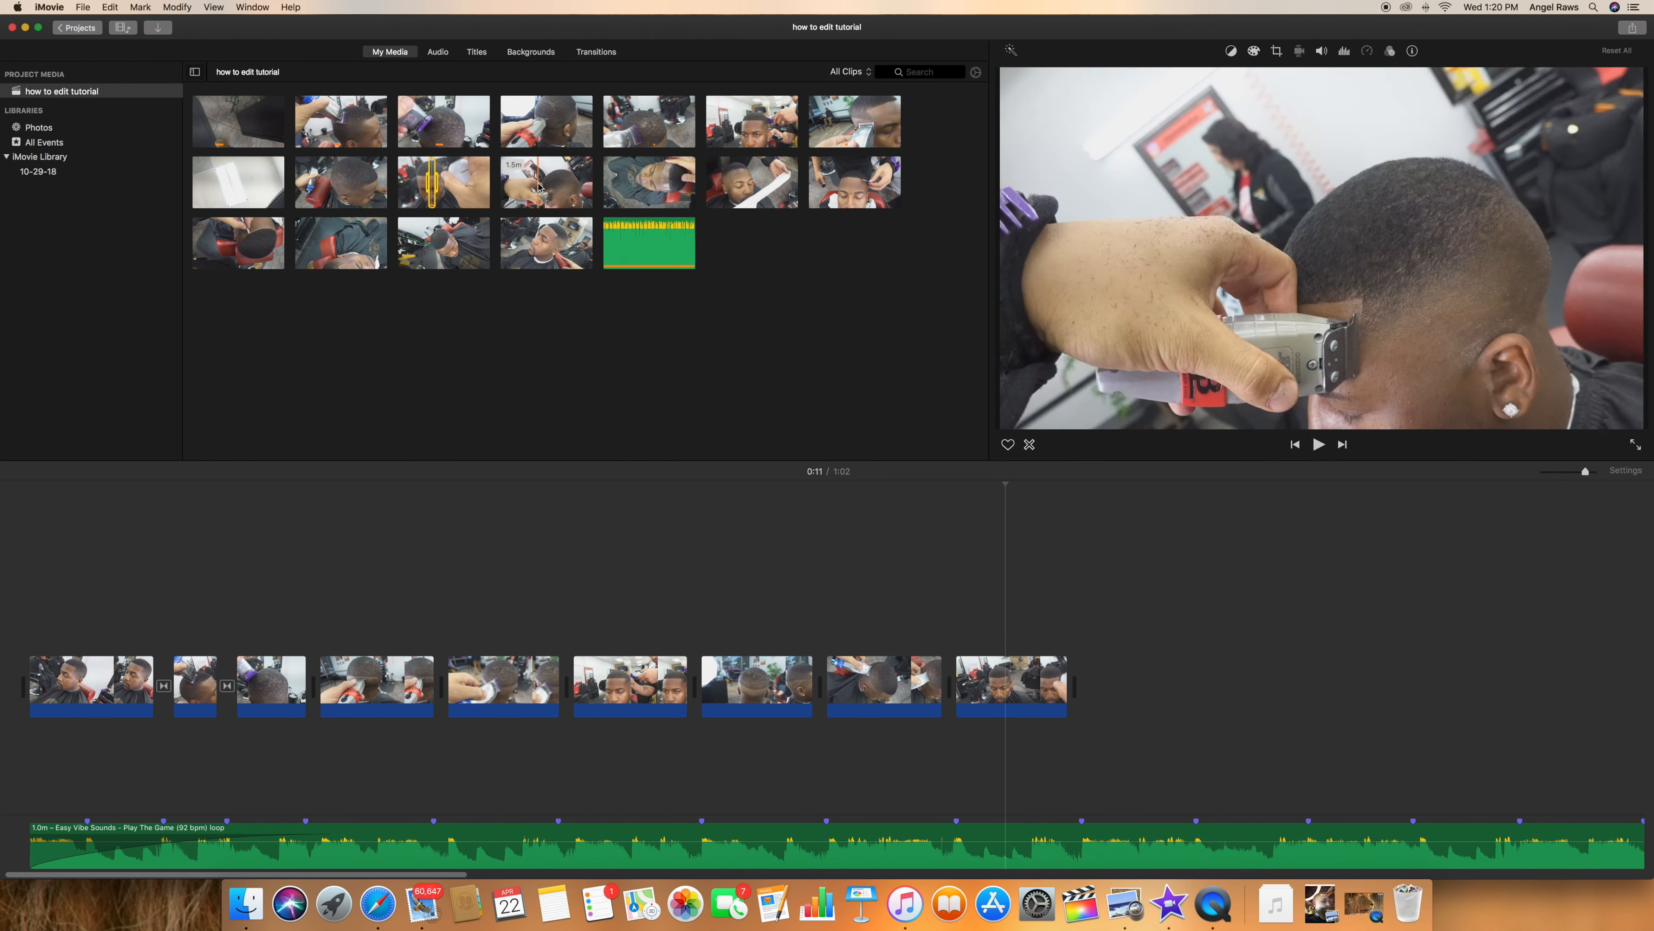
Append the whole eleventh media clip to the timeline, then detach and delete its audio.
{"action": "left_click_drag", "start_coordinate": [554, 187], "coordinate": [1127, 684]}
{"action": "right_click", "coordinate": [1130, 684]}
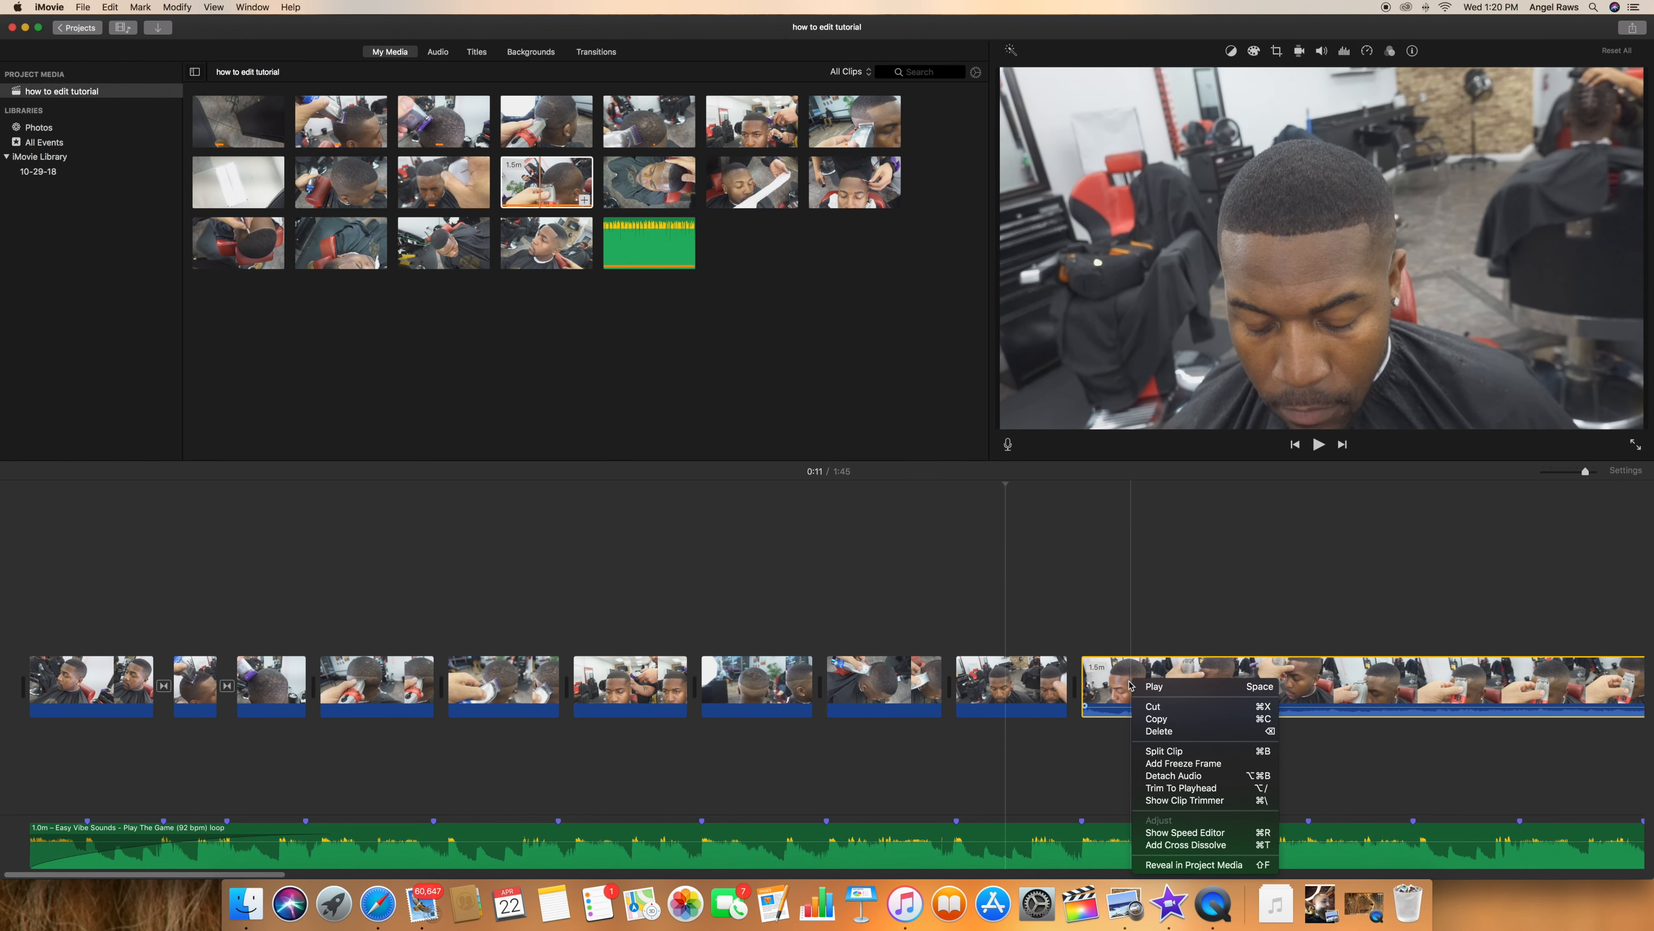
{"action": "left_click", "coordinate": [1173, 774]}
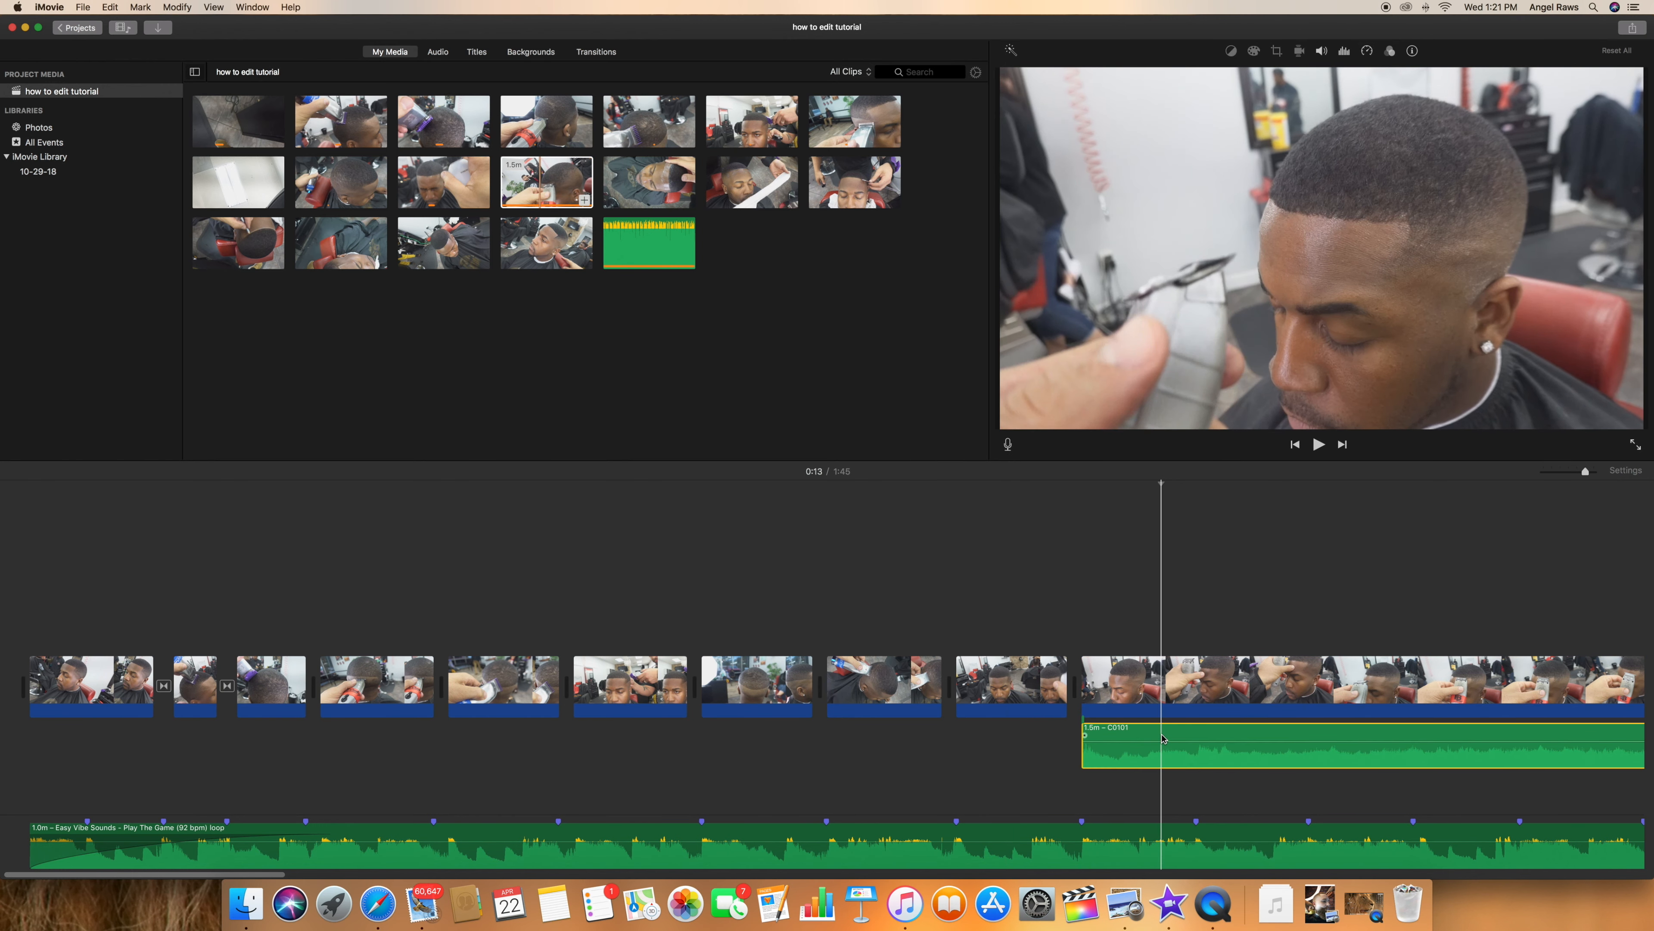
{"action": "key", "text": "Delete"}
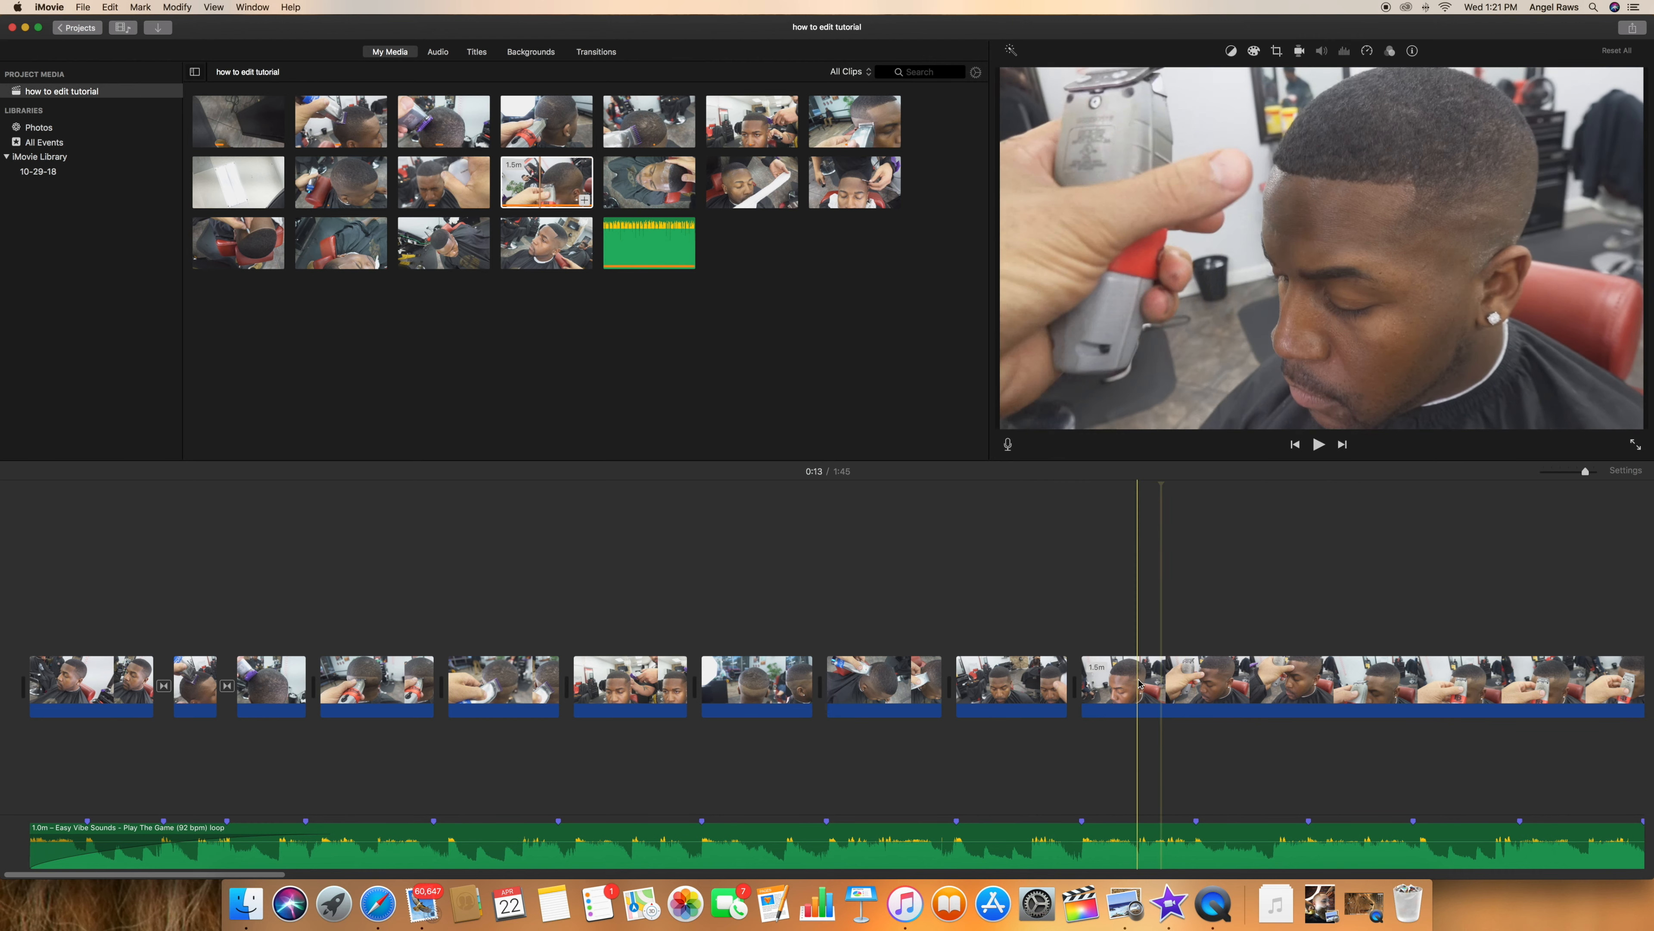
Trim the end of the long tenth timeline clip back to the first beat marker after its start.
{"action": "scroll", "coordinate": [1206, 684], "scroll_direction": "right", "scroll_amount": 8}
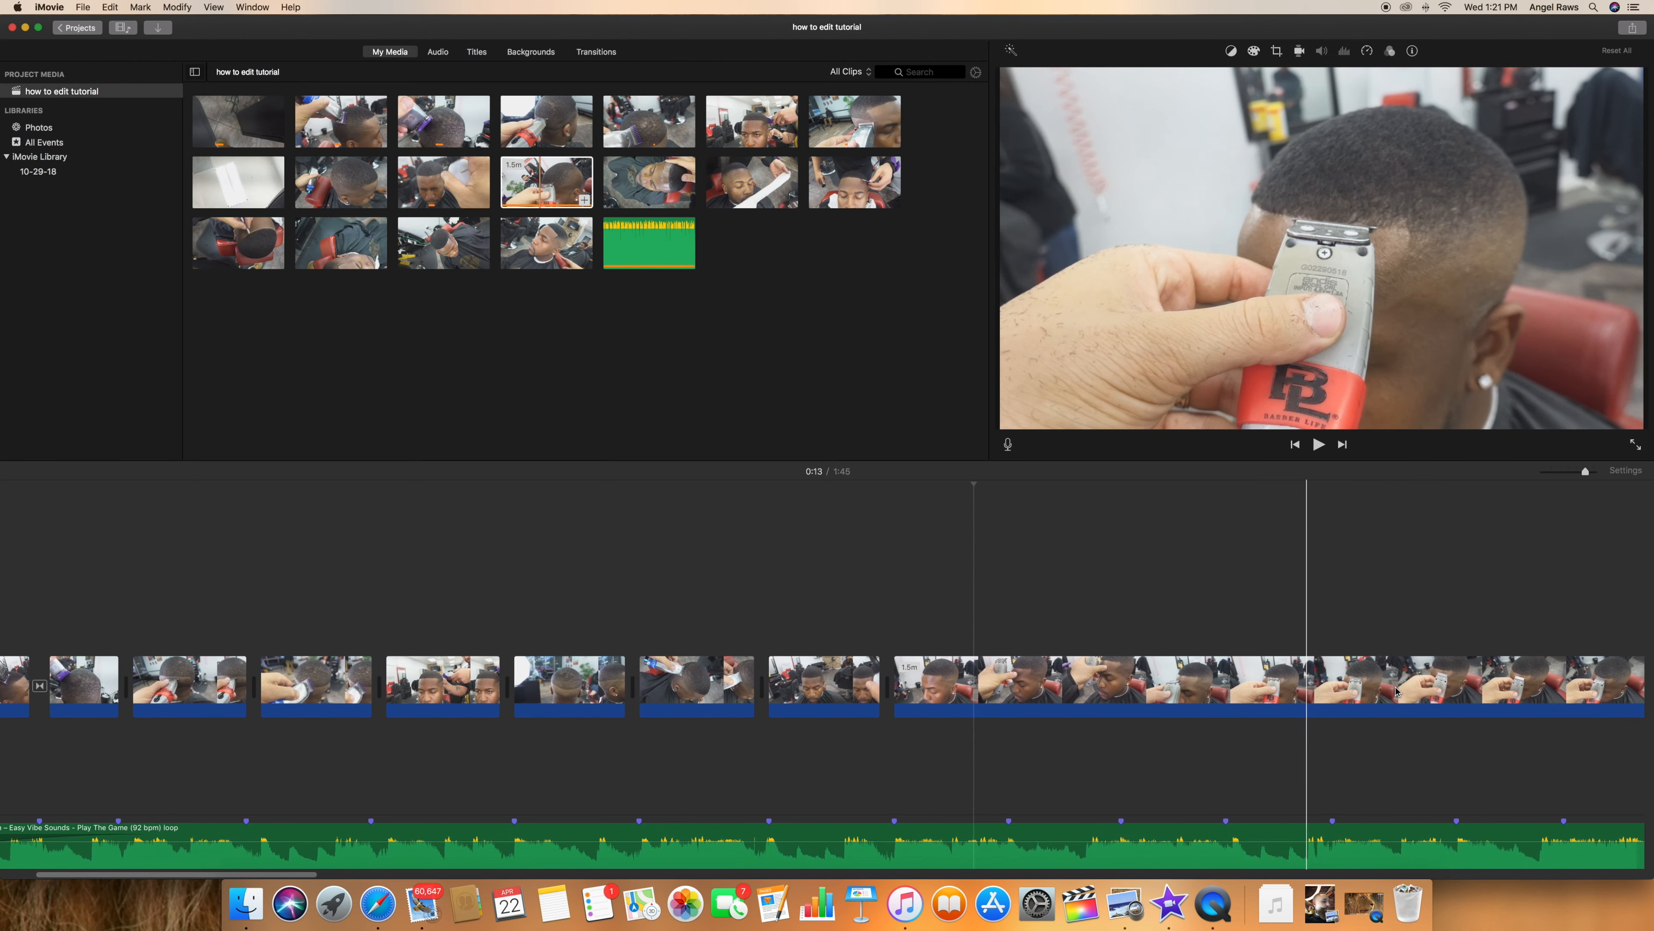
{"action": "scroll", "coordinate": [1392, 690], "scroll_direction": "right", "scroll_amount": 12}
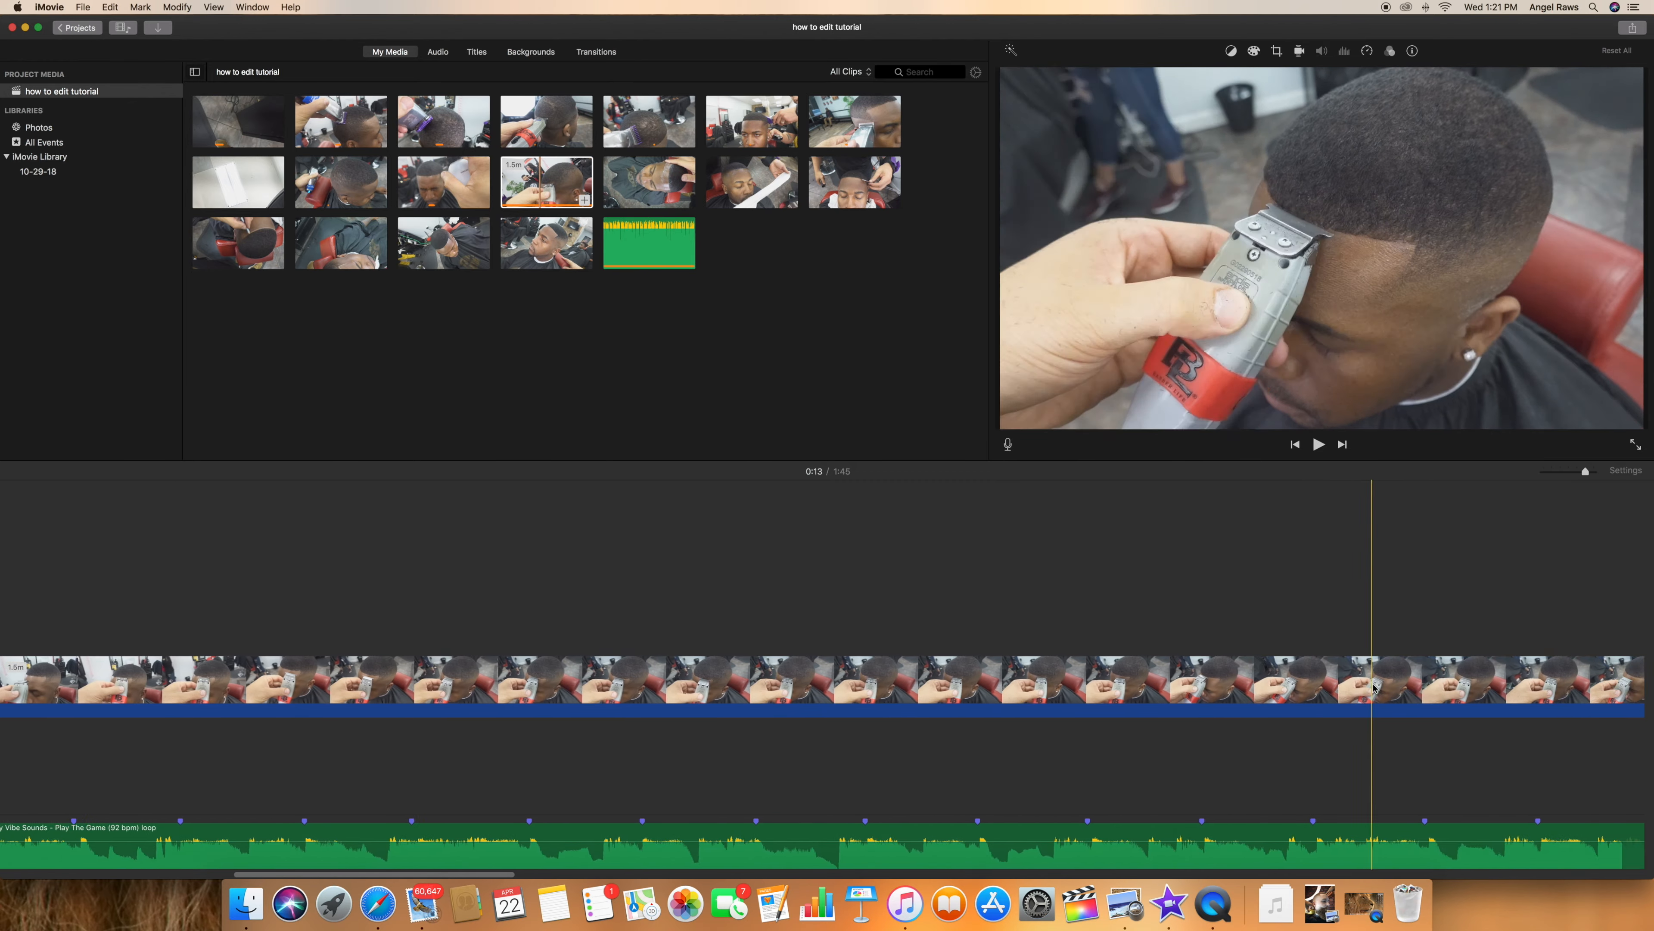
{"action": "scroll", "coordinate": [1372, 689], "scroll_direction": "right", "scroll_amount": 20}
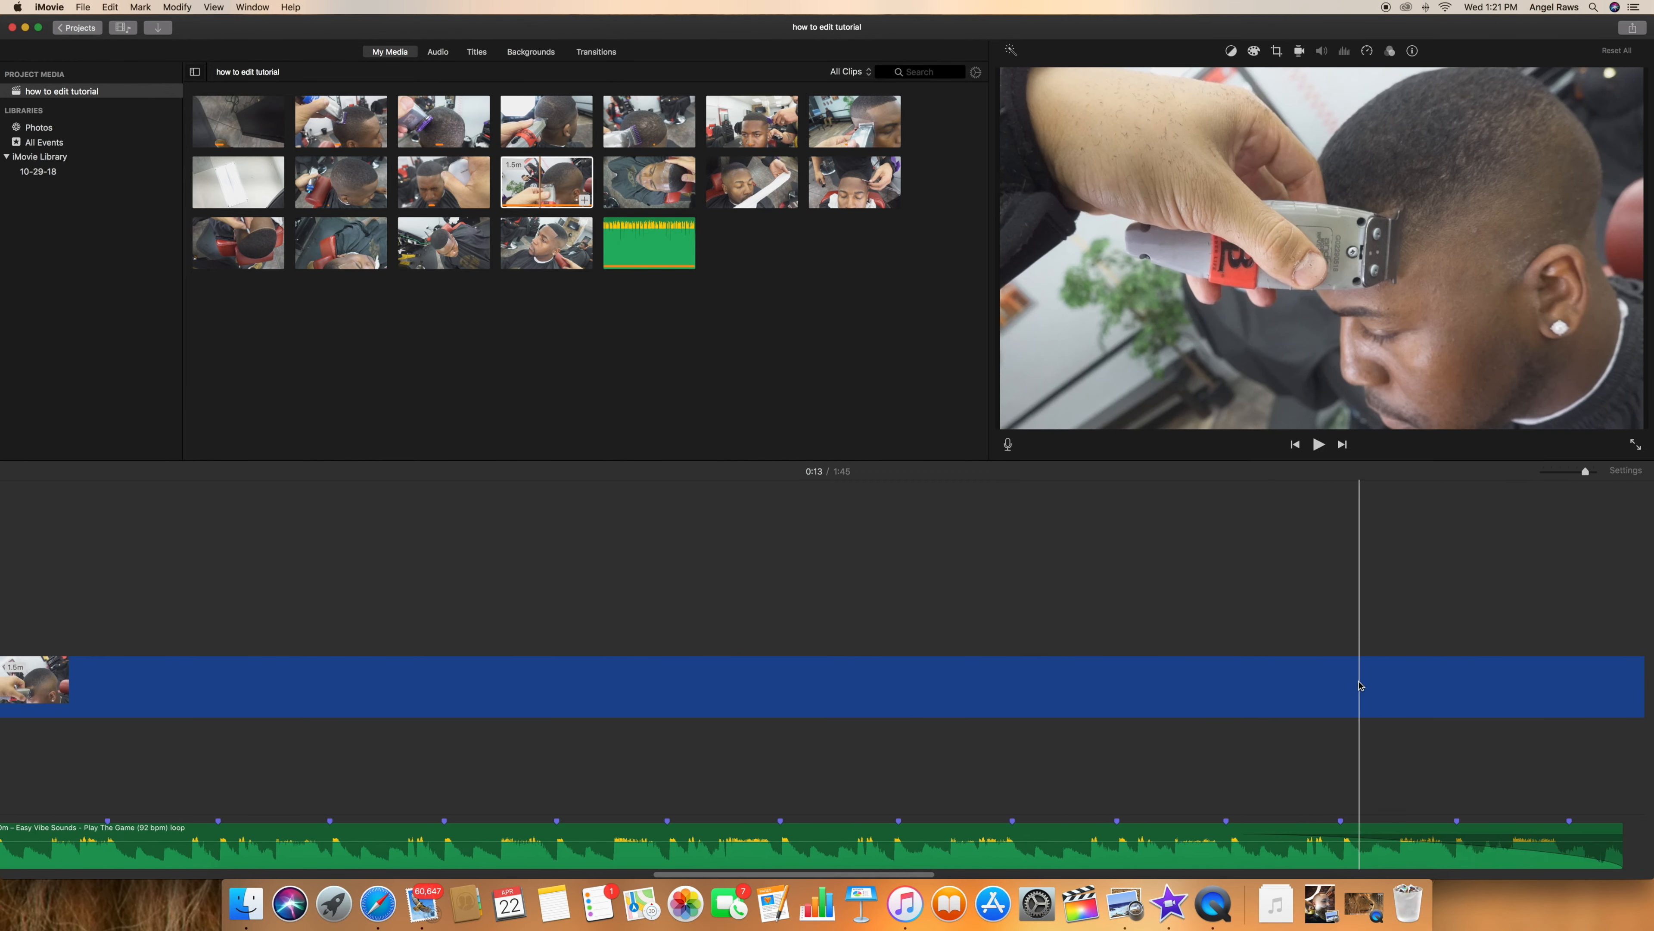
{"action": "scroll", "coordinate": [1335, 685], "scroll_direction": "right", "scroll_amount": 20}
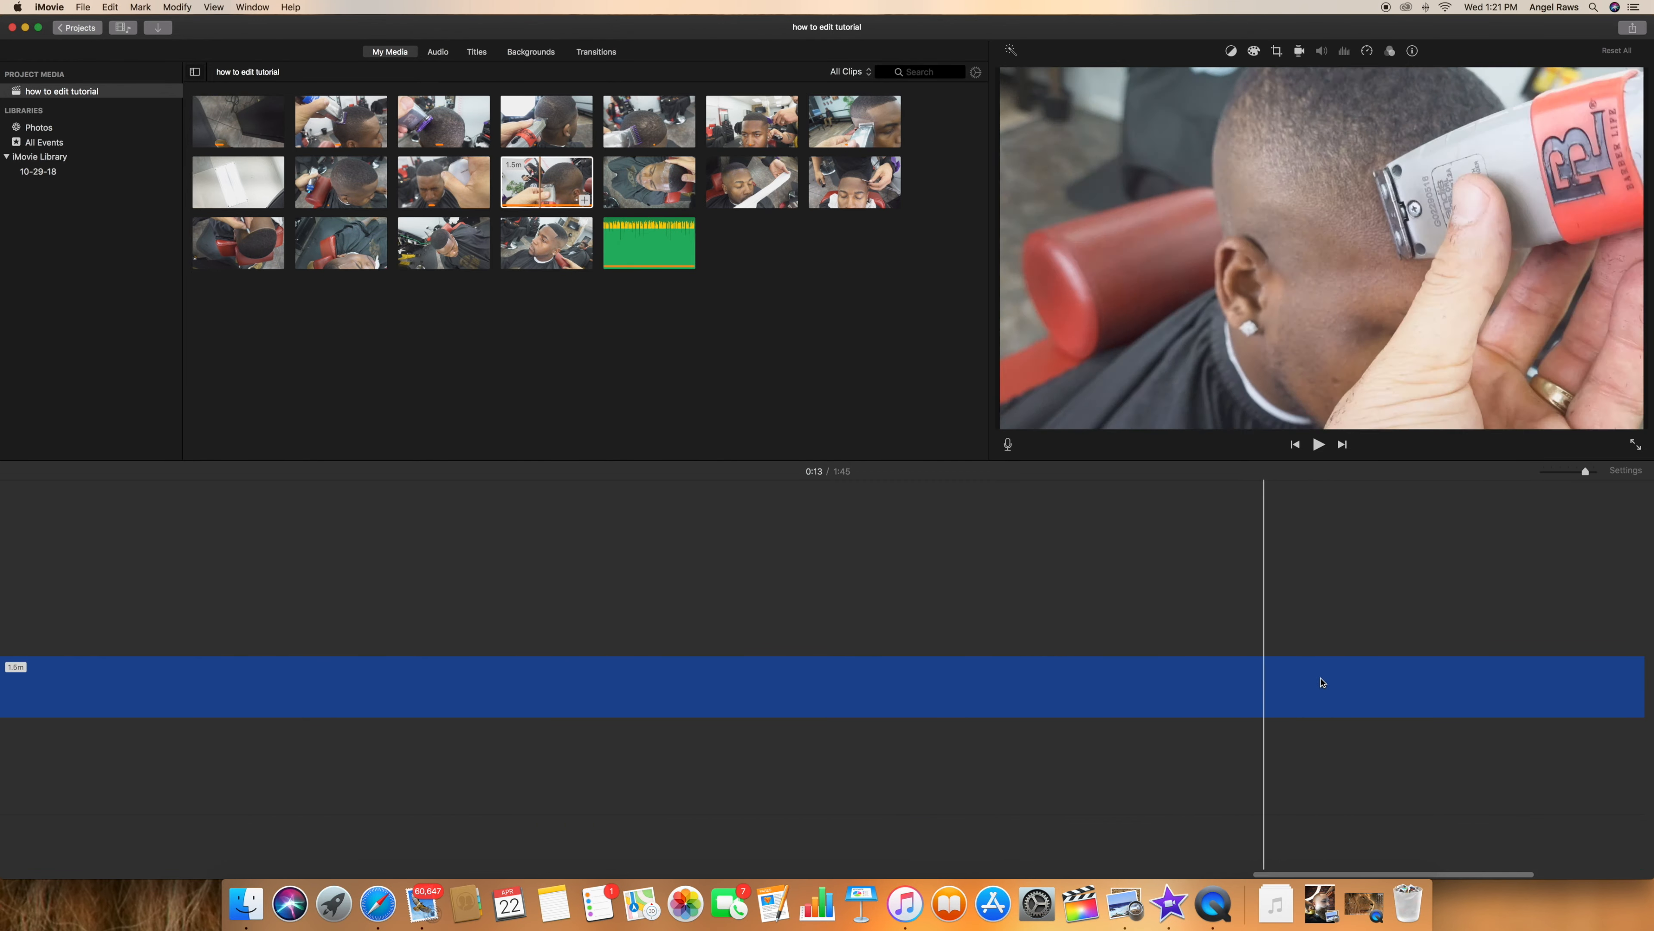
{"action": "left_click_drag", "start_coordinate": [1226, 684], "coordinate": [475, 672]}
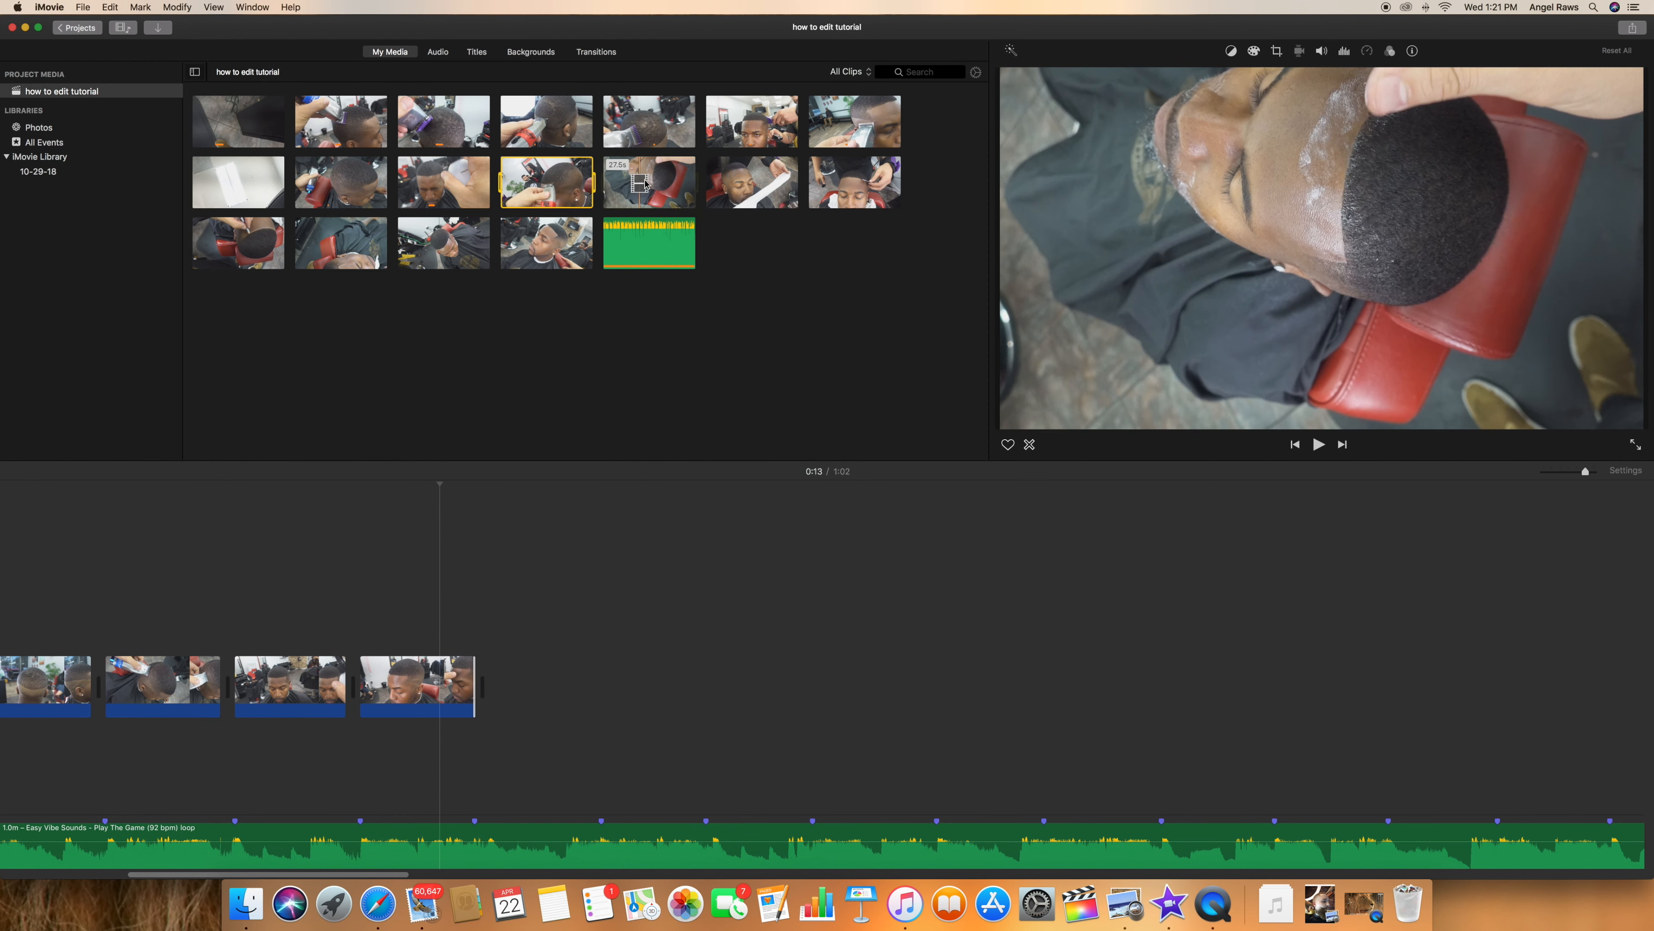
Append a section about 2.5 s long from the twelfth media clip to the timeline, then detach and delete its audio.
{"action": "left_click_drag", "start_coordinate": [637, 190], "coordinate": [531, 685]}
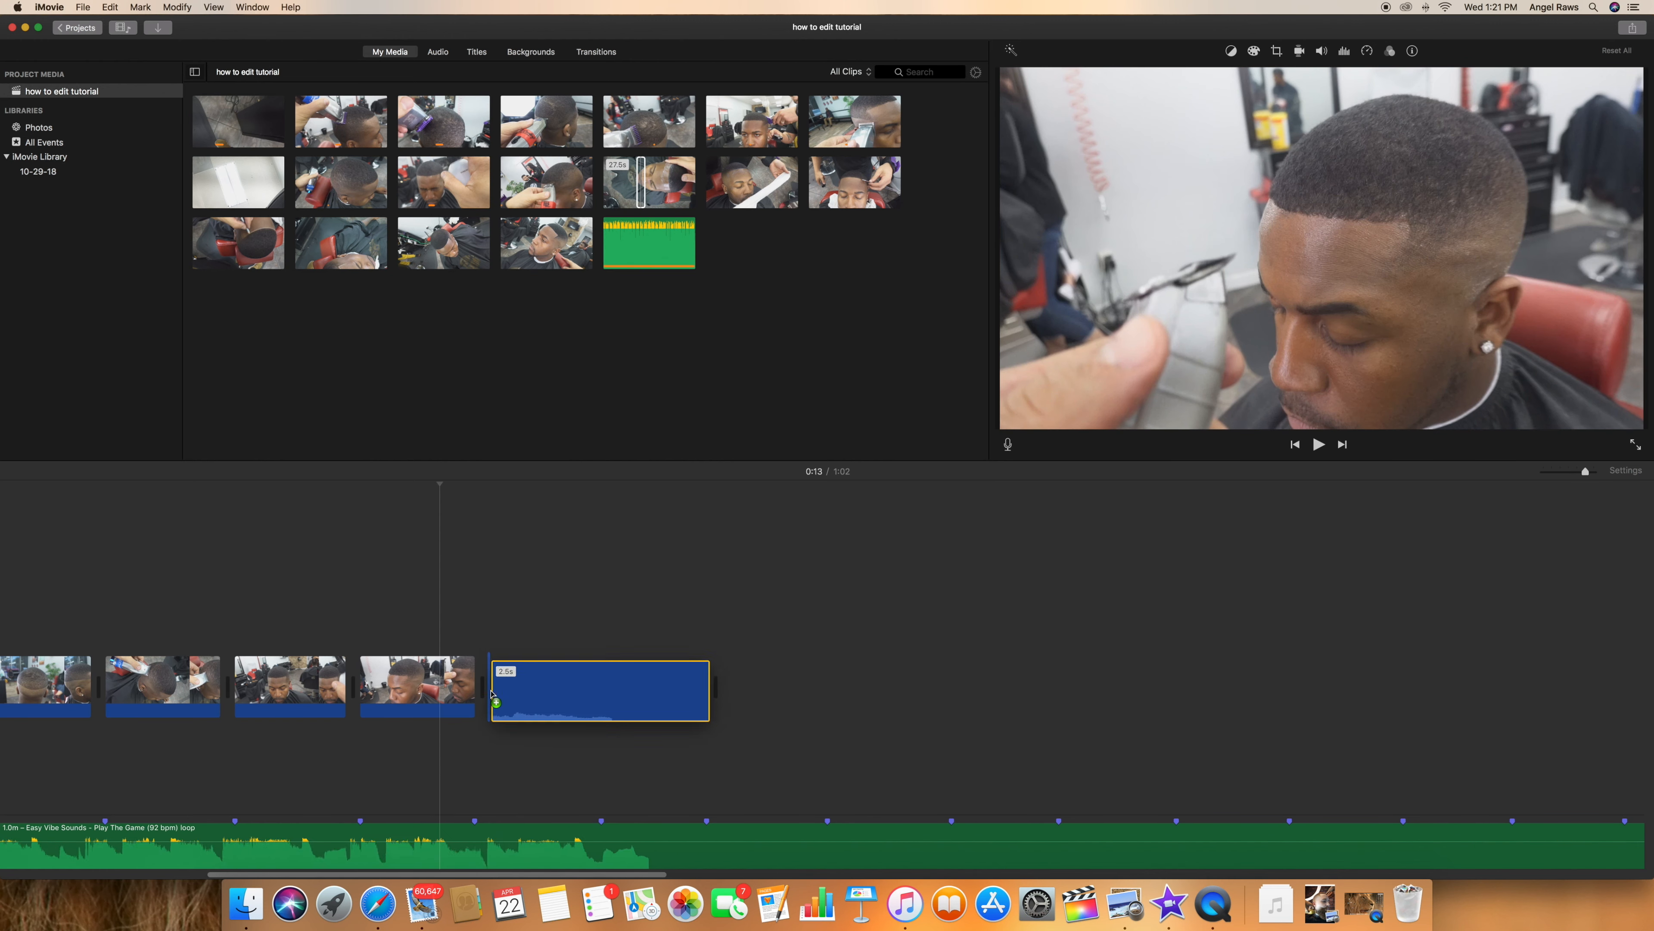
{"action": "right_click", "coordinate": [531, 685]}
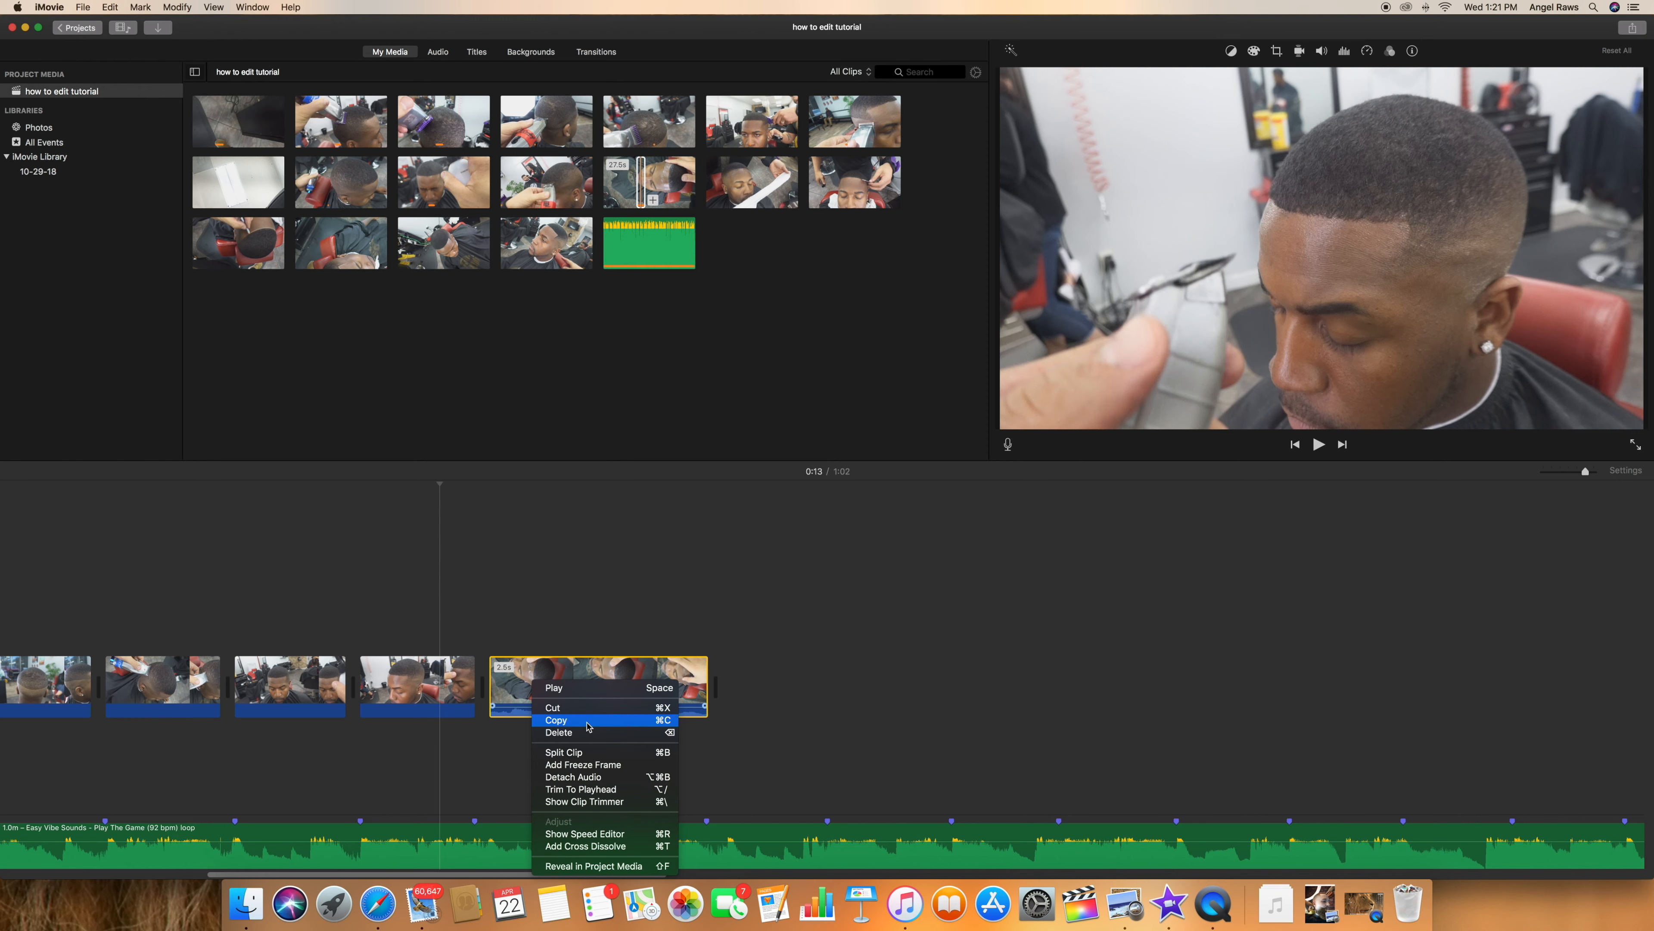
{"action": "left_click", "coordinate": [612, 777]}
{"action": "key", "text": "super+minus"}
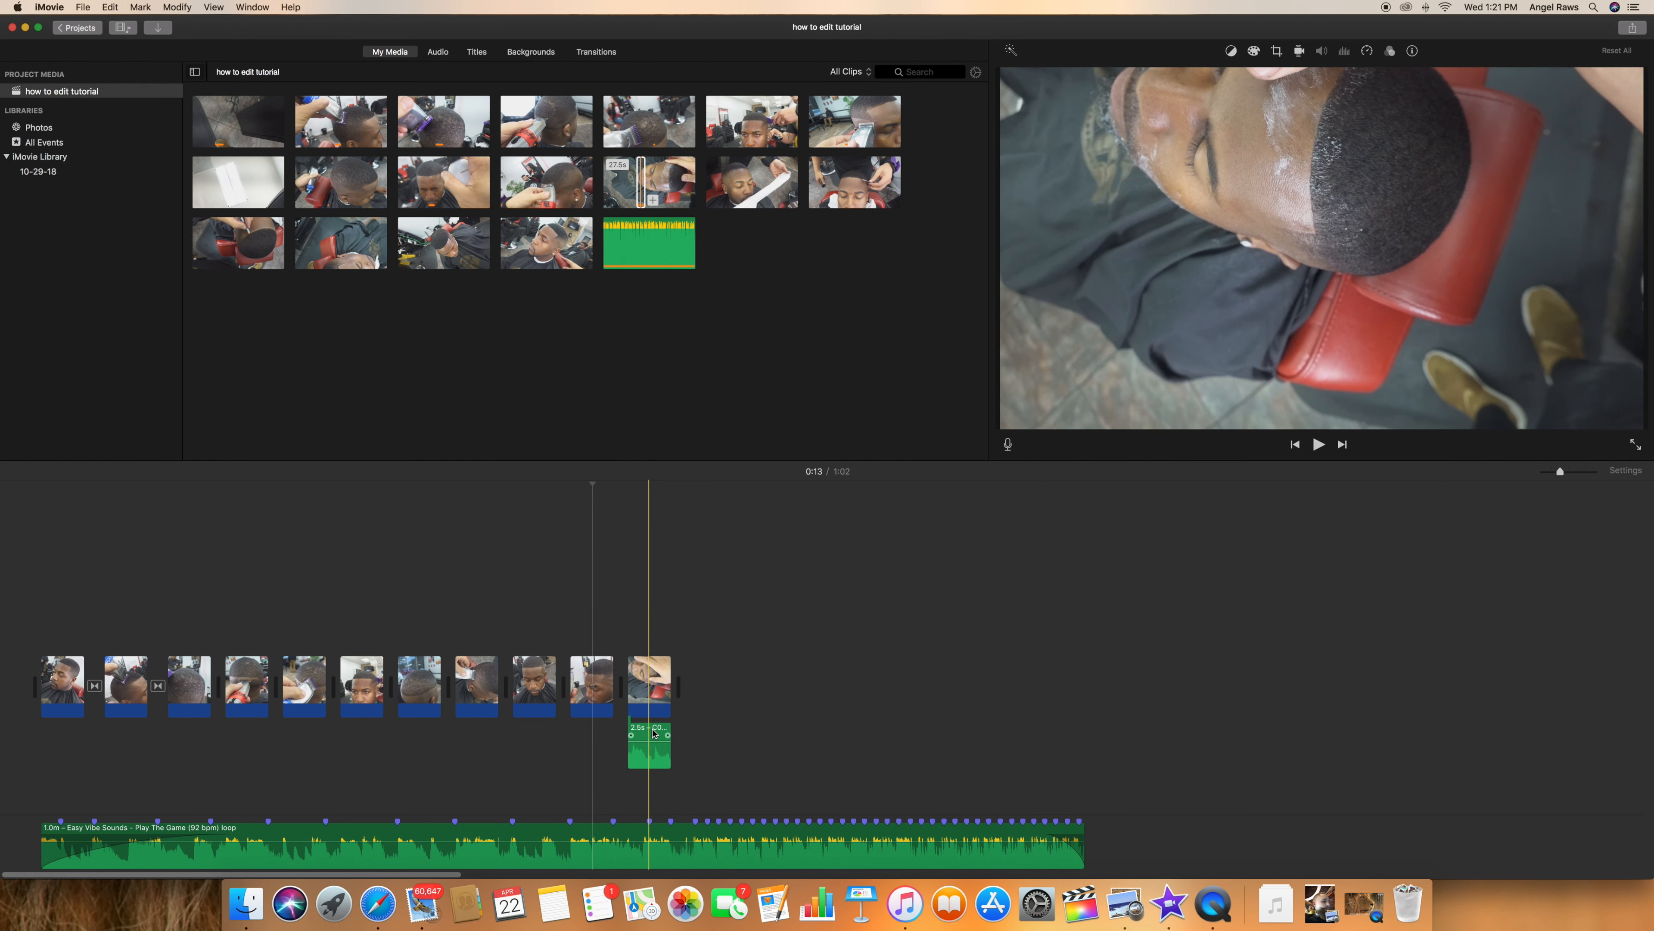
{"action": "left_click", "coordinate": [654, 733]}
{"action": "key", "text": "Delete"}
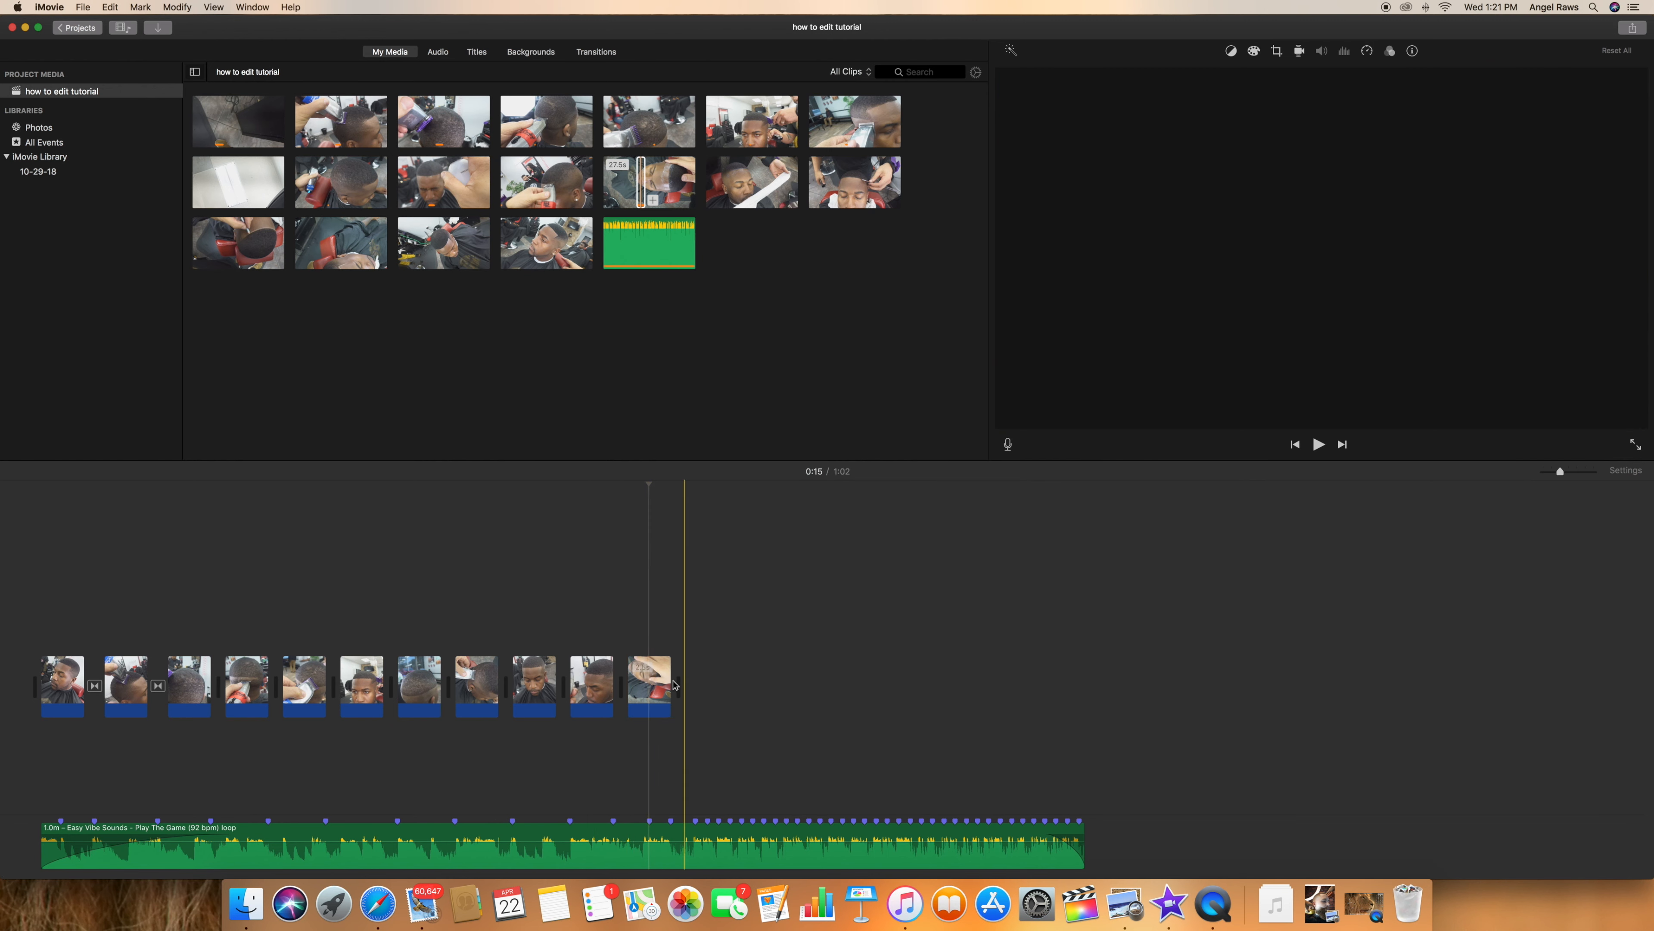
Trim the end of the eleventh timeline clip to the next beat marker.
{"action": "left_click_drag", "start_coordinate": [654, 682], "coordinate": [654, 683]}
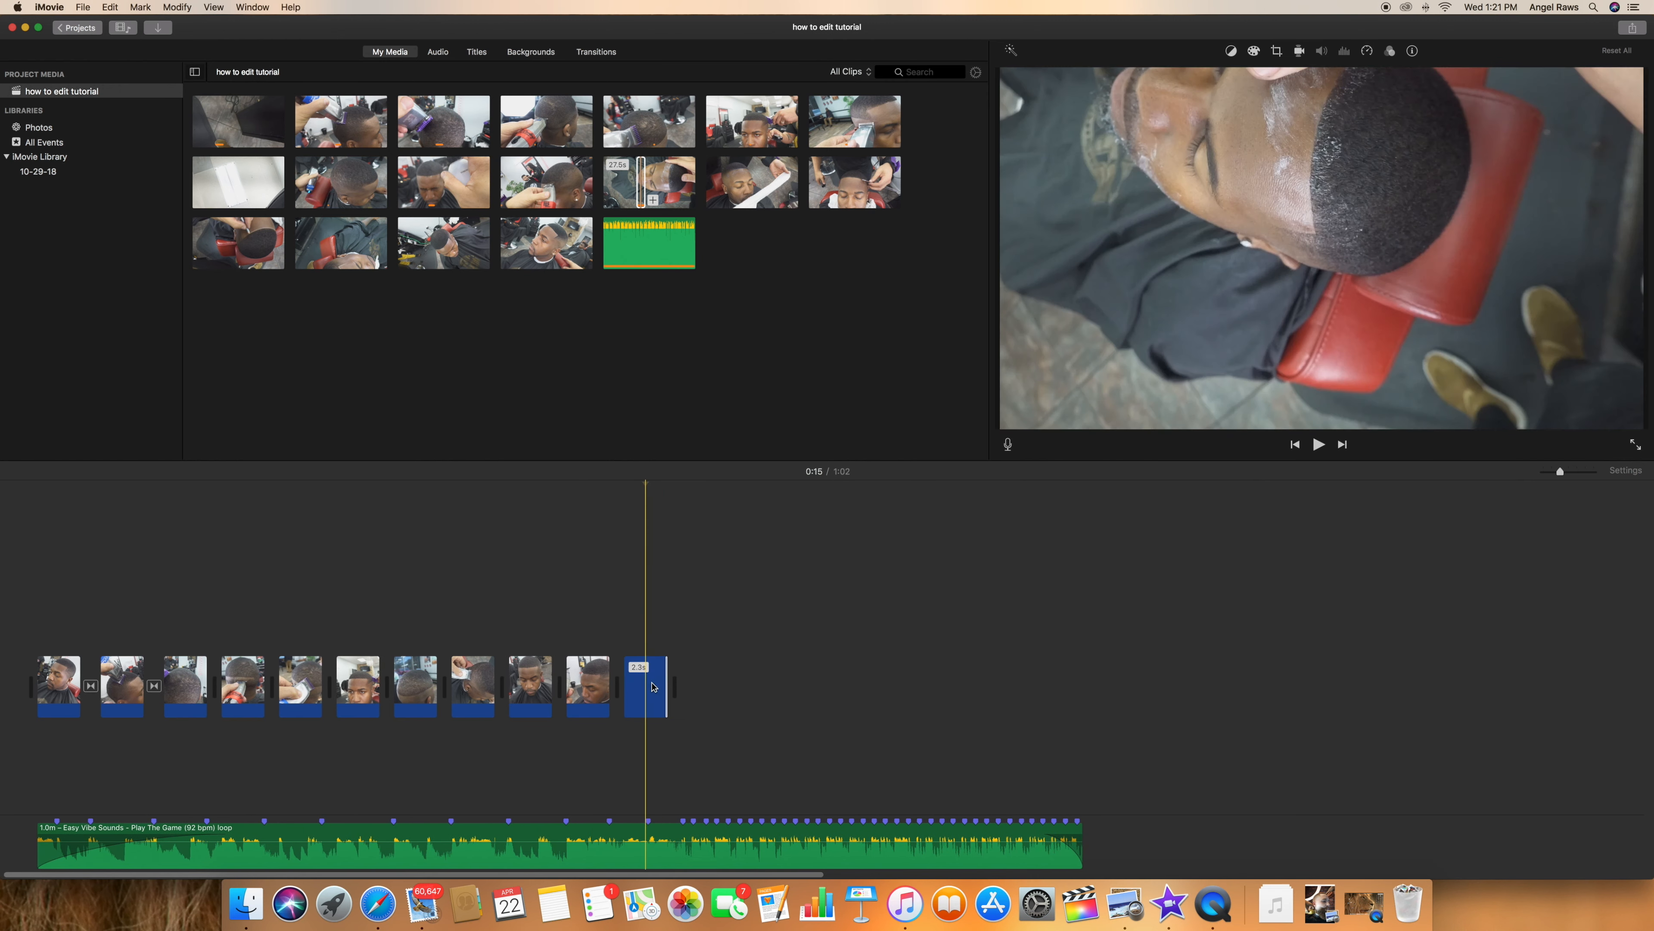
{"action": "left_click_drag", "start_coordinate": [1561, 475], "coordinate": [1587, 474]}
{"action": "left_click_drag", "start_coordinate": [734, 708], "coordinate": [642, 716]}
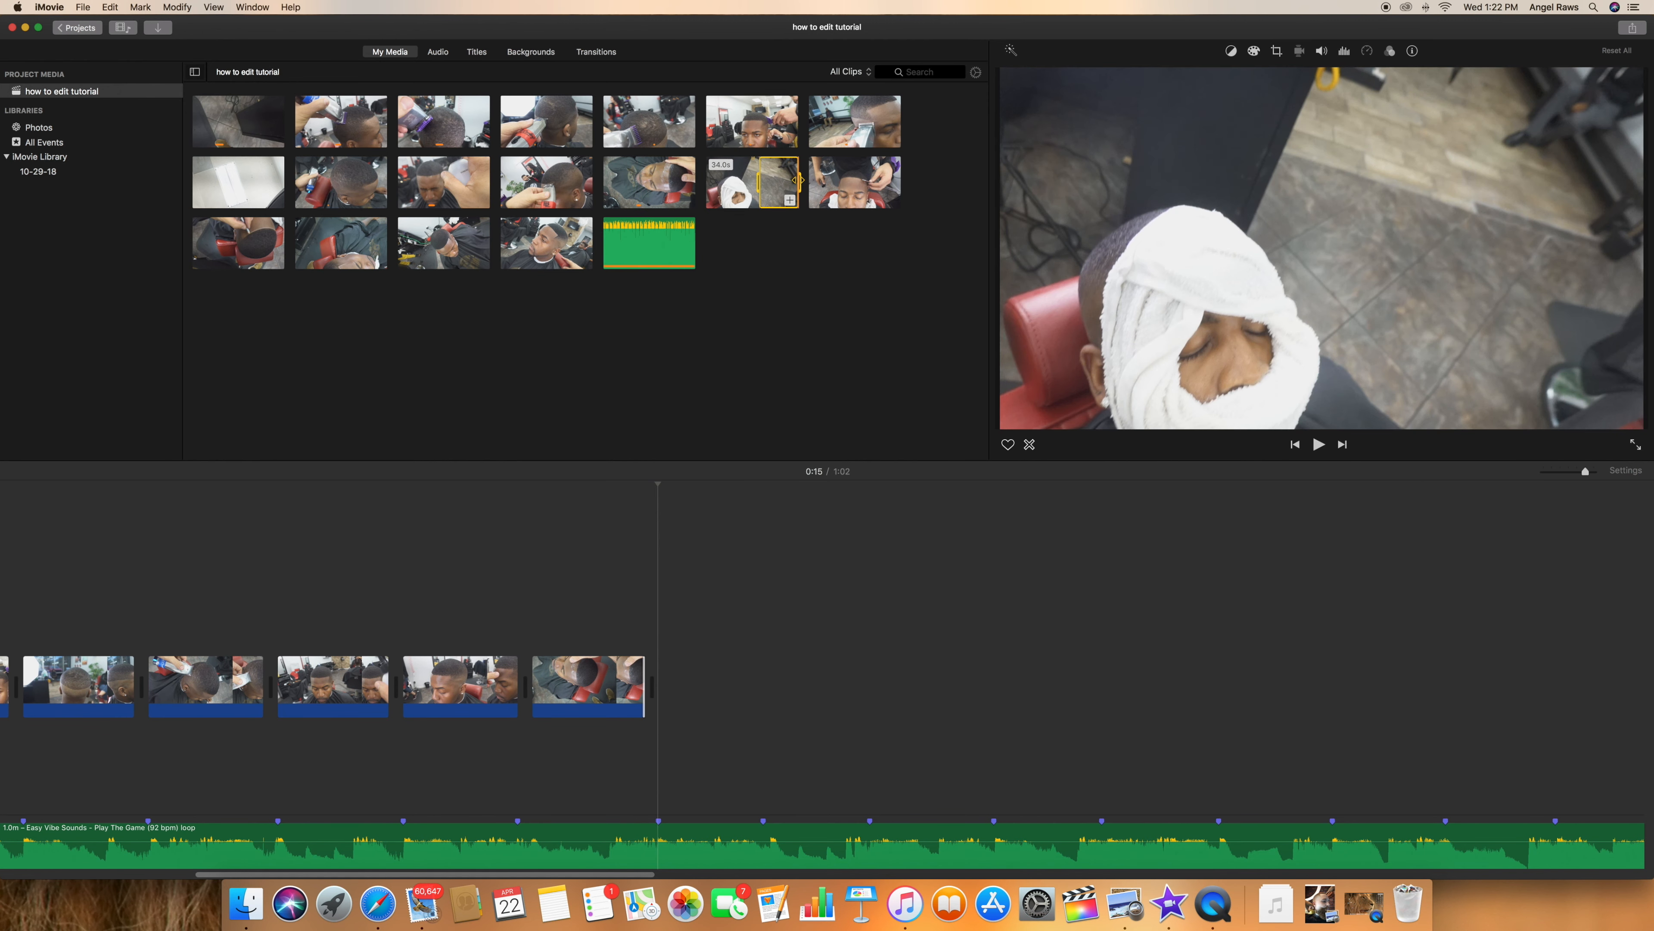
Append a section about 3.5 s long from the thirteenth media clip, the towel shot, then detach and delete its audio.
{"action": "left_click_drag", "start_coordinate": [759, 185], "coordinate": [765, 743]}
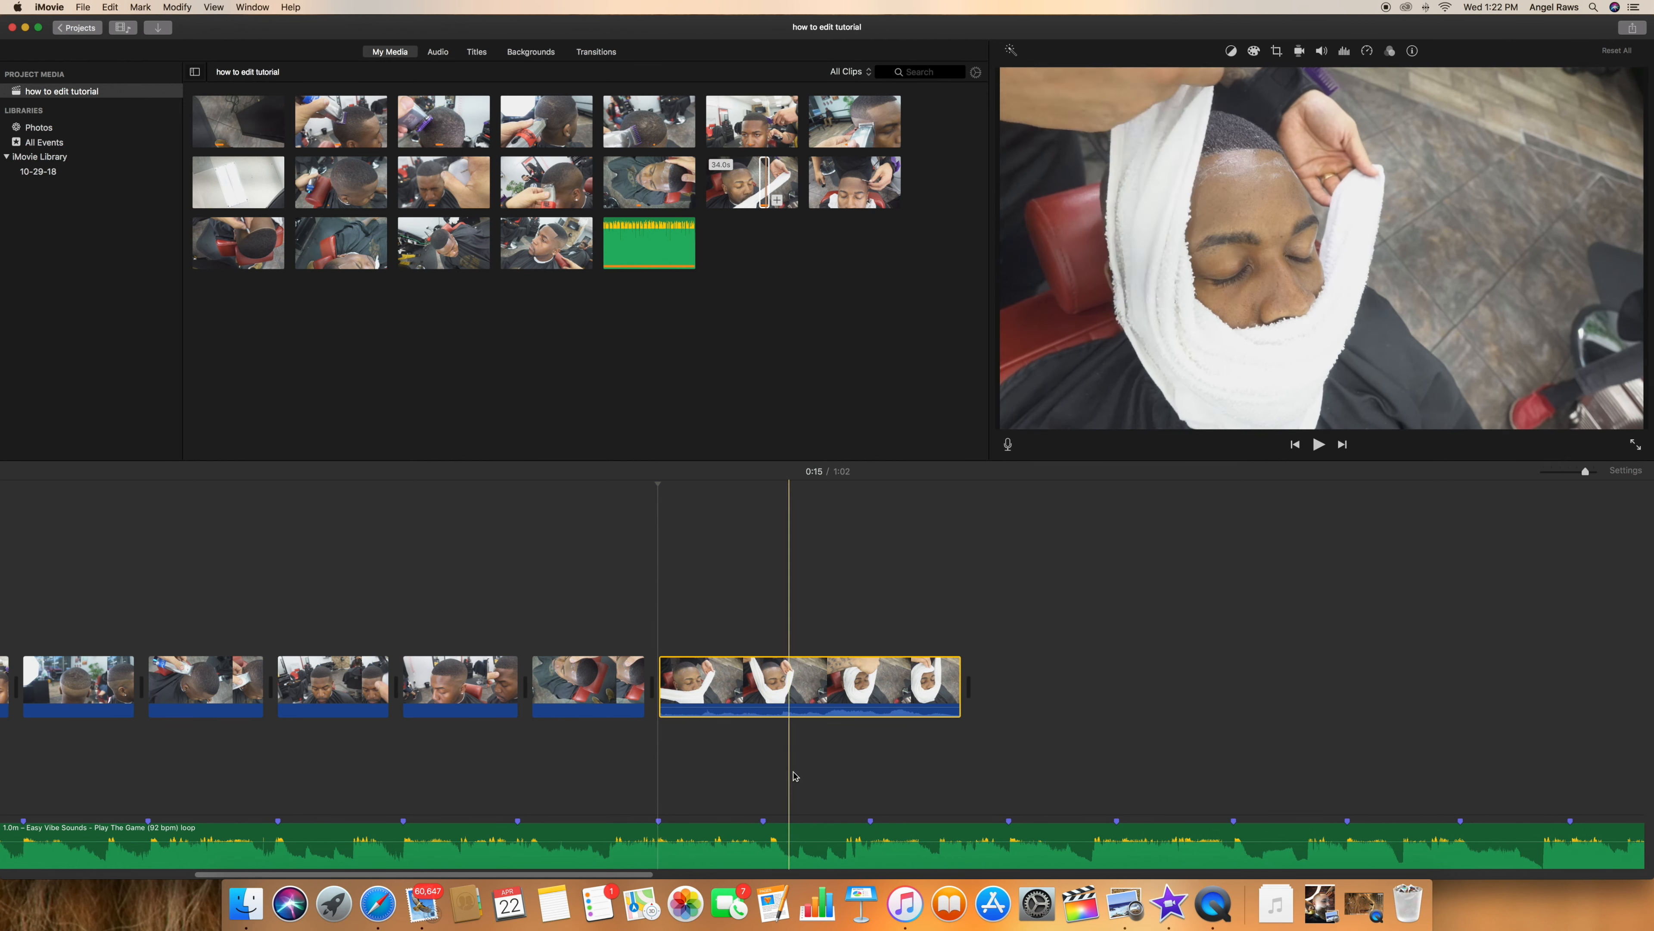
{"action": "right_click", "coordinate": [751, 671]}
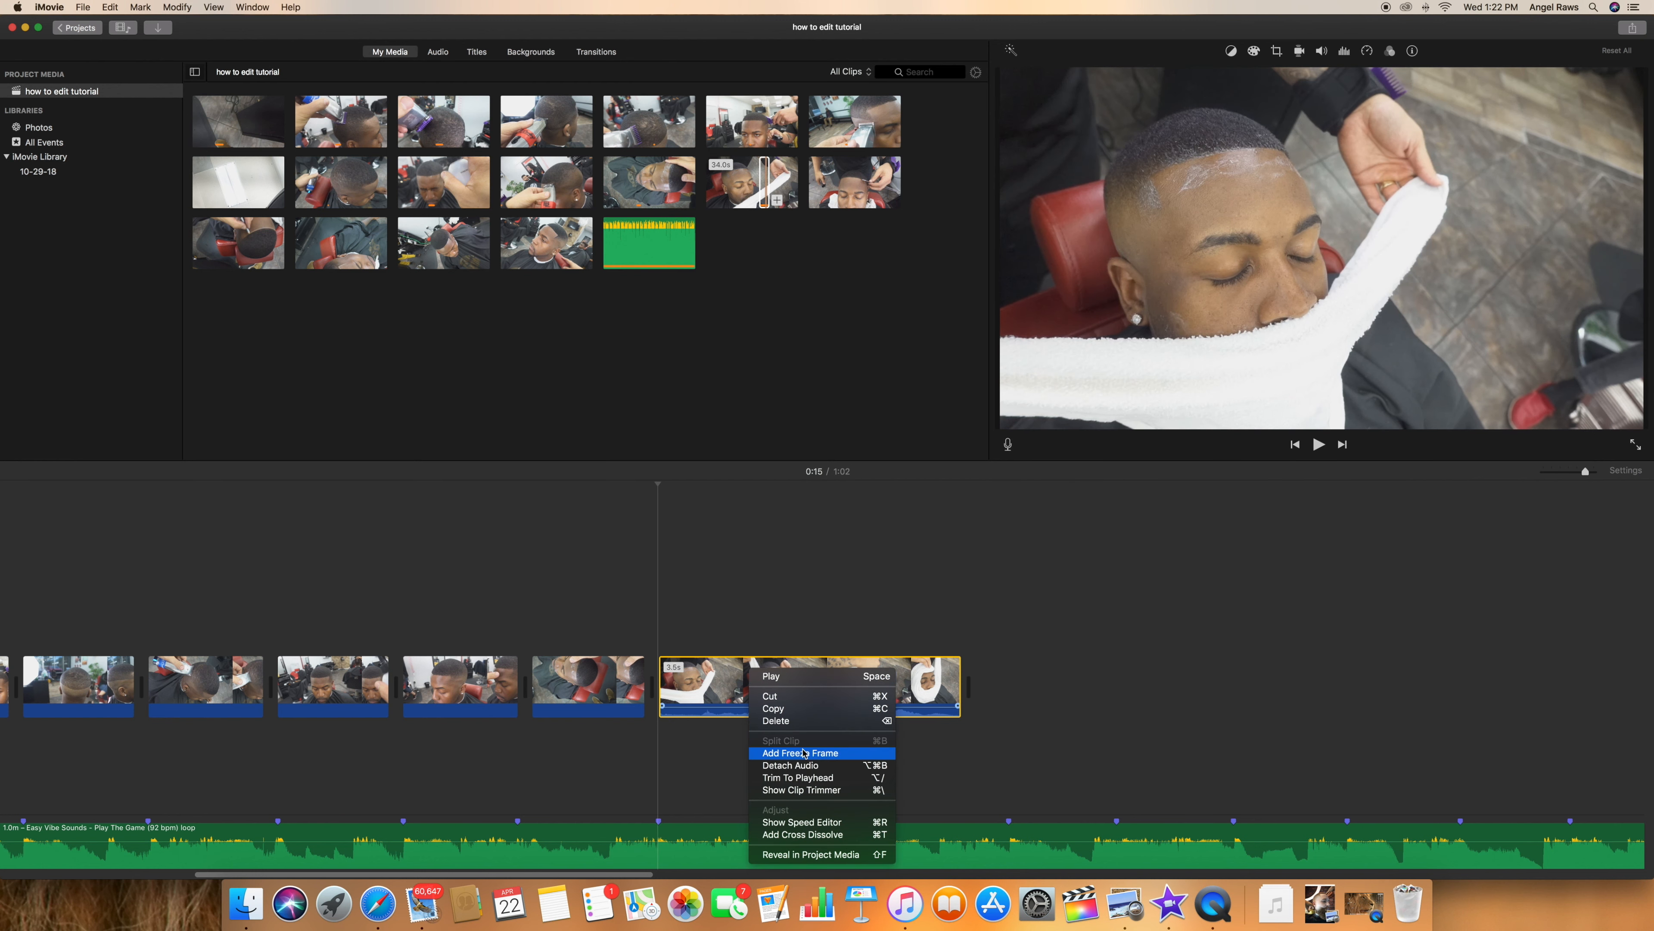
{"action": "left_click", "coordinate": [810, 768]}
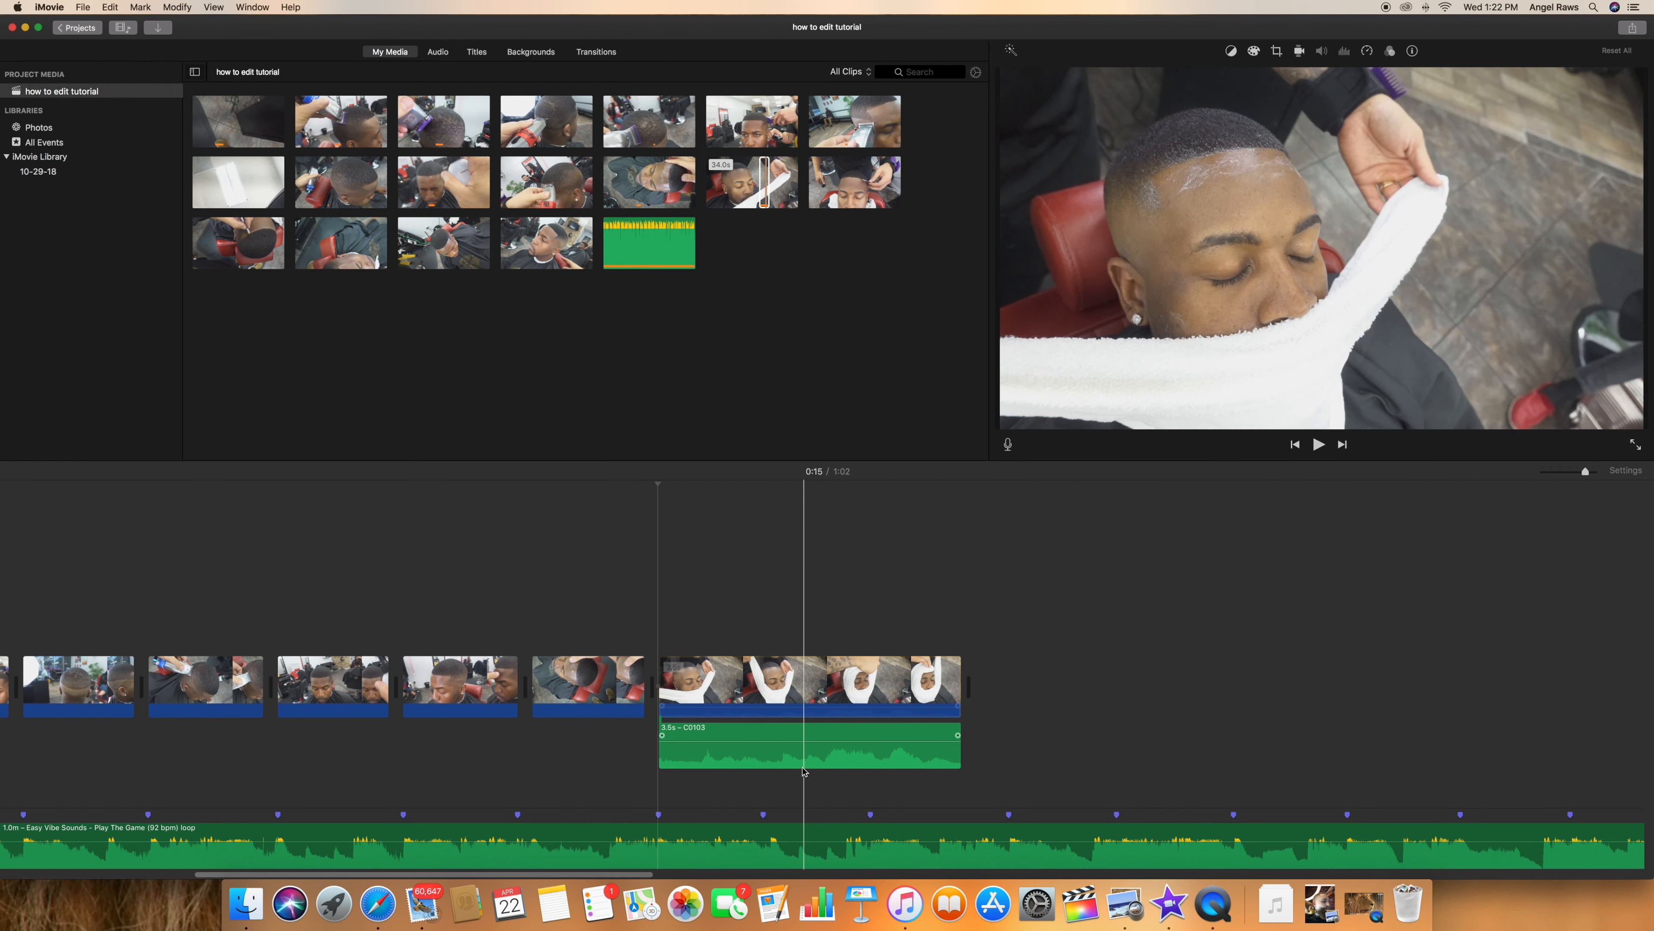
{"action": "left_click", "coordinate": [792, 731]}
{"action": "key", "text": "Delete"}
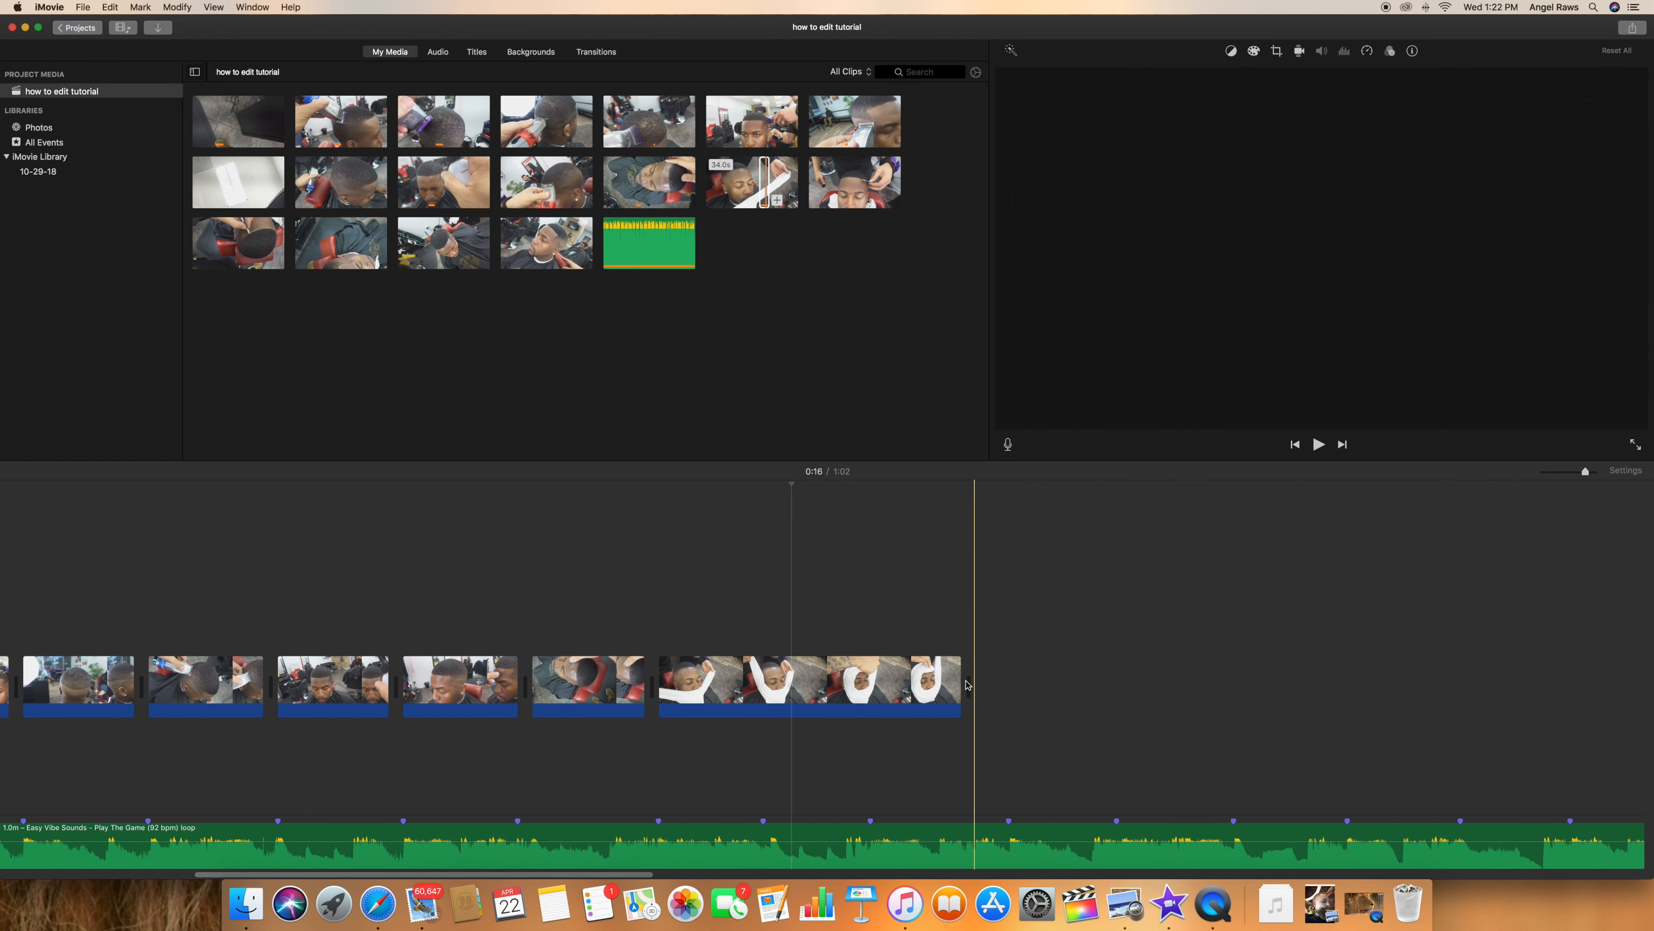
Trim the end of the towel clip to the second beat marker after its start.
{"action": "left_click_drag", "start_coordinate": [960, 686], "coordinate": [870, 700]}
{"action": "key", "text": "space"}
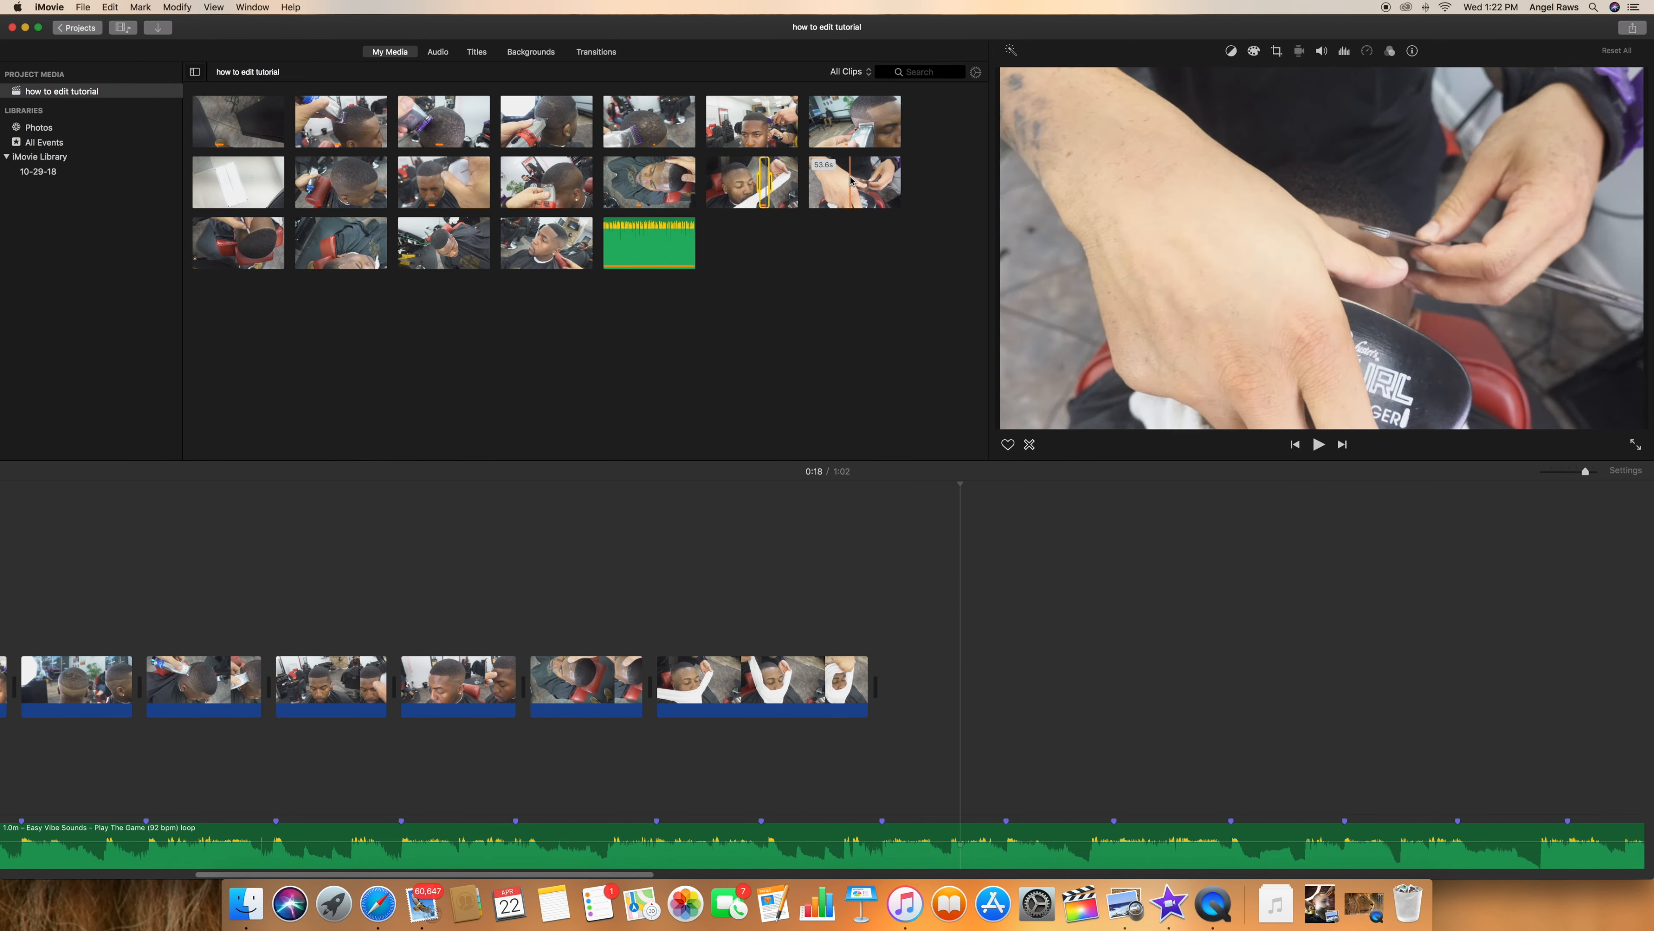
Select a section about 7 s long in the fourteenth media clip and append it to the timeline.
{"action": "left_click", "coordinate": [831, 184]}
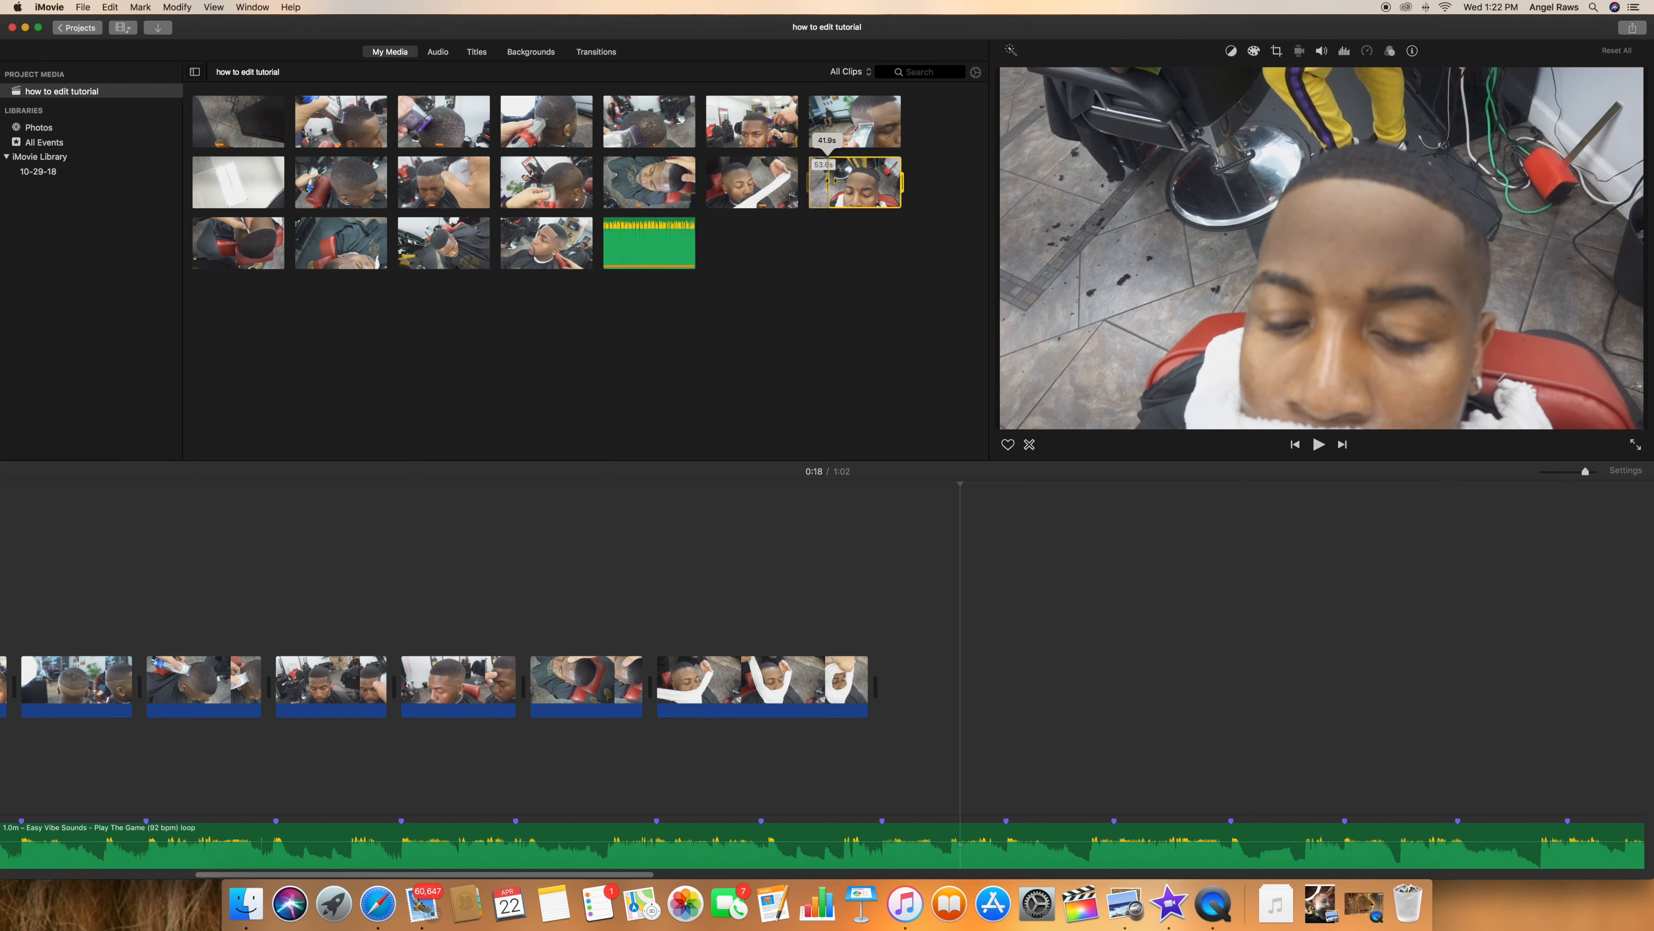
{"action": "left_click_drag", "start_coordinate": [832, 181], "coordinate": [854, 185]}
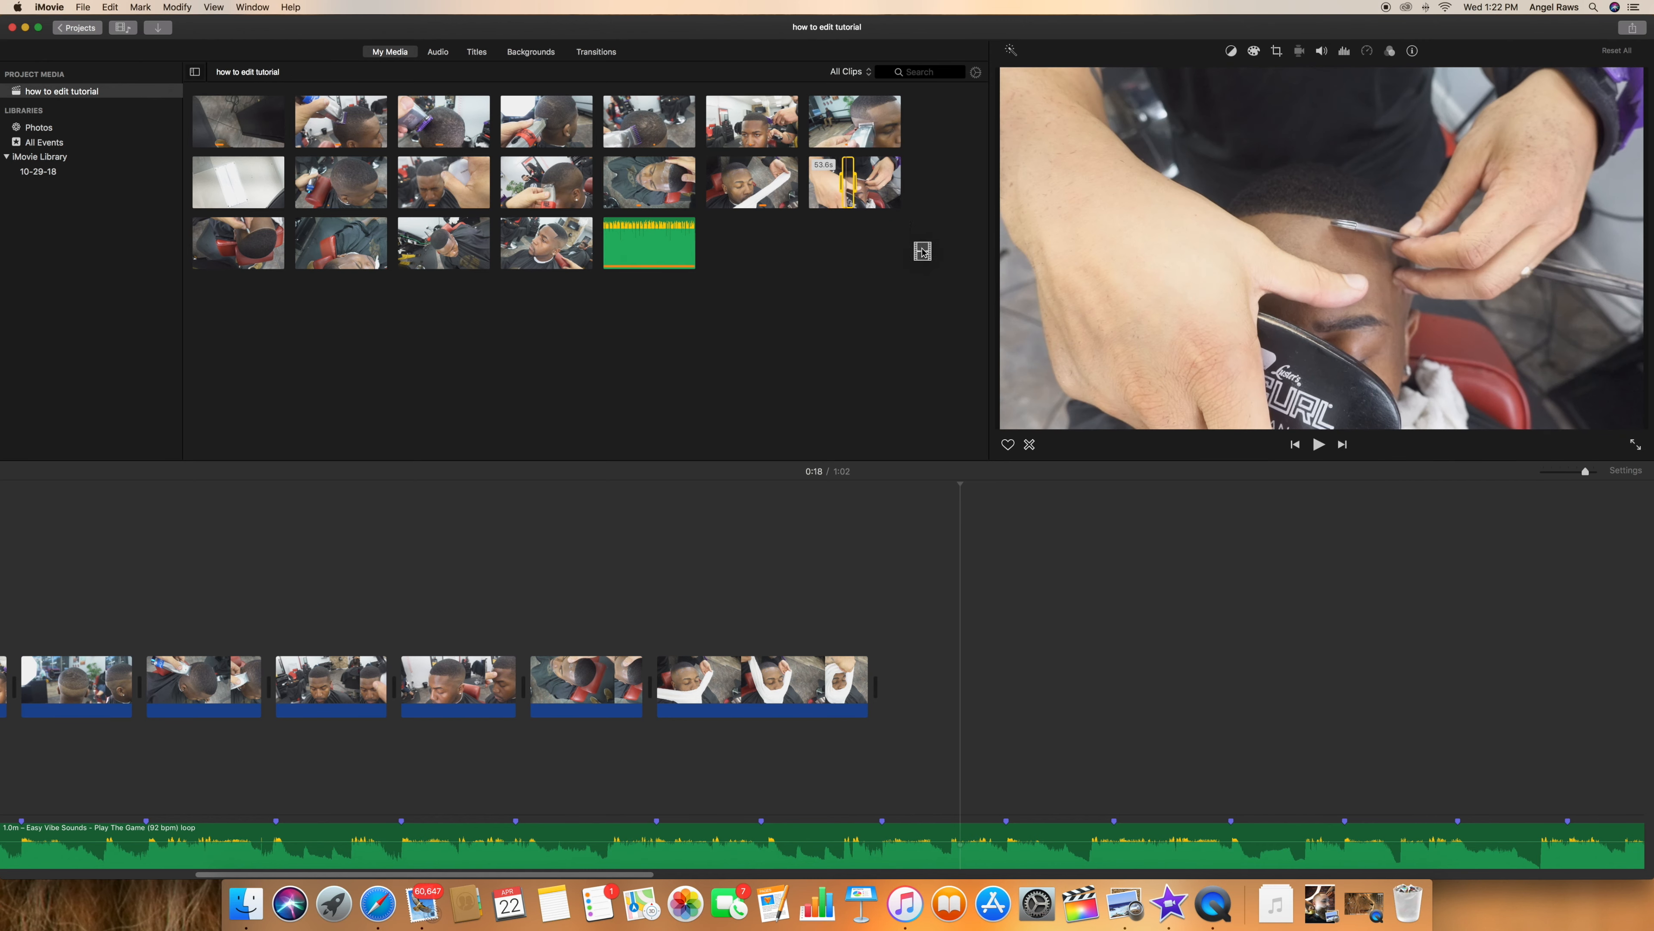
{"action": "left_click_drag", "start_coordinate": [922, 251], "coordinate": [915, 694]}
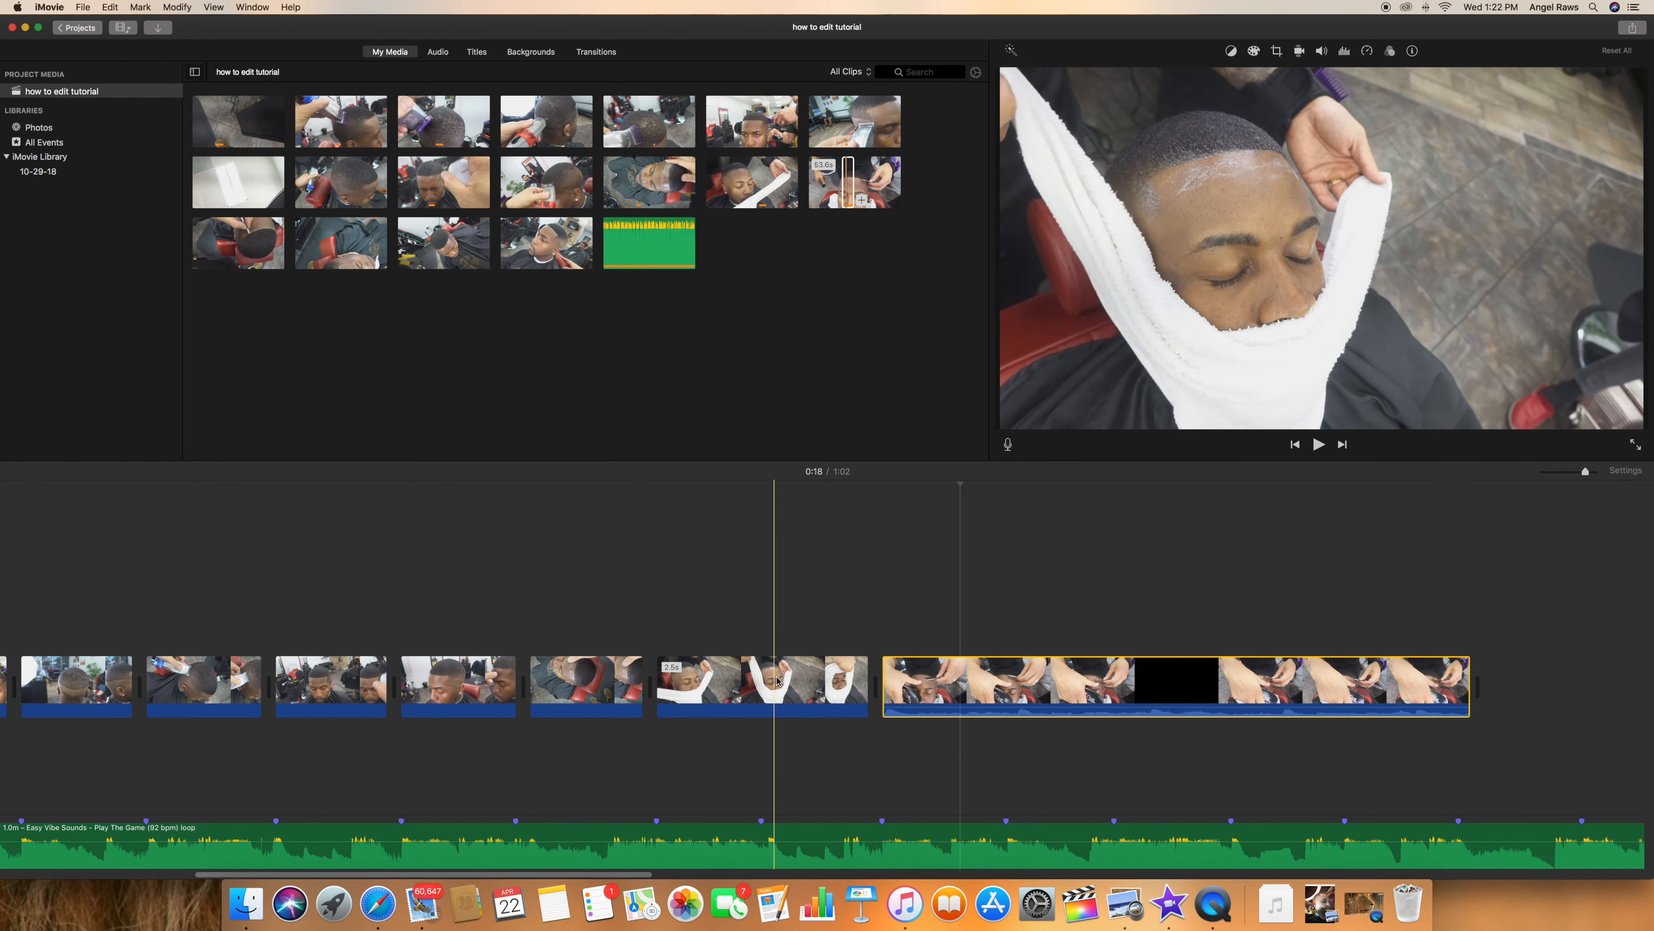
Detach and delete the audio of the thirteenth timeline clip, then trim its end to the next beat marker.
{"action": "right_click", "coordinate": [933, 687]}
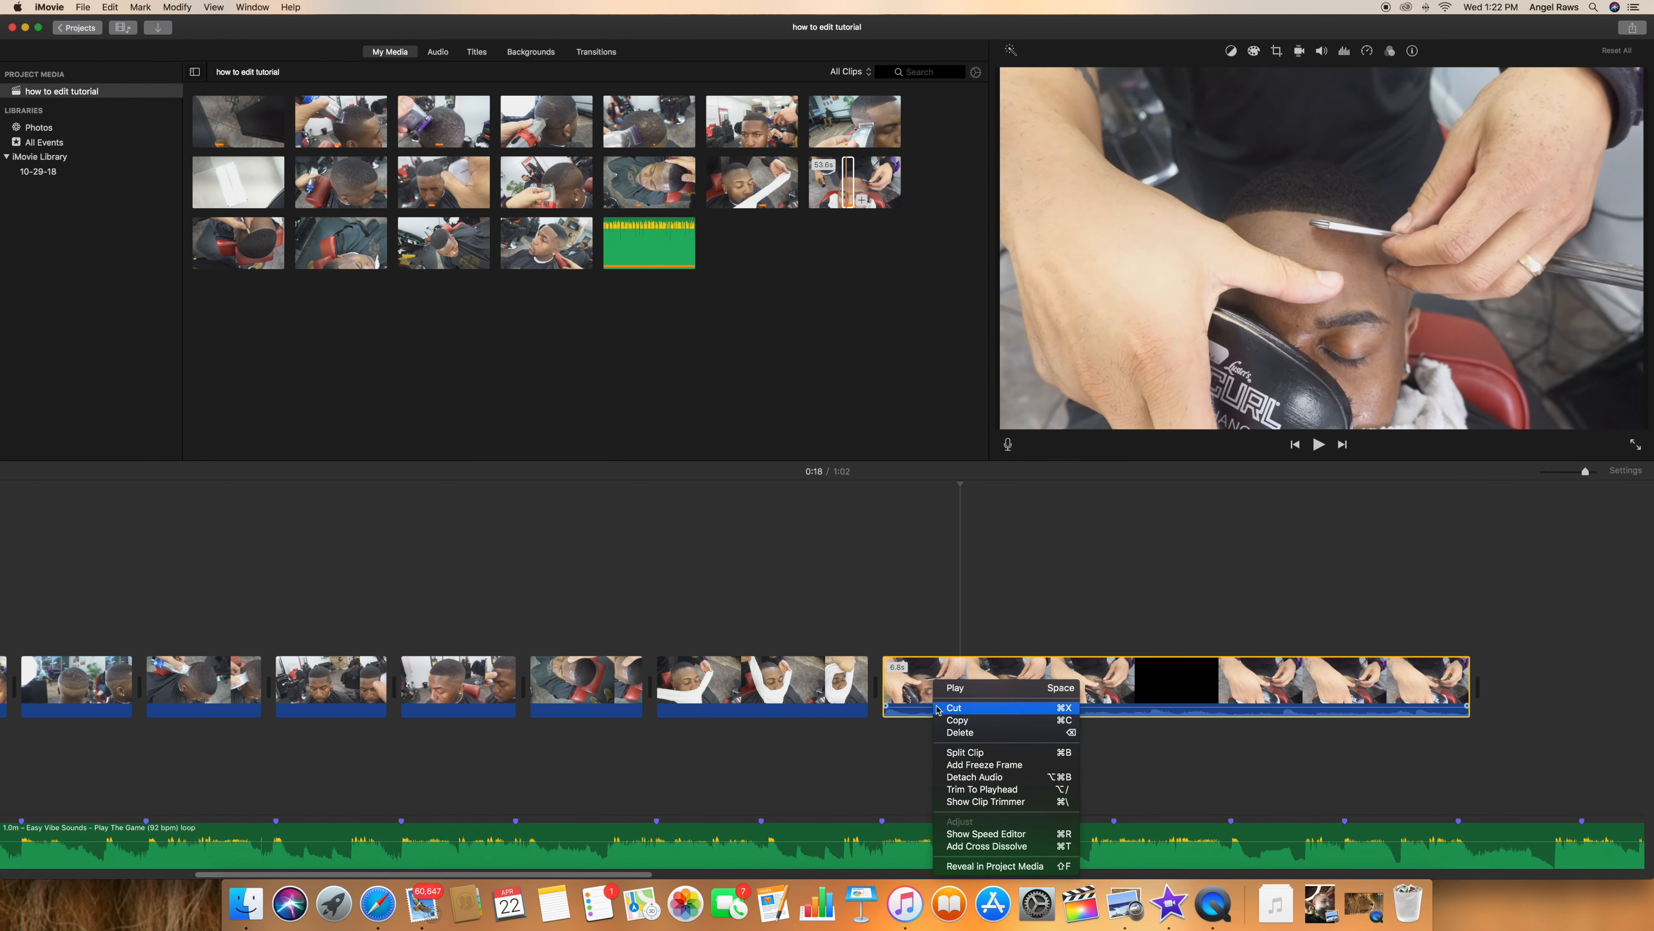
{"action": "left_click", "coordinate": [993, 777]}
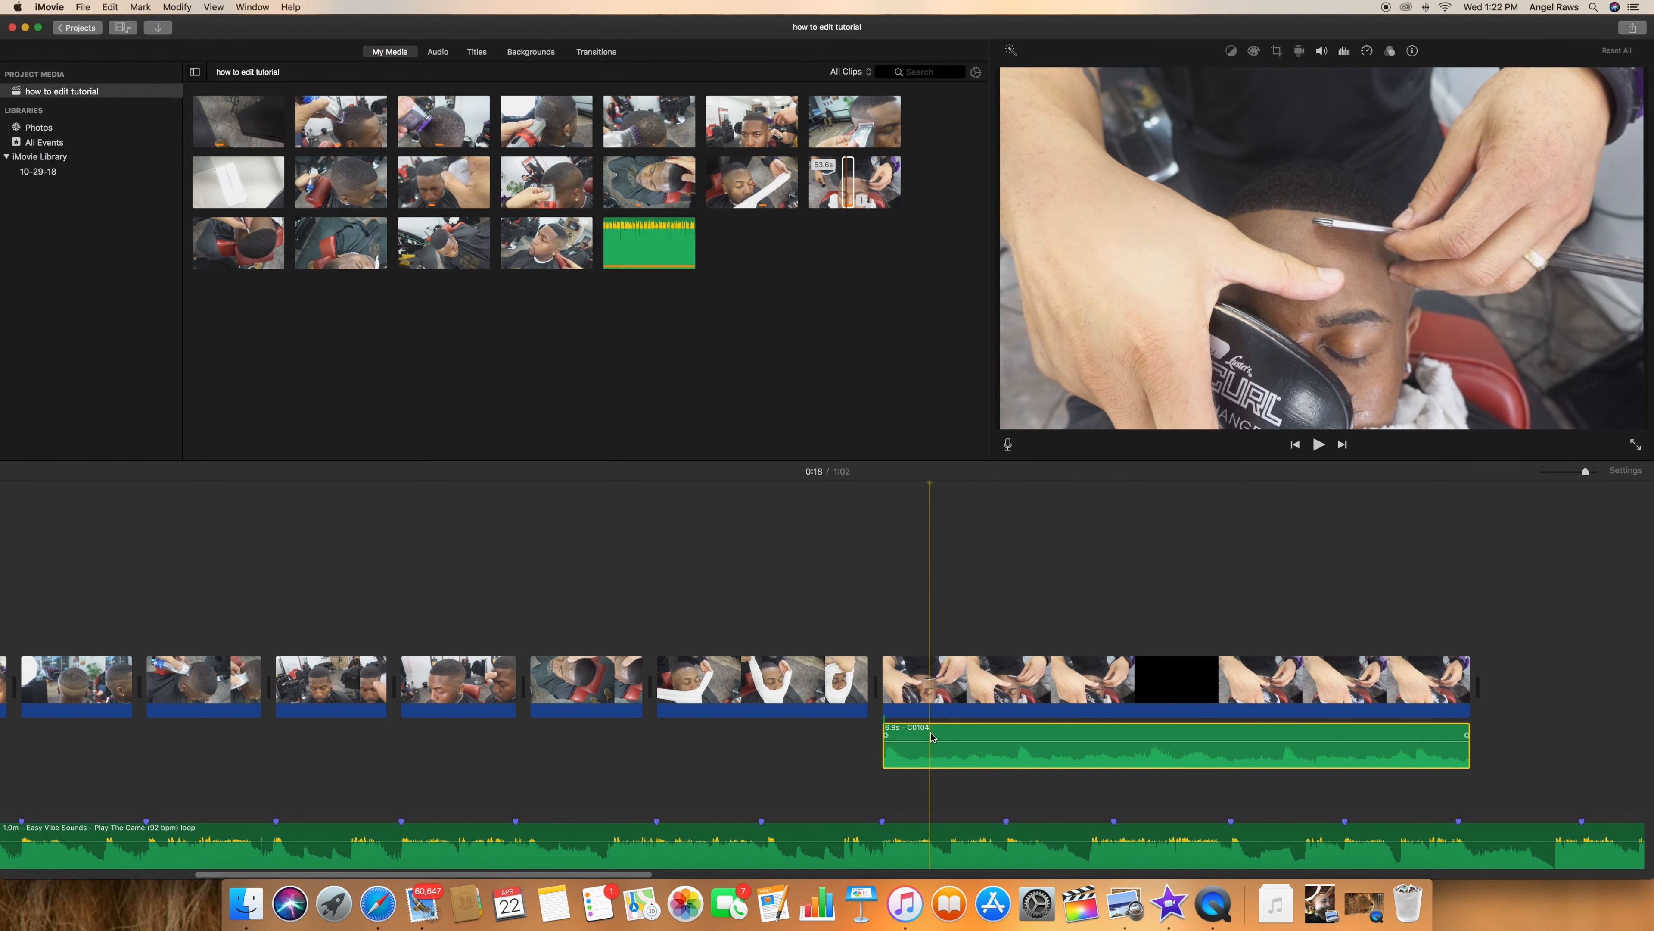
{"action": "key", "text": "Delete"}
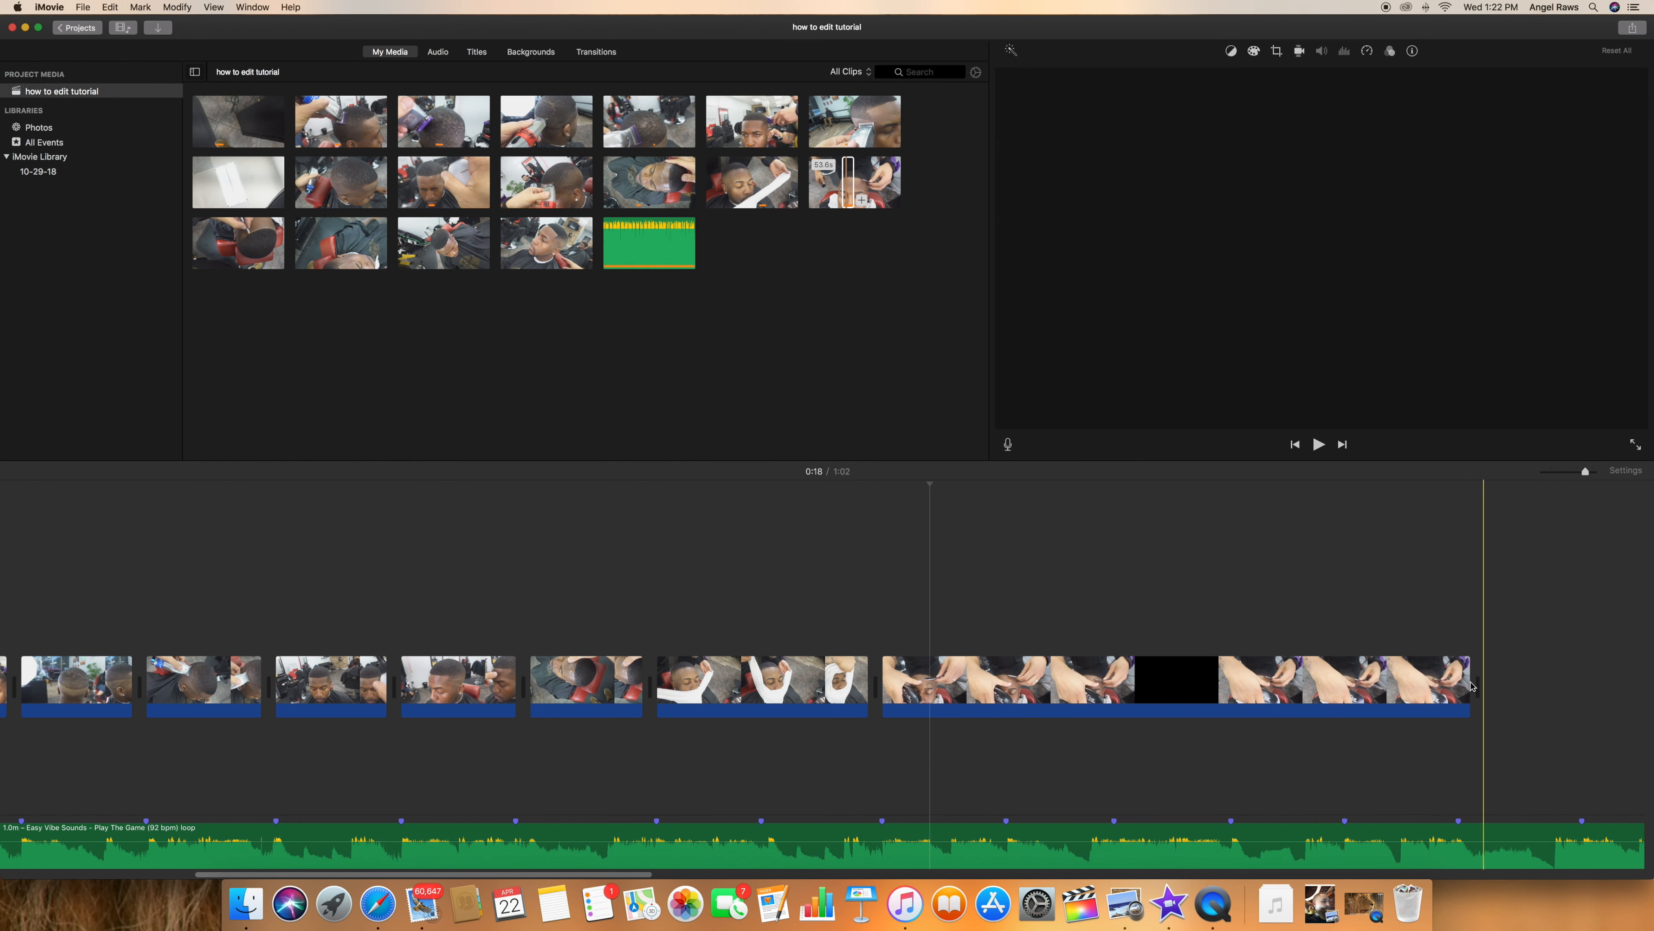
{"action": "left_click_drag", "start_coordinate": [1376, 683], "coordinate": [1005, 716]}
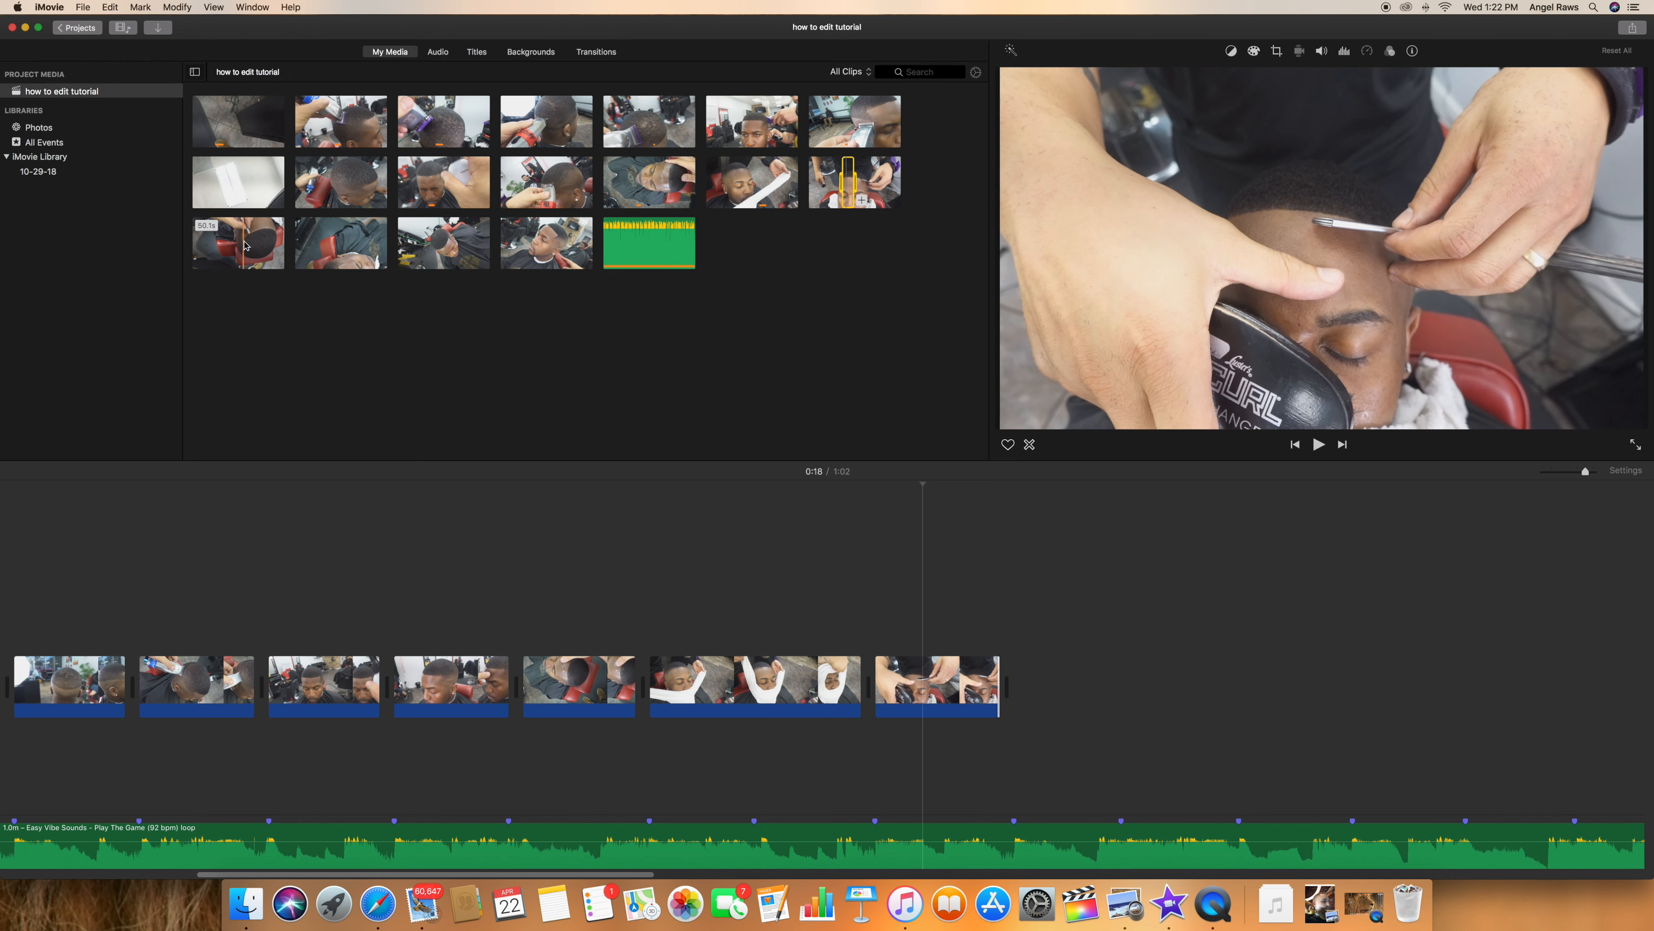
Append a section about 5.7 s long from the fifteenth media clip to the timeline, then detach and delete its audio.
{"action": "left_click", "coordinate": [218, 242]}
{"action": "left_click_drag", "start_coordinate": [194, 241], "coordinate": [1021, 692]}
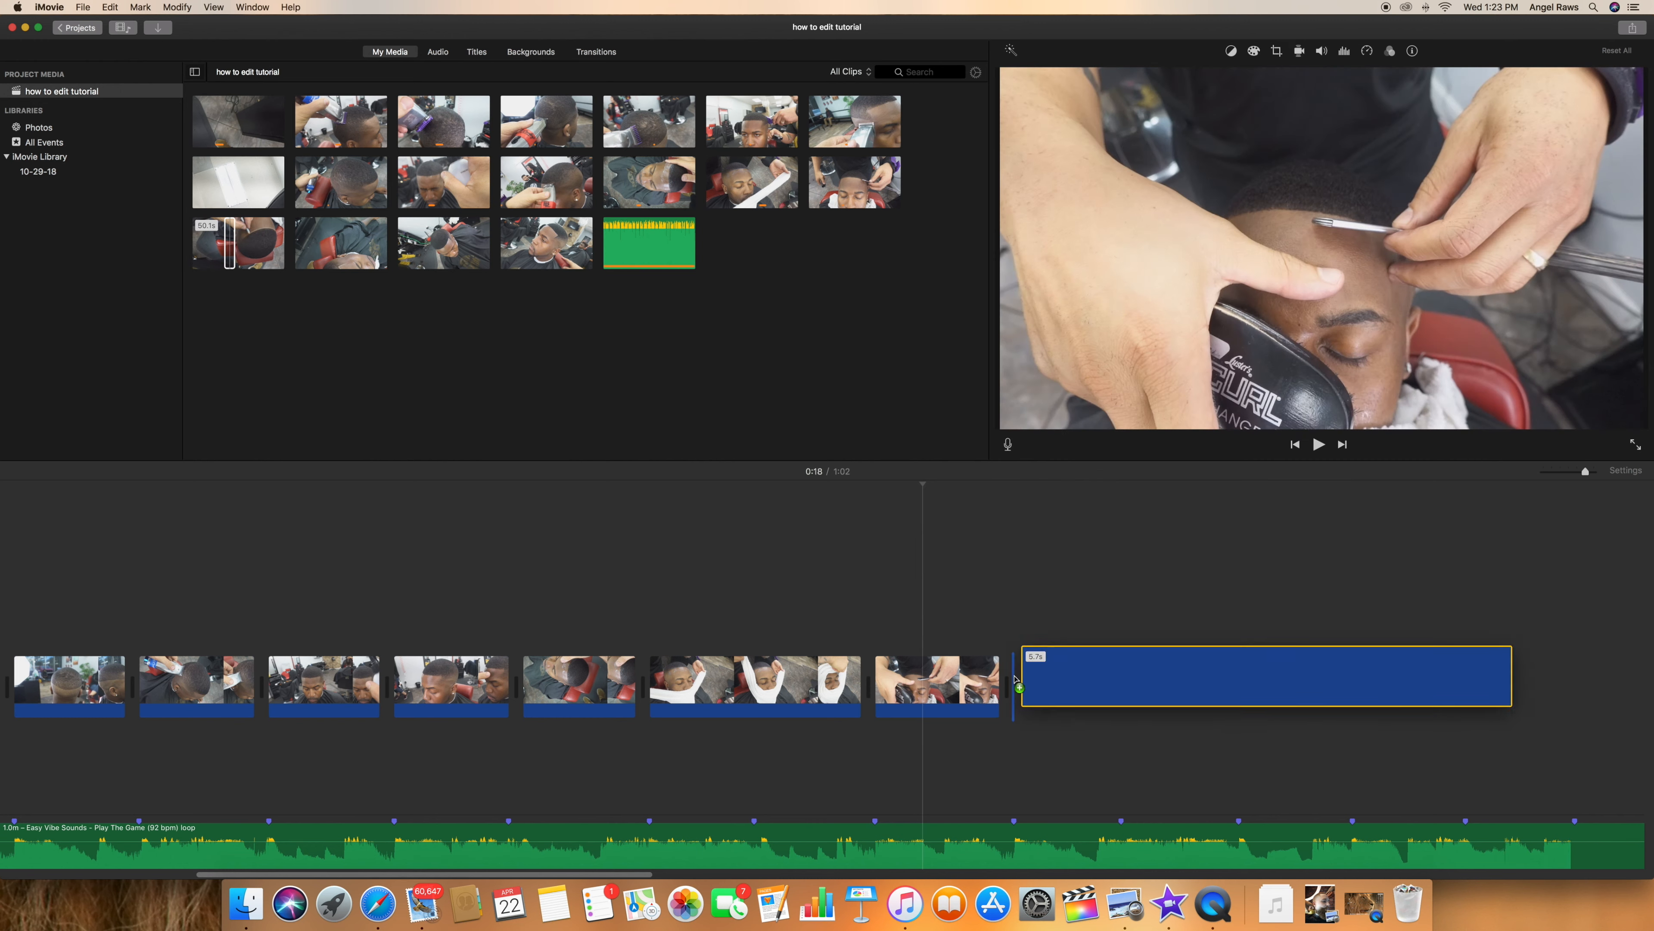
{"action": "right_click", "coordinate": [1100, 686]}
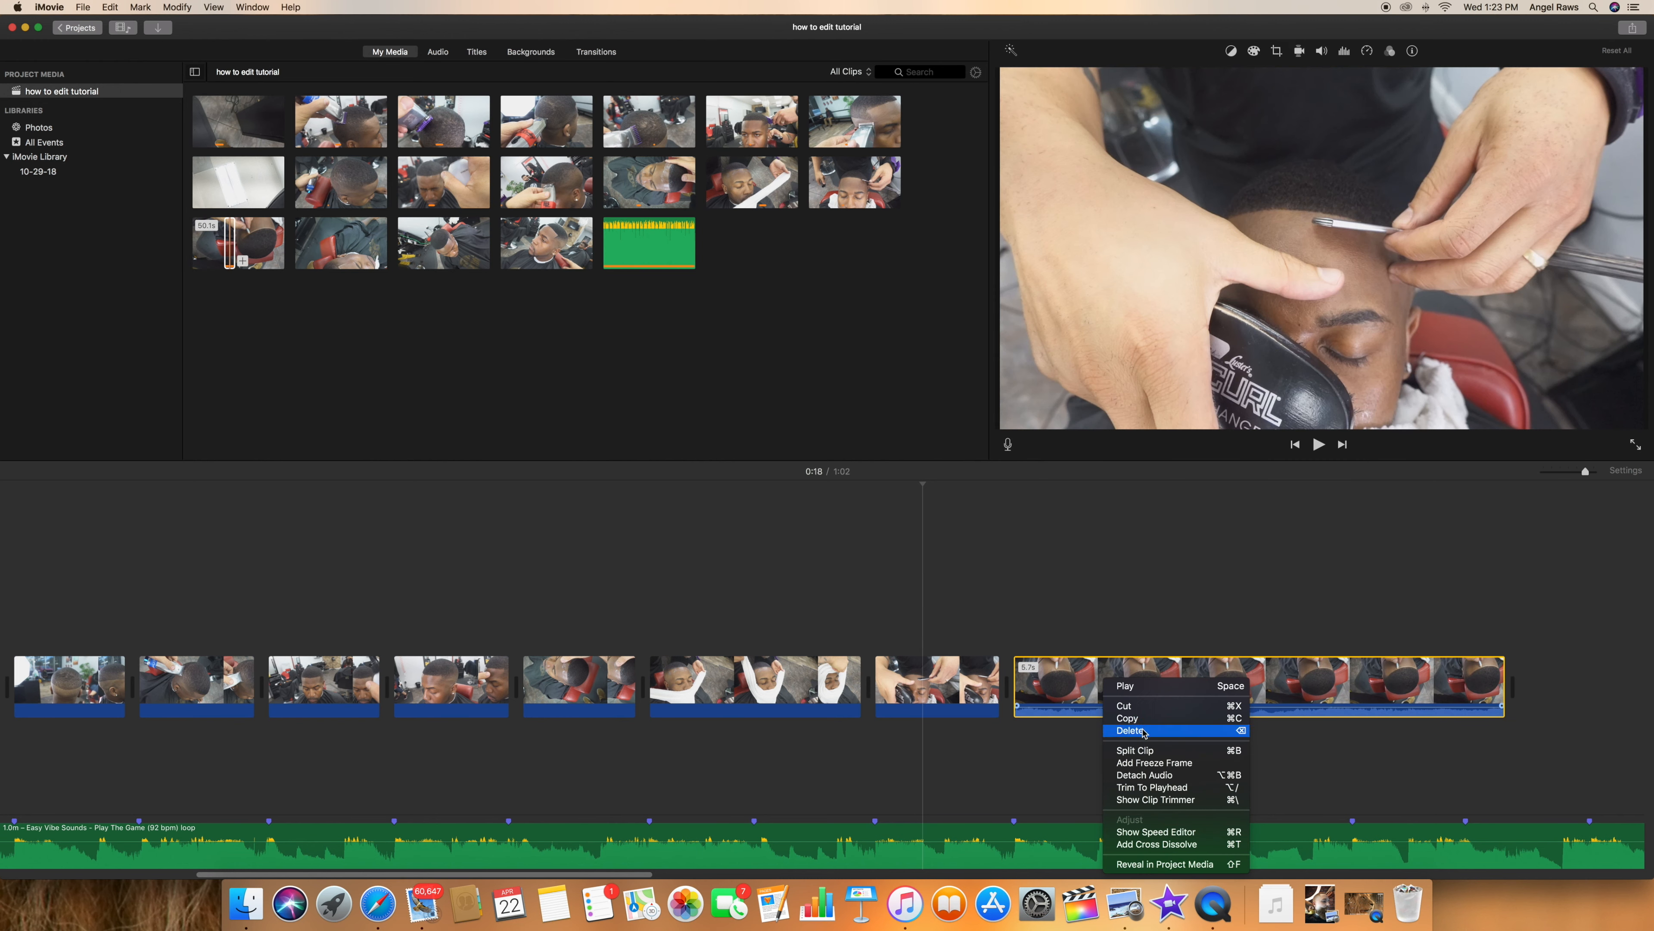
{"action": "left_click", "coordinate": [1155, 776]}
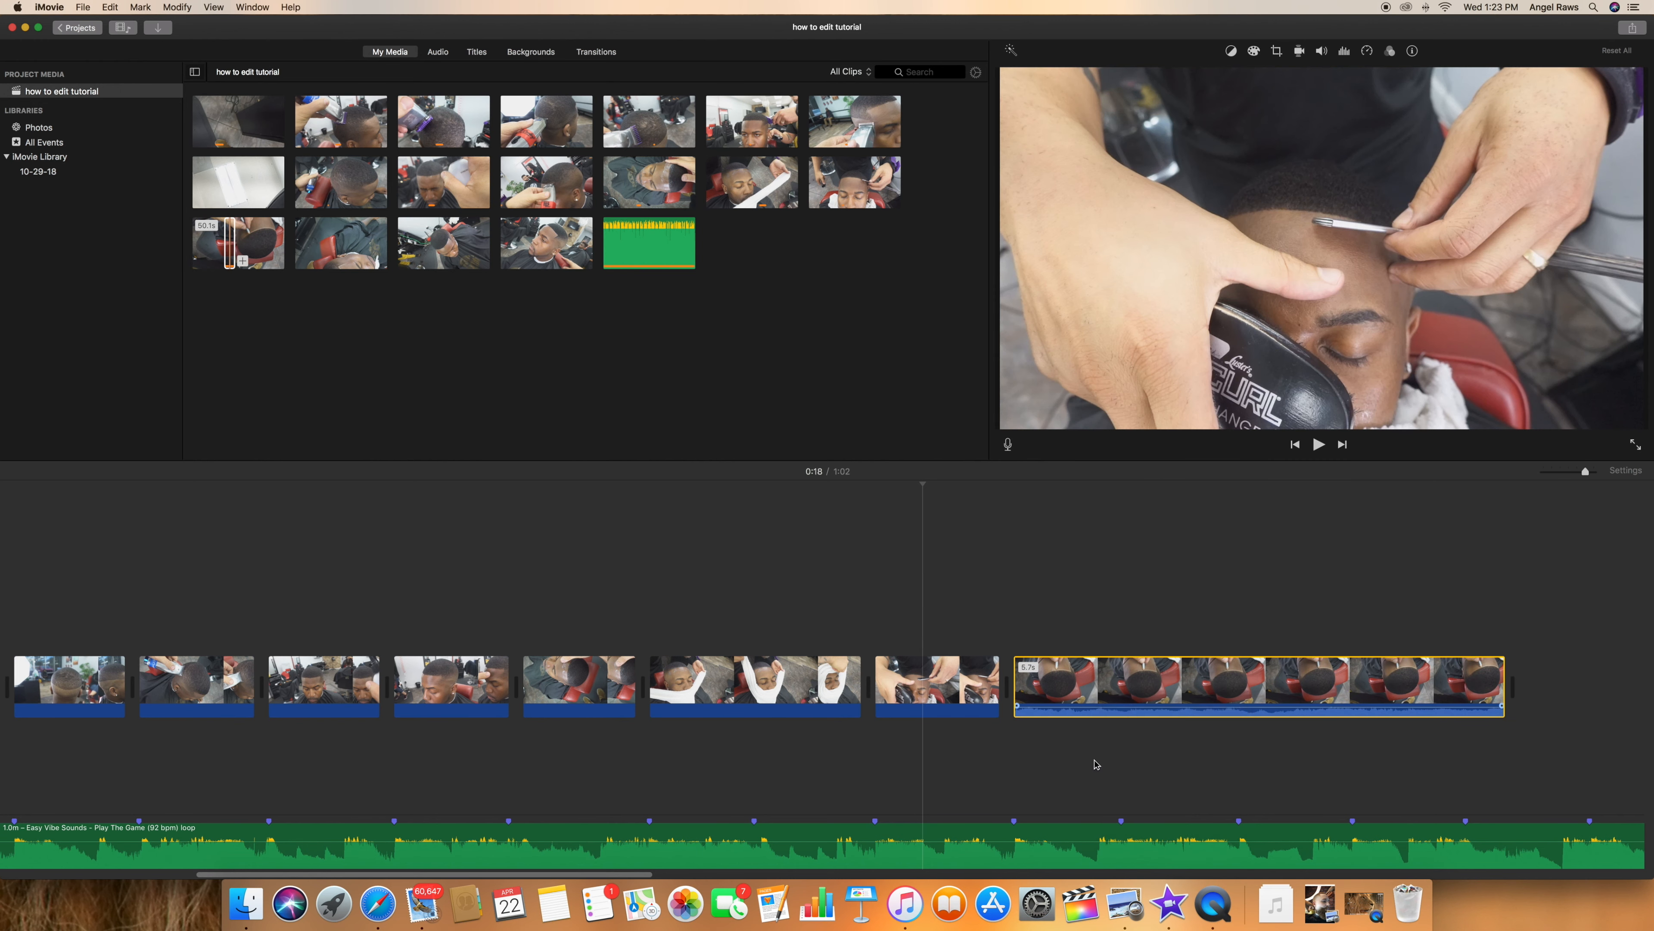
{"action": "left_click", "coordinate": [1078, 736]}
{"action": "key", "text": "BackSpace"}
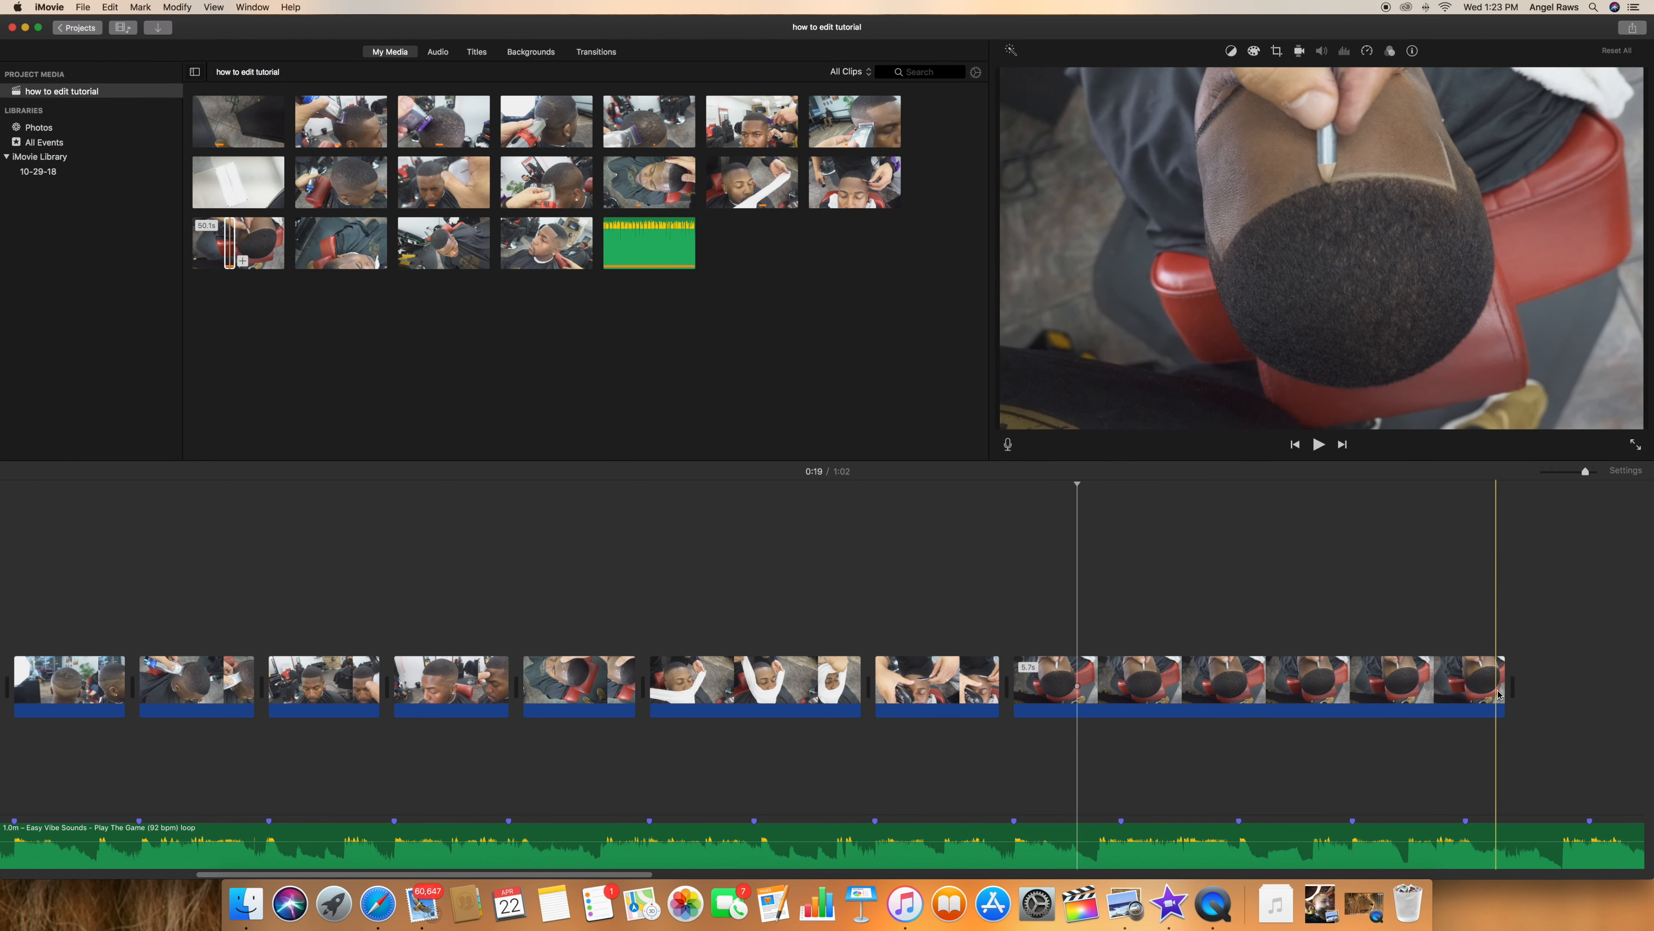
Trim the end of the fourteenth timeline clip to the next beat marker and play back the cut.
{"action": "left_click_drag", "start_coordinate": [1503, 688], "coordinate": [1114, 708]}
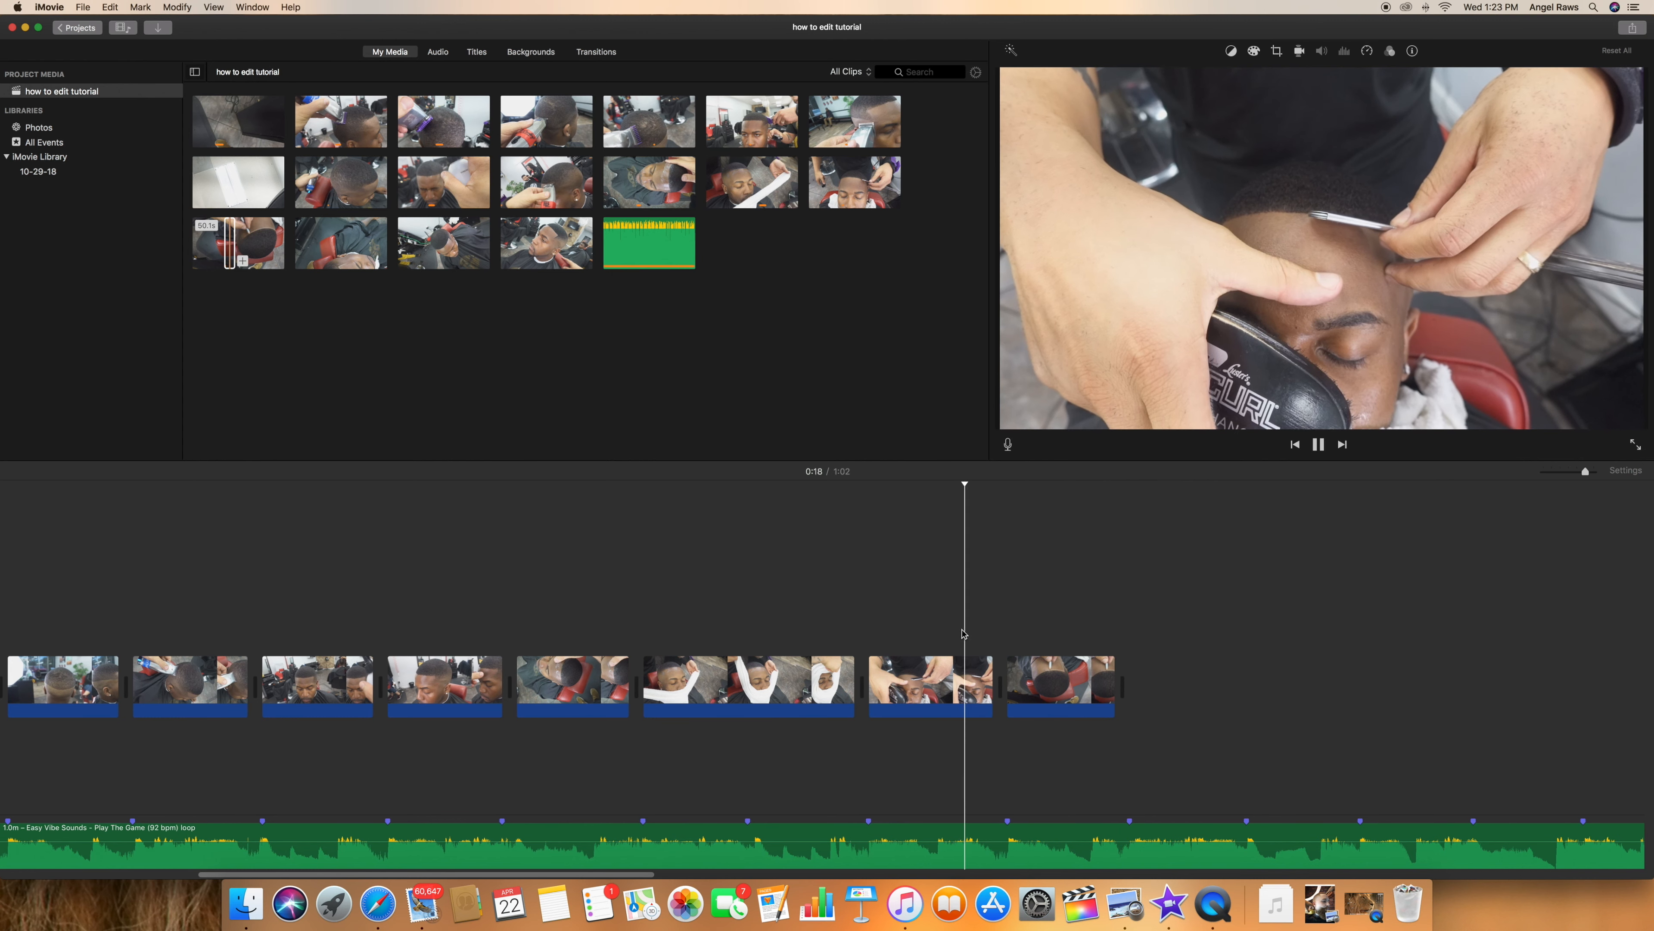
{"action": "key", "text": "space"}
{"action": "key", "text": "space"}
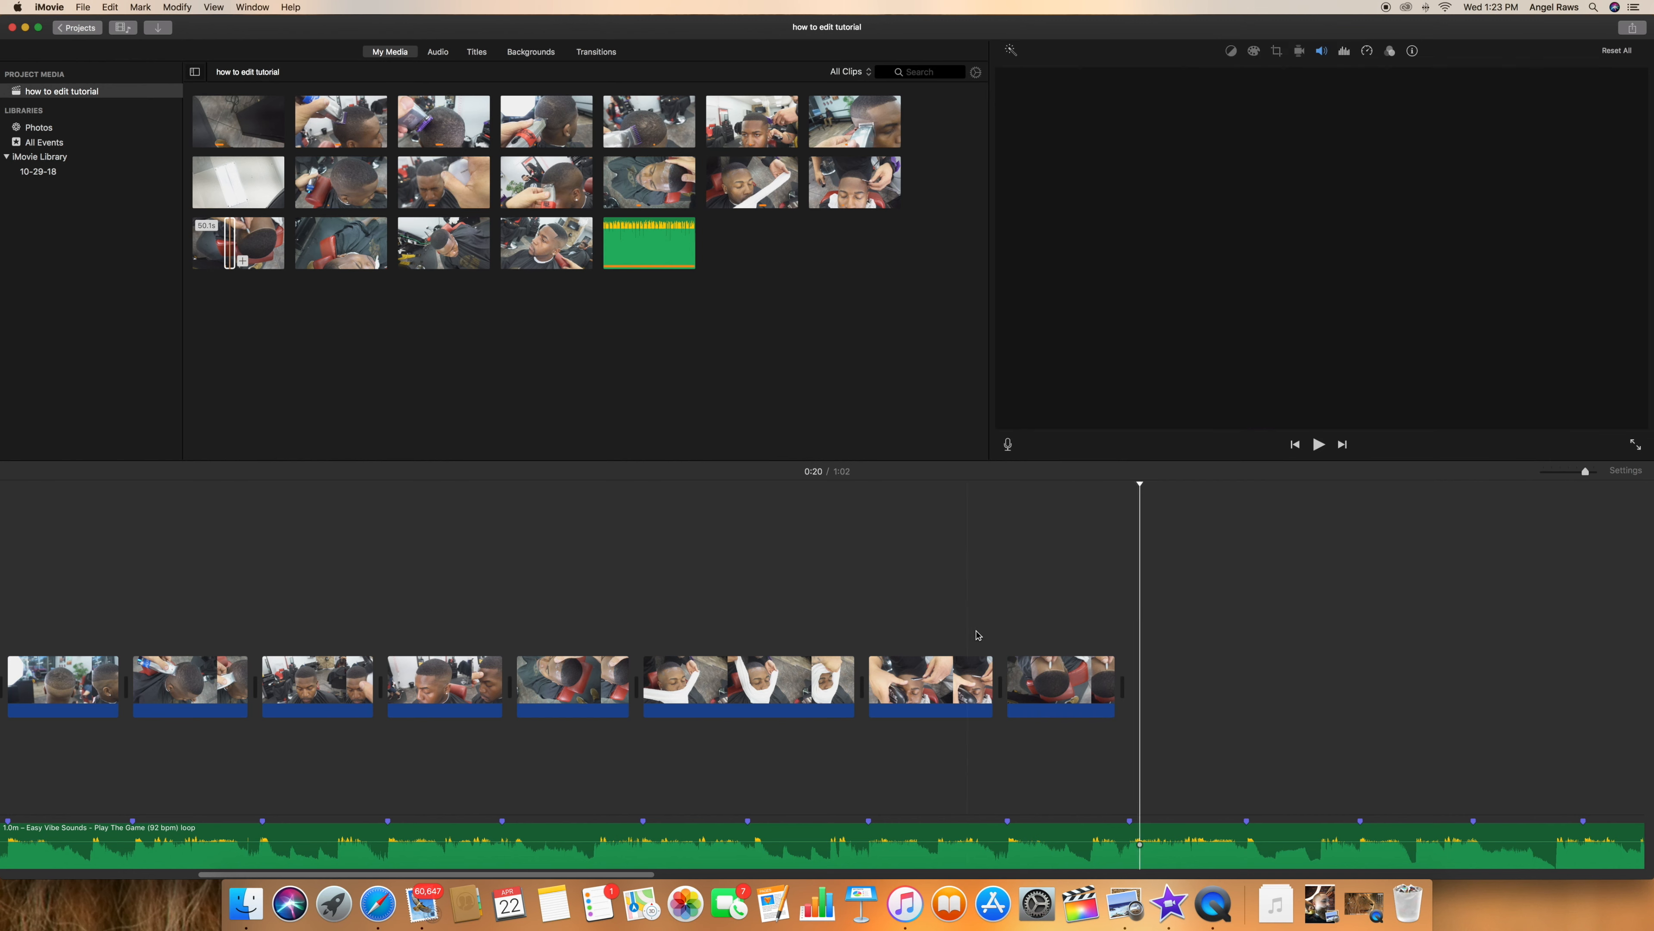
Append a section of the sixteenth media clip to the timeline, then detach and delete its audio.
{"action": "left_click", "coordinate": [333, 248]}
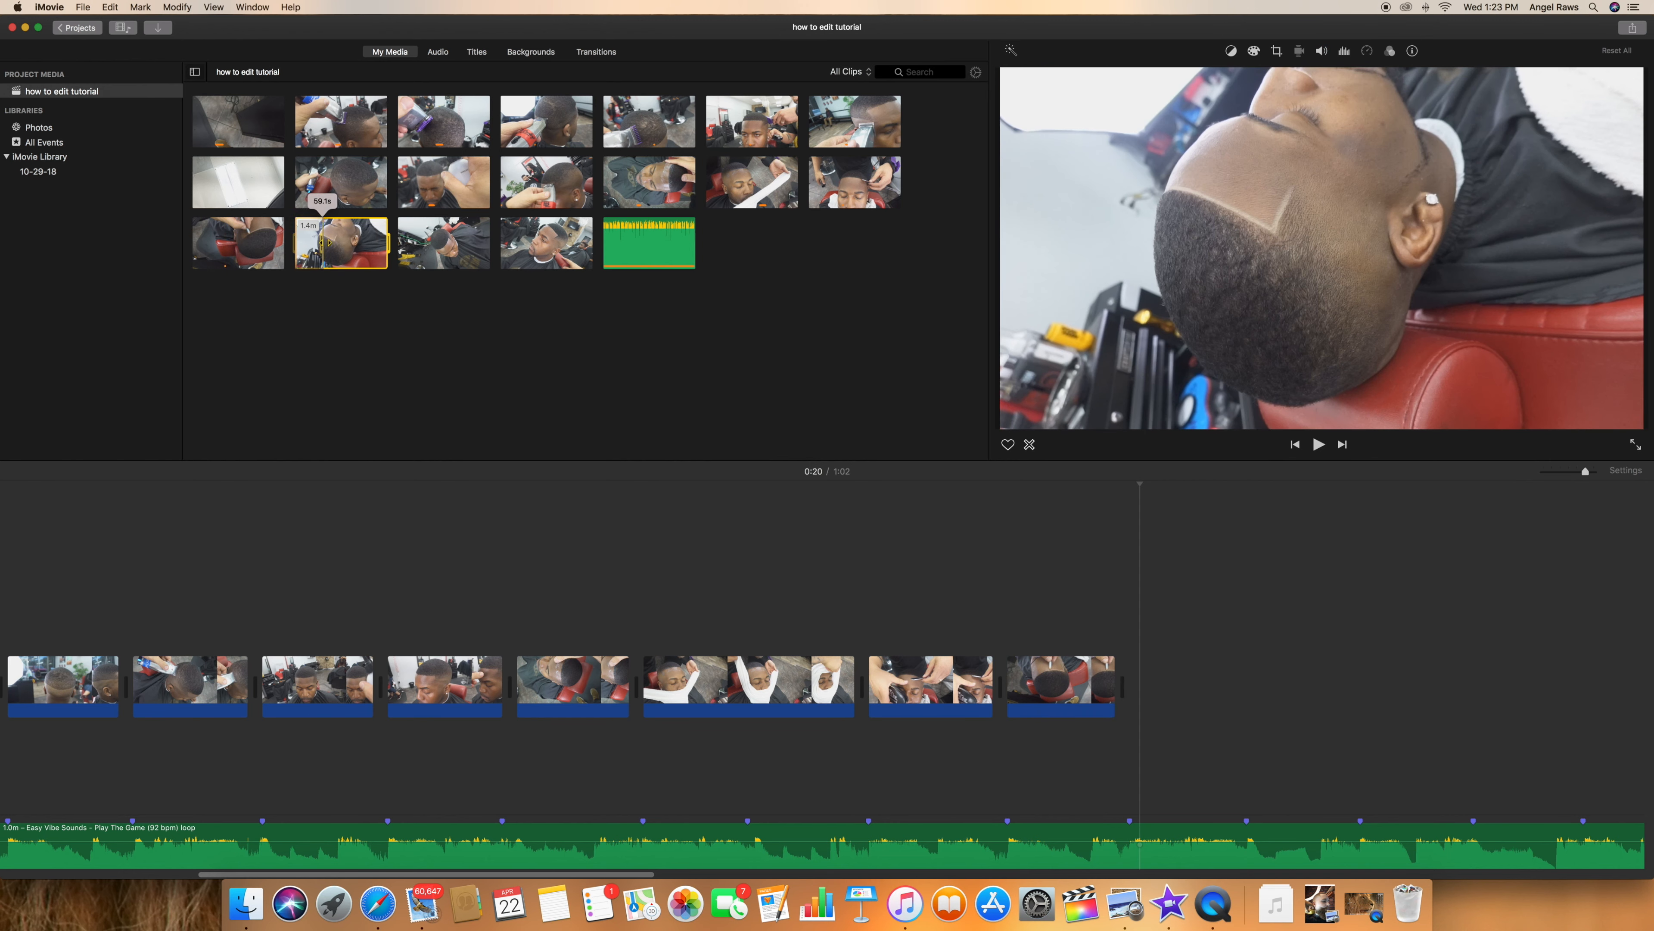
{"action": "left_click_drag", "start_coordinate": [326, 242], "coordinate": [1153, 681]}
{"action": "right_click", "coordinate": [1244, 683]}
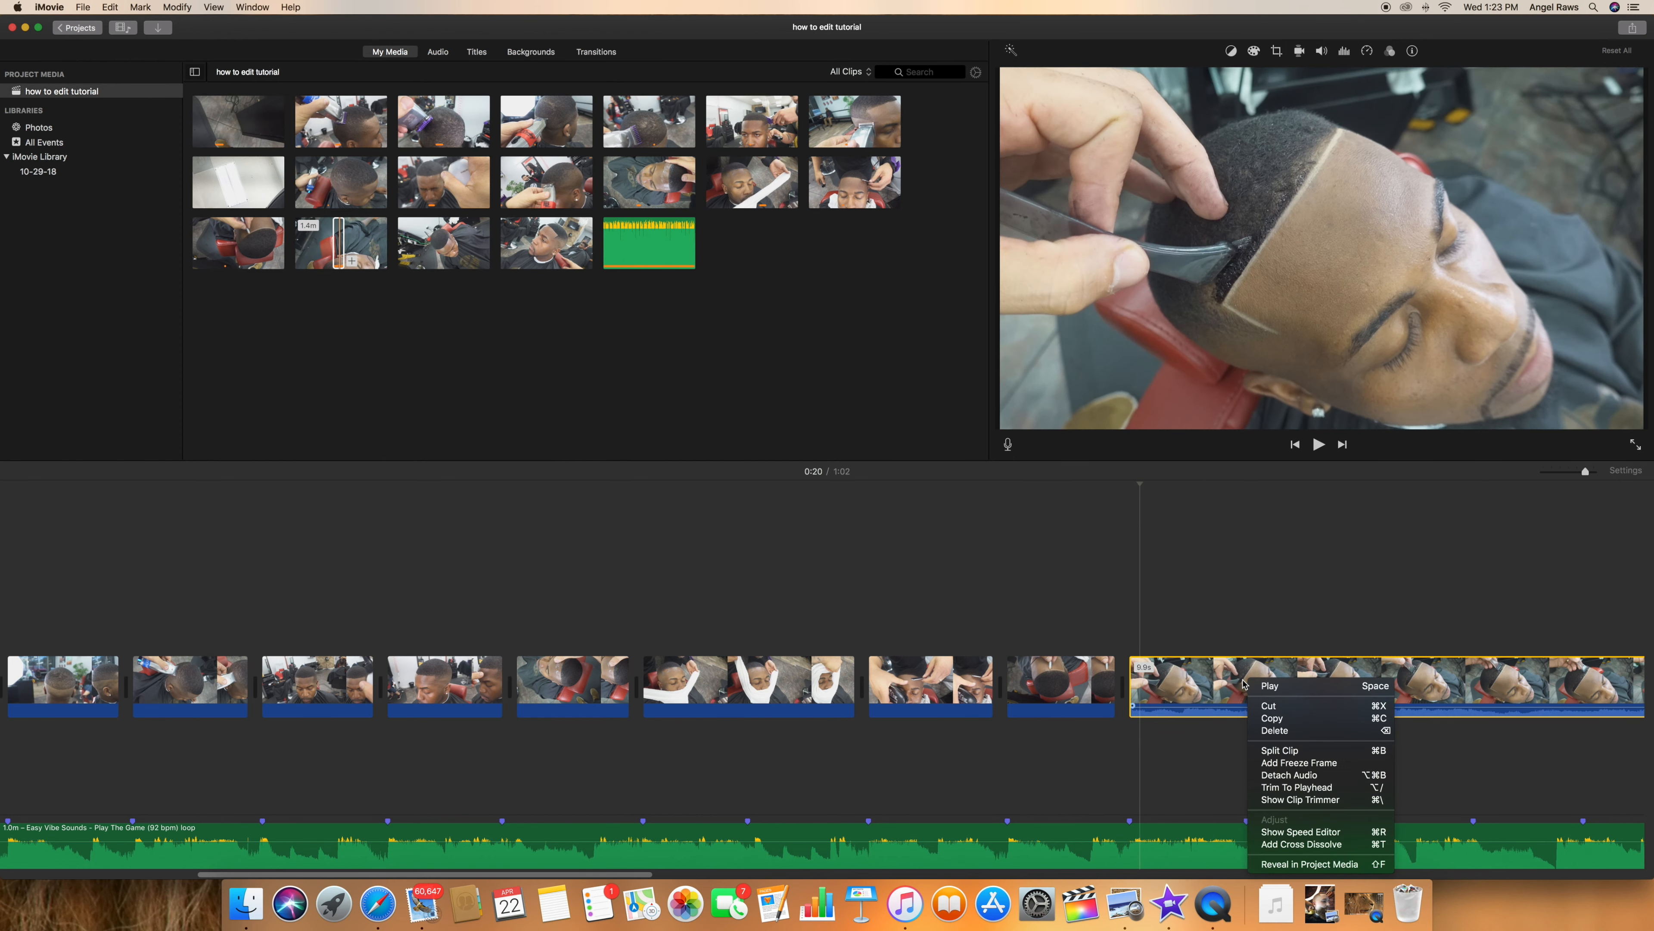
{"action": "left_click", "coordinate": [1290, 775]}
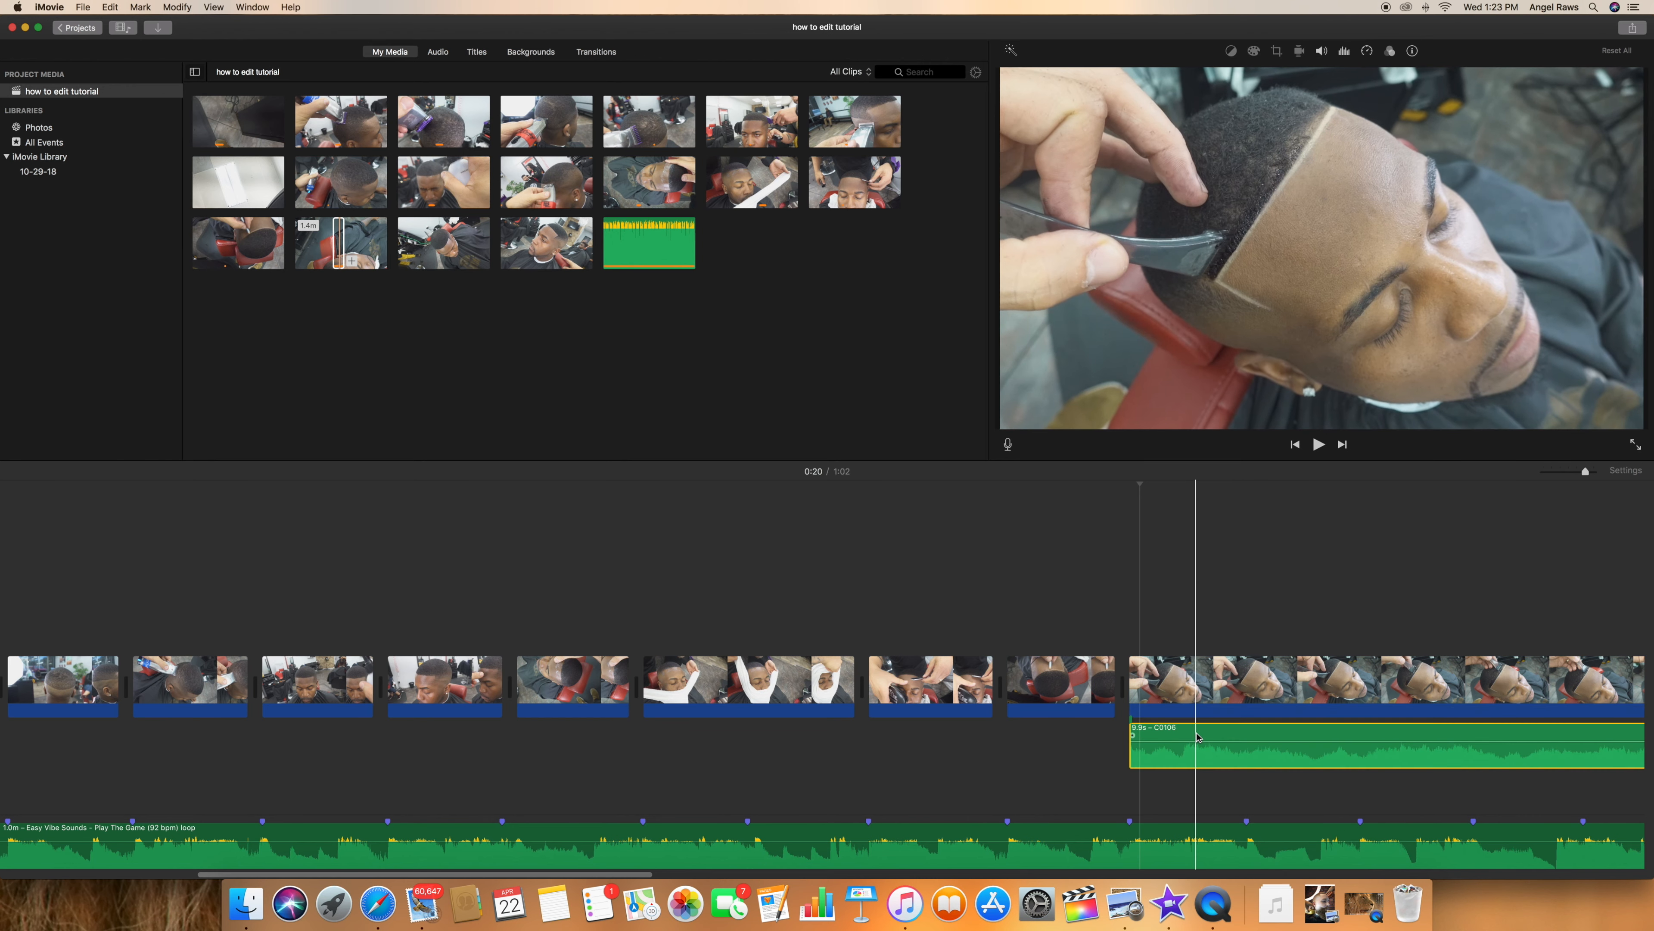
{"action": "key", "text": "Delete"}
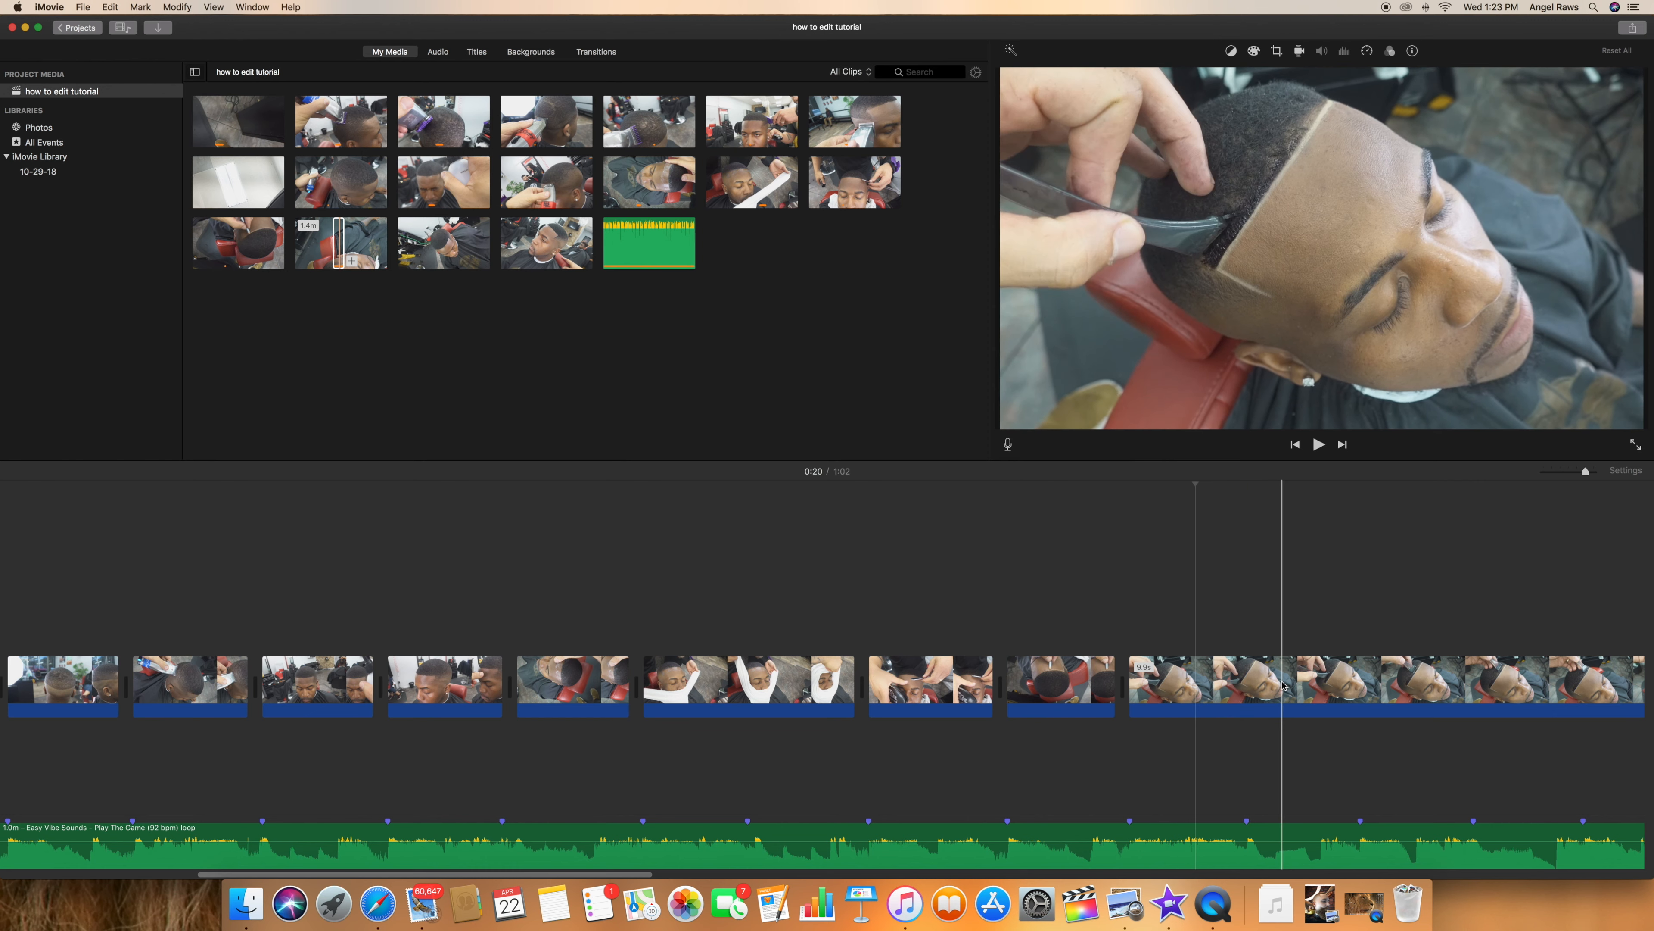
Trim the end of the fifteenth timeline clip back to the first beat marker after its start.
{"action": "scroll", "coordinate": [1283, 685], "scroll_direction": "right", "scroll_amount": 10}
{"action": "scroll", "coordinate": [1300, 678], "scroll_direction": "left", "scroll_amount": 3}
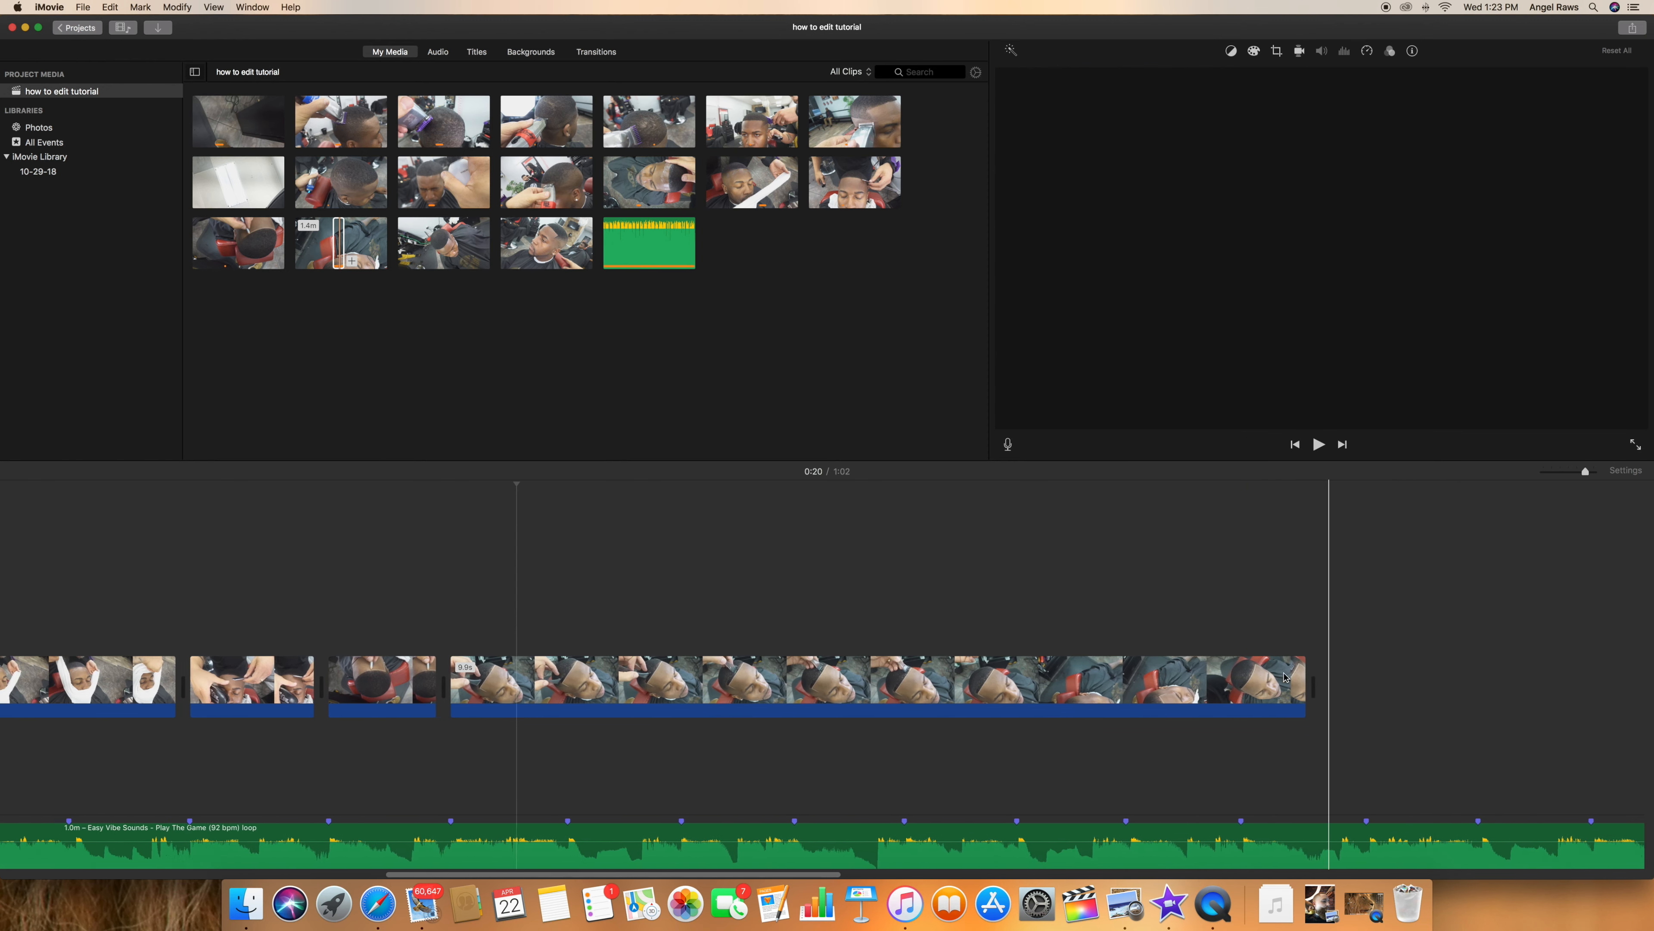
{"action": "left_click_drag", "start_coordinate": [1319, 673], "coordinate": [575, 697]}
{"action": "scroll", "coordinate": [707, 531], "scroll_direction": "left", "scroll_amount": 3}
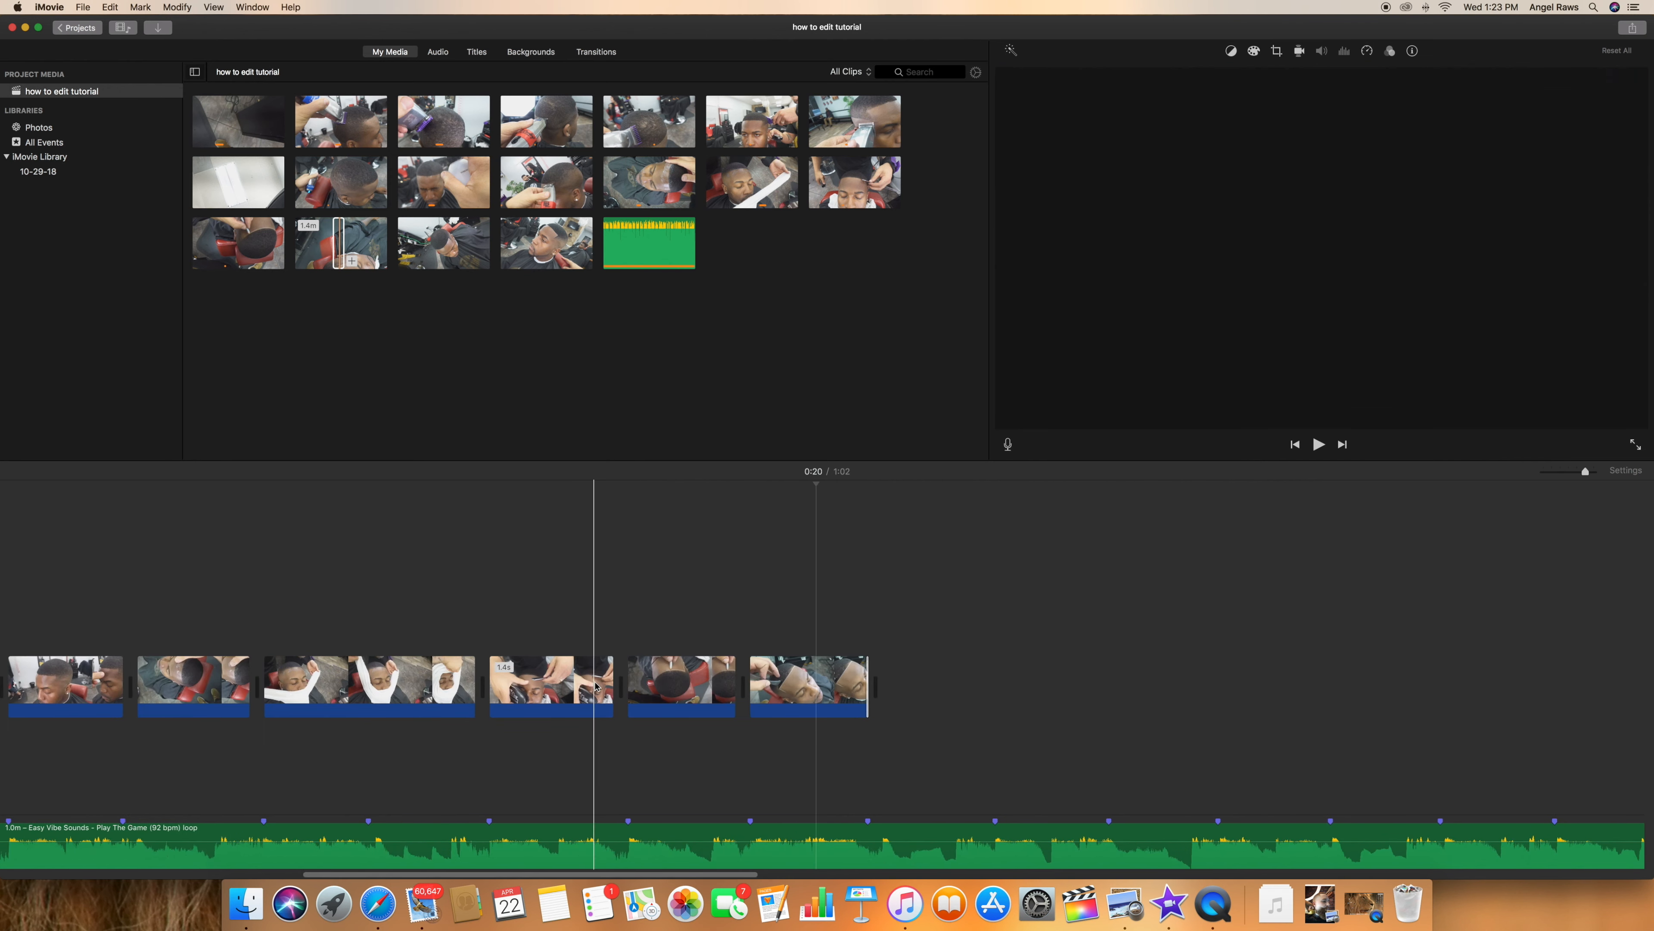
Append a section about 13.1 s long from the seventeenth media clip to the timeline, then detach and delete its audio.
{"action": "left_click", "coordinate": [433, 249]}
{"action": "left_click_drag", "start_coordinate": [399, 243], "coordinate": [450, 247]}
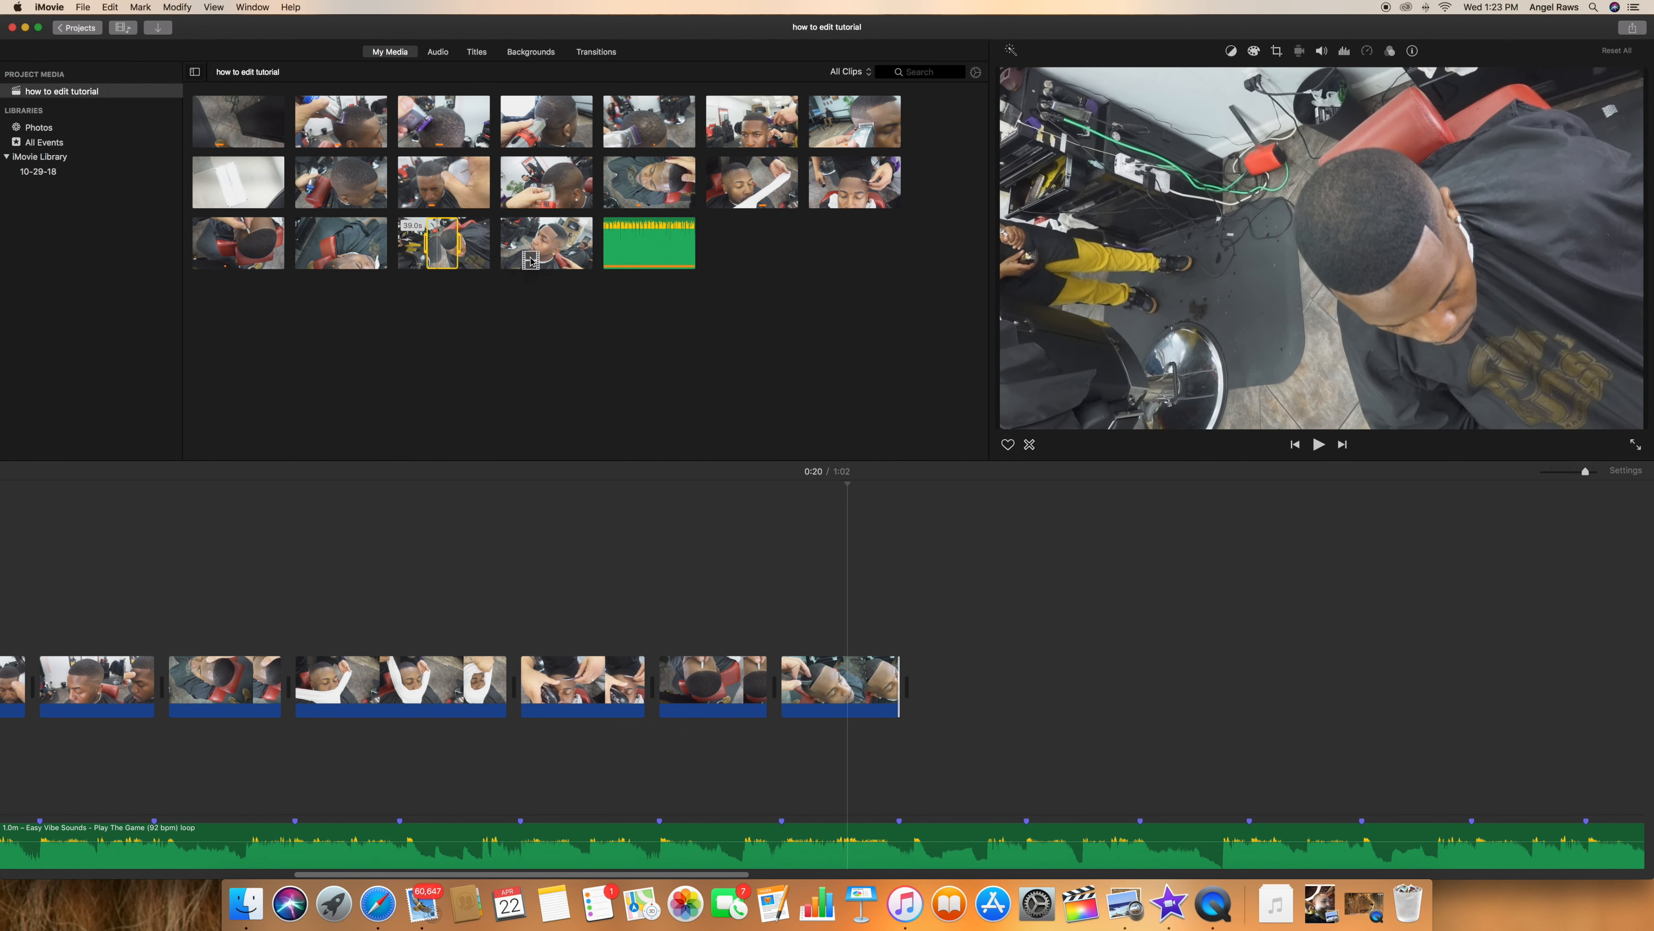
{"action": "left_click_drag", "start_coordinate": [531, 261], "coordinate": [954, 627]}
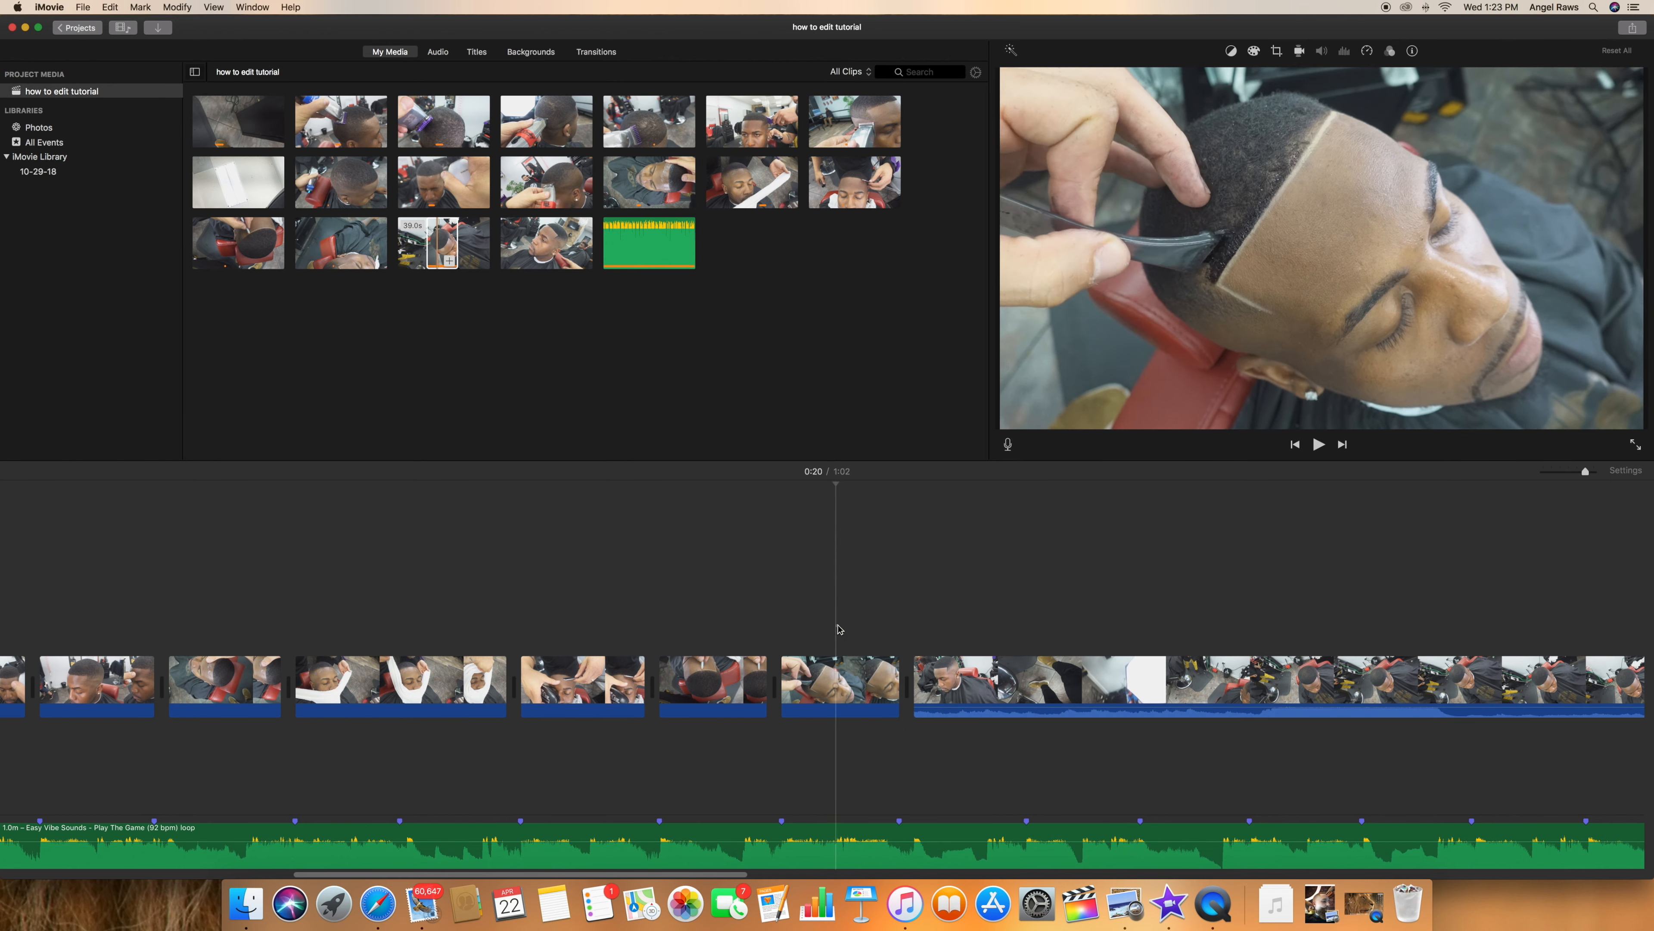
{"action": "right_click", "coordinate": [971, 684]}
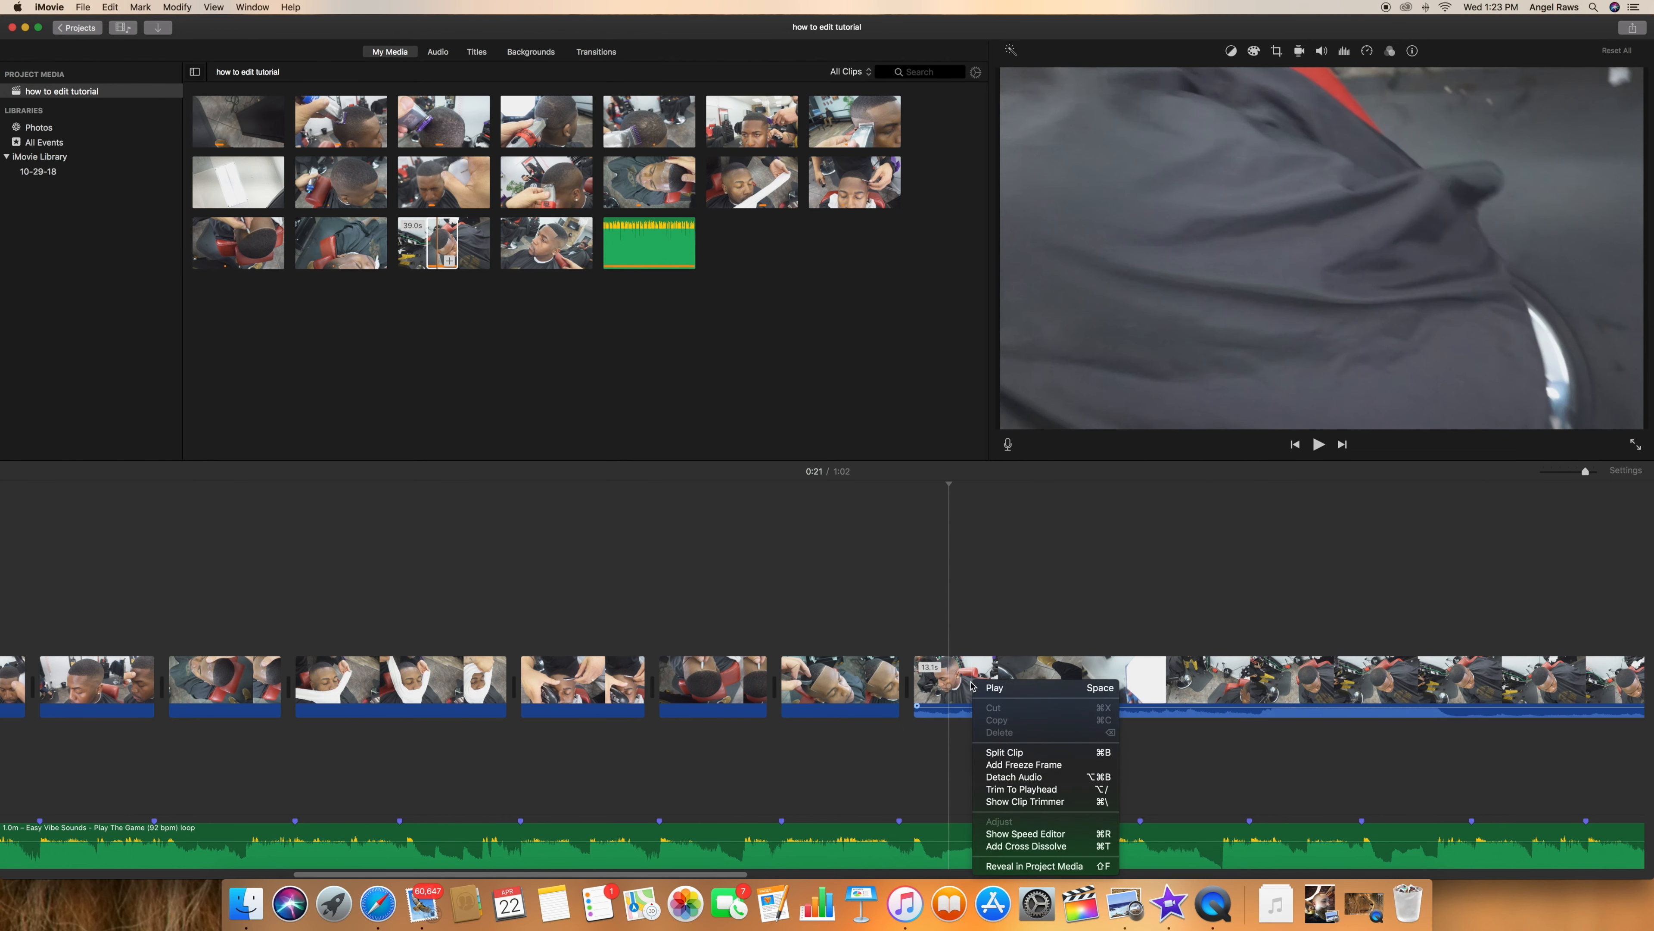
{"action": "left_click", "coordinate": [1029, 777]}
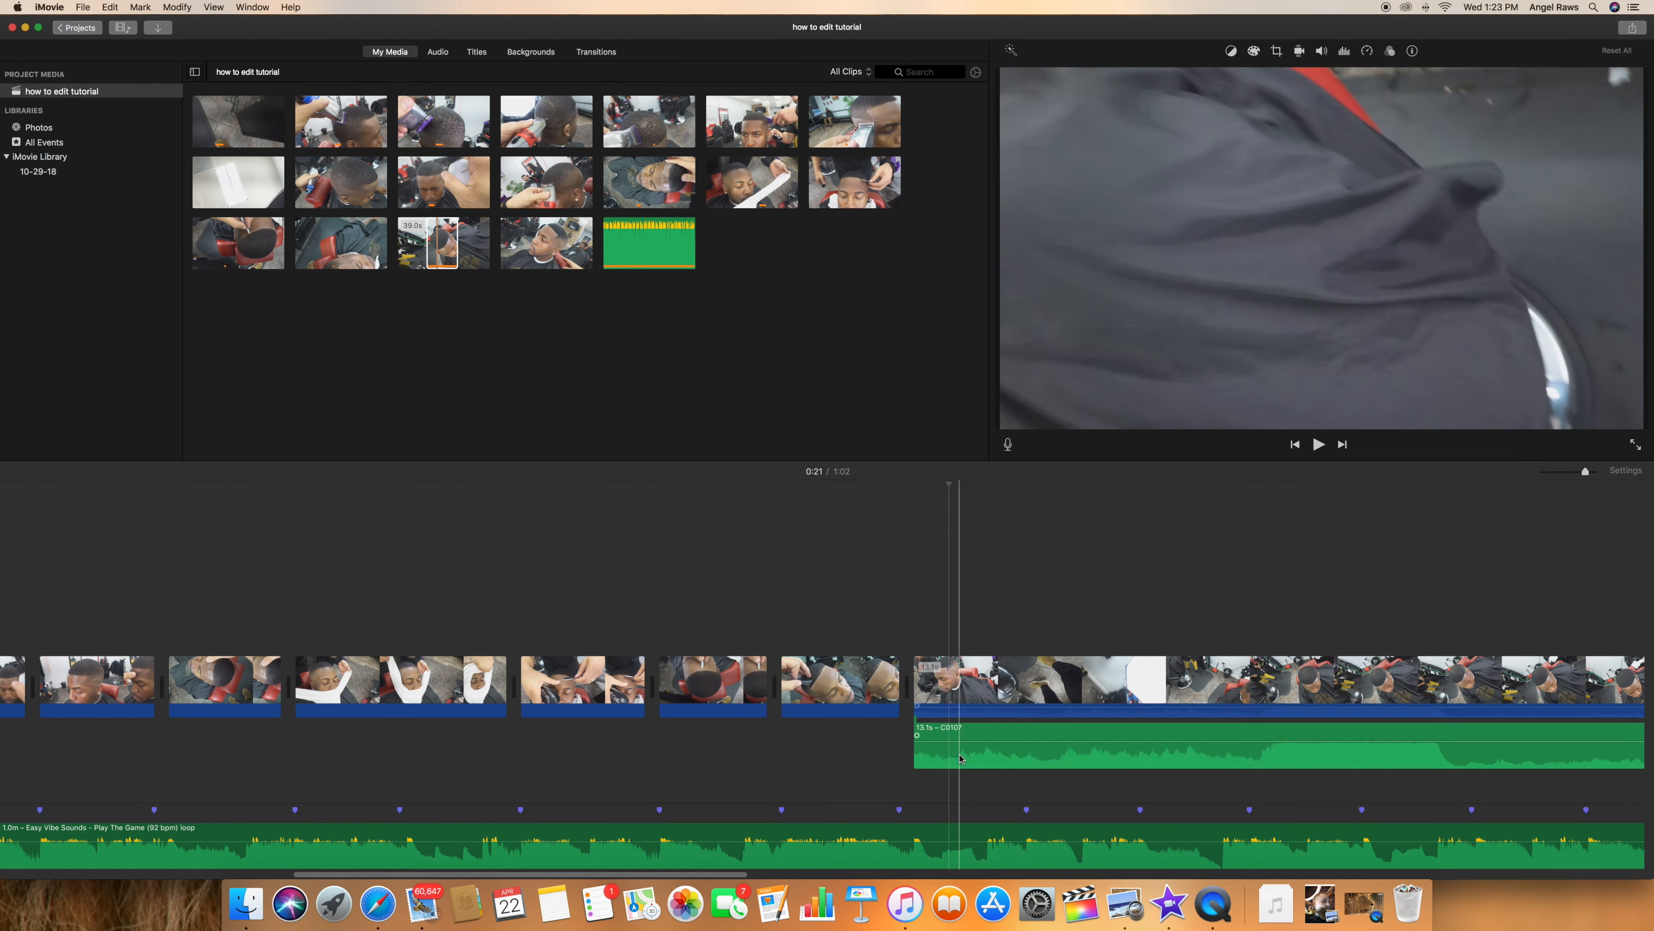
{"action": "left_click", "coordinate": [992, 733]}
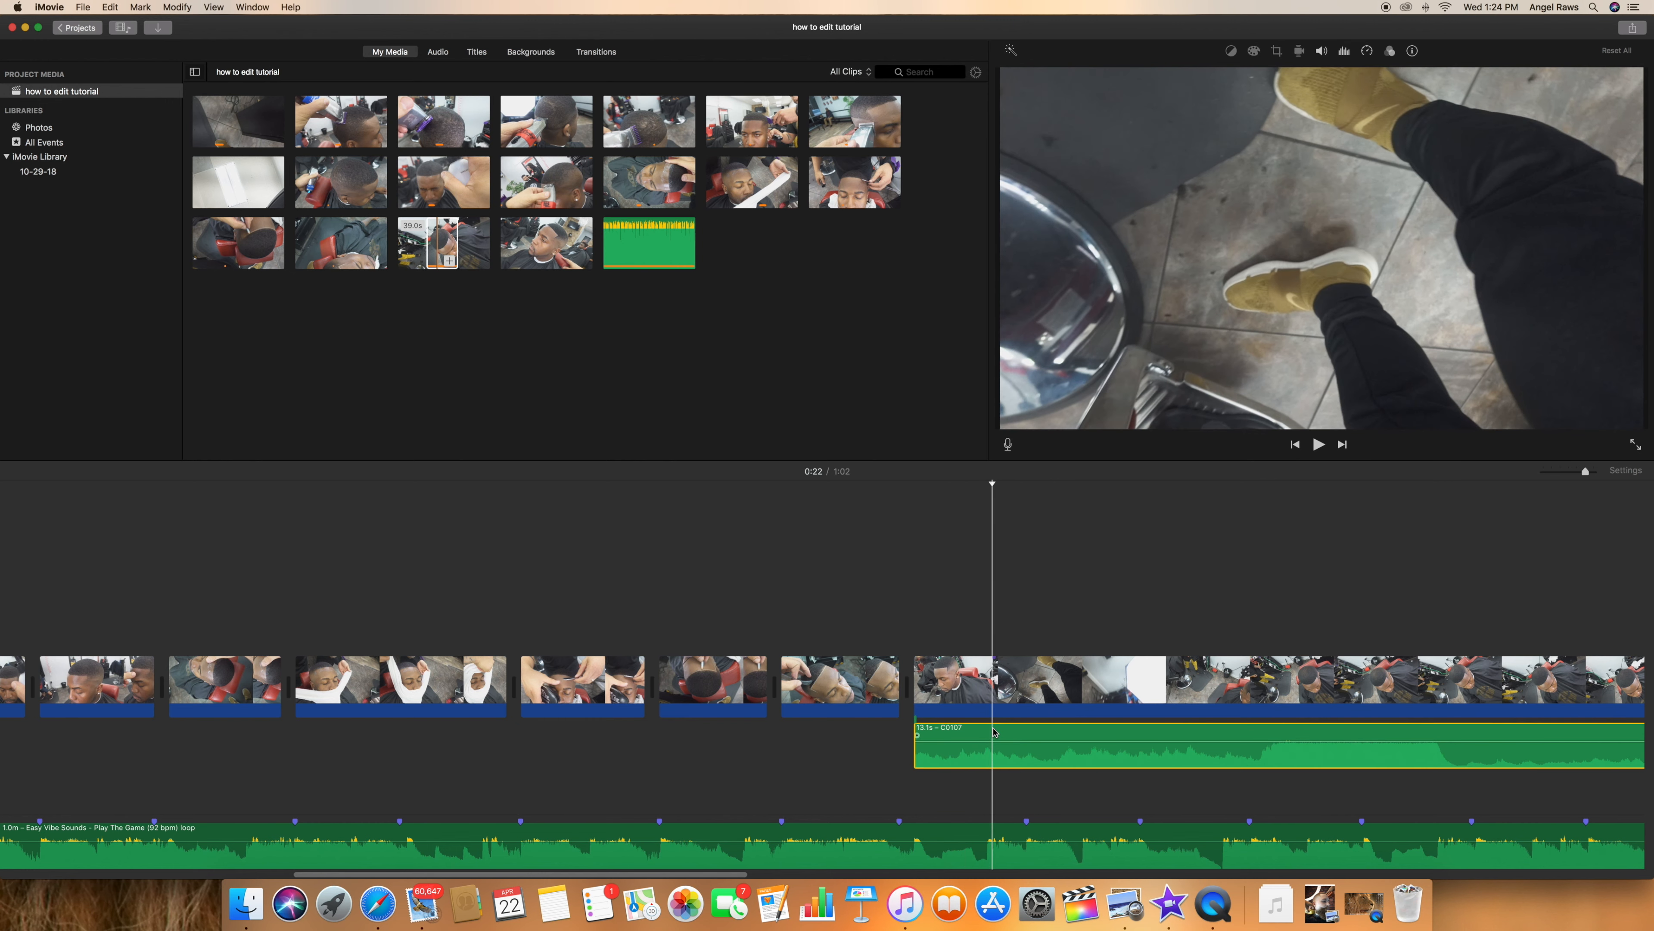
{"action": "key", "text": "Delete"}
Trim the opening off the sixteenth timeline clip and trim its end back to the third beat marker after its start.
{"action": "scroll", "coordinate": [773, 679], "scroll_direction": "right", "scroll_amount": 5}
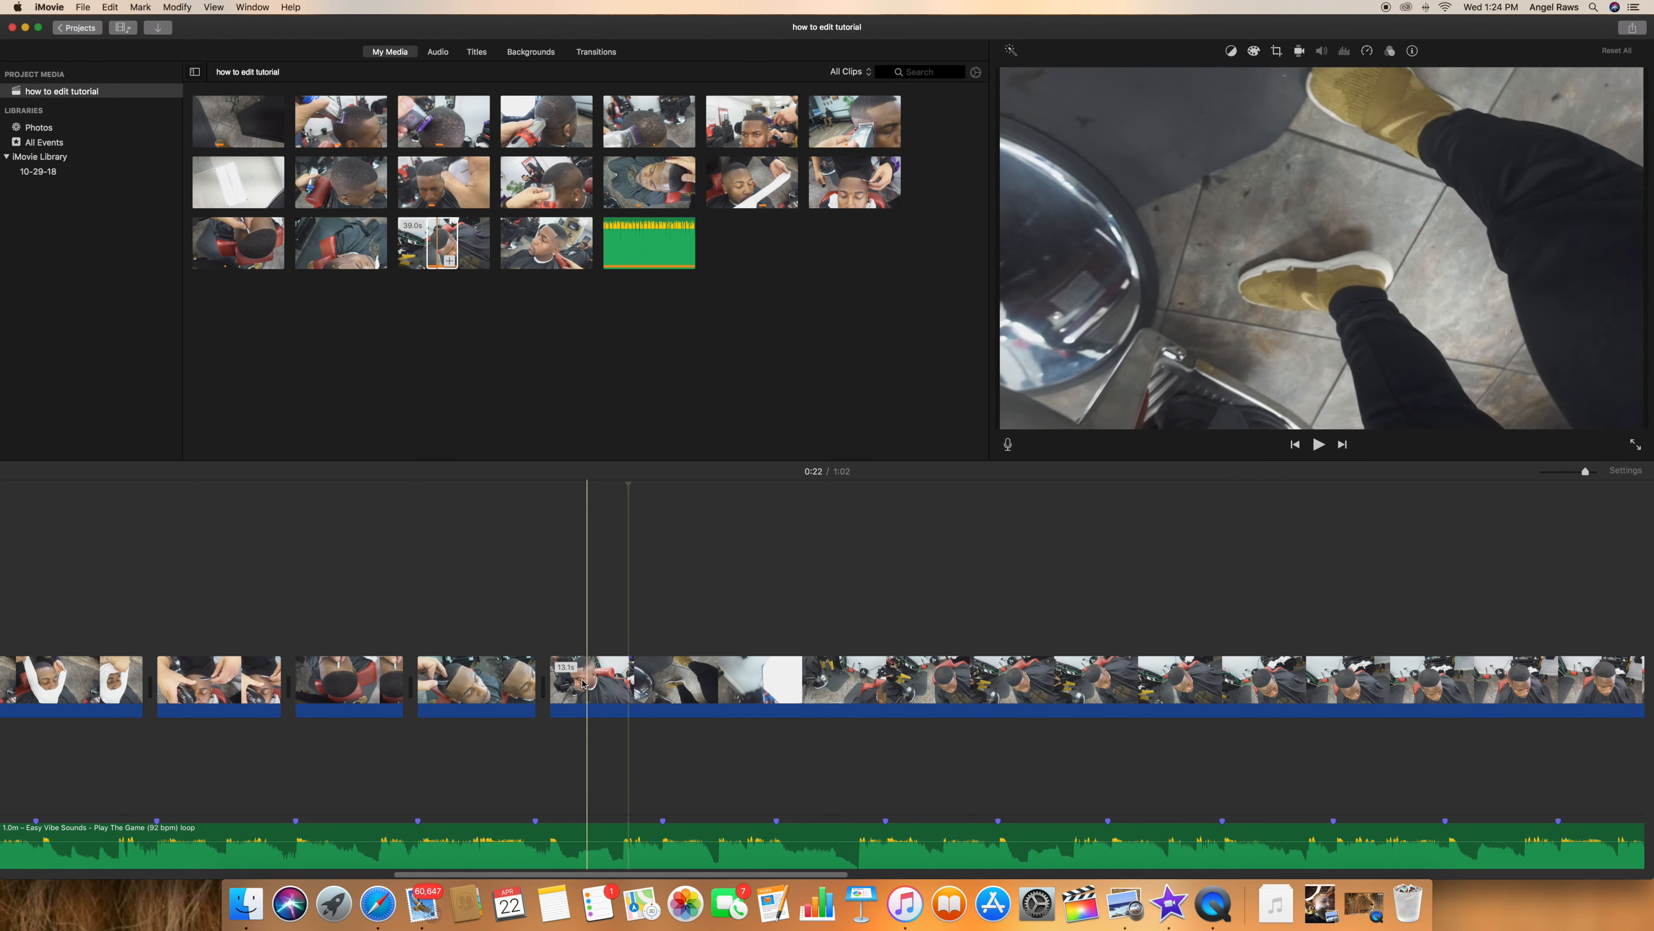
{"action": "left_click_drag", "start_coordinate": [551, 678], "coordinate": [1130, 683]}
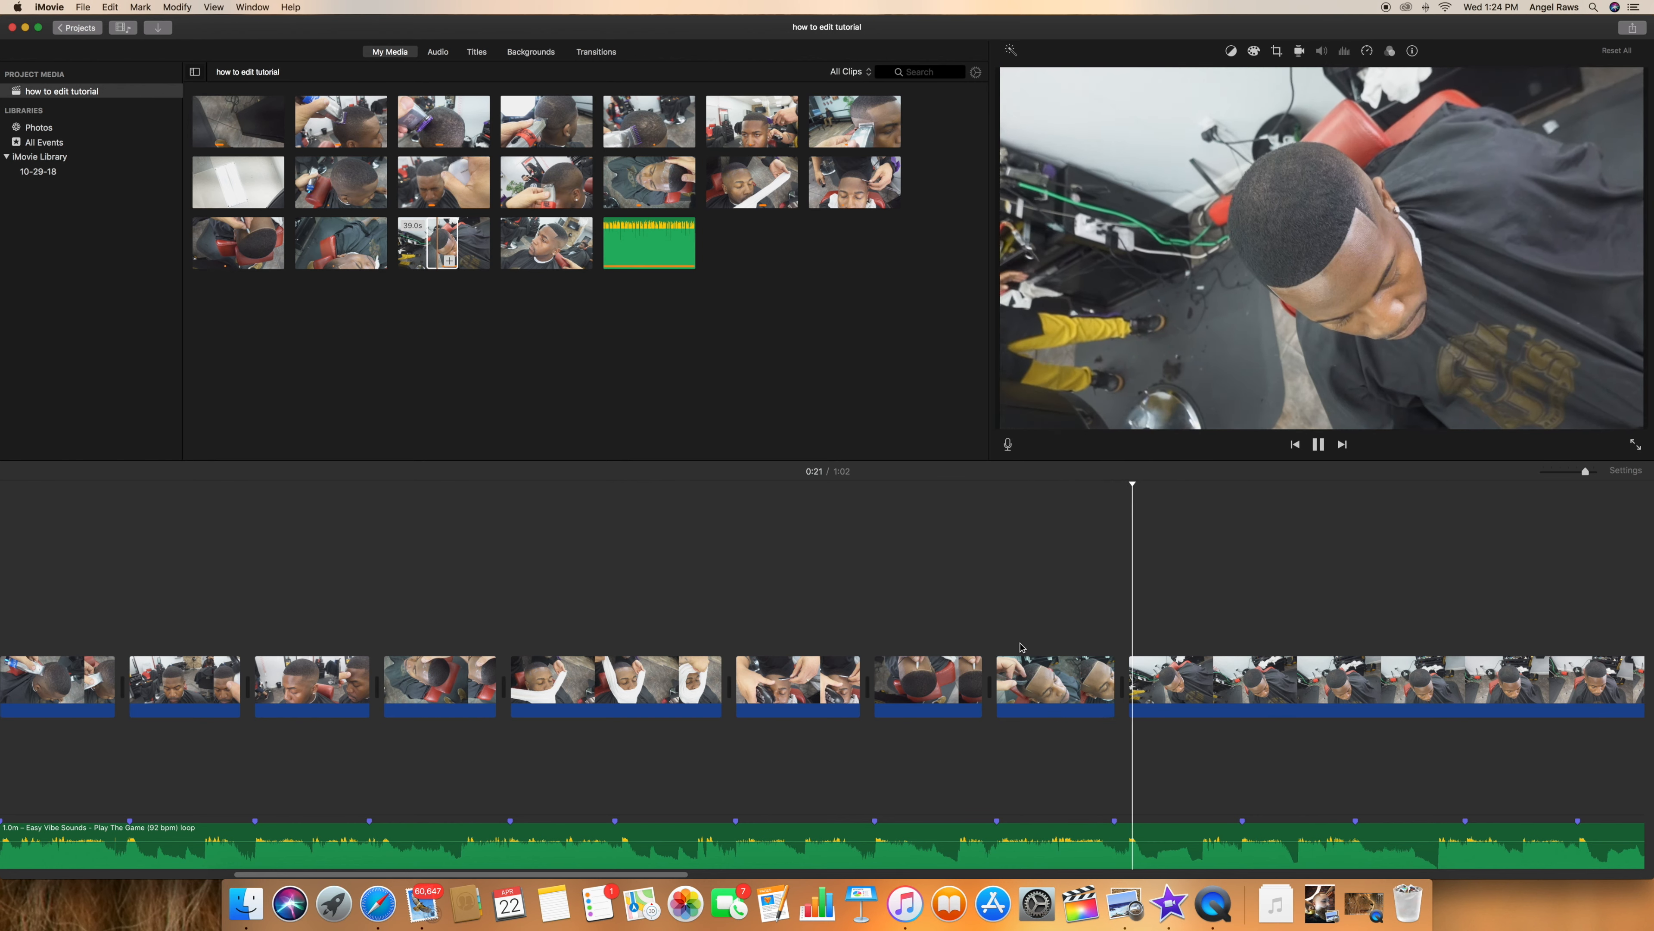
{"action": "scroll", "coordinate": [1023, 645], "scroll_direction": "right", "scroll_amount": 8}
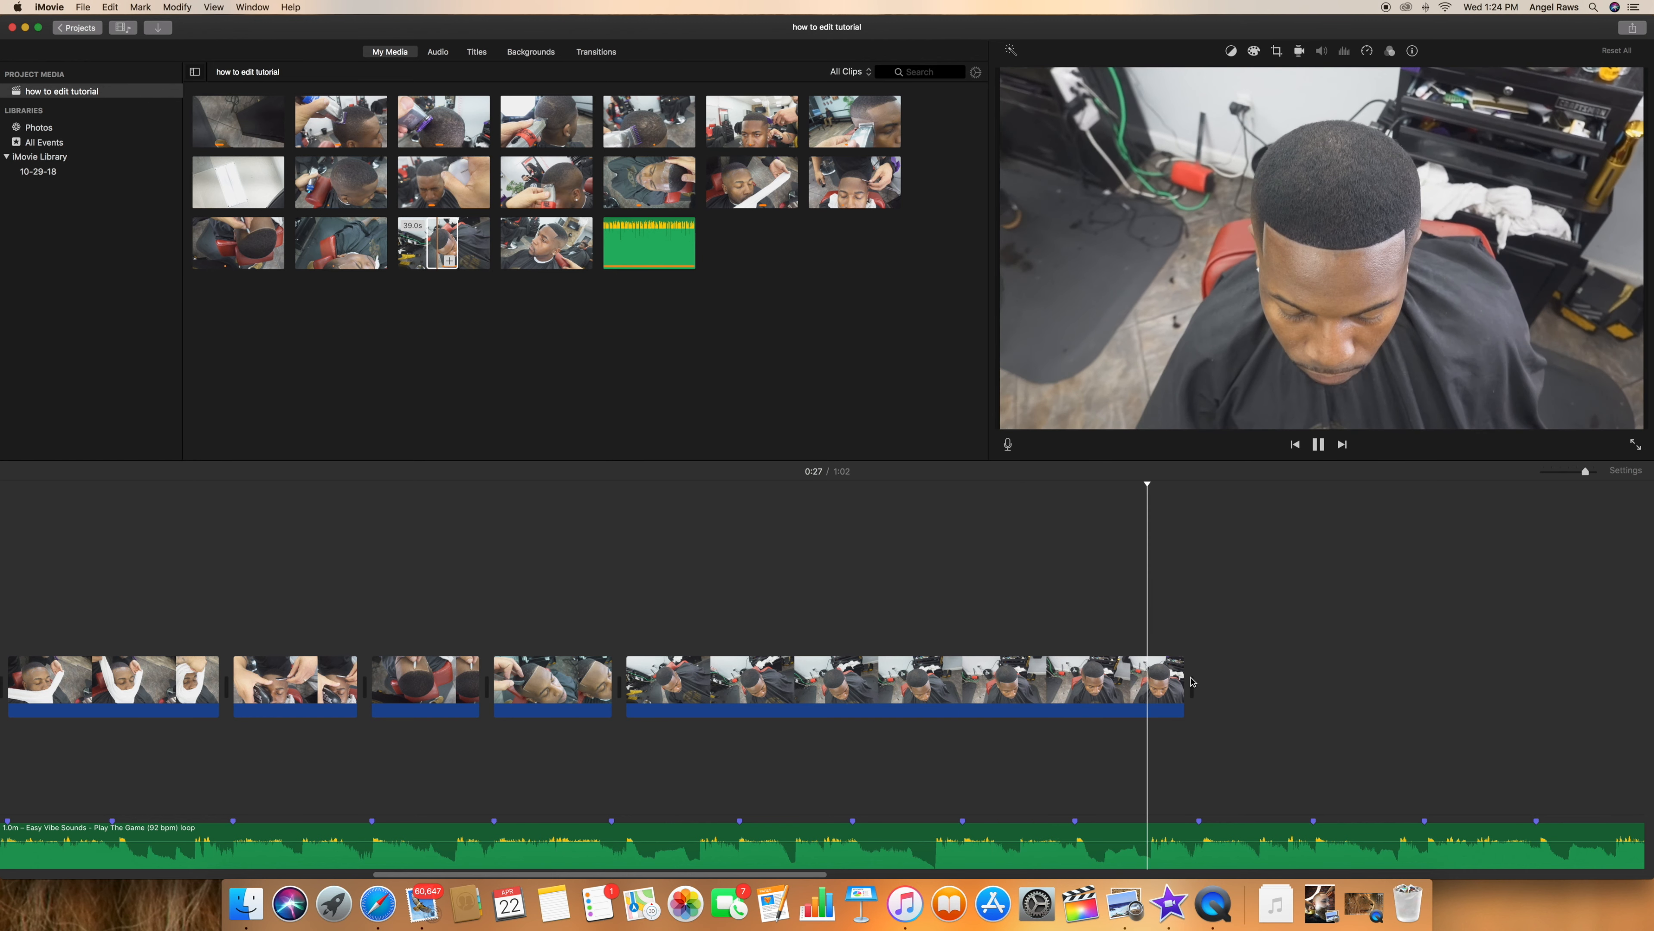
{"action": "left_click_drag", "start_coordinate": [1182, 682], "coordinate": [958, 706]}
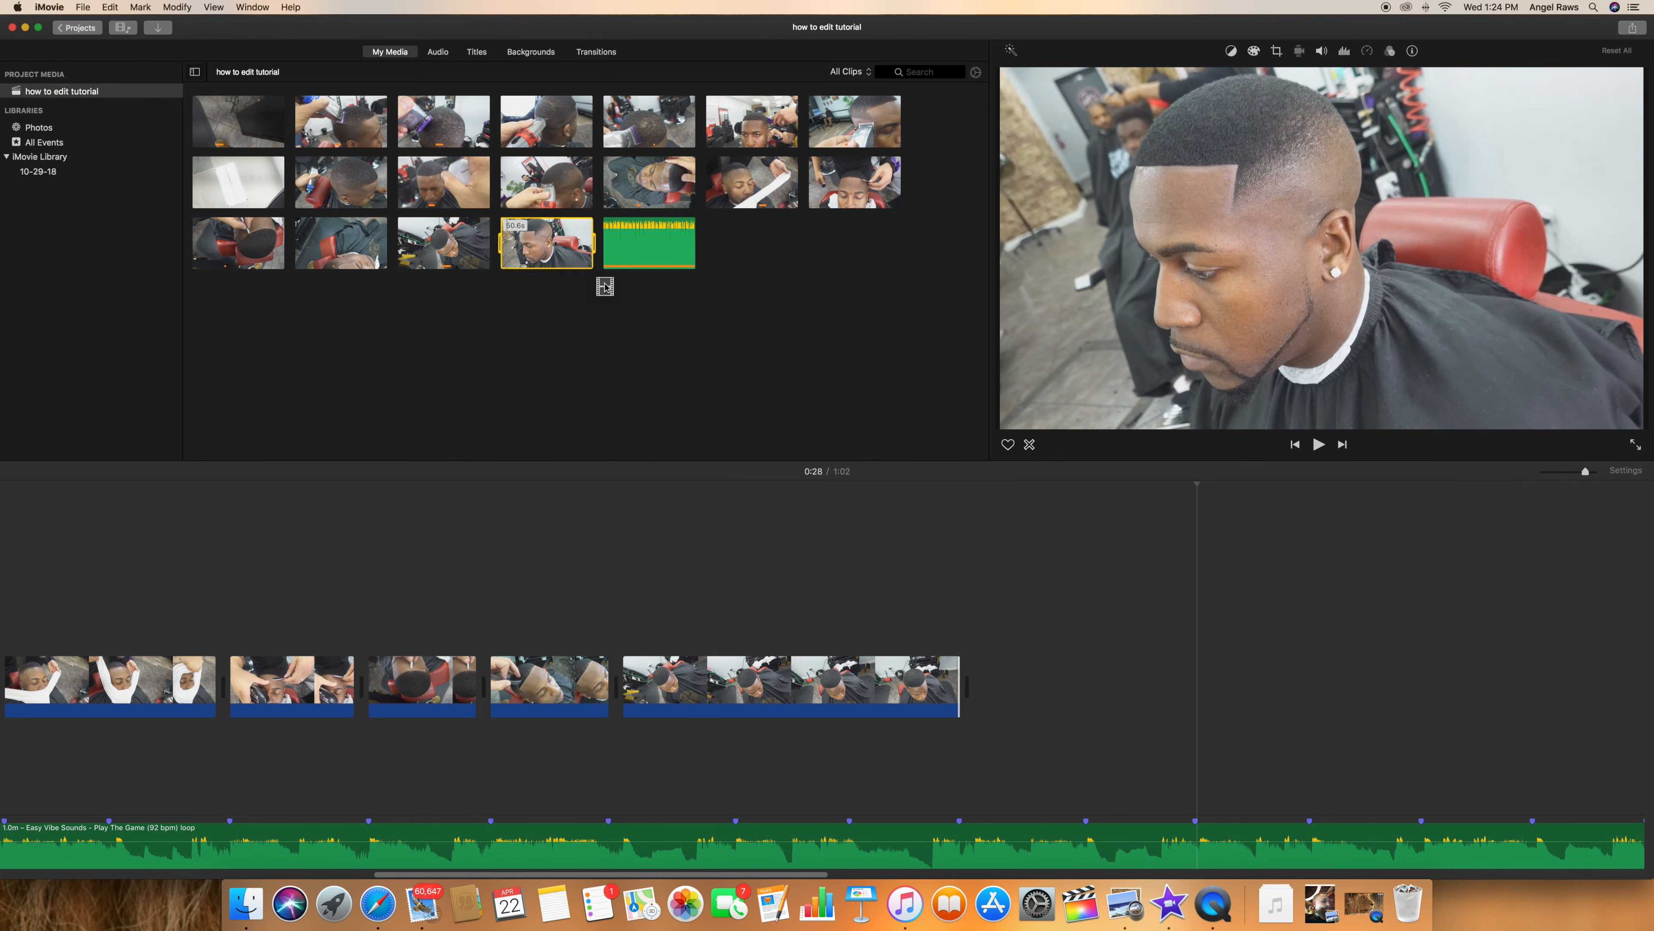
Append the whole eighteenth media clip to the timeline, then detach and delete its audio.
{"action": "left_click_drag", "start_coordinate": [605, 287], "coordinate": [984, 684]}
{"action": "right_click", "coordinate": [1009, 684]}
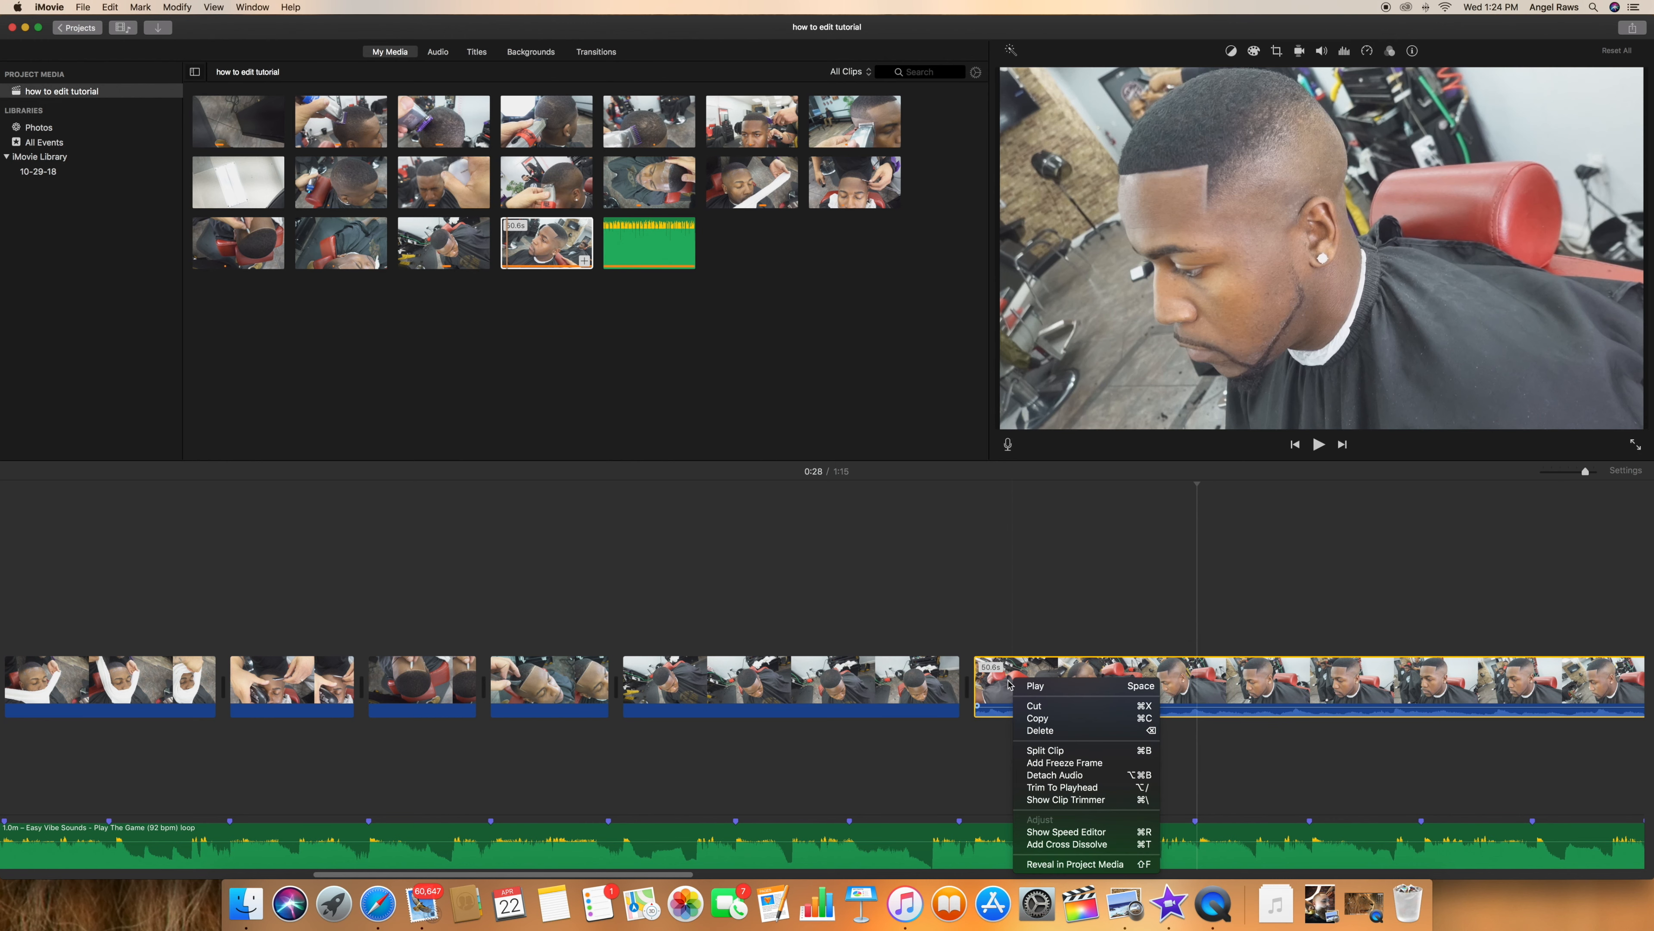
{"action": "left_click", "coordinate": [1094, 781]}
{"action": "left_click", "coordinate": [1035, 737]}
{"action": "key", "text": "BackSpace"}
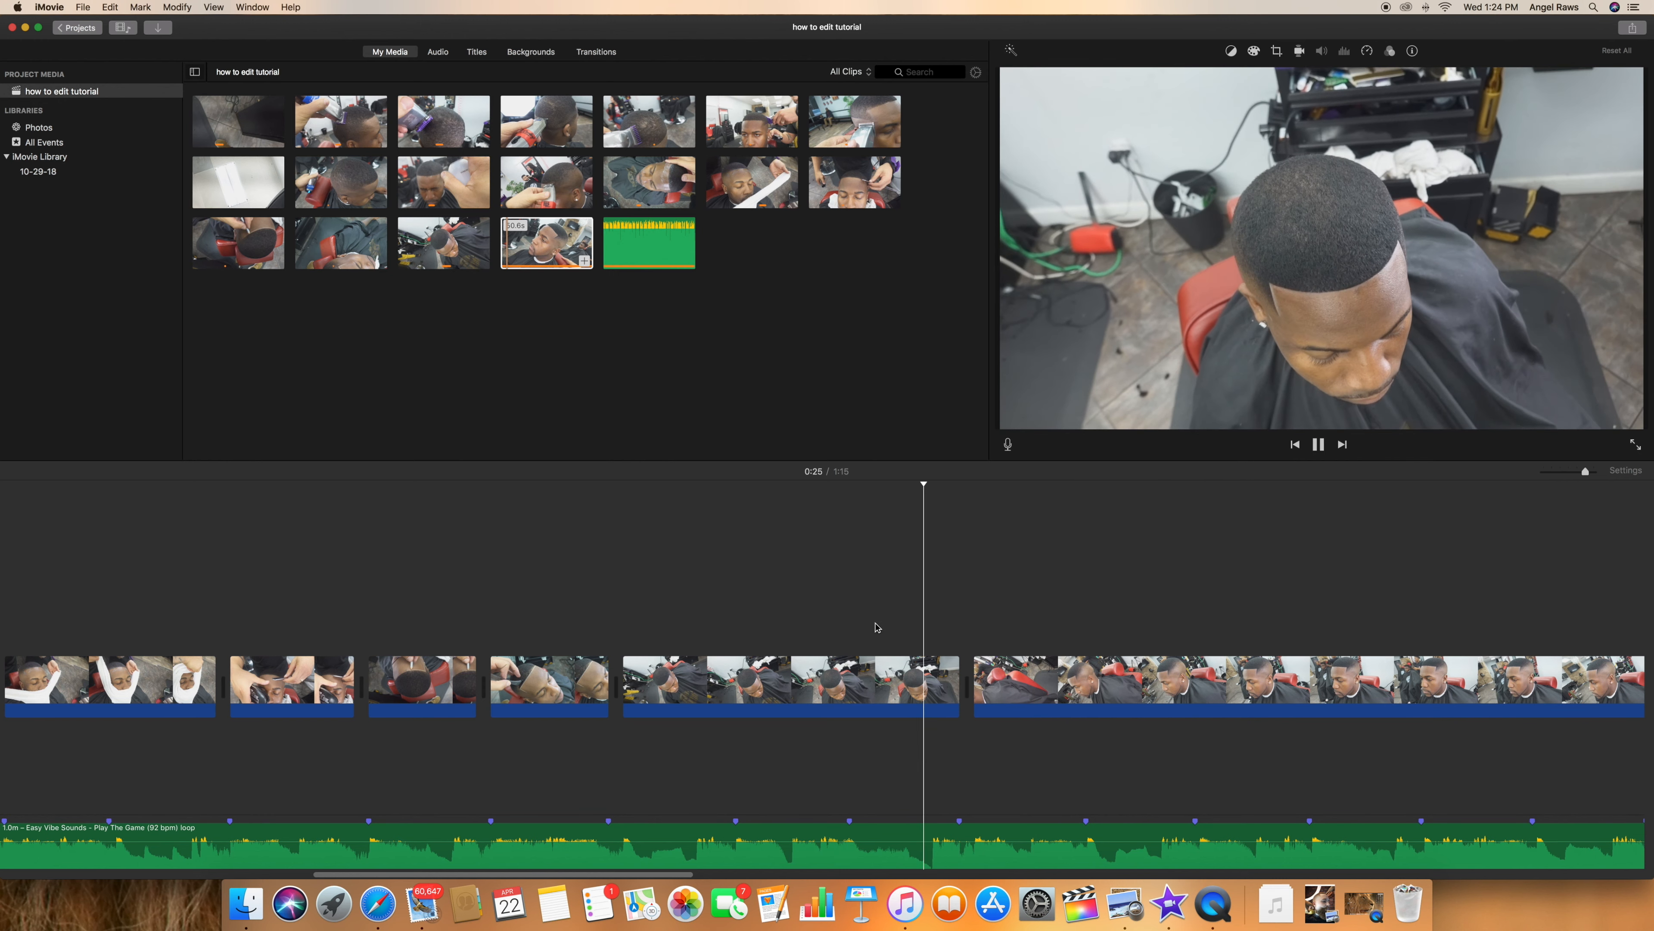
Play back the cut into the seventeenth timeline clip and trim off the clip's opening seconds.
{"action": "scroll", "coordinate": [912, 627], "scroll_direction": "right", "scroll_amount": 10}
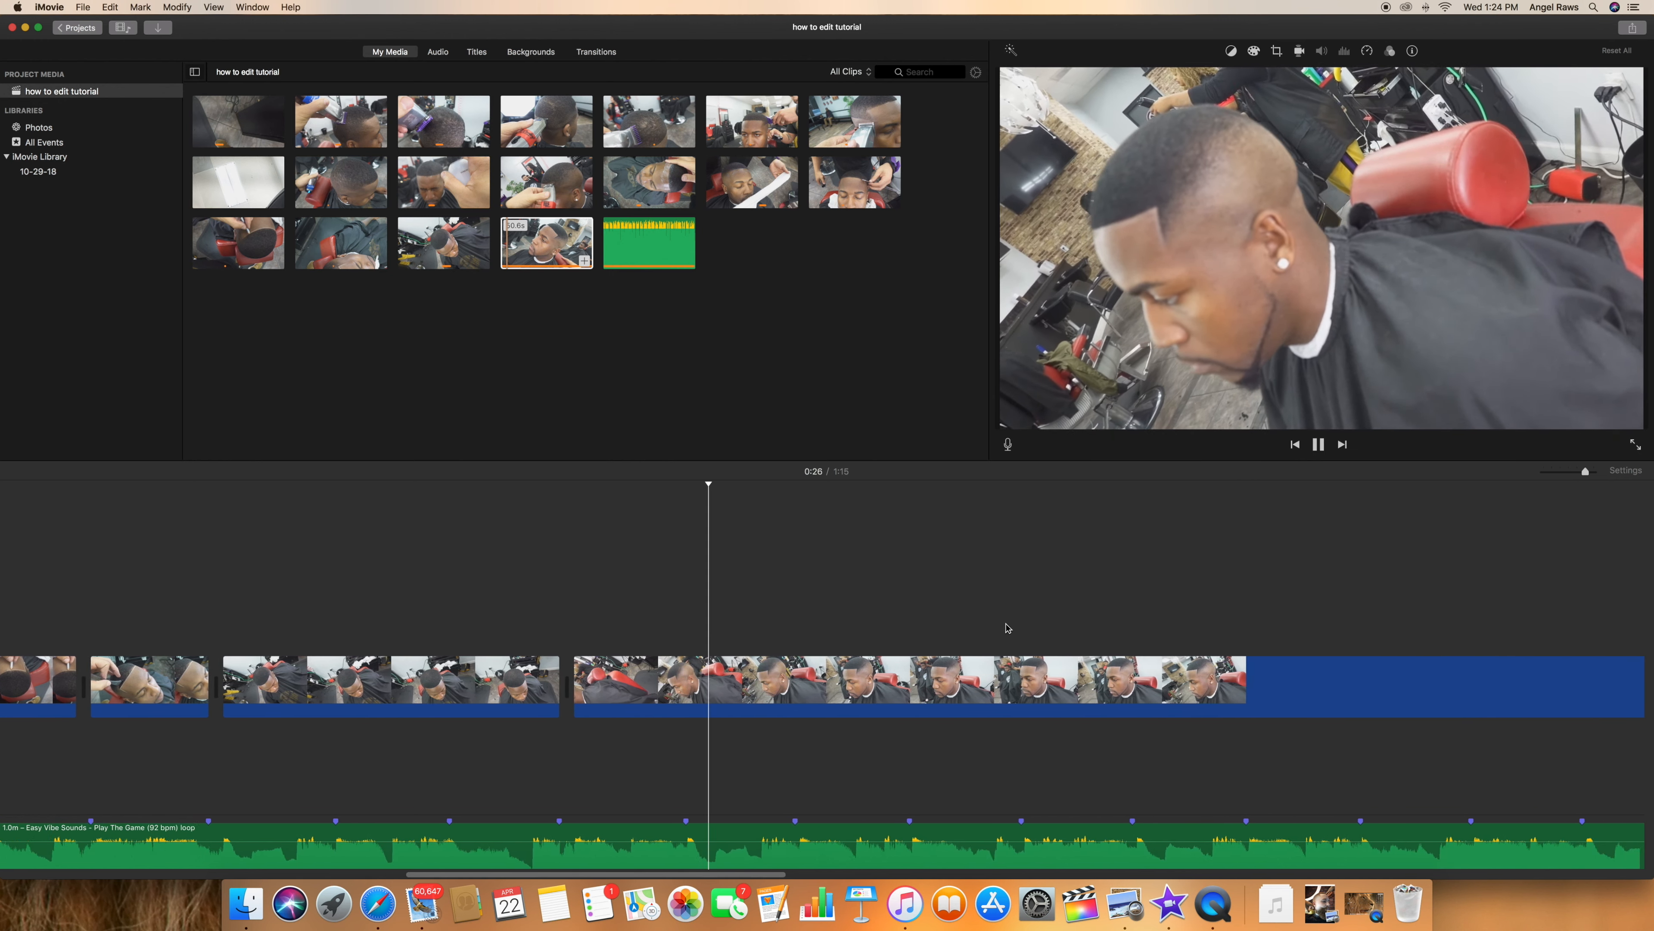
{"action": "scroll", "coordinate": [1009, 627], "scroll_direction": "left", "scroll_amount": 1}
{"action": "key", "text": "space"}
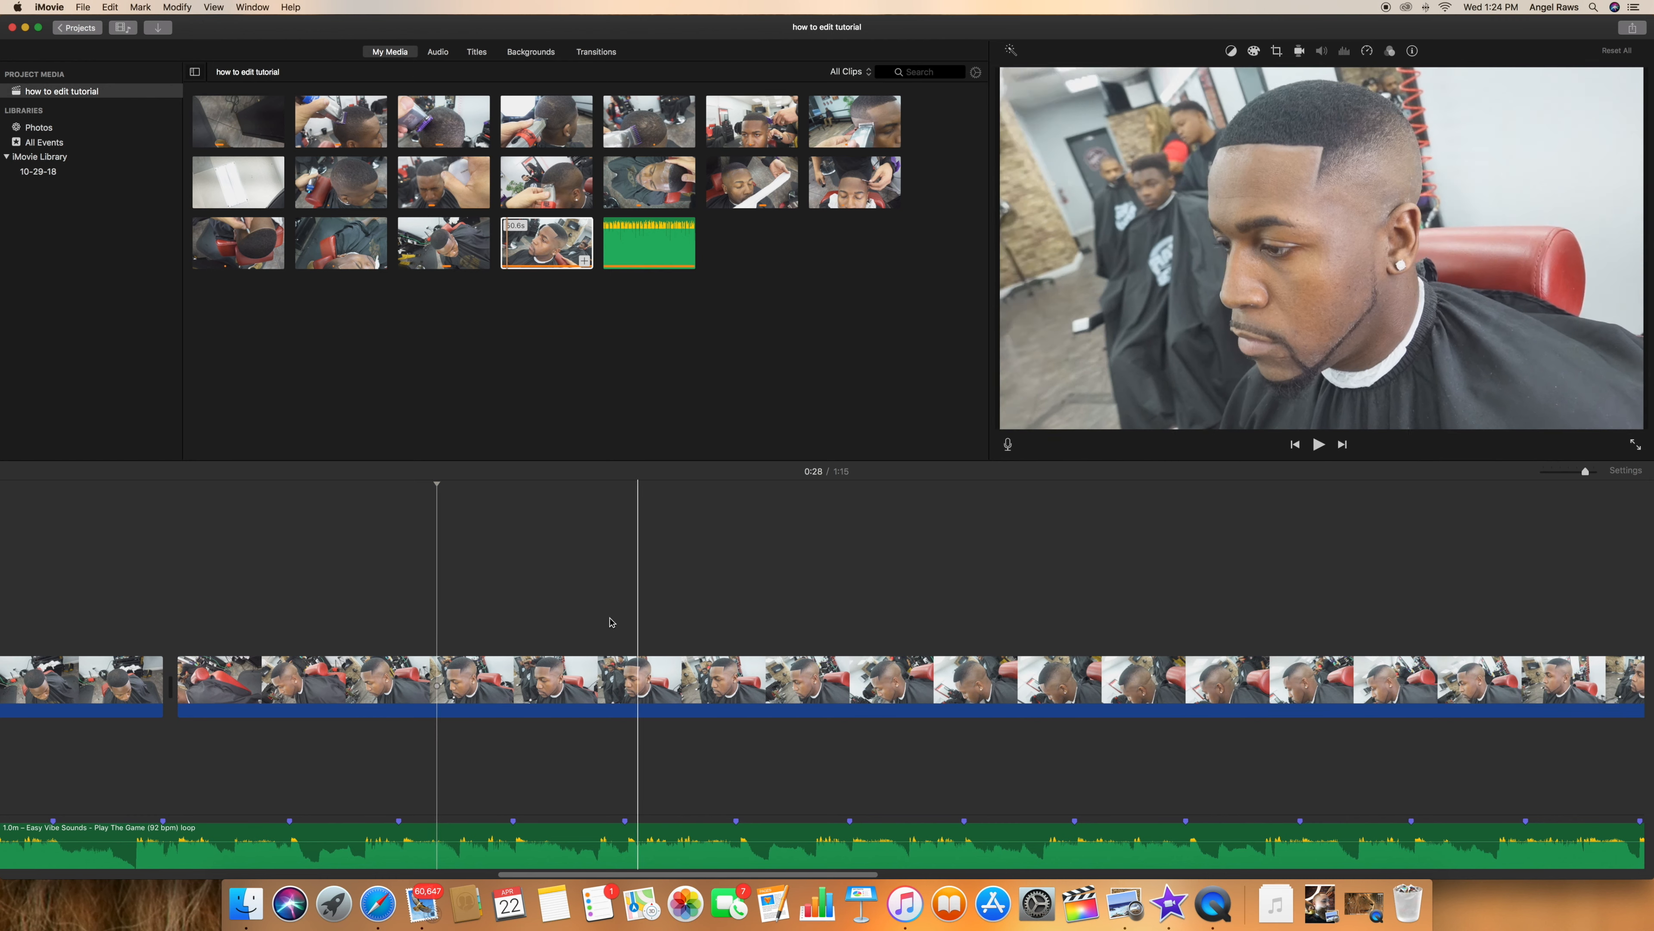
{"action": "left_click_drag", "start_coordinate": [186, 674], "coordinate": [454, 682]}
Trim the end of the seventeenth timeline clip back to the third beat marker after its start, leaving about 6 s.
{"action": "scroll", "coordinate": [586, 684], "scroll_direction": "right", "scroll_amount": 15}
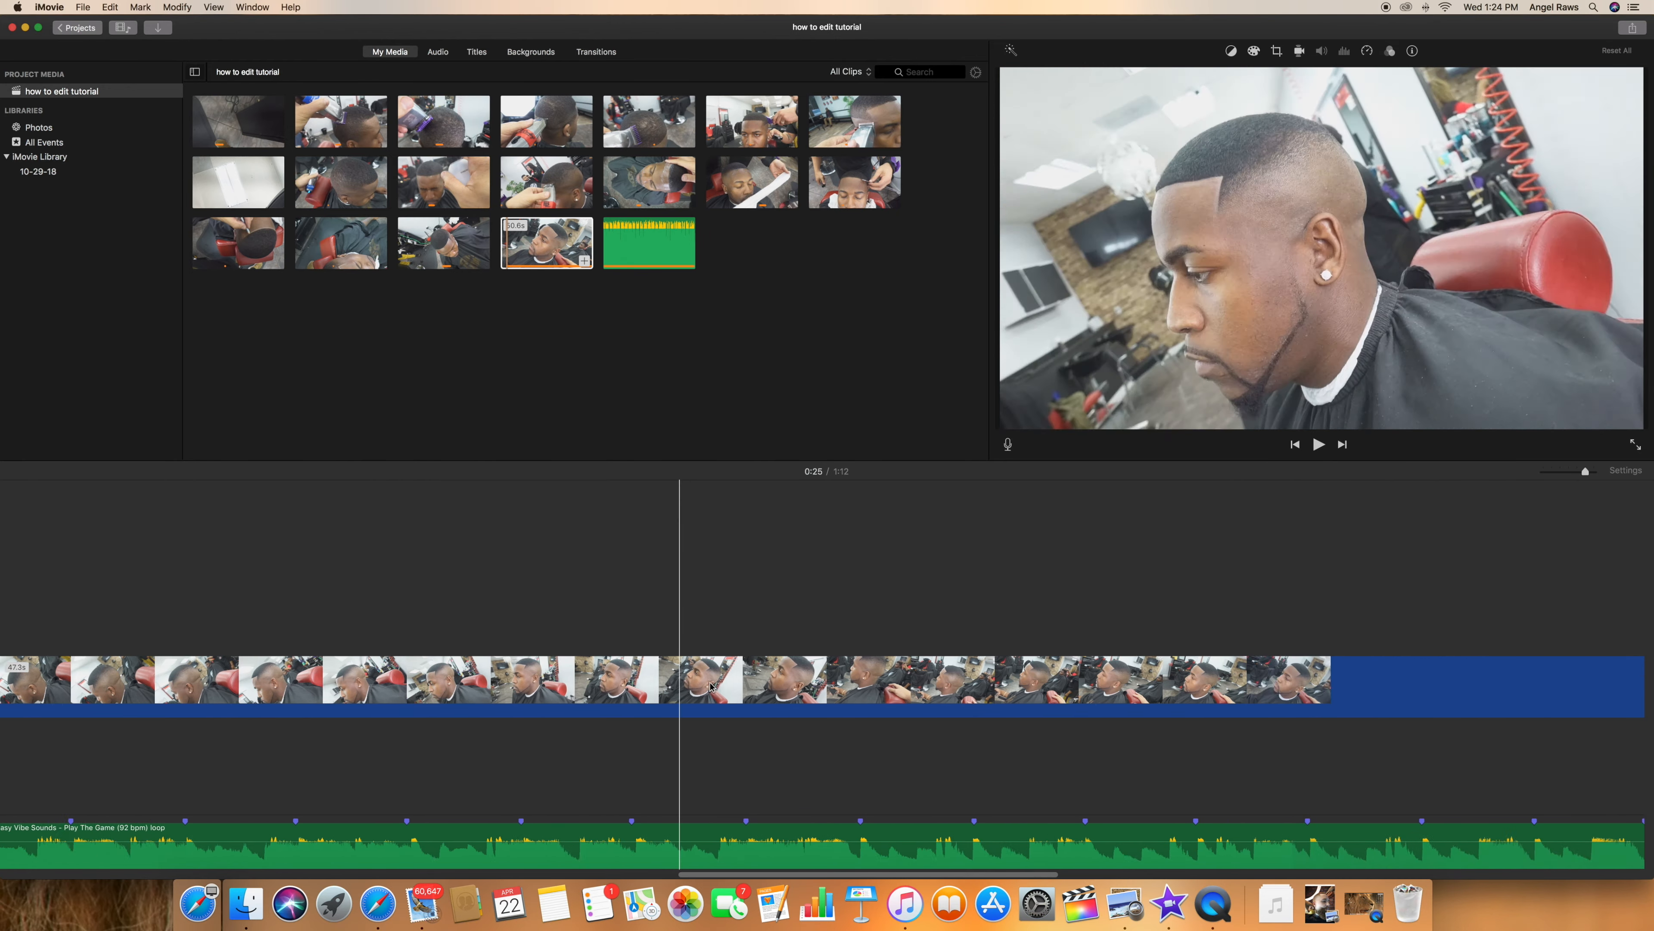
{"action": "scroll", "coordinate": [708, 684], "scroll_direction": "right", "scroll_amount": 10}
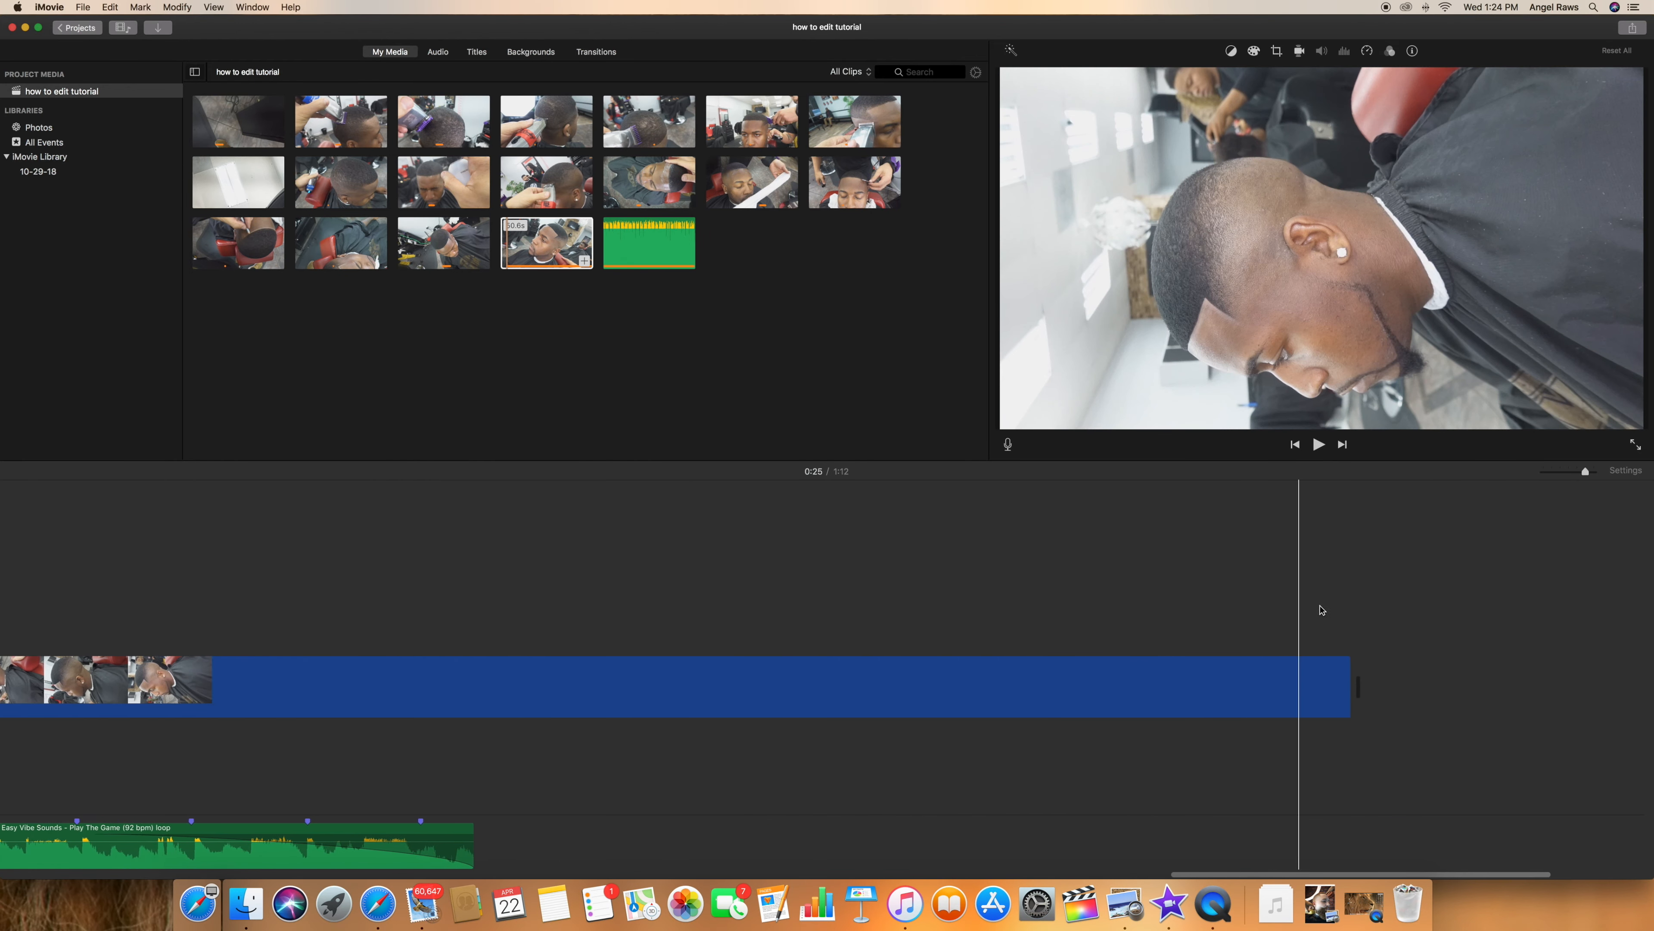
{"action": "left_click_drag", "start_coordinate": [1346, 684], "coordinate": [479, 618]}
{"action": "left_click", "coordinate": [481, 671]}
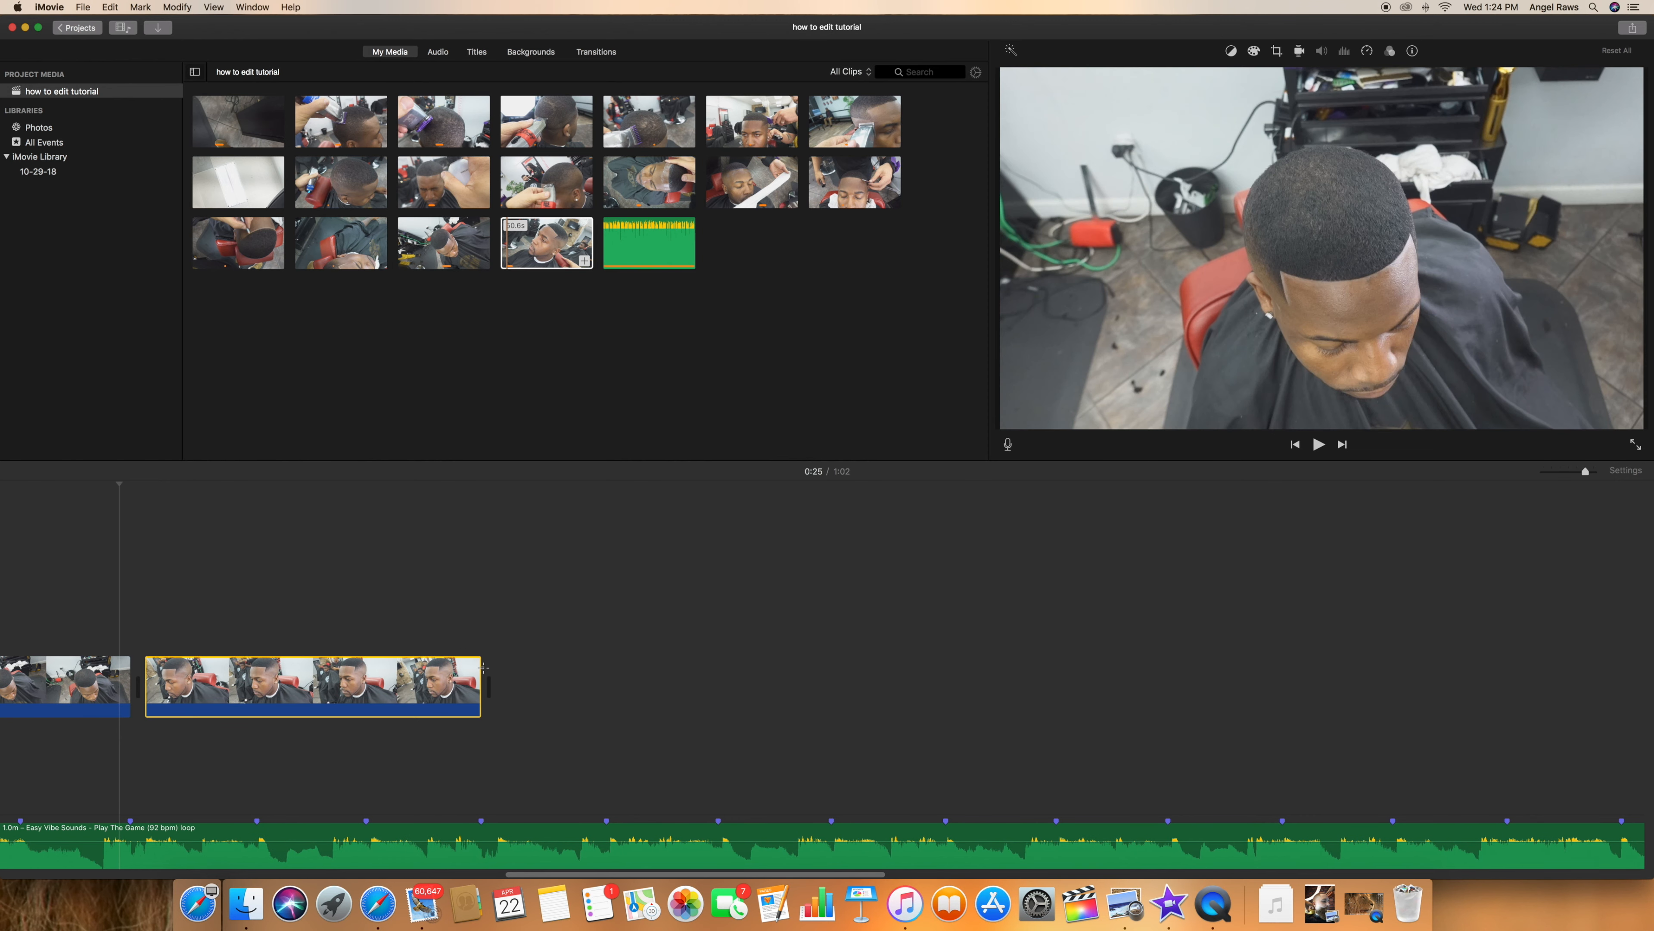
{"action": "left_click", "coordinate": [482, 672]}
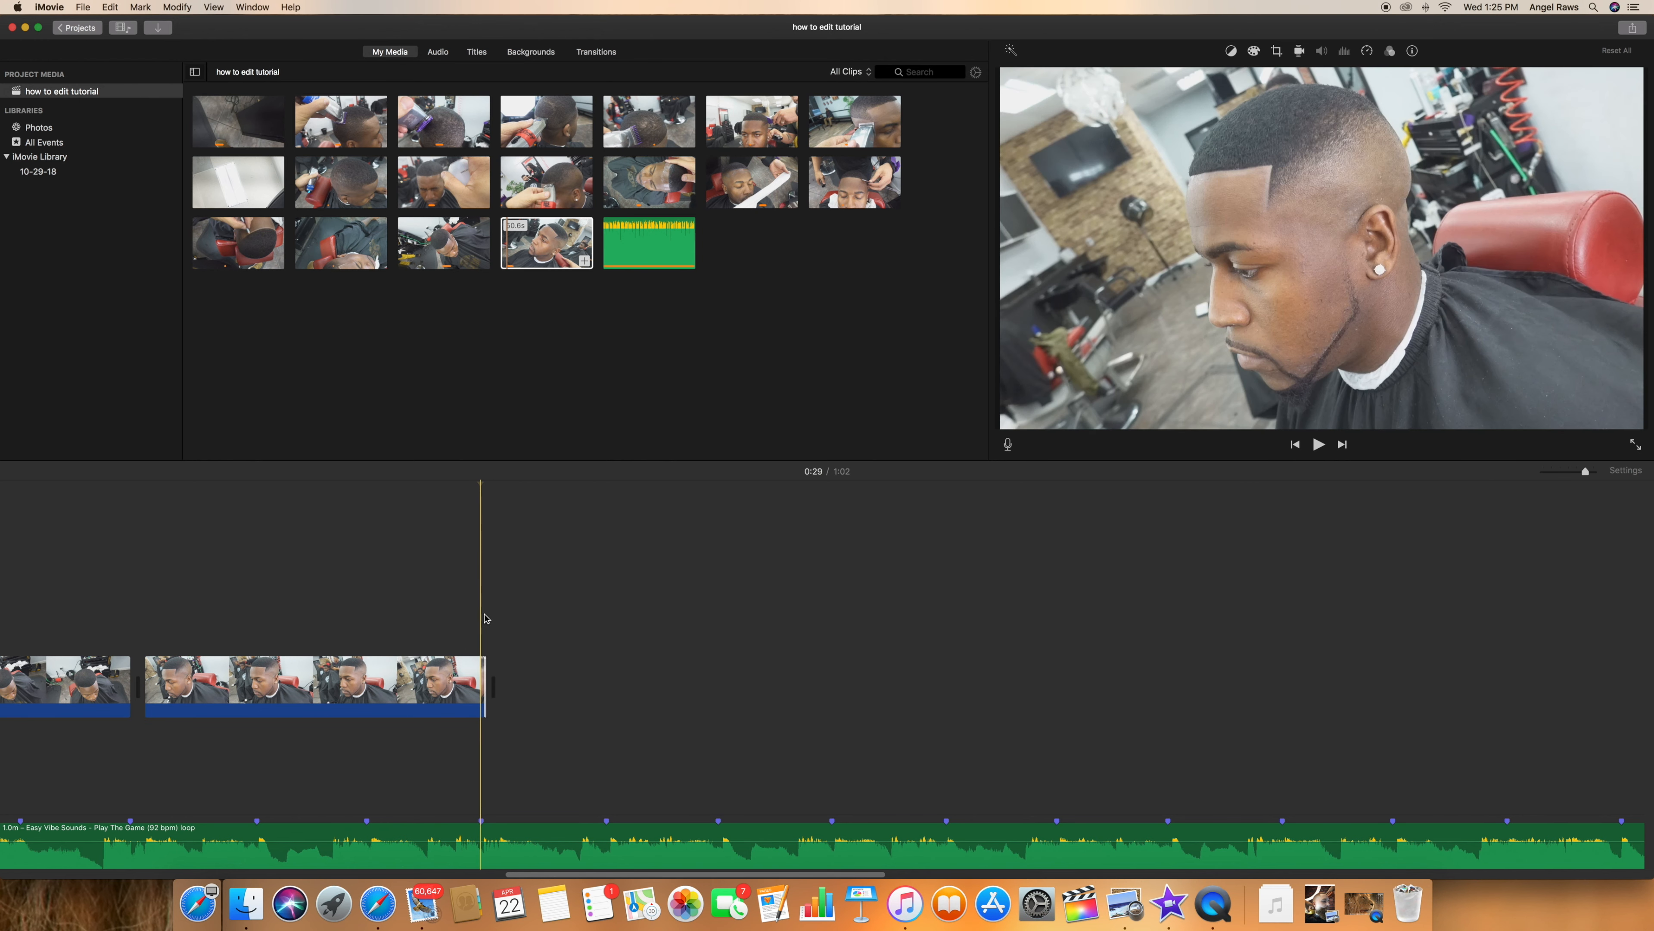
Shorten the background music track to 29.4 s so it ends together with the last video clip.
{"action": "scroll", "coordinate": [485, 618], "scroll_direction": "right", "scroll_amount": 15}
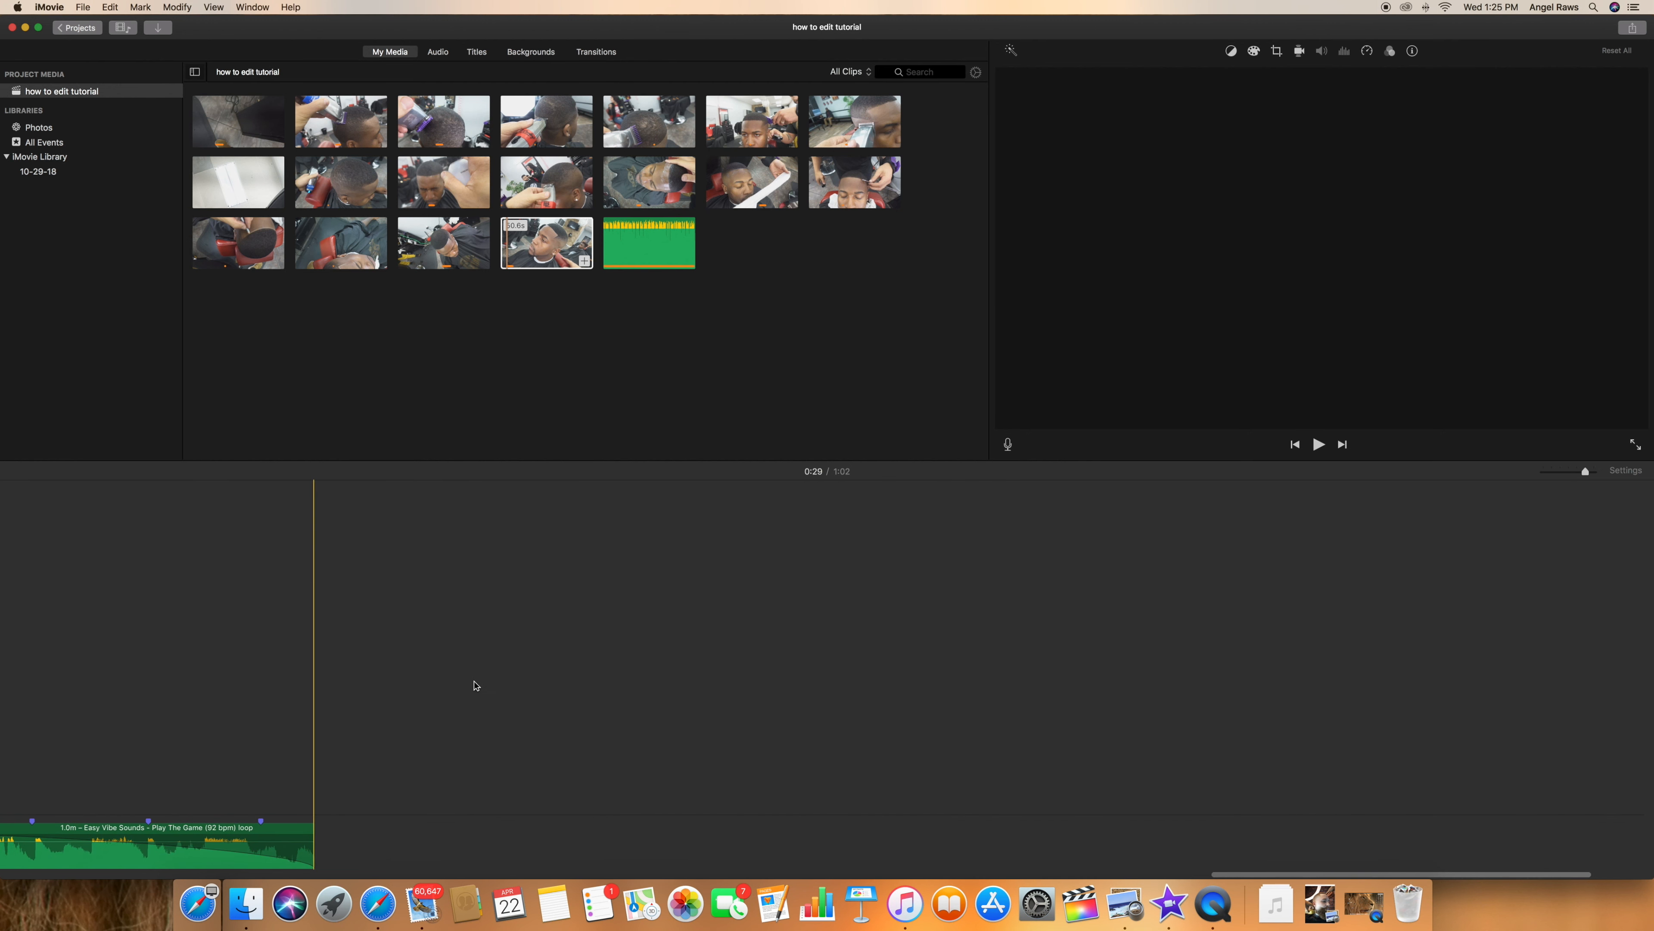
{"action": "scroll", "coordinate": [474, 685], "scroll_direction": "left", "scroll_amount": 5}
{"action": "left_click_drag", "start_coordinate": [519, 839], "coordinate": [41, 799]}
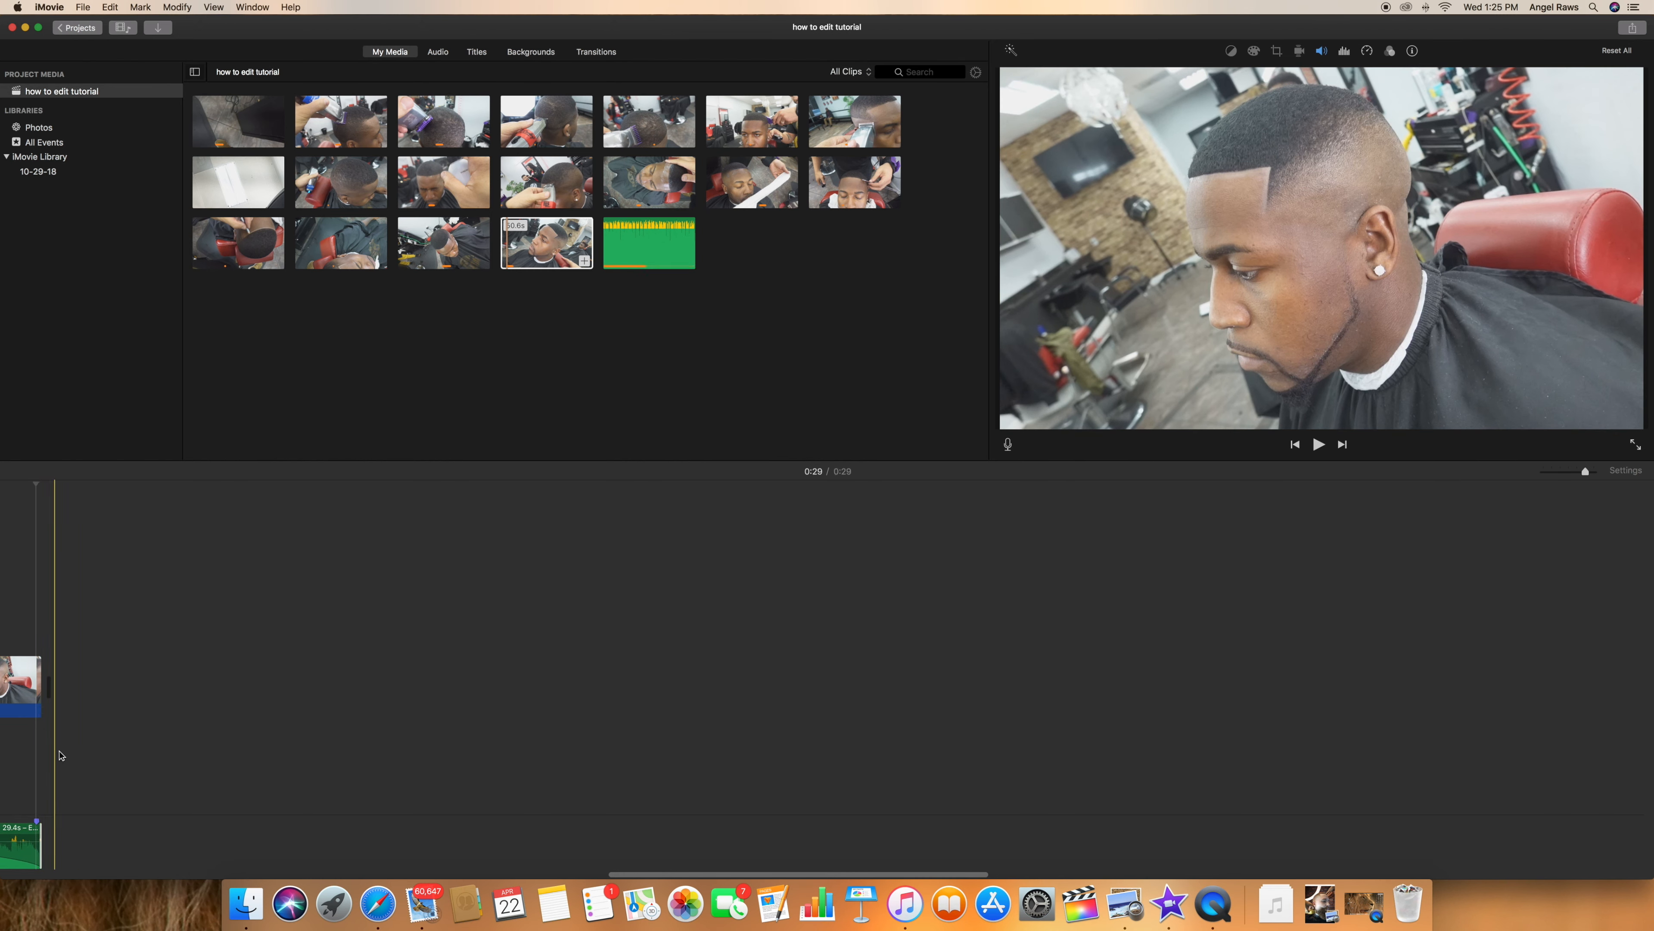
{"action": "scroll", "coordinate": [59, 754], "scroll_direction": "left", "scroll_amount": 5}
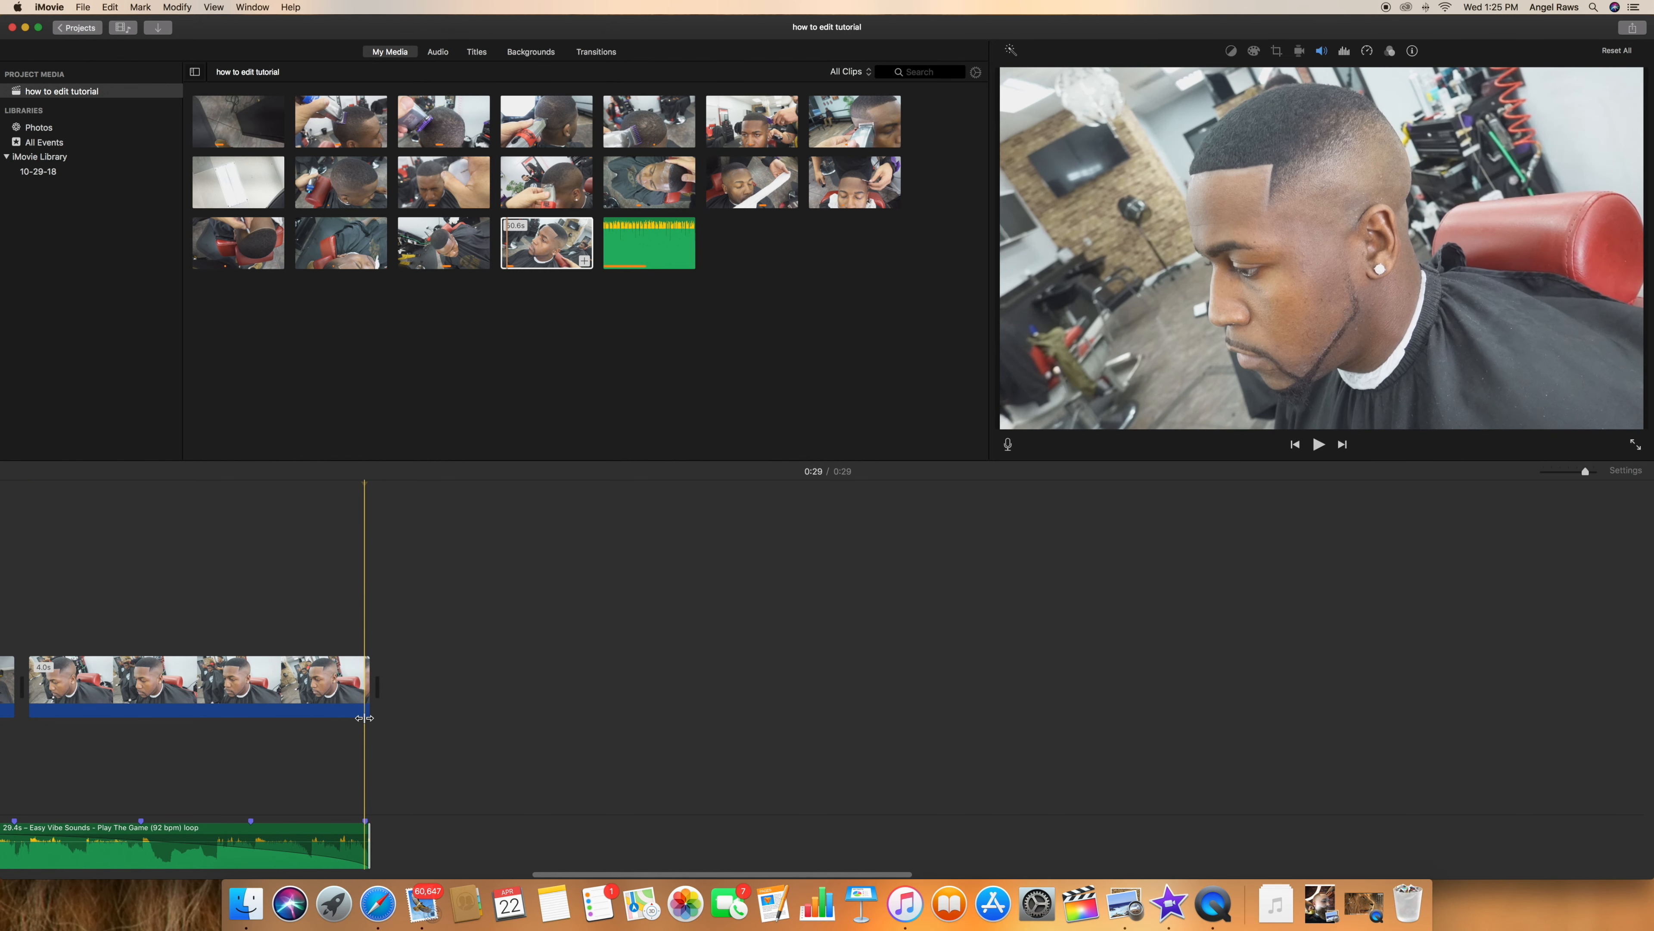
Add a Puzzle Right transition after the third timeline clip, Swap after the fourth and Spin Out after the fifth.
{"action": "left_click", "coordinate": [546, 243]}
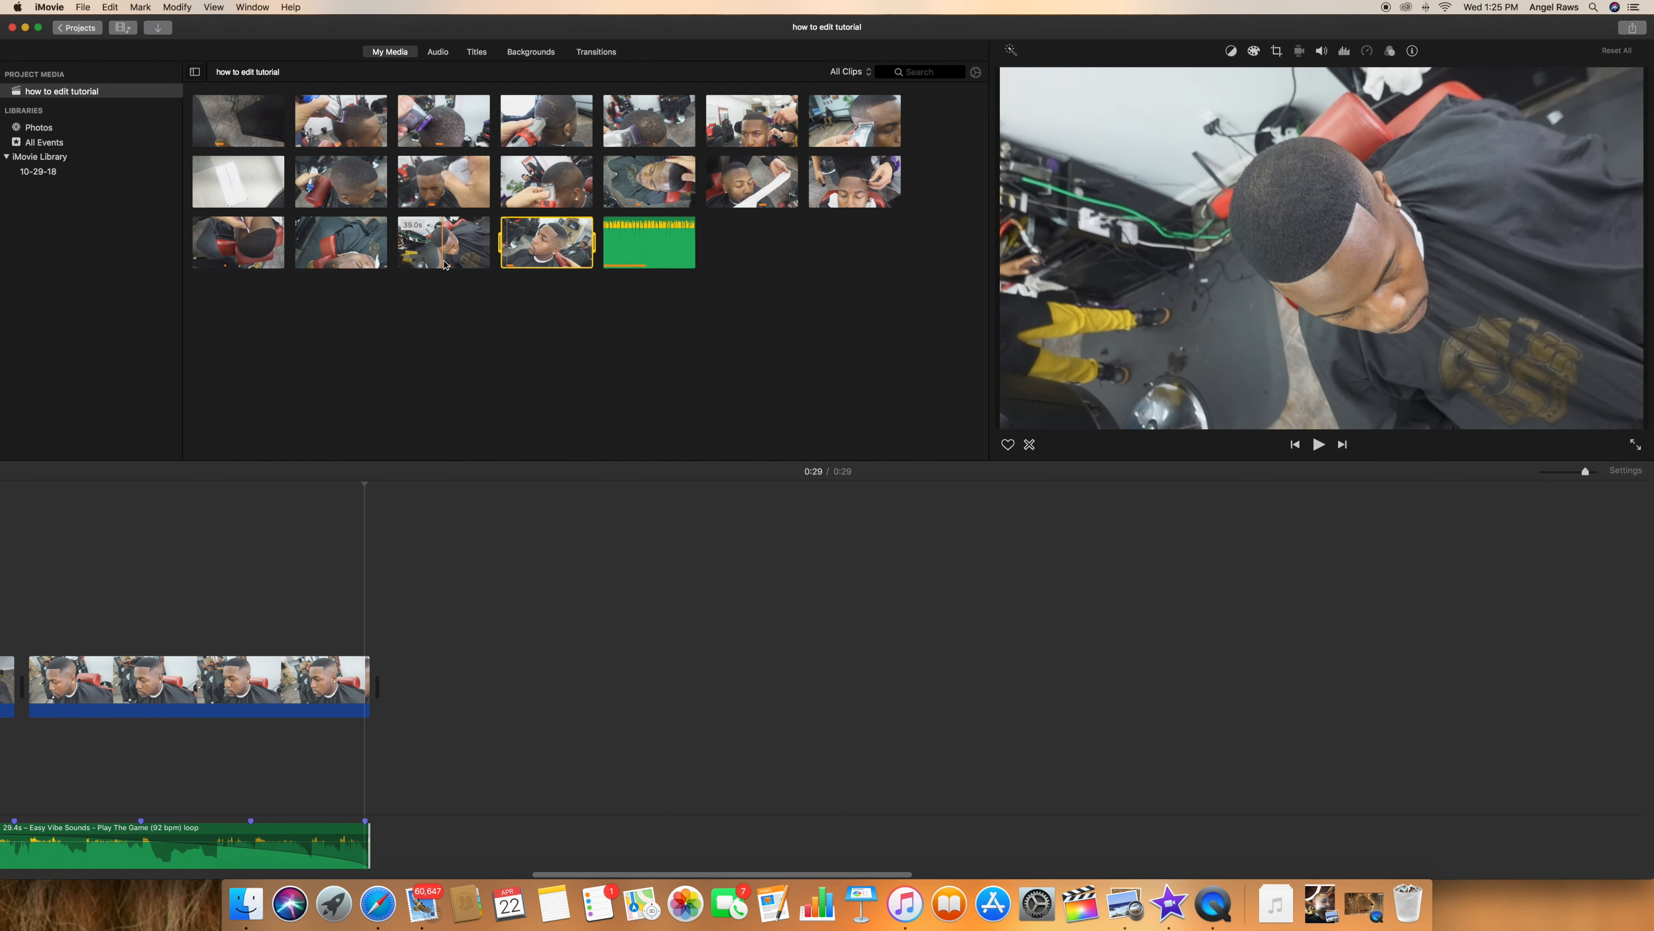
{"action": "left_click", "coordinate": [477, 54]}
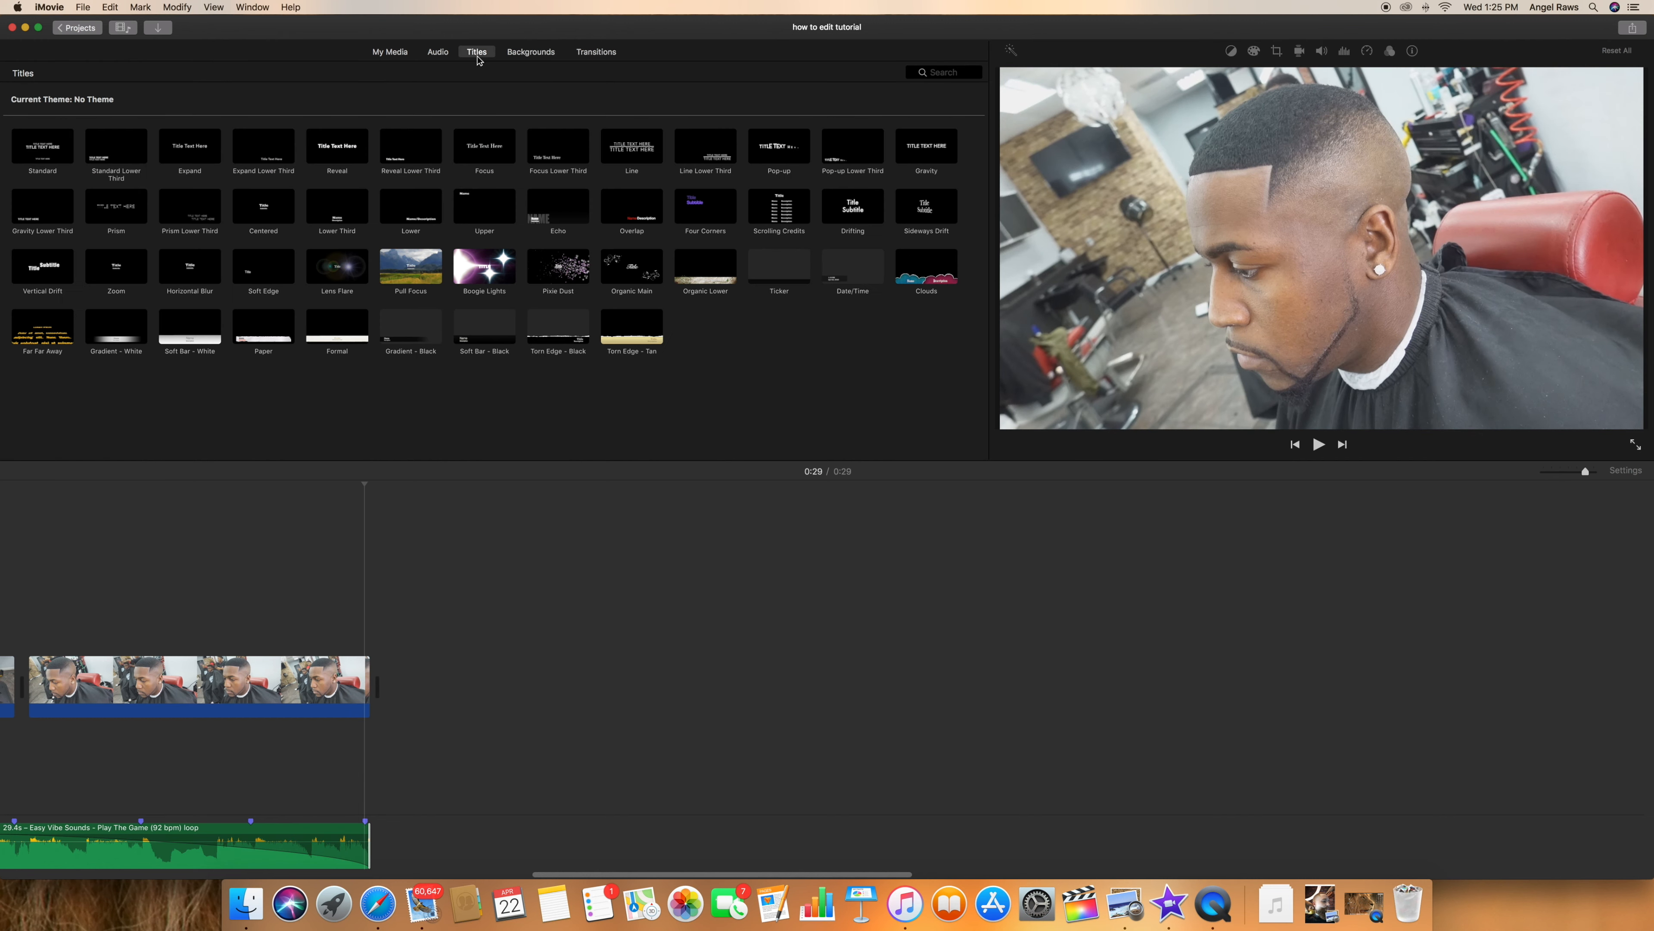
{"action": "left_click", "coordinate": [581, 55]}
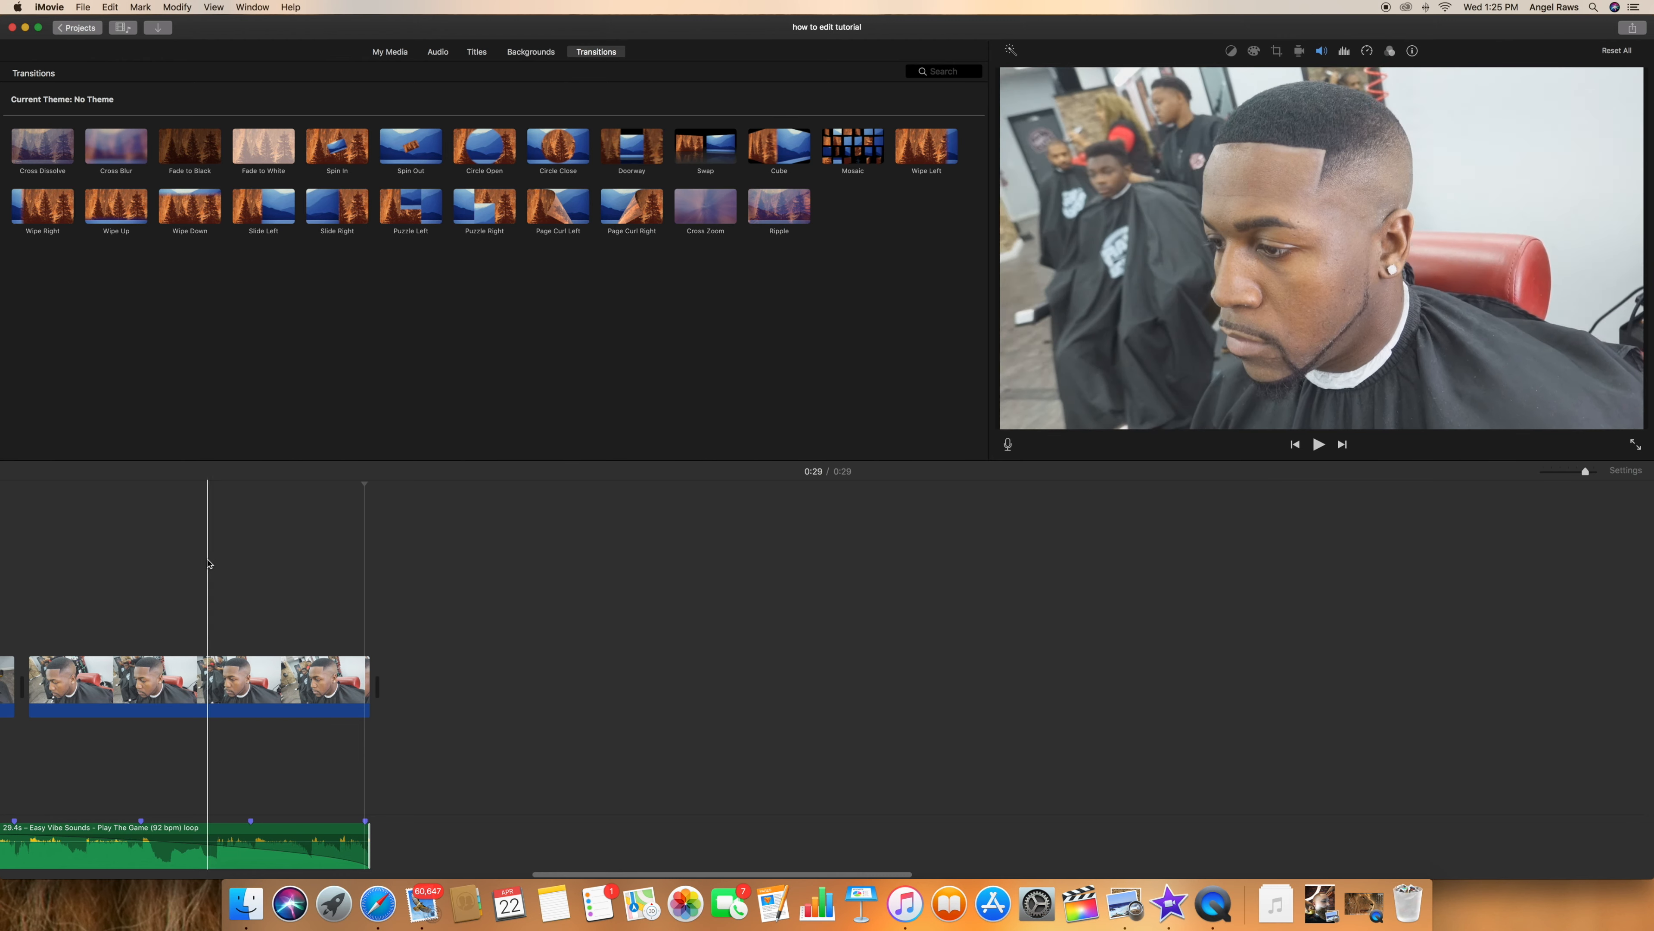
{"action": "scroll", "coordinate": [215, 565], "scroll_direction": "left", "scroll_amount": 10}
{"action": "scroll", "coordinate": [259, 571], "scroll_direction": "left", "scroll_amount": 6}
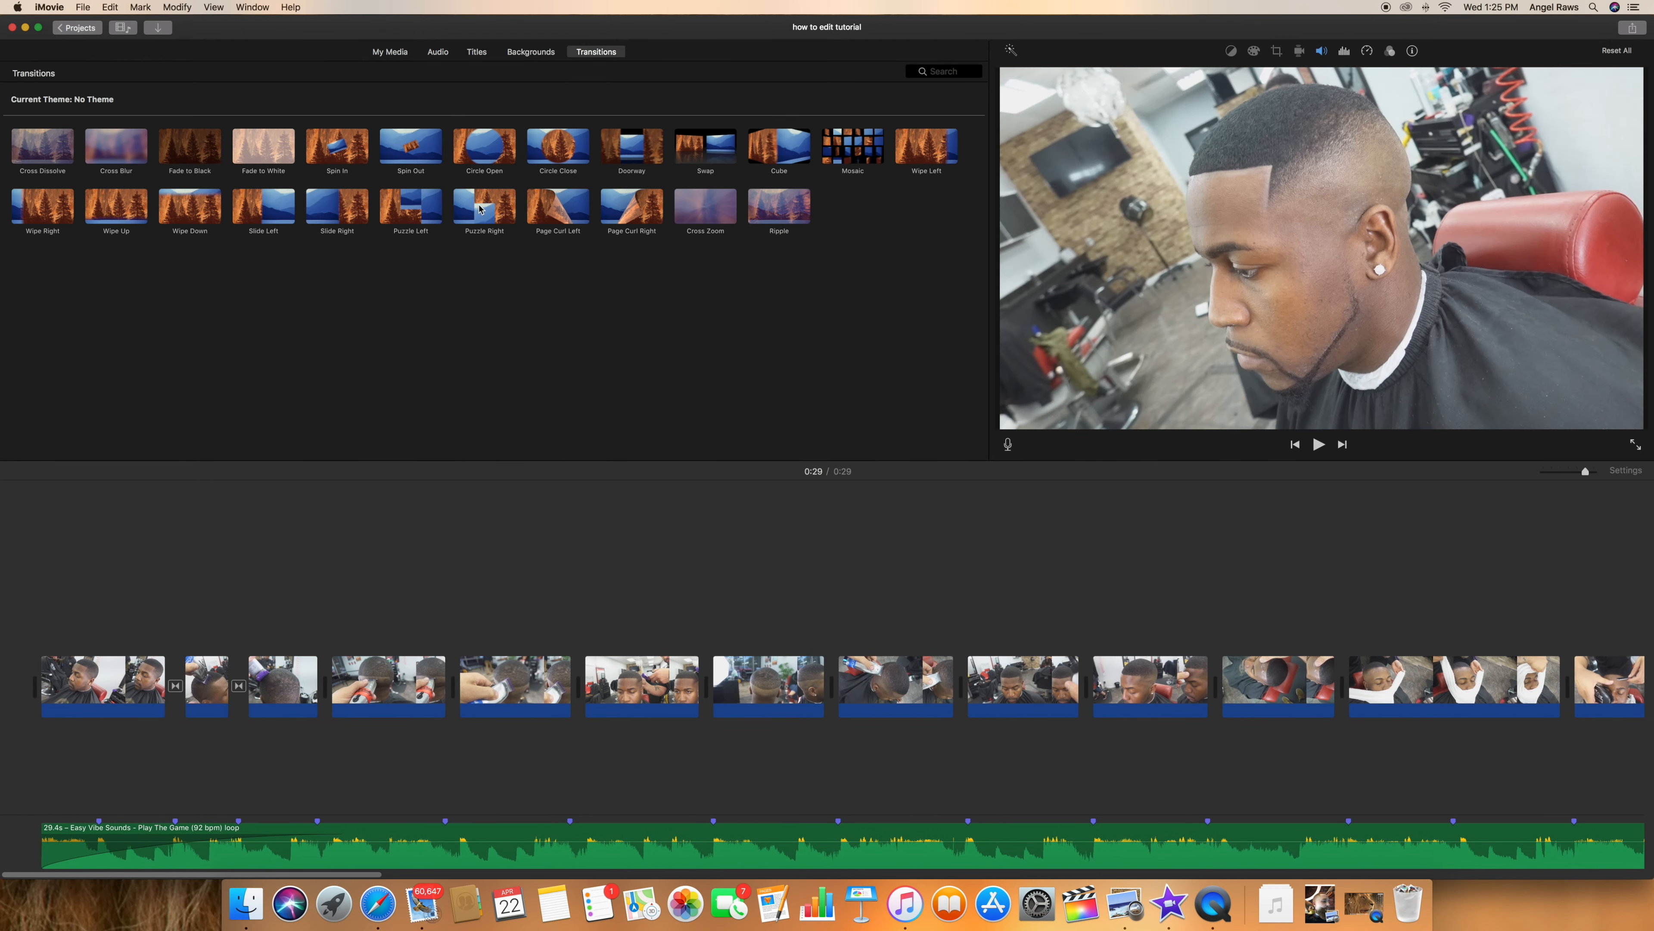
{"action": "left_click_drag", "start_coordinate": [489, 204], "coordinate": [302, 684]}
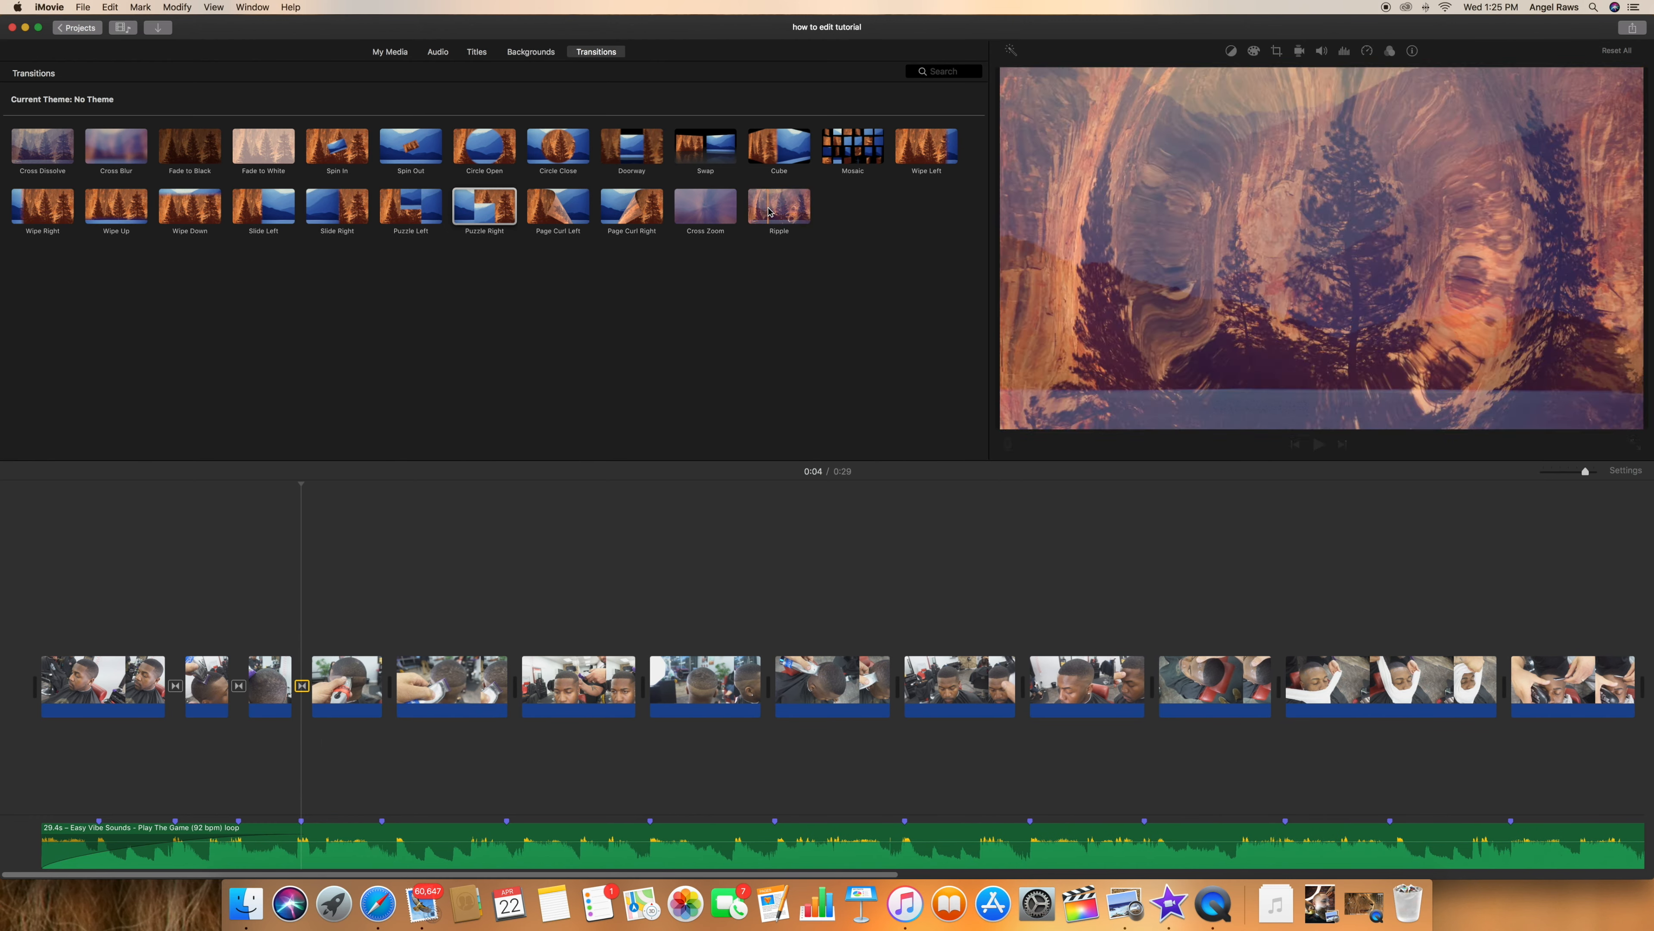
{"action": "left_click_drag", "start_coordinate": [691, 151], "coordinate": [365, 684]}
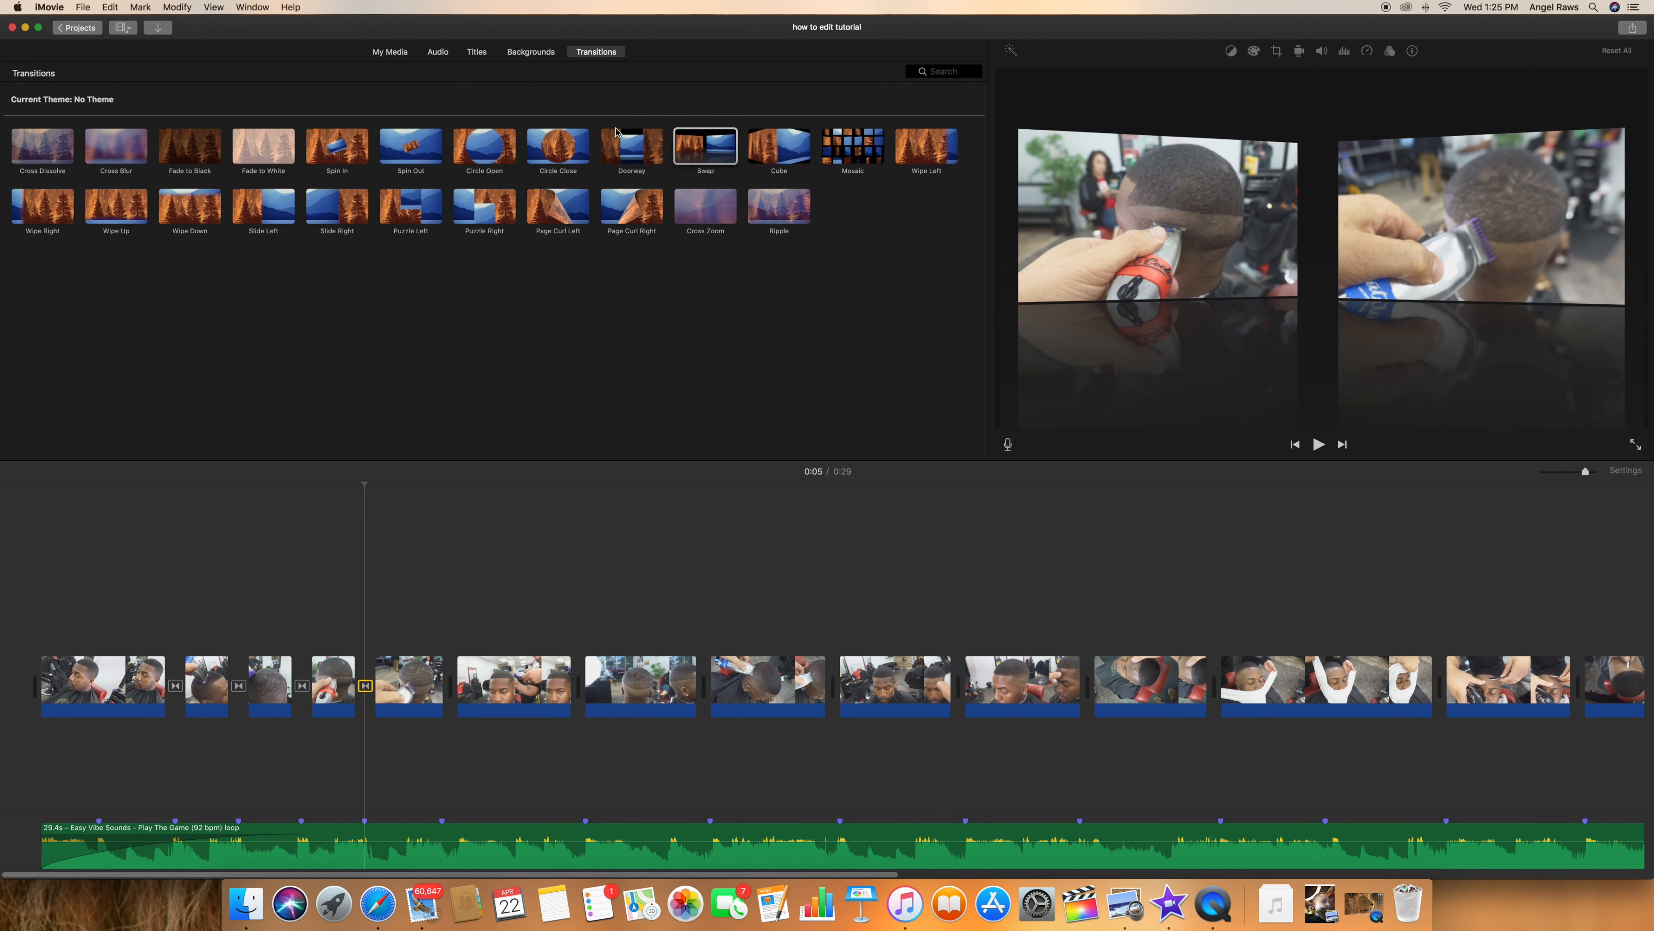
{"action": "left_click_drag", "start_coordinate": [411, 146], "coordinate": [430, 687]}
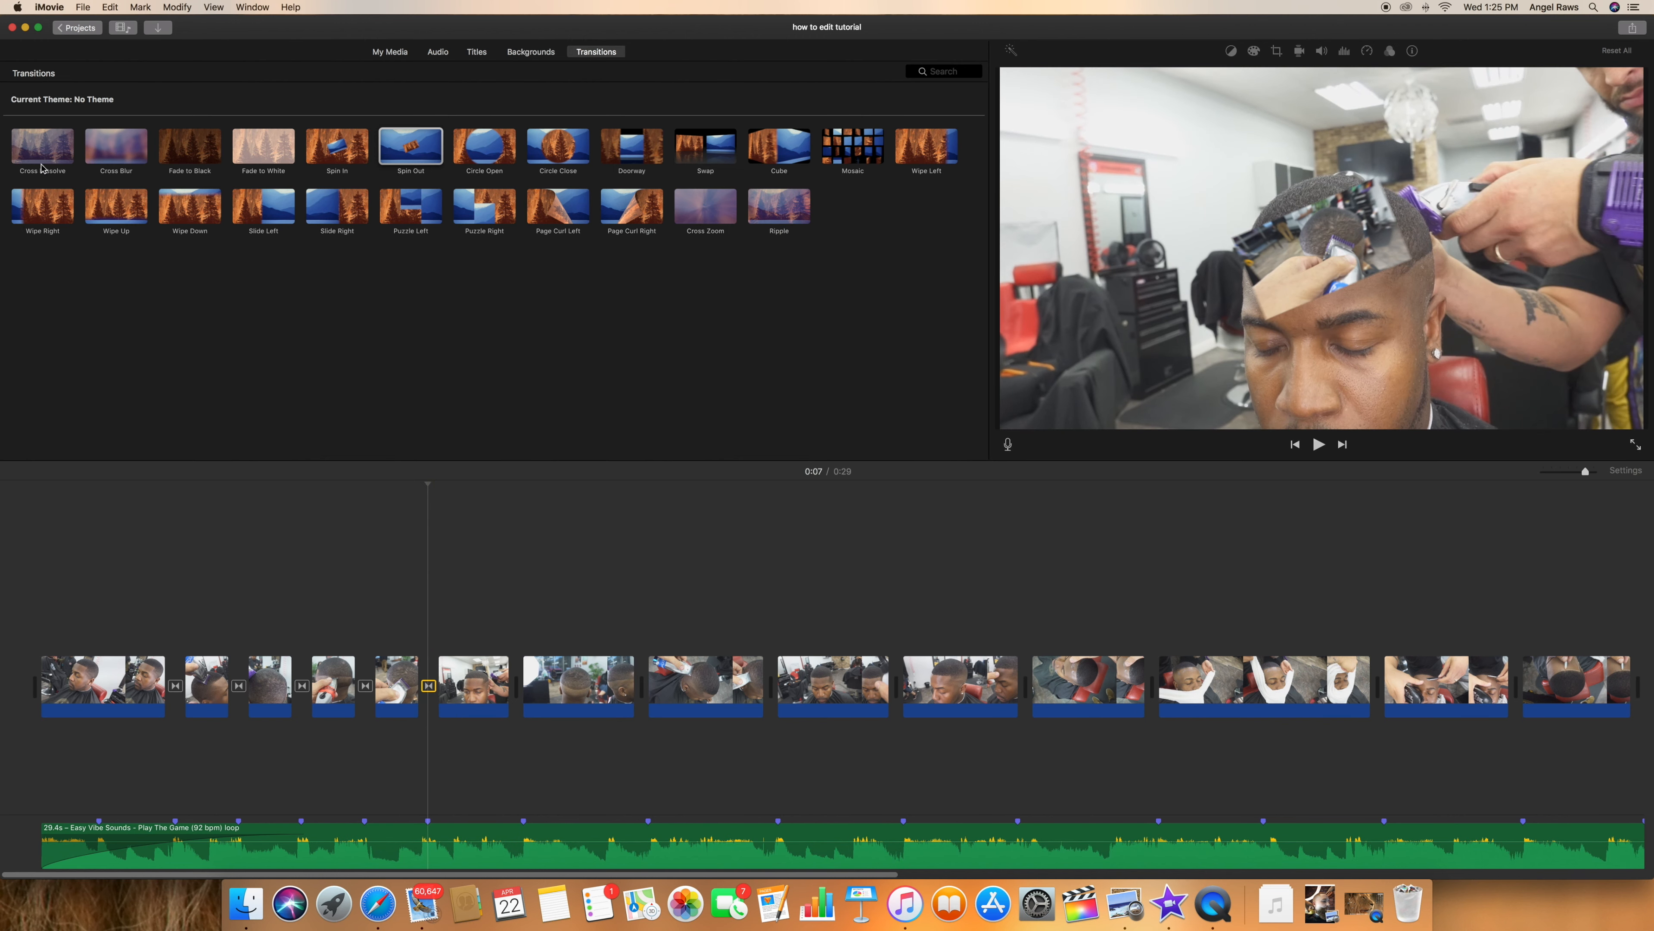
Add Slide Left after the sixth timeline clip, Page Curl Left after the seventh and Page Curl Right after the ninth, and play the video from the start.
{"action": "left_click_drag", "start_coordinate": [262, 214], "coordinate": [491, 686]}
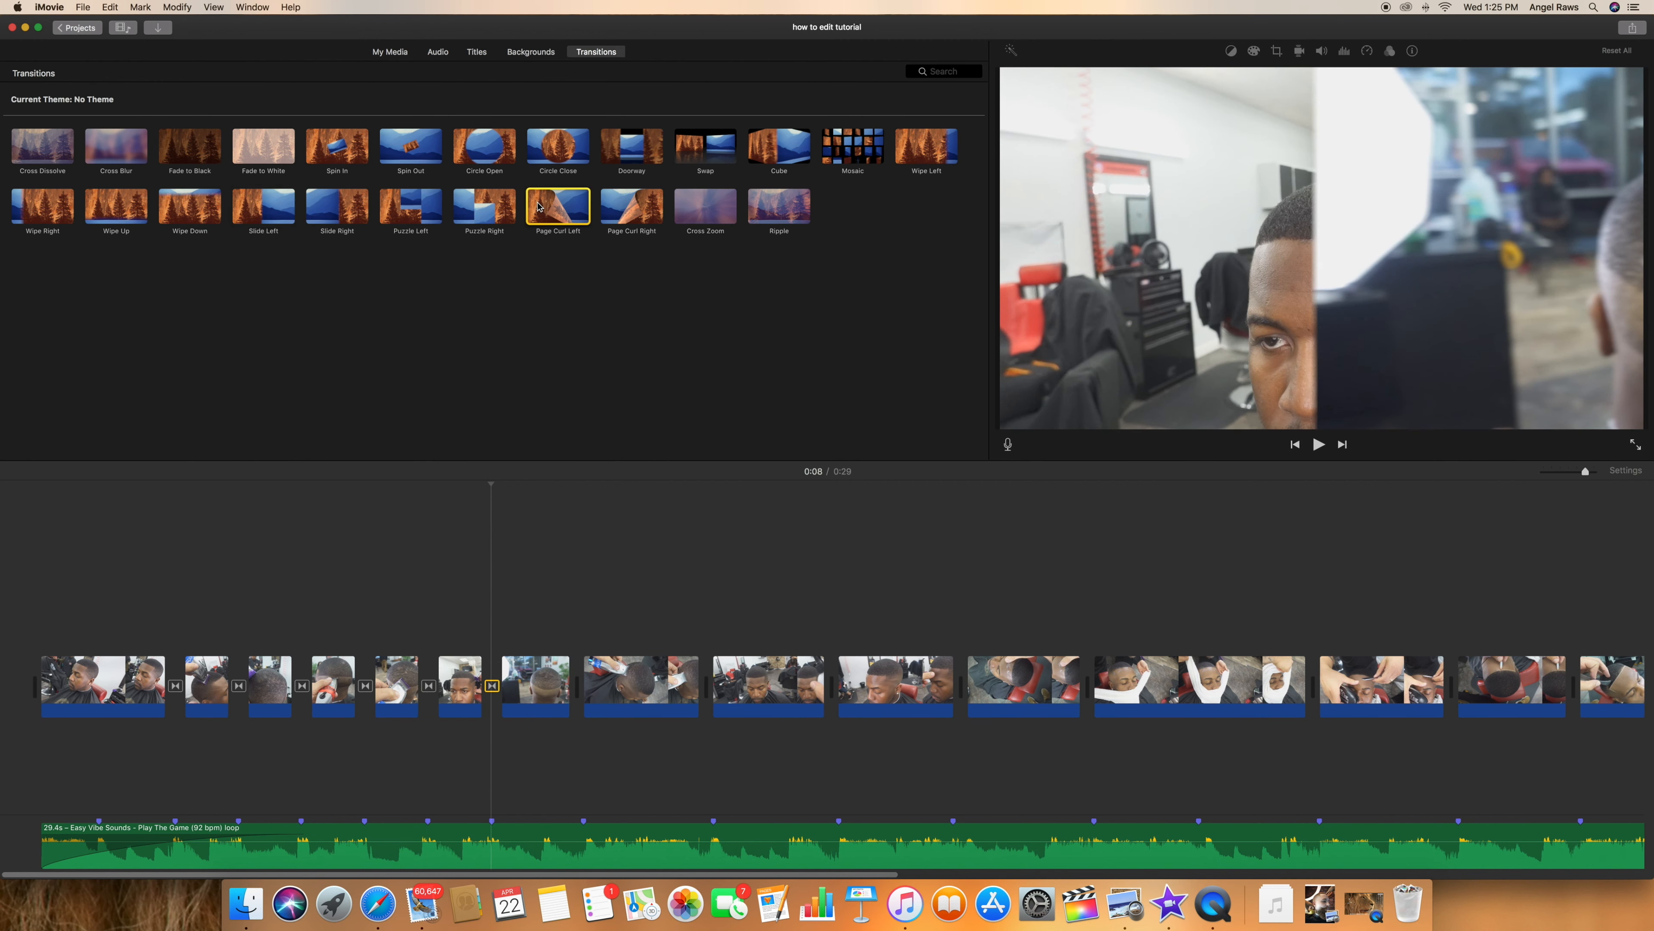
{"action": "left_click_drag", "start_coordinate": [538, 207], "coordinate": [574, 682]}
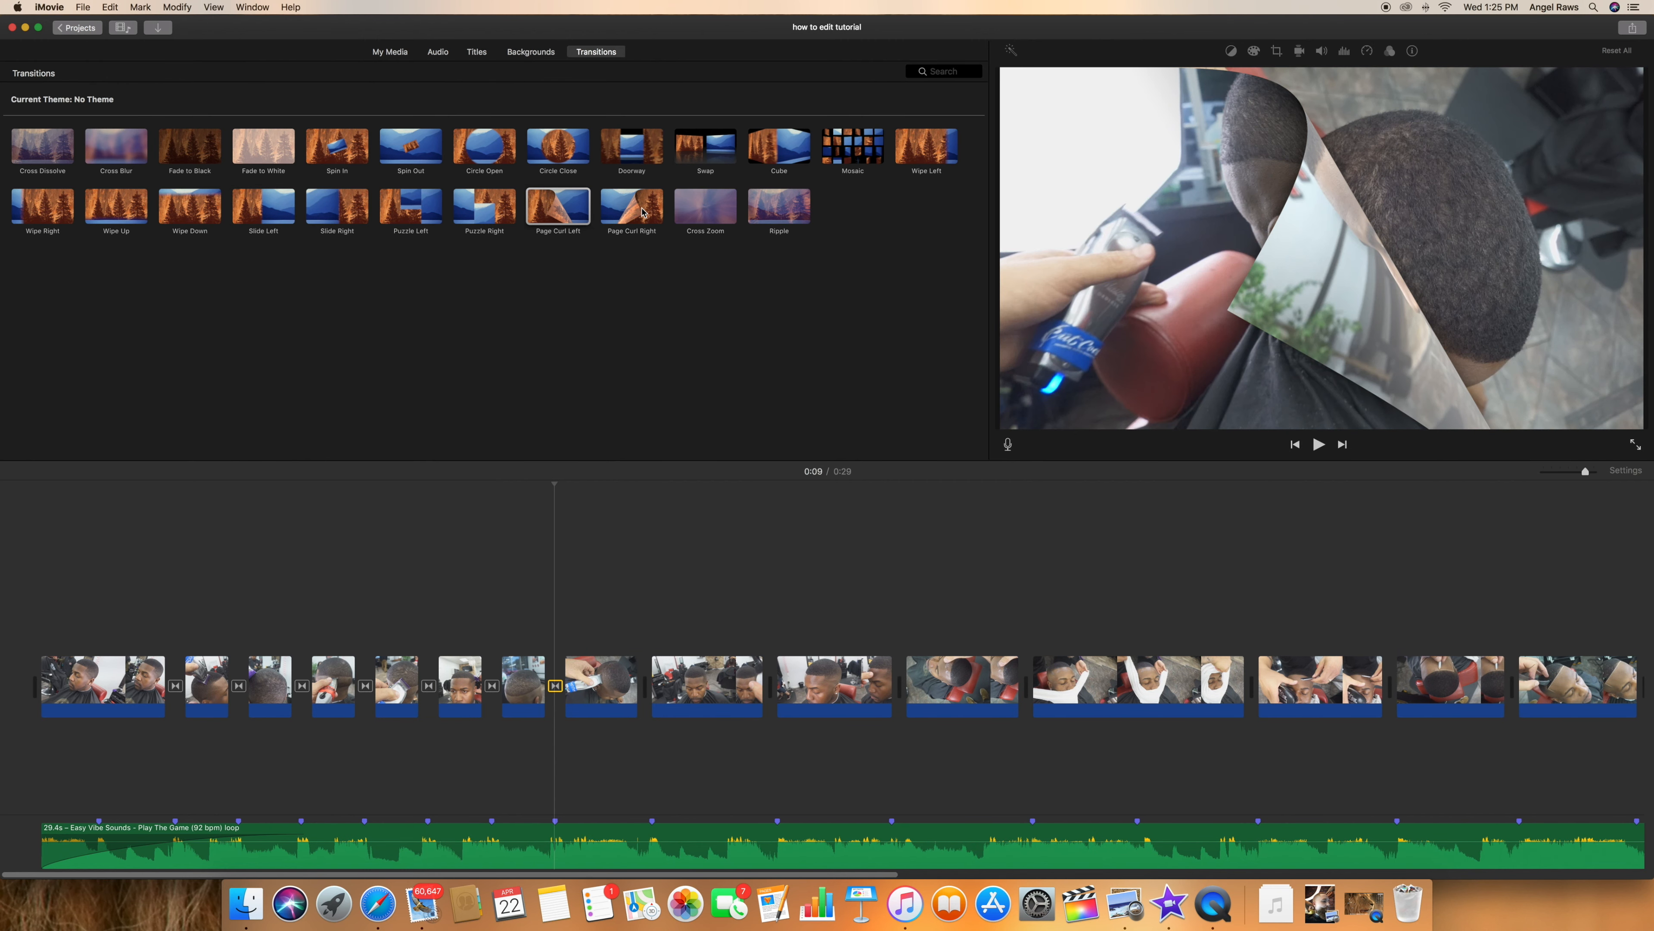
{"action": "left_click_drag", "start_coordinate": [642, 212], "coordinate": [716, 682]}
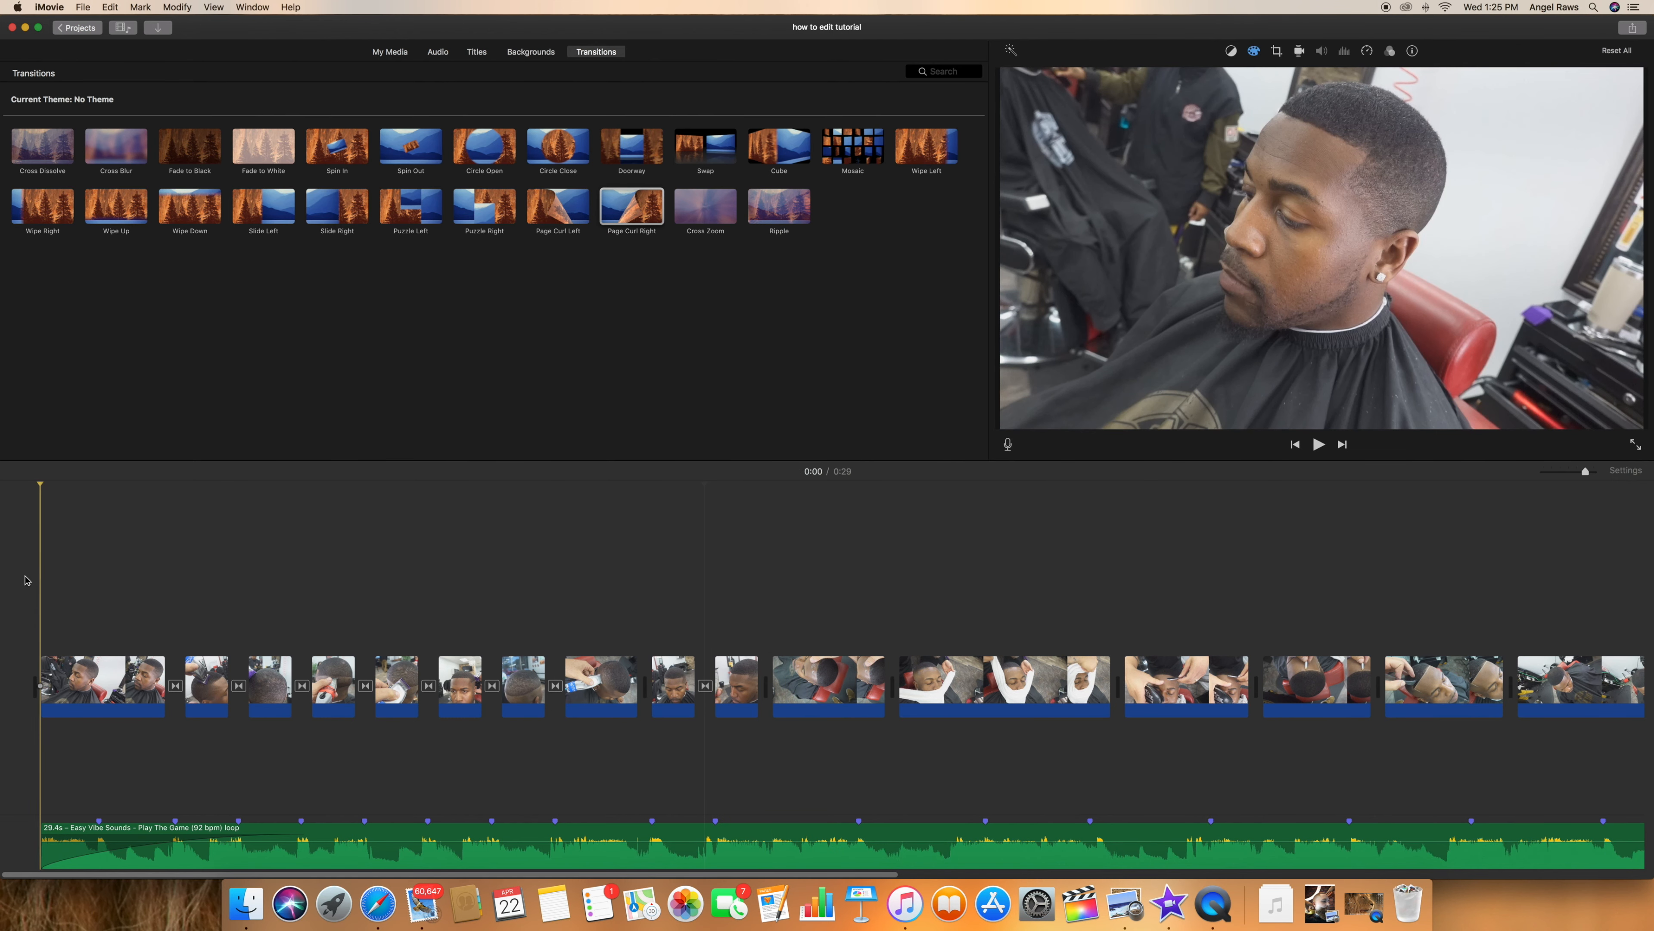
{"action": "key", "text": "space"}
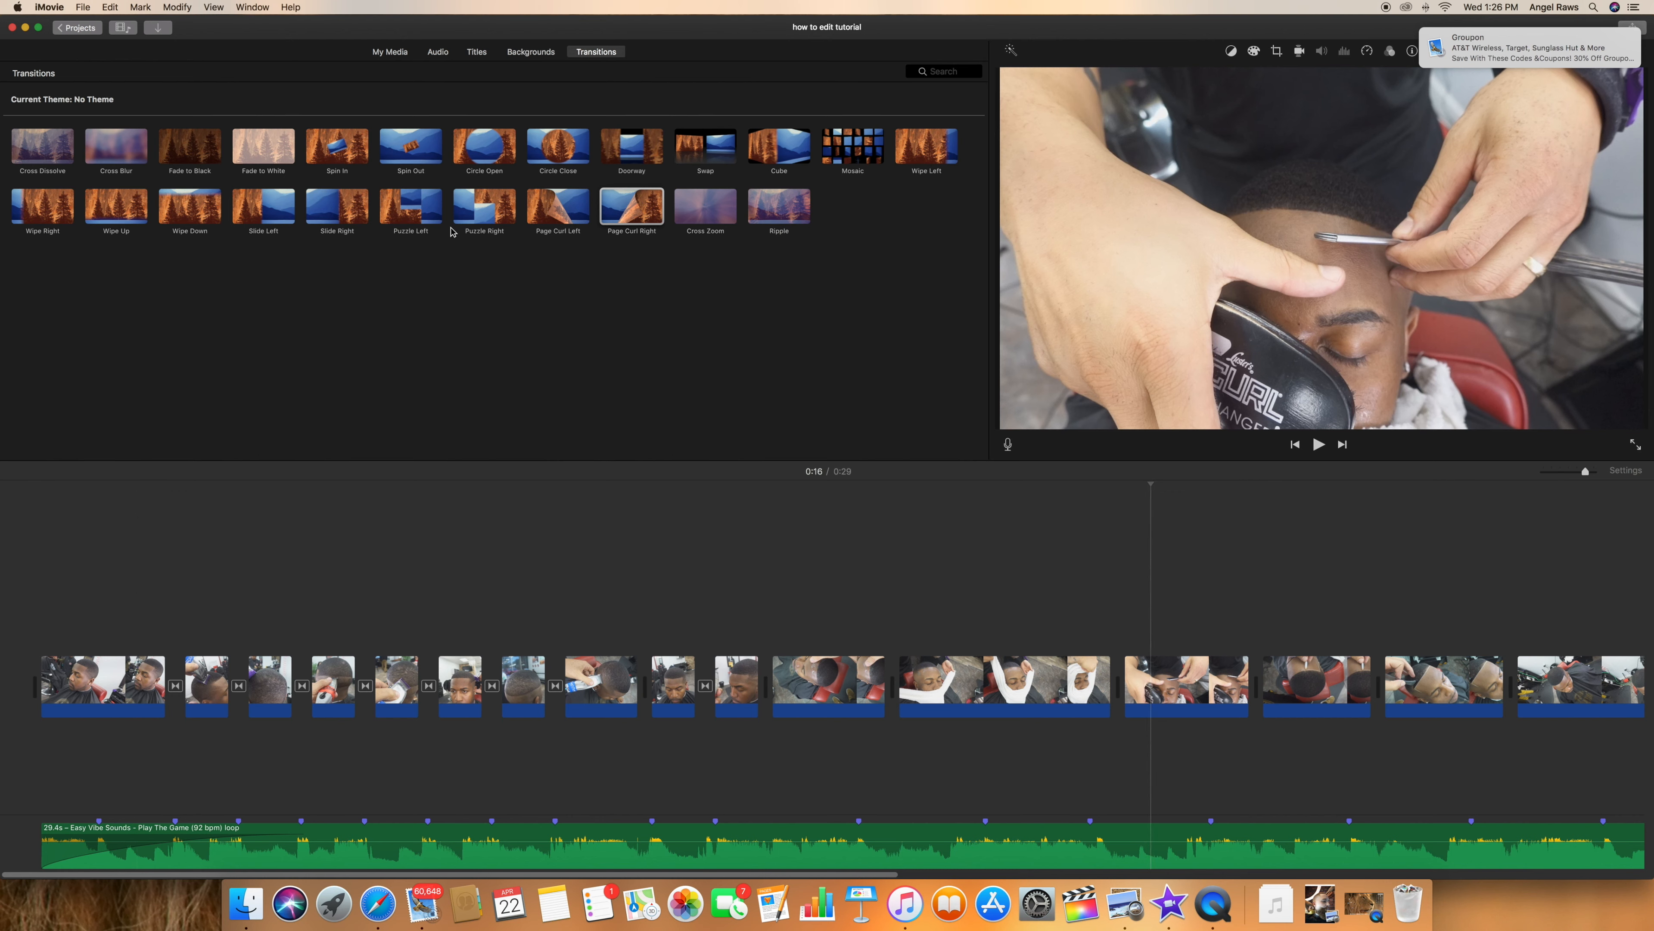
Add a Slide Right transition after the twelfth timeline clip, Puzzle Right after the thirteenth and Circle Close after the fifteenth.
{"action": "left_click_drag", "start_coordinate": [335, 211], "coordinate": [1078, 686]}
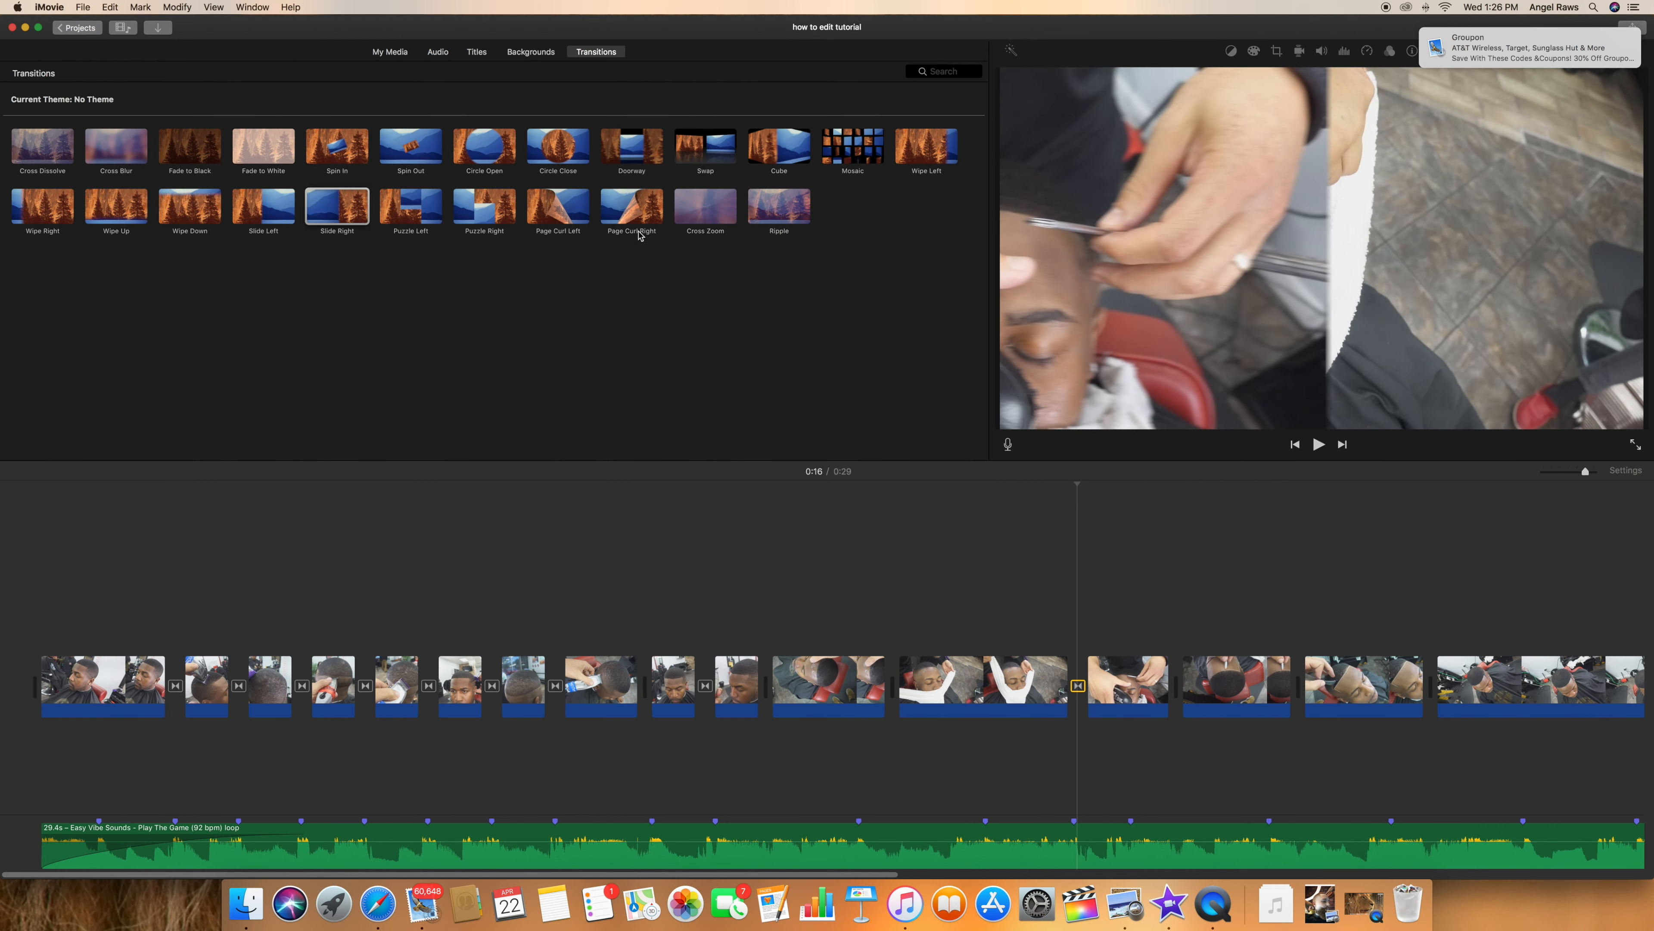
{"action": "left_click_drag", "start_coordinate": [600, 234], "coordinate": [1224, 788]}
{"action": "scroll", "coordinate": [1310, 655], "scroll_direction": "right", "scroll_amount": 6}
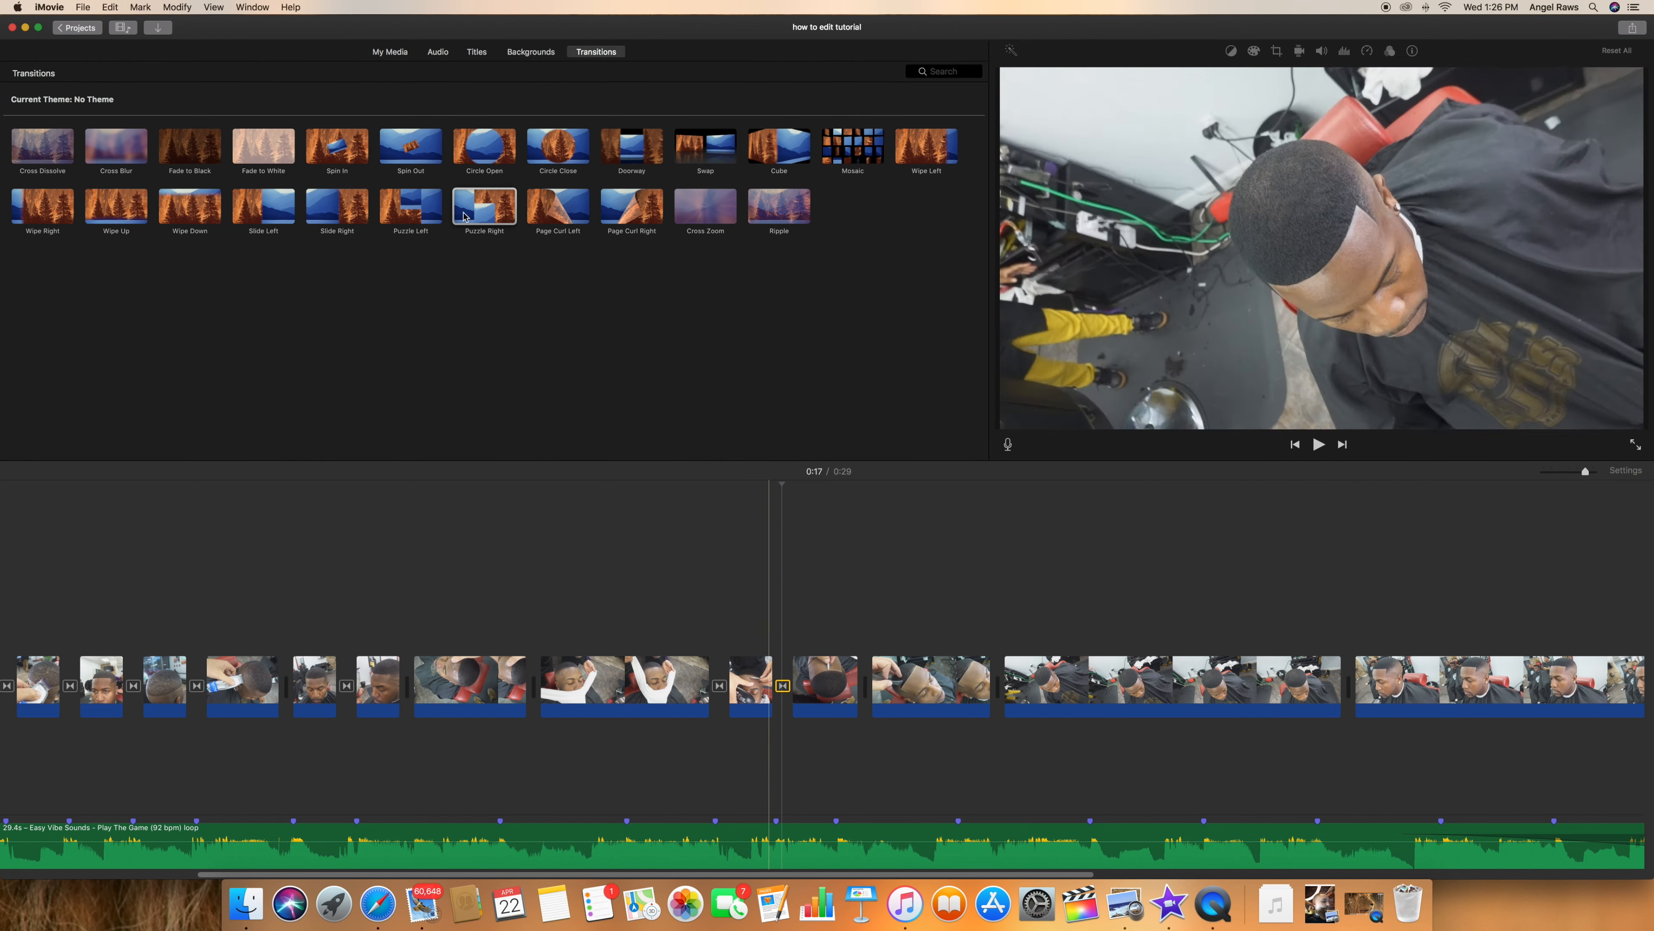
{"action": "left_click_drag", "start_coordinate": [538, 149], "coordinate": [939, 684]}
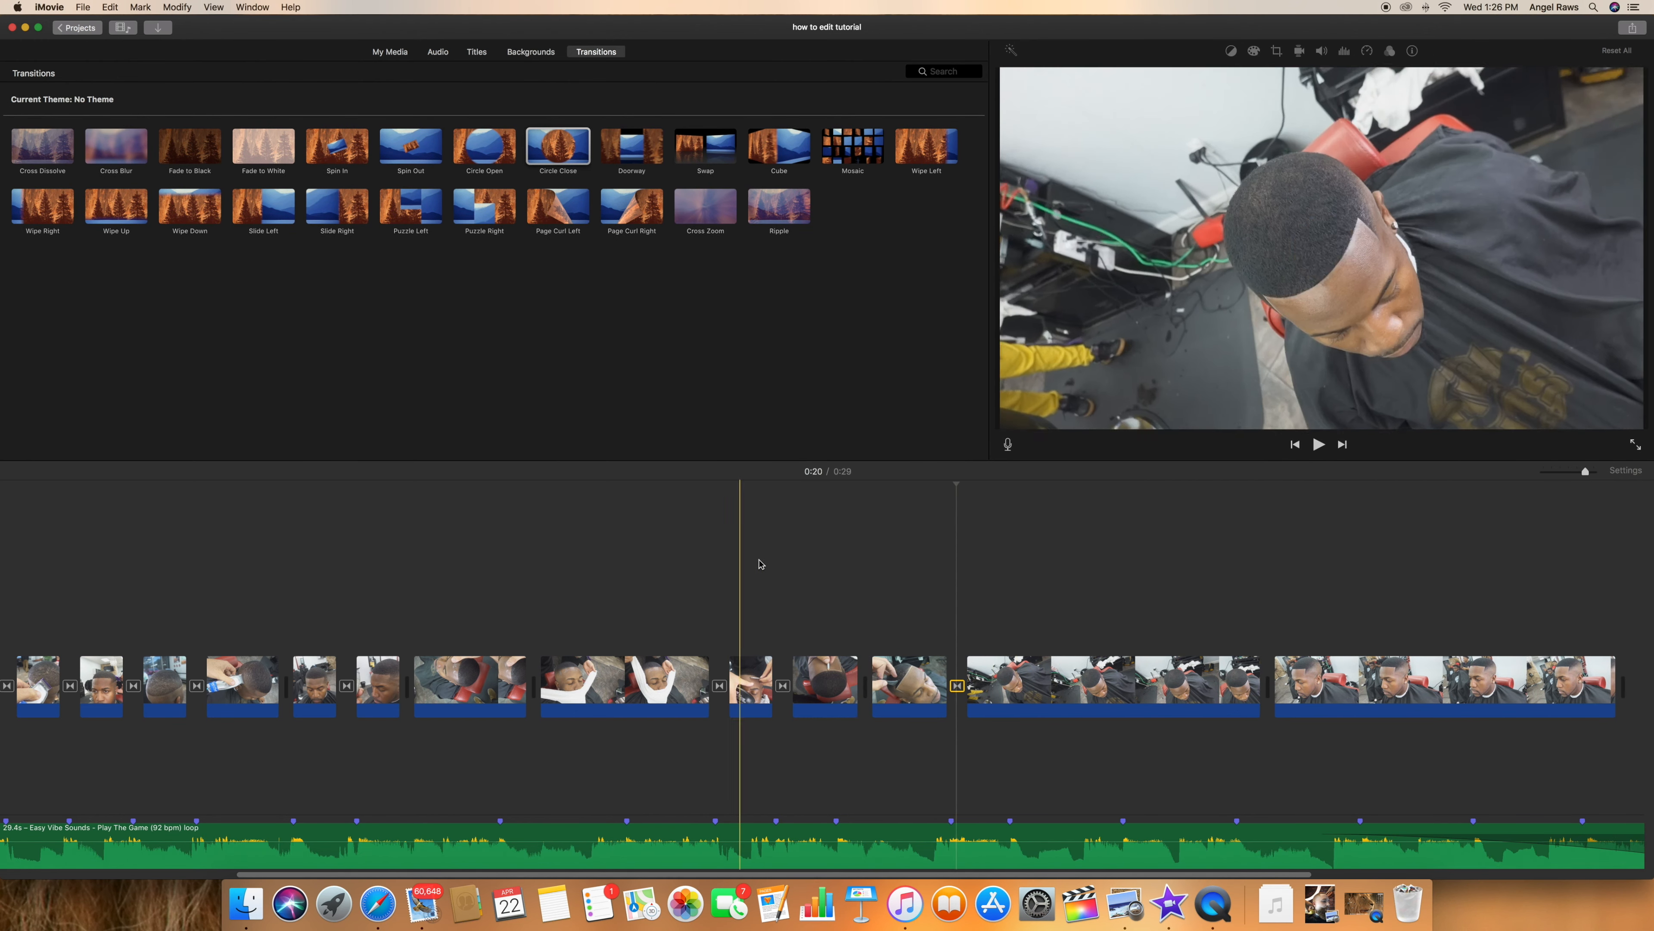
{"action": "scroll", "coordinate": [1373, 625], "scroll_direction": "right", "scroll_amount": 2}
{"action": "scroll", "coordinate": [1373, 626], "scroll_direction": "right", "scroll_amount": 6}
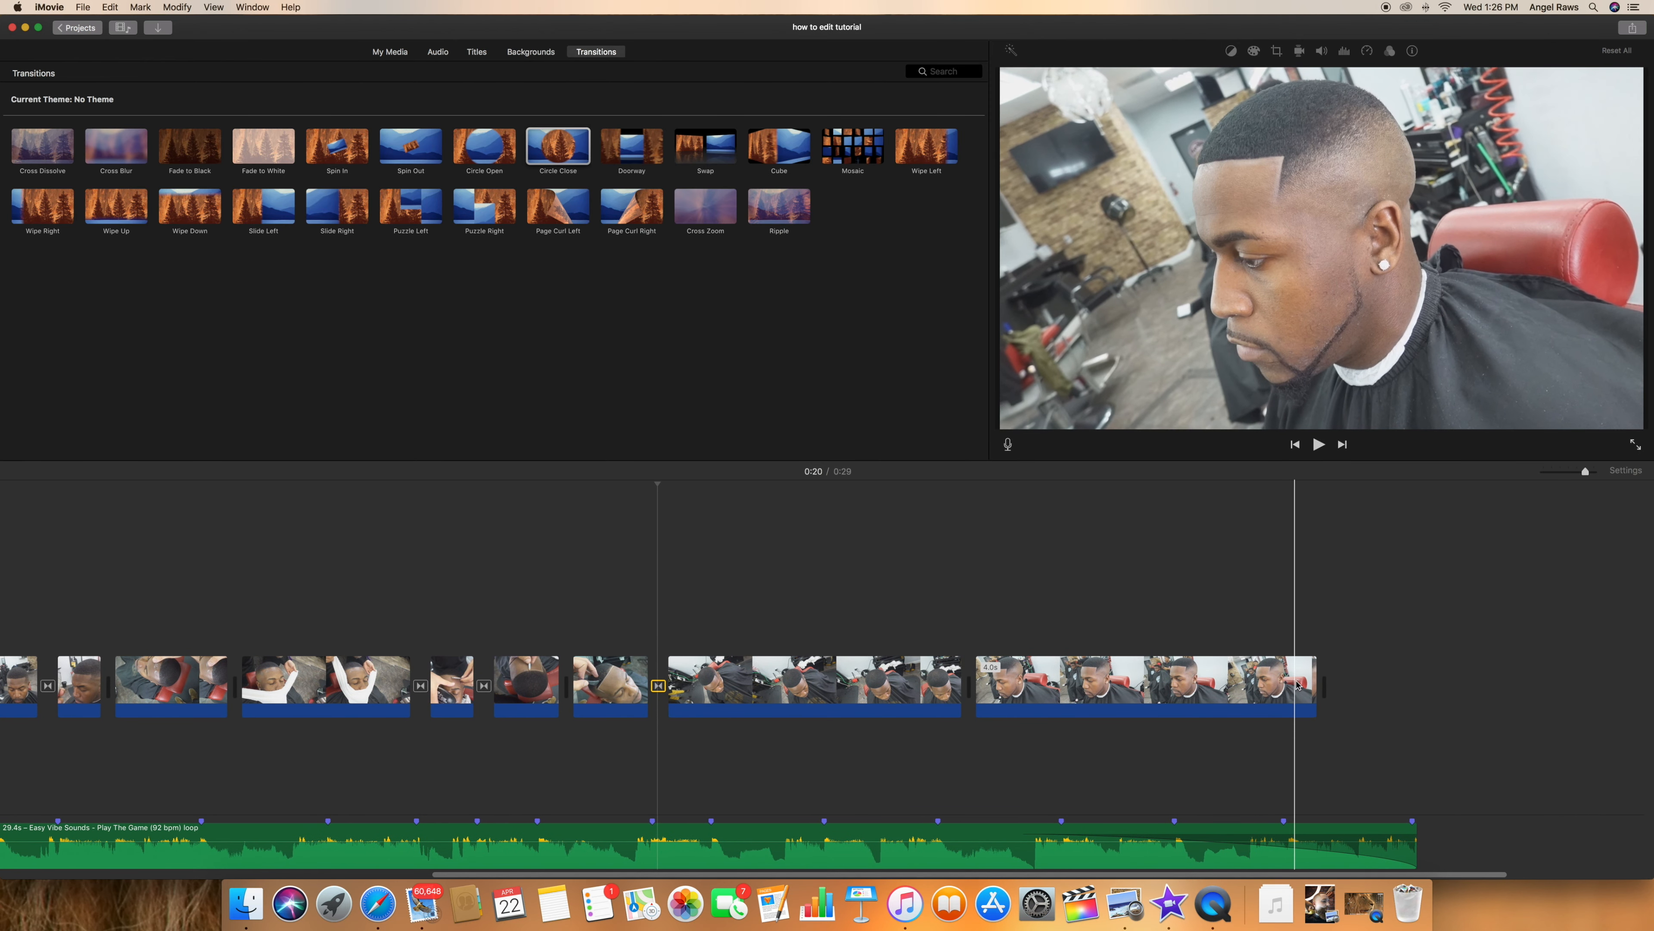
Add a Fade to Black transition after the last timeline clip and play the video from the start.
{"action": "left_click_drag", "start_coordinate": [188, 151], "coordinate": [1201, 680]}
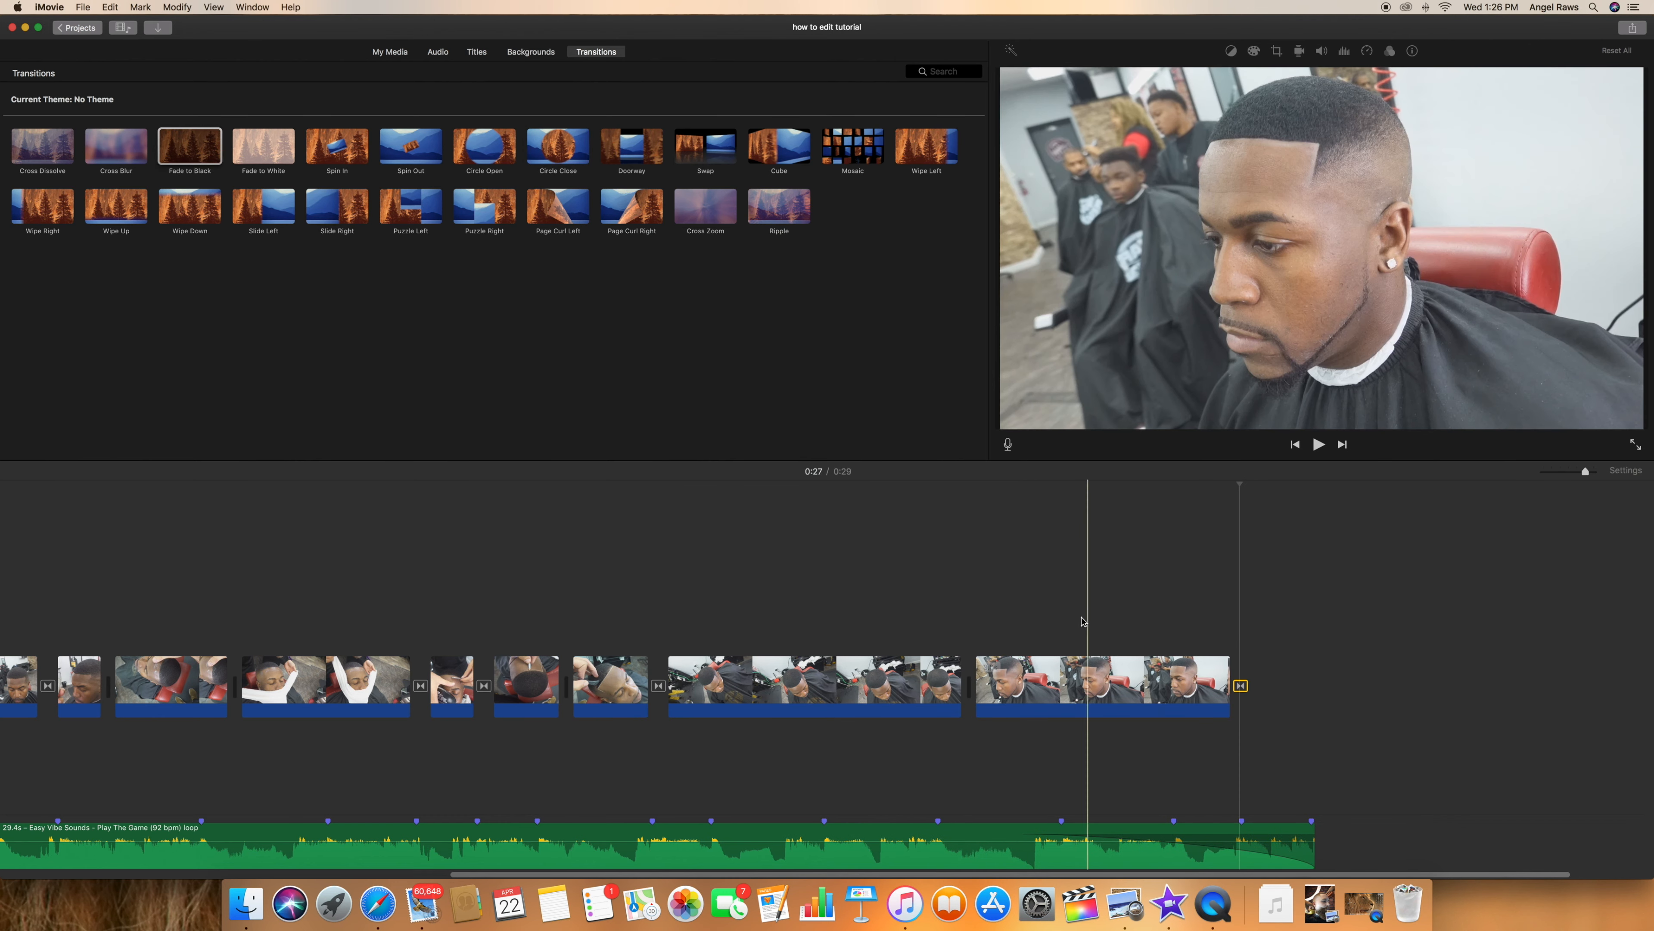
{"action": "left_click", "coordinate": [1185, 627]}
{"action": "key", "text": "space"}
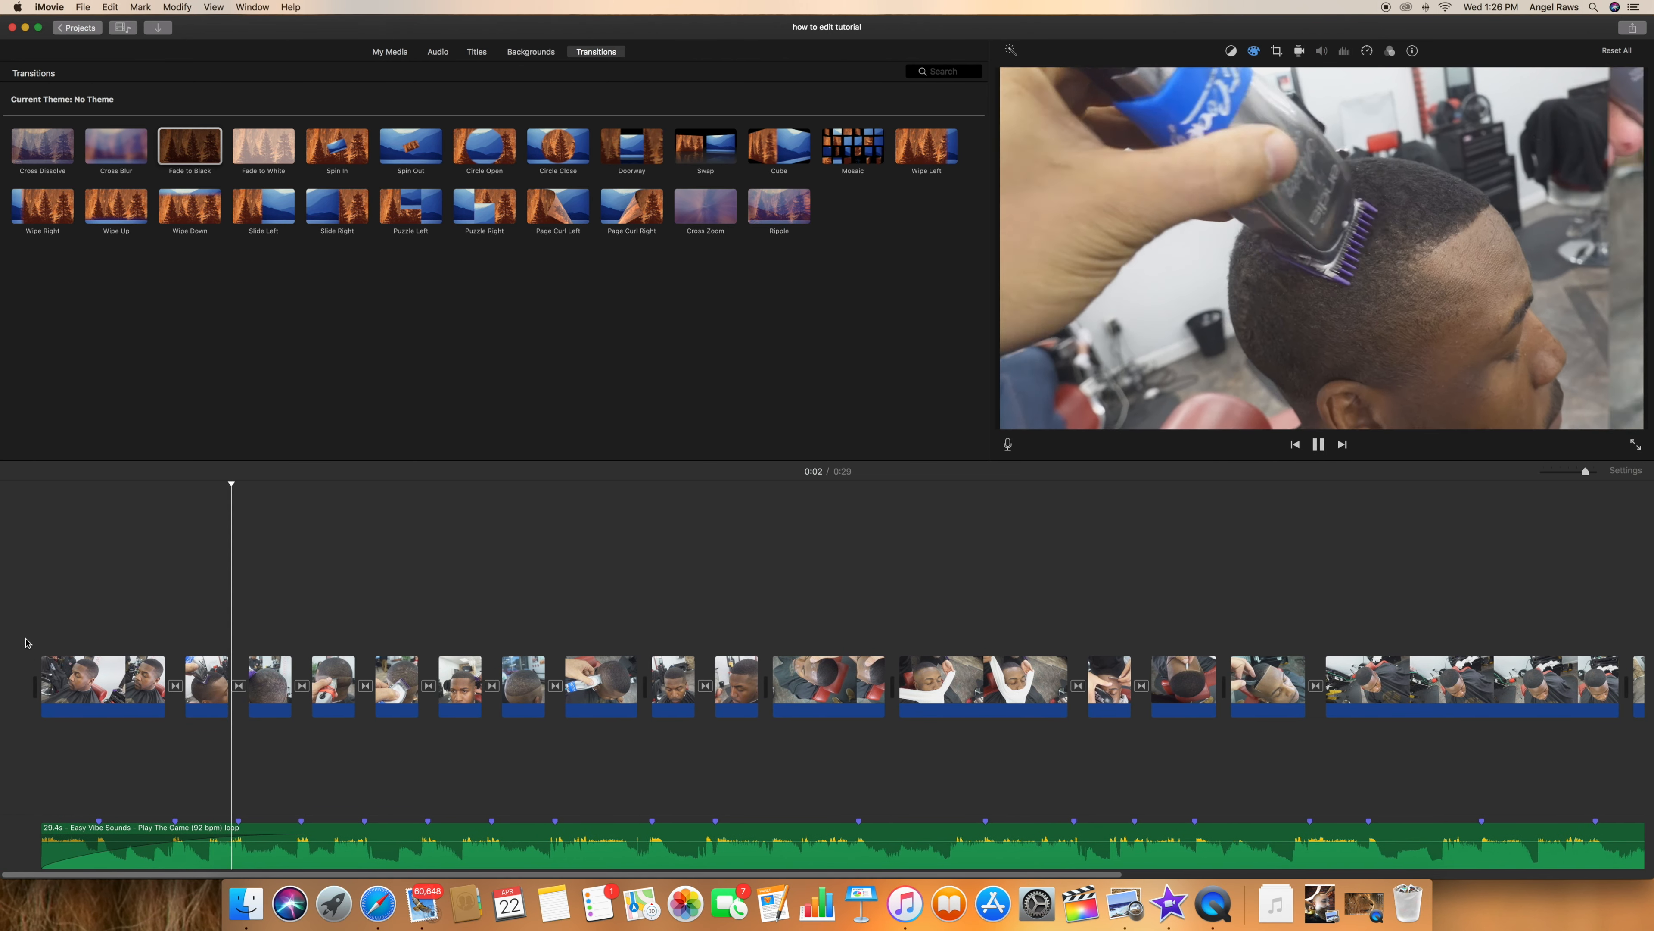
{"action": "key", "text": "space"}
{"action": "key", "text": "space"}
{"action": "key", "text": "space"}
{"action": "key", "text": "space"}
{"action": "key", "text": "space"}
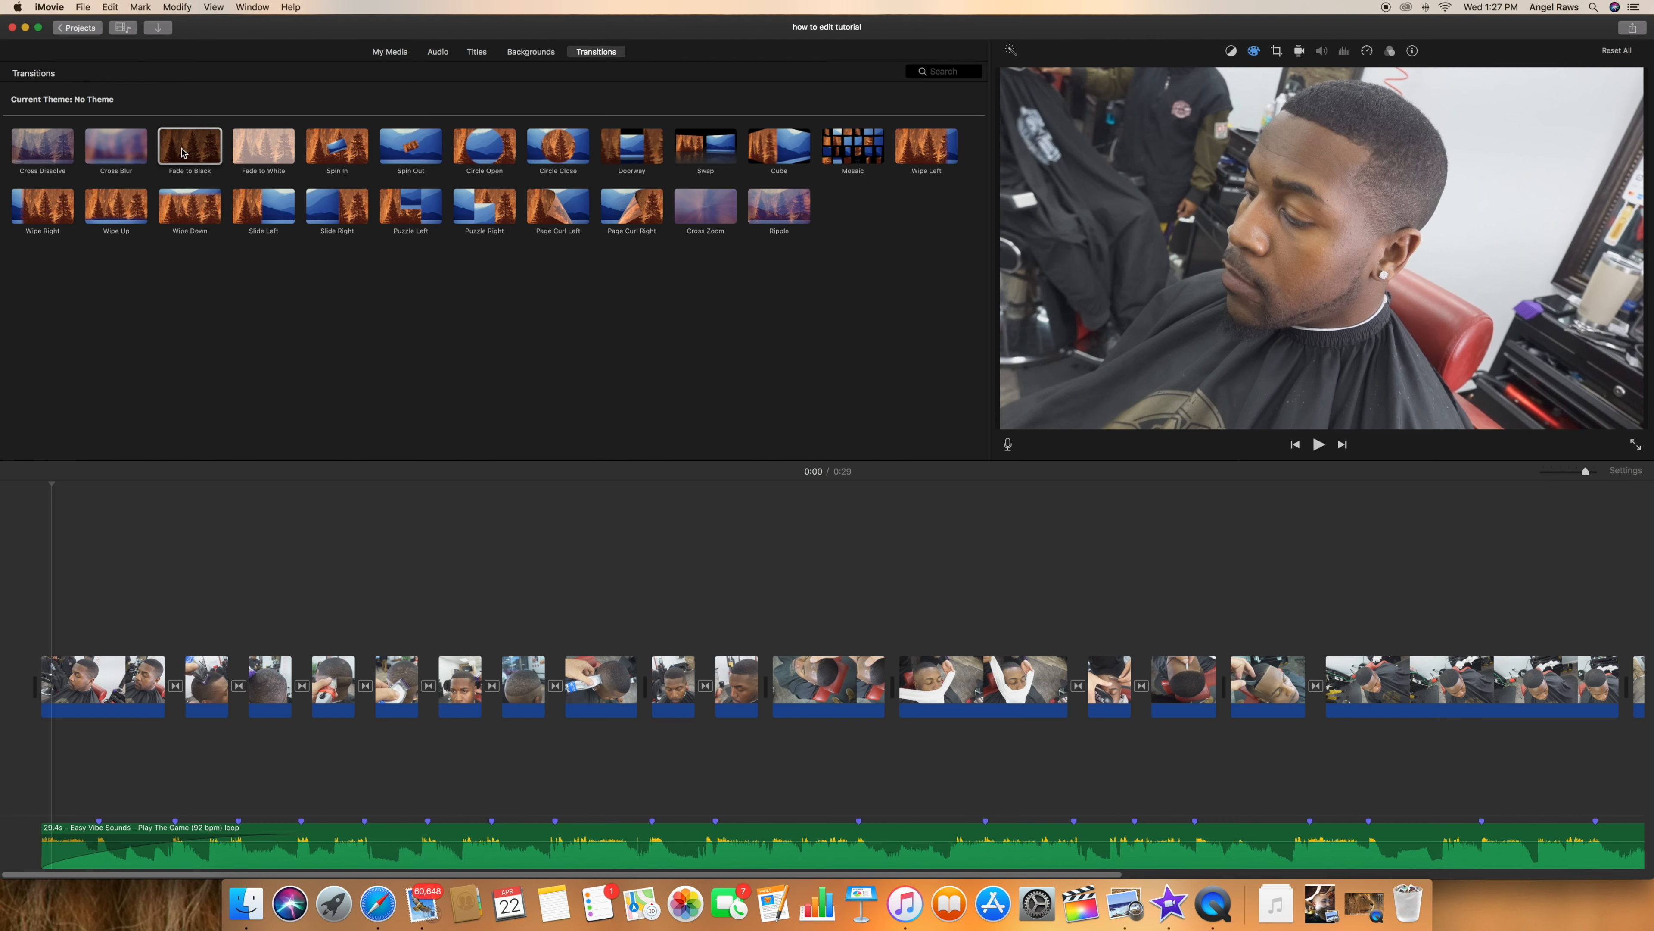
Add a Fade to Black transition before the first timeline clip and play the video from the beginning.
{"action": "left_click_drag", "start_coordinate": [81, 533], "coordinate": [23, 629]}
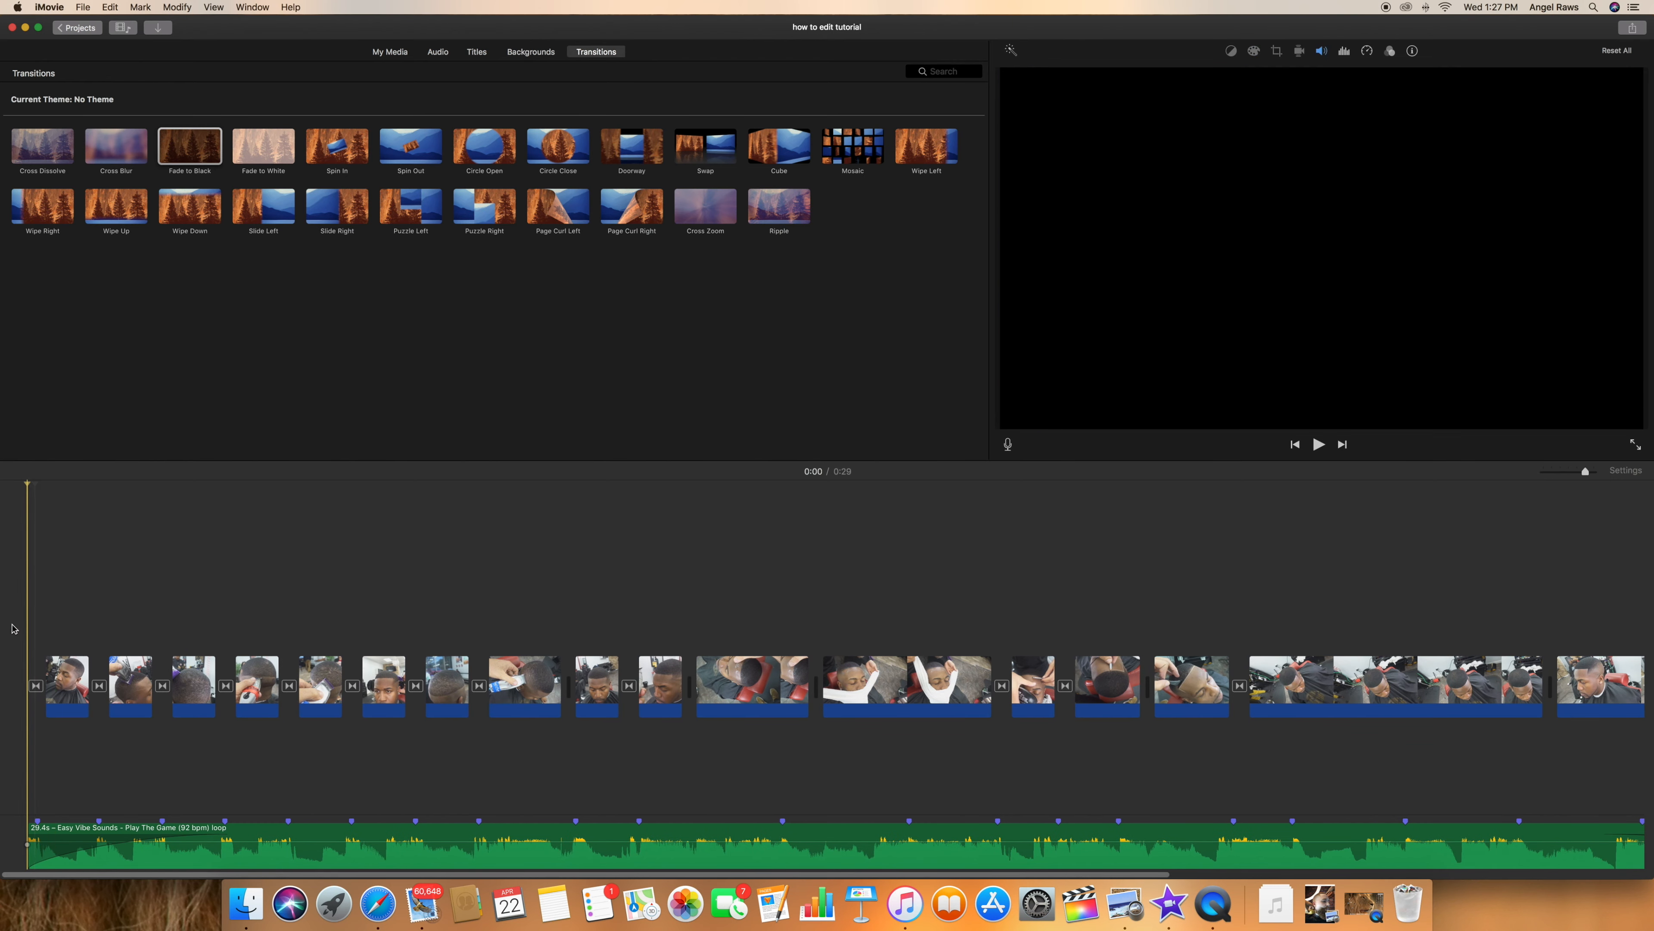
{"action": "key", "text": "space"}
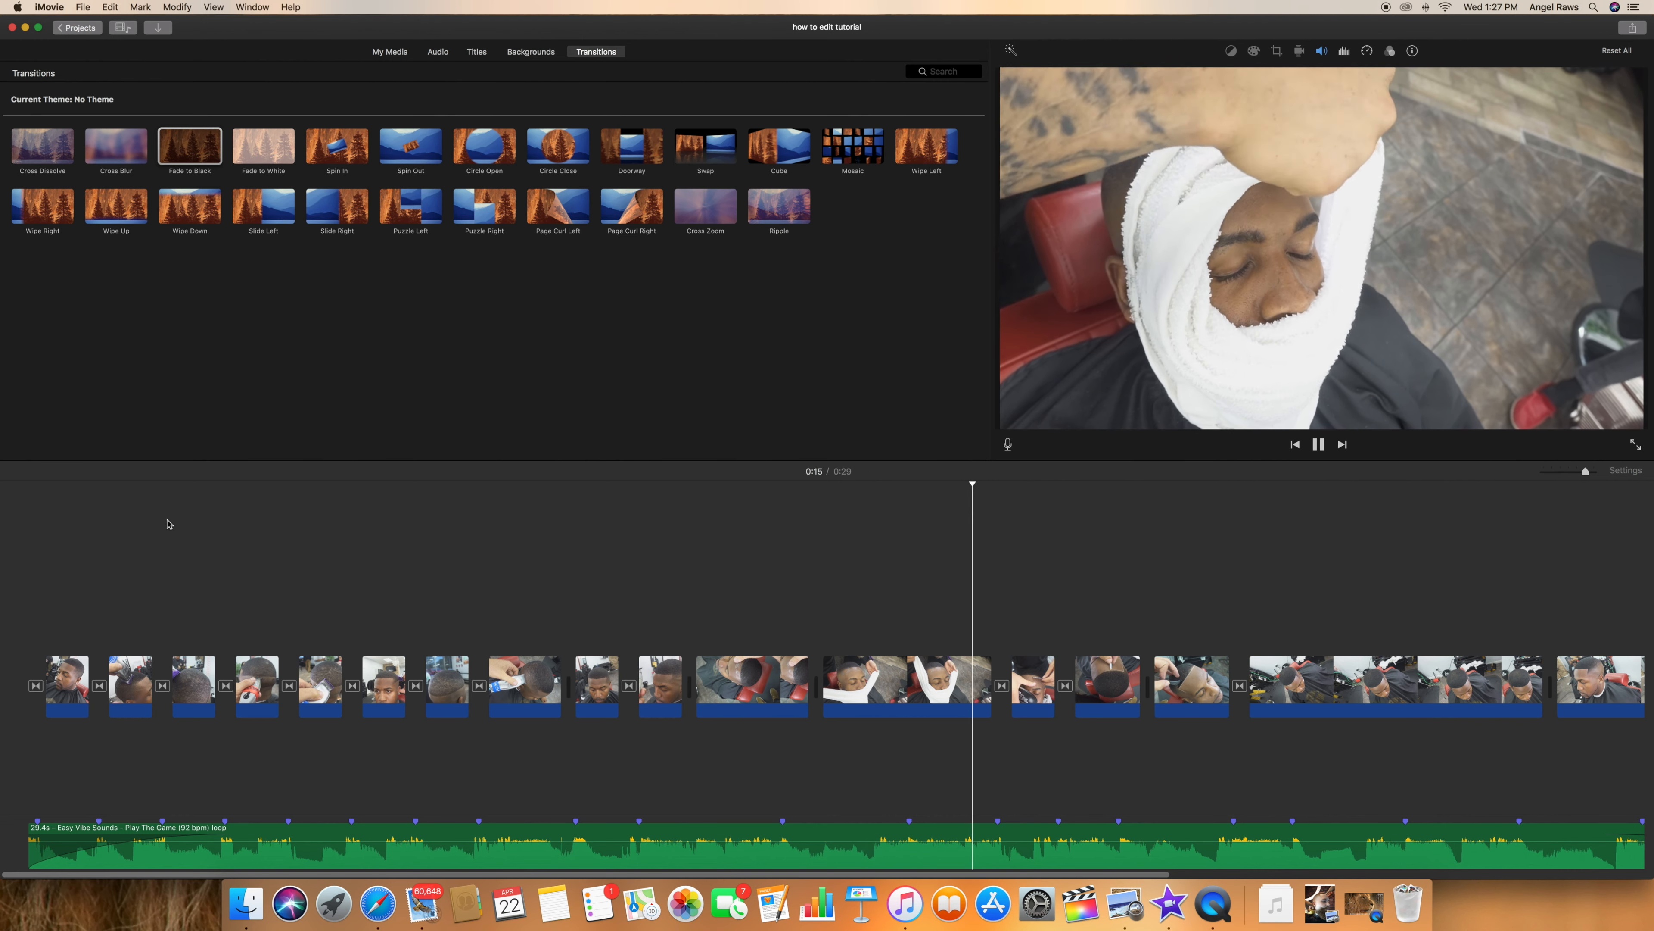
{"action": "key", "text": "space"}
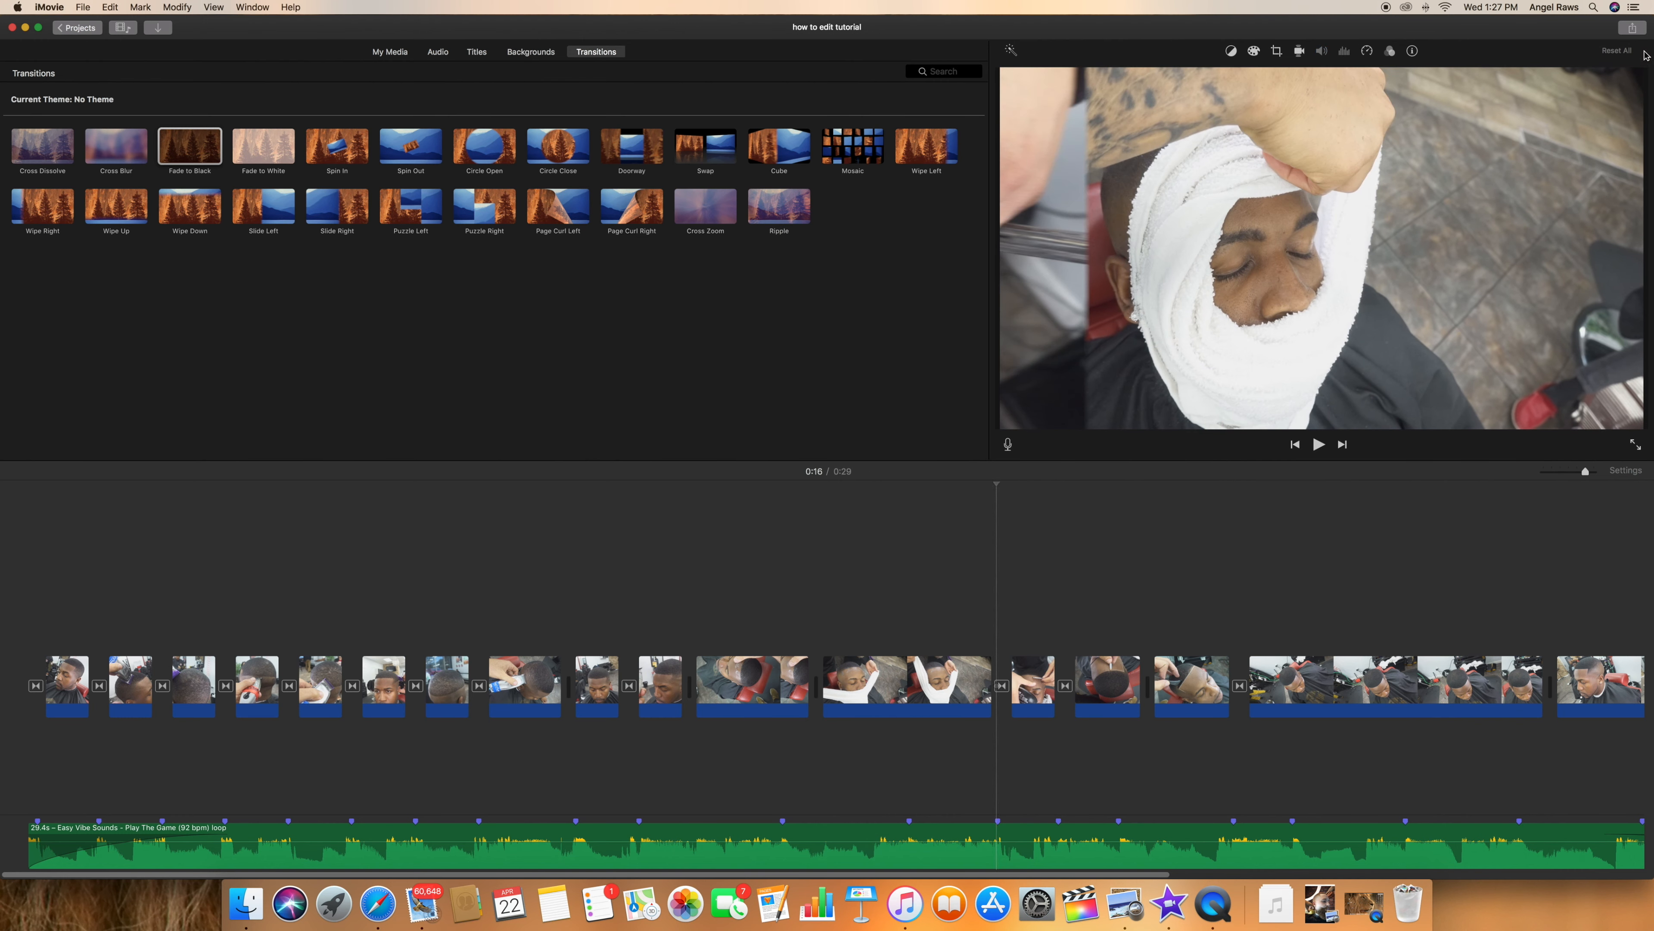
View the available sharing destinations for the movie, then close them.
{"action": "left_click", "coordinate": [1632, 28]}
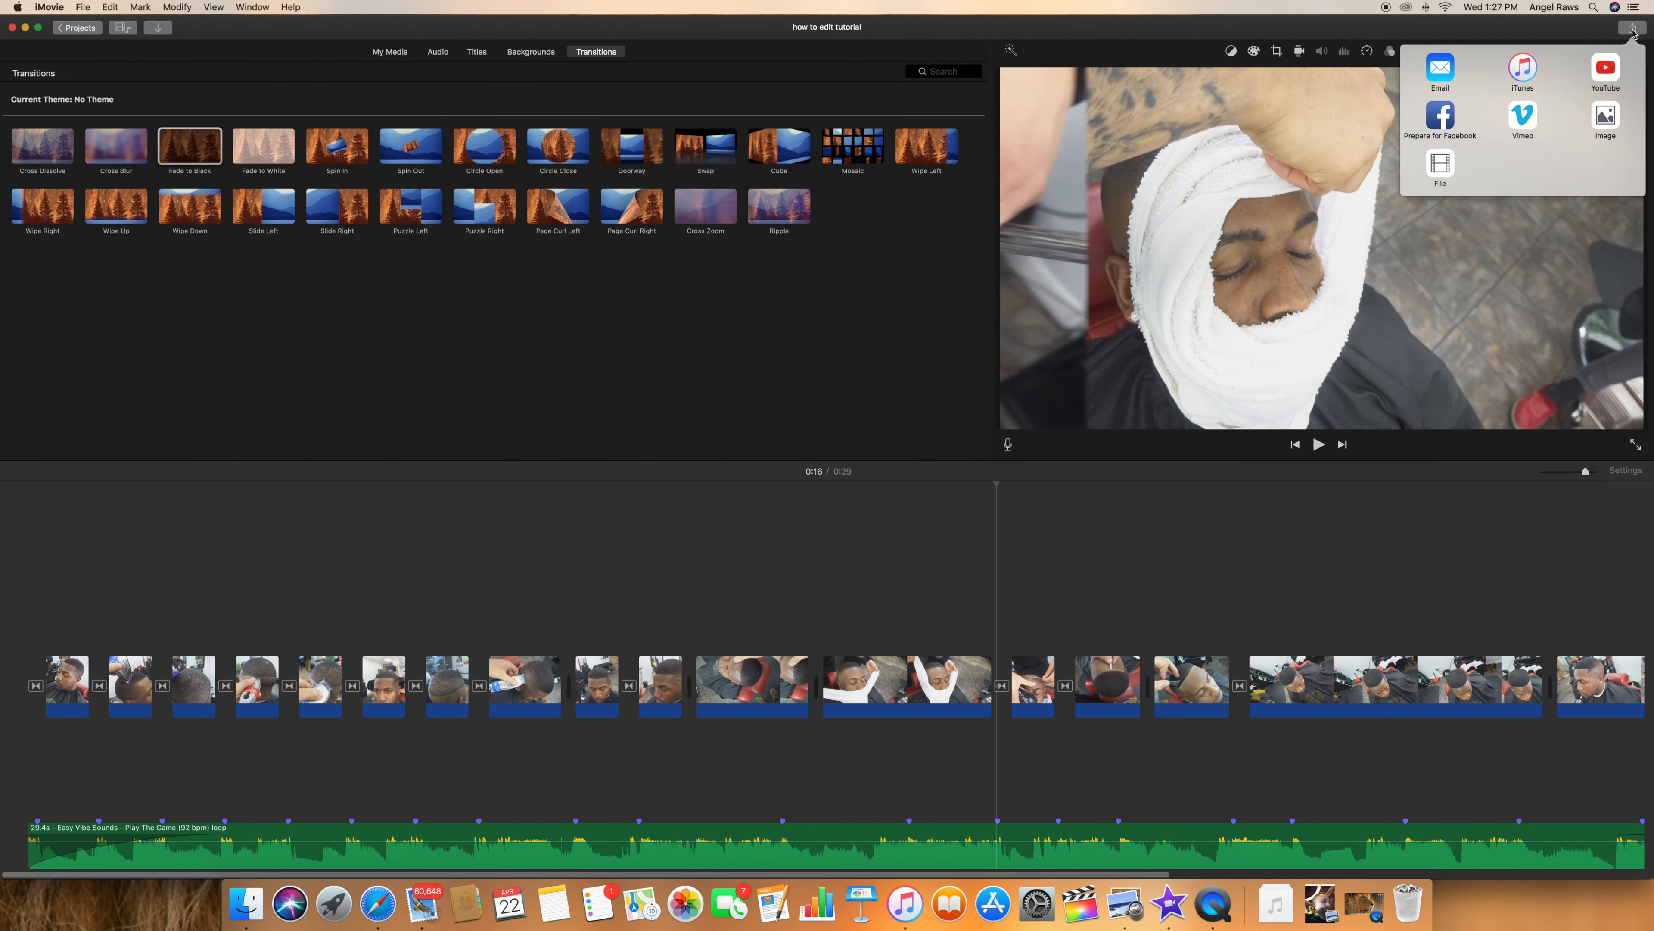
{"action": "left_click", "coordinate": [1428, 30]}
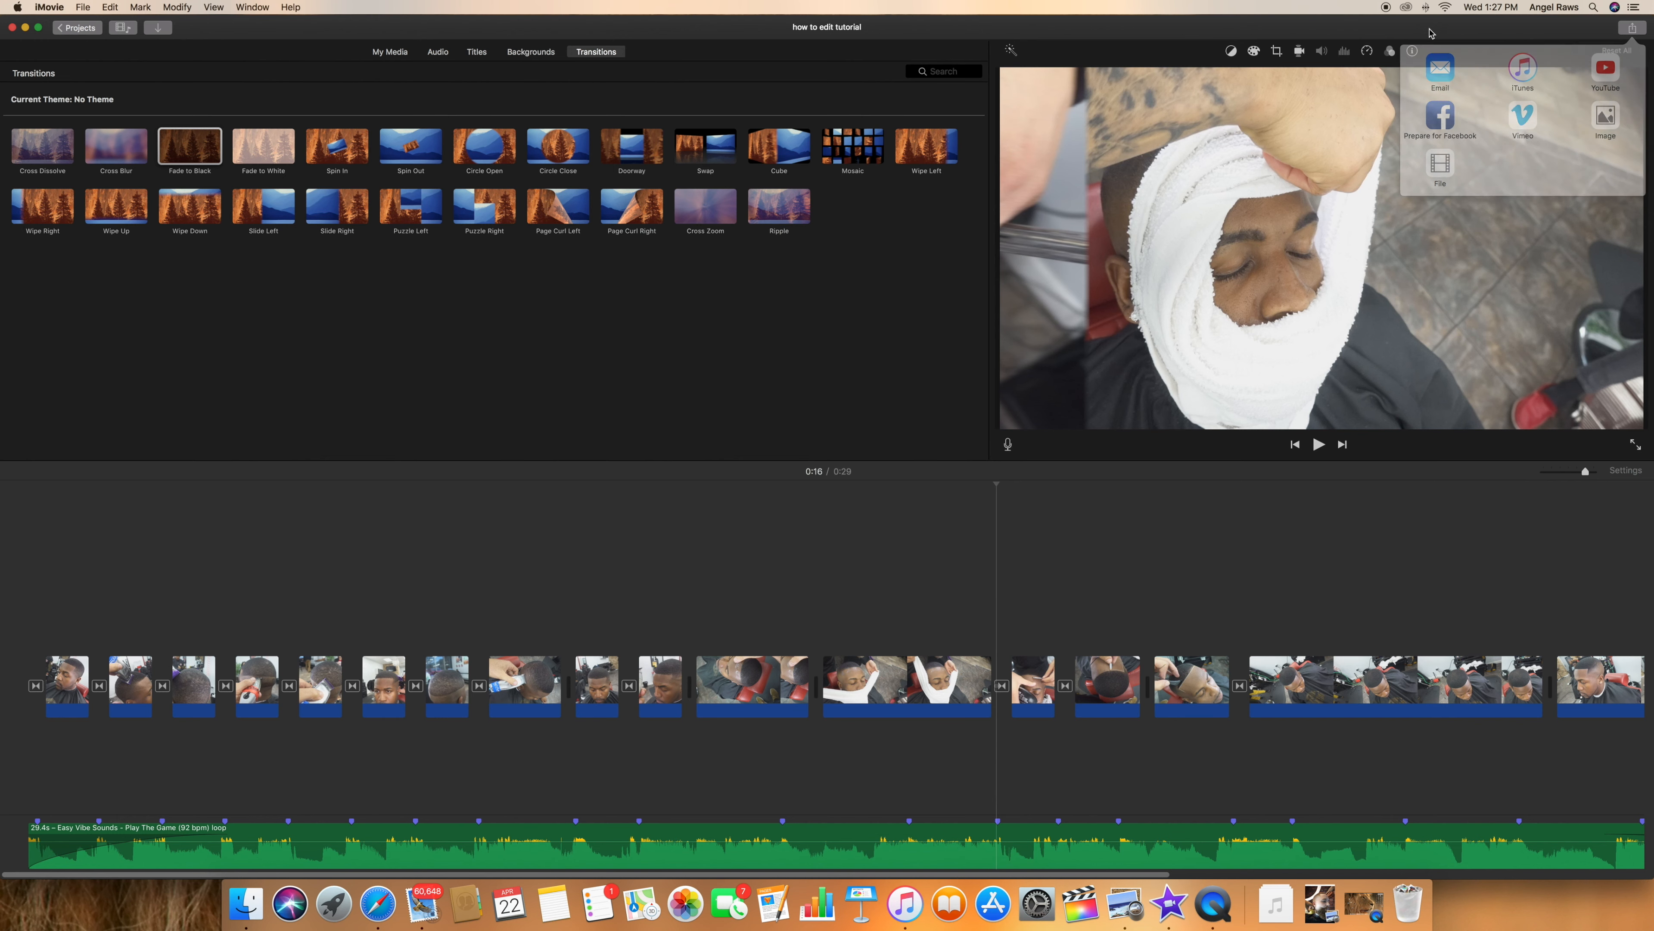
Stabilize the twelfth timeline clip's shaky video at 33%, slightly adjust its highlights and show the color balance options.
{"action": "left_click", "coordinate": [1299, 53]}
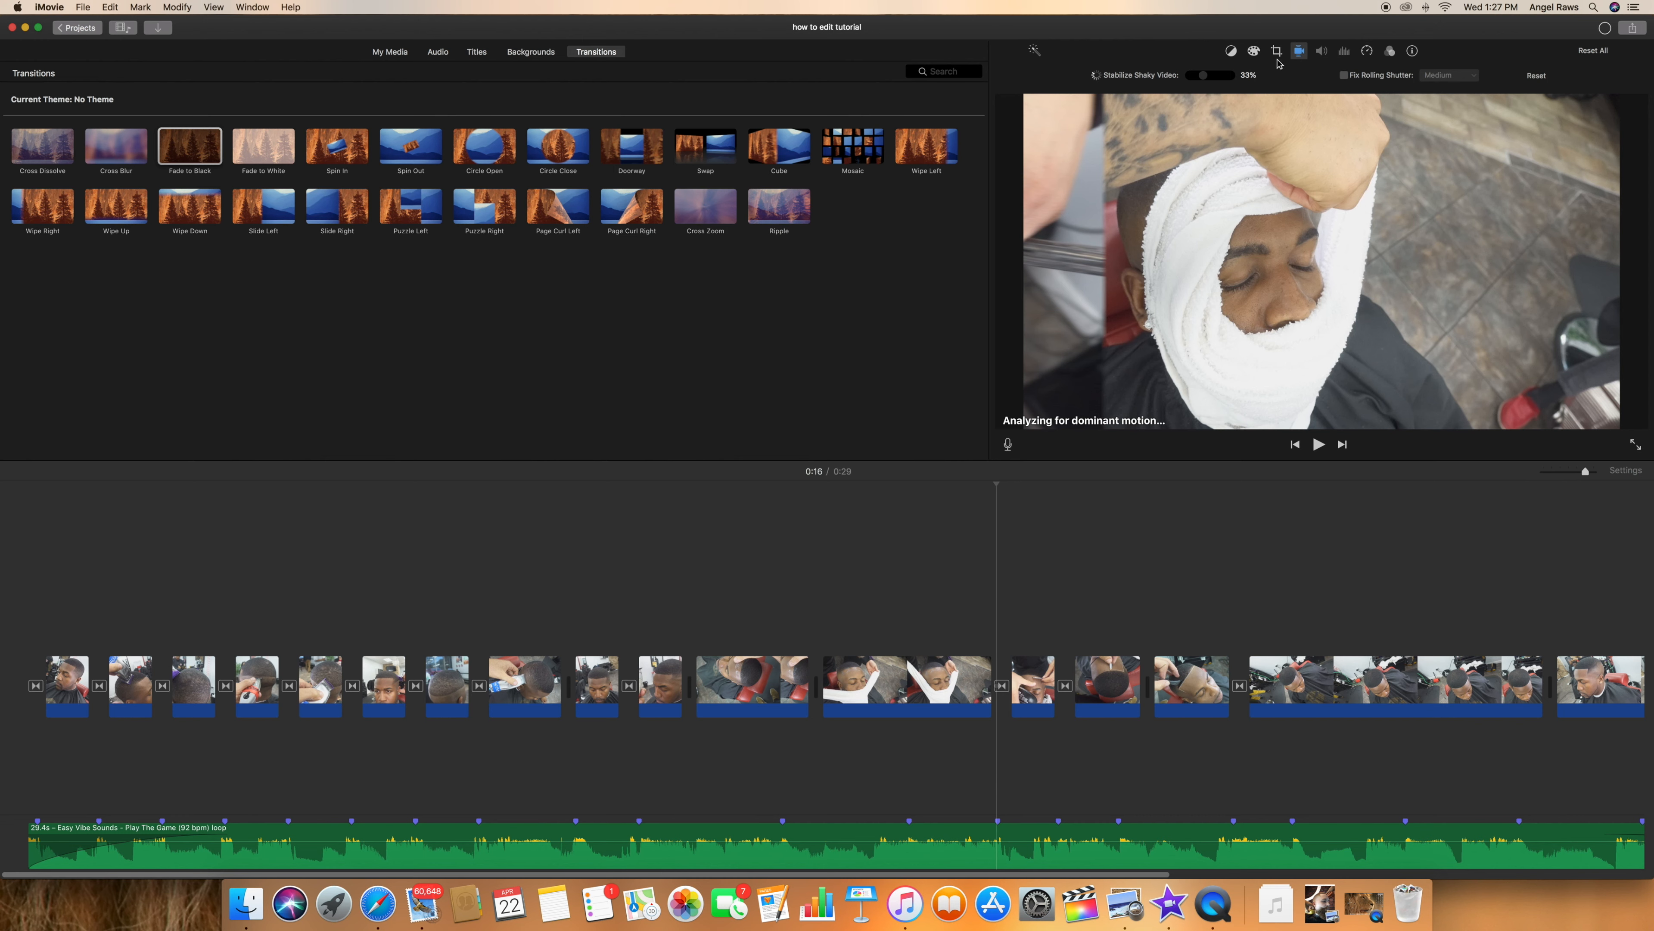
{"action": "left_click", "coordinate": [1254, 53]}
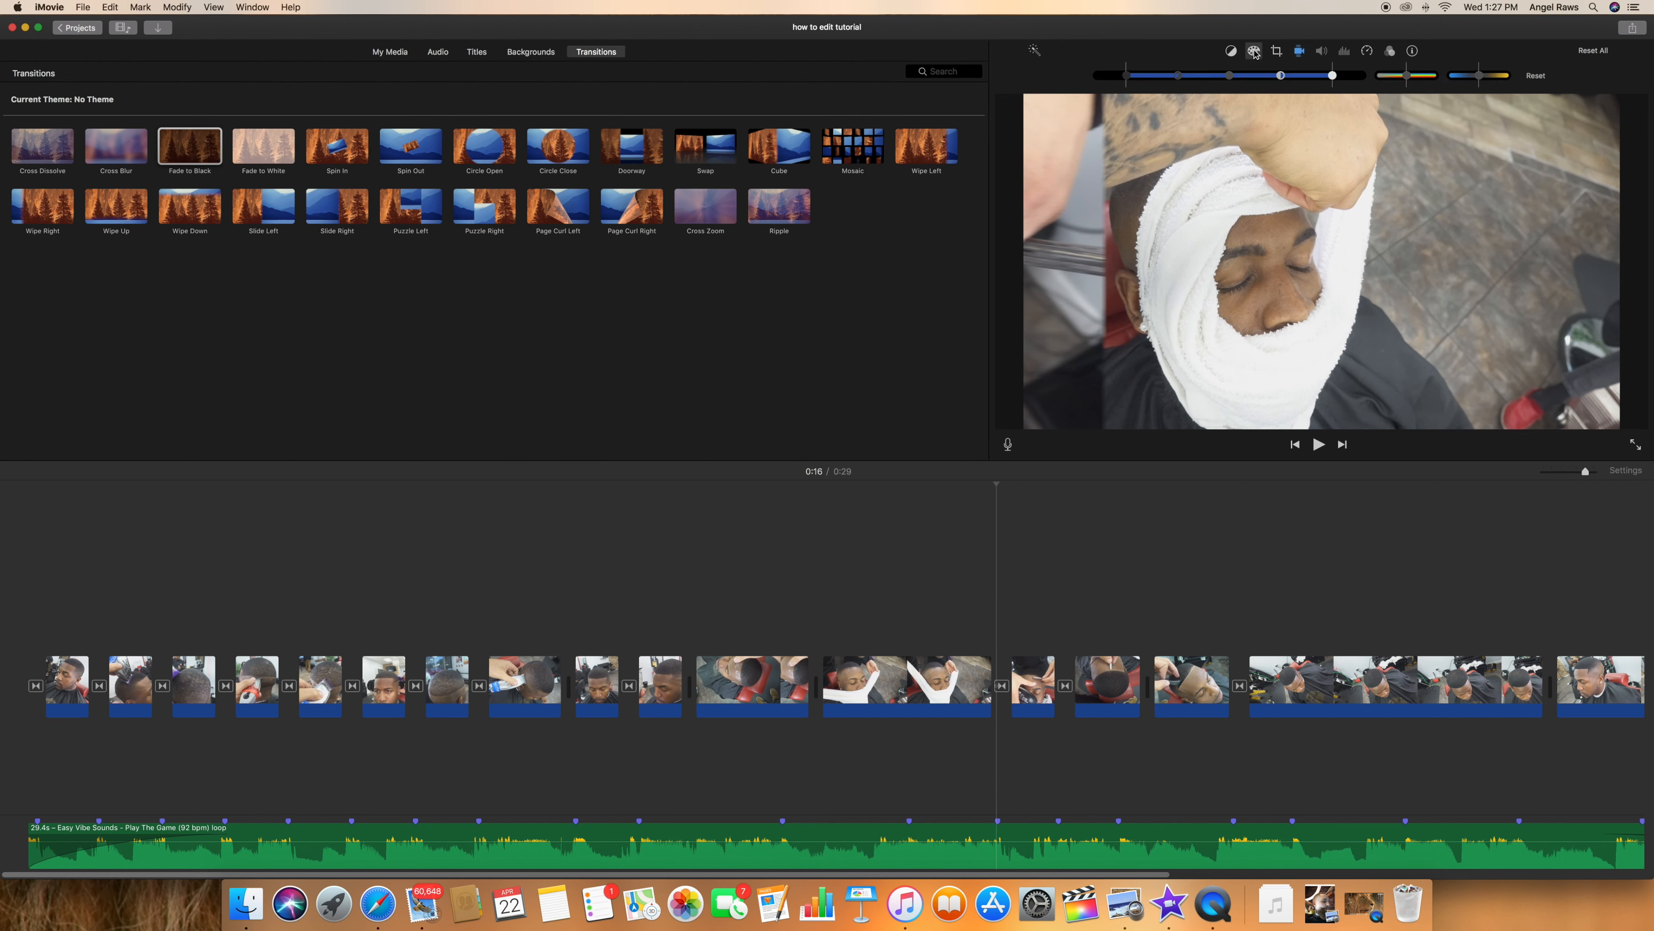
{"action": "mouse_move", "coordinate": [1334, 79]}
{"action": "left_mouse_down"}
{"action": "mouse_move", "coordinate": [1361, 77]}
{"action": "mouse_move", "coordinate": [1305, 88]}
{"action": "mouse_move", "coordinate": [1339, 82]}
{"action": "left_mouse_up"}
{"action": "left_click", "coordinate": [1231, 52]}
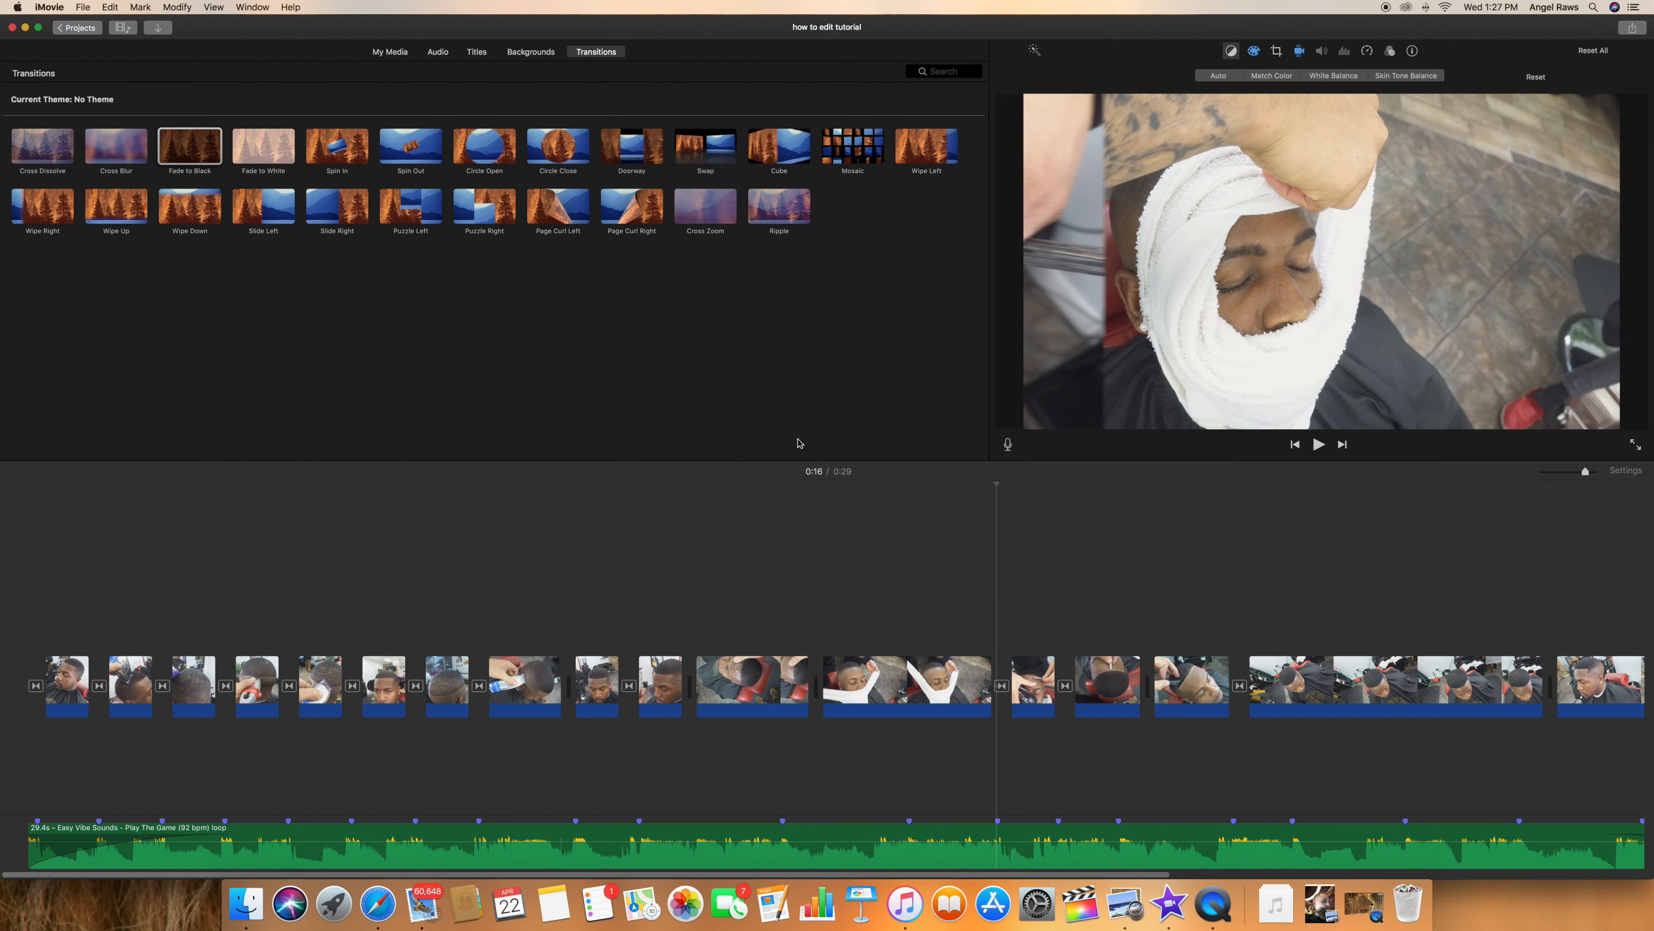
{"action": "left_click", "coordinate": [756, 681]}
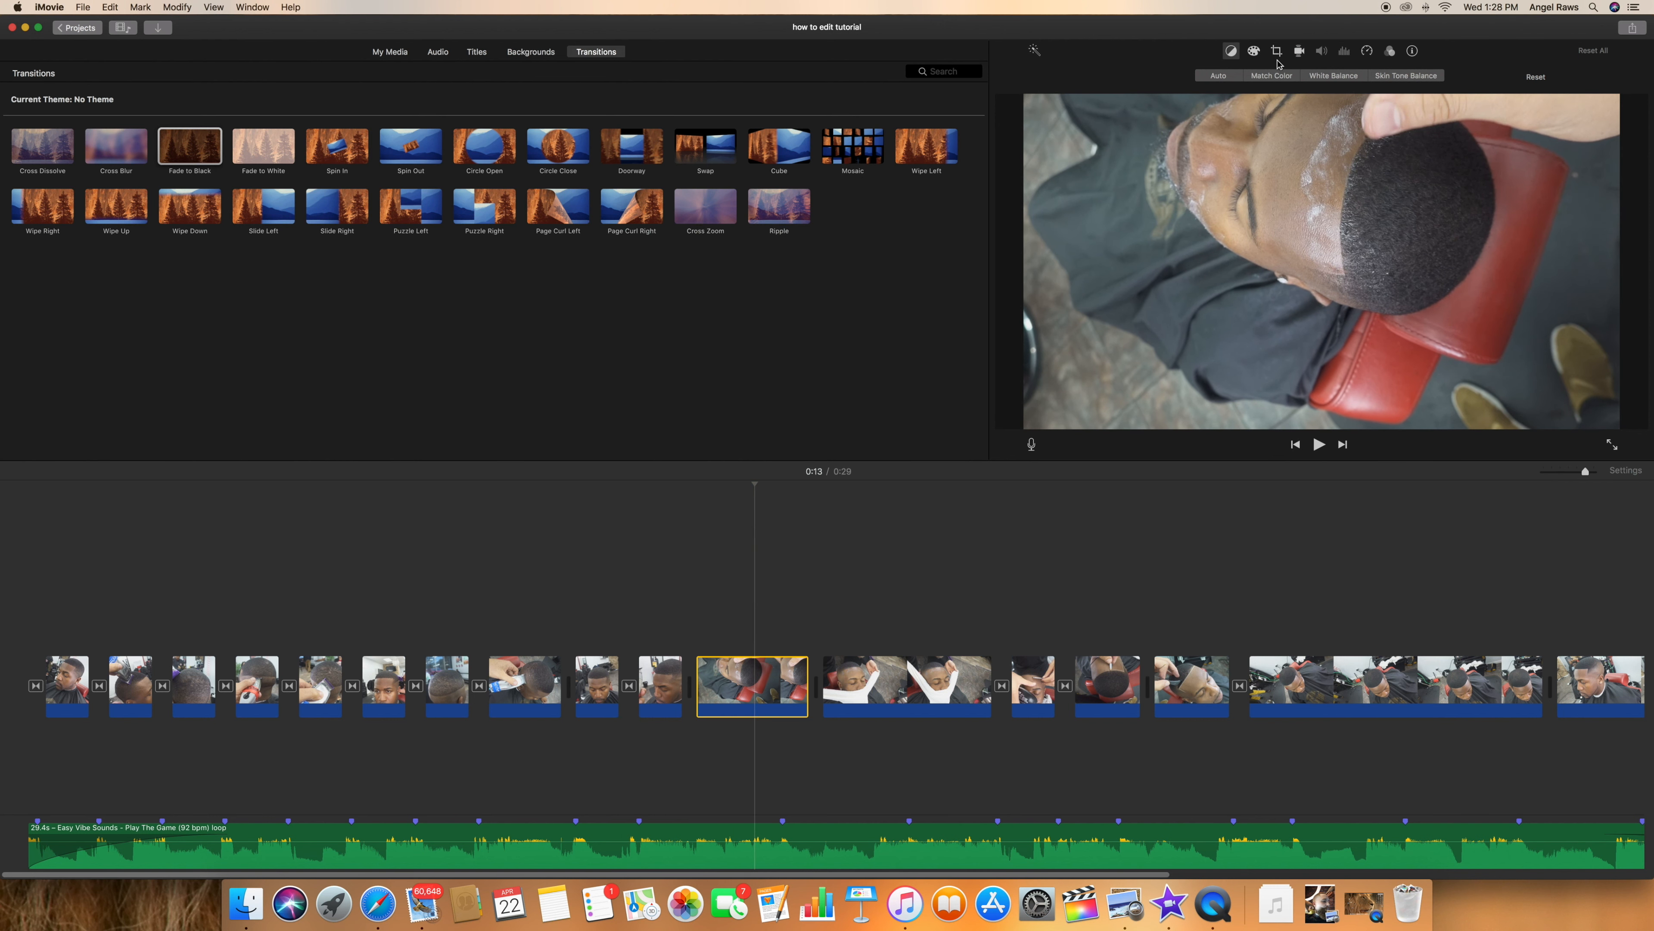
{"action": "left_click", "coordinate": [1344, 77]}
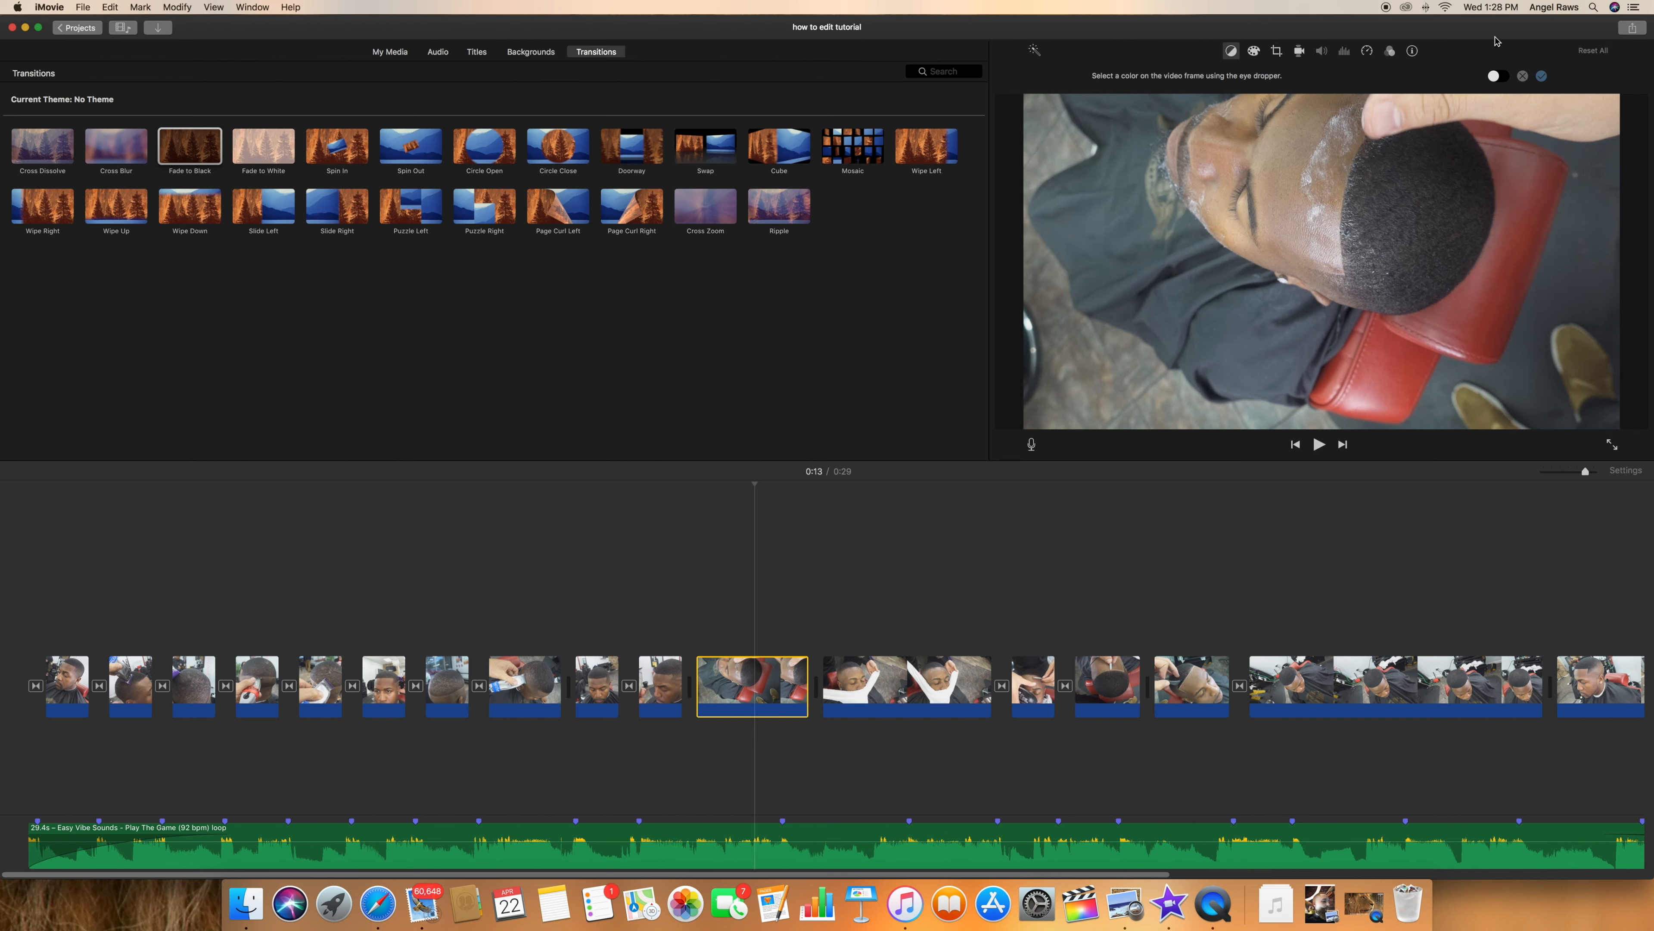
{"action": "left_click", "coordinate": [1524, 76]}
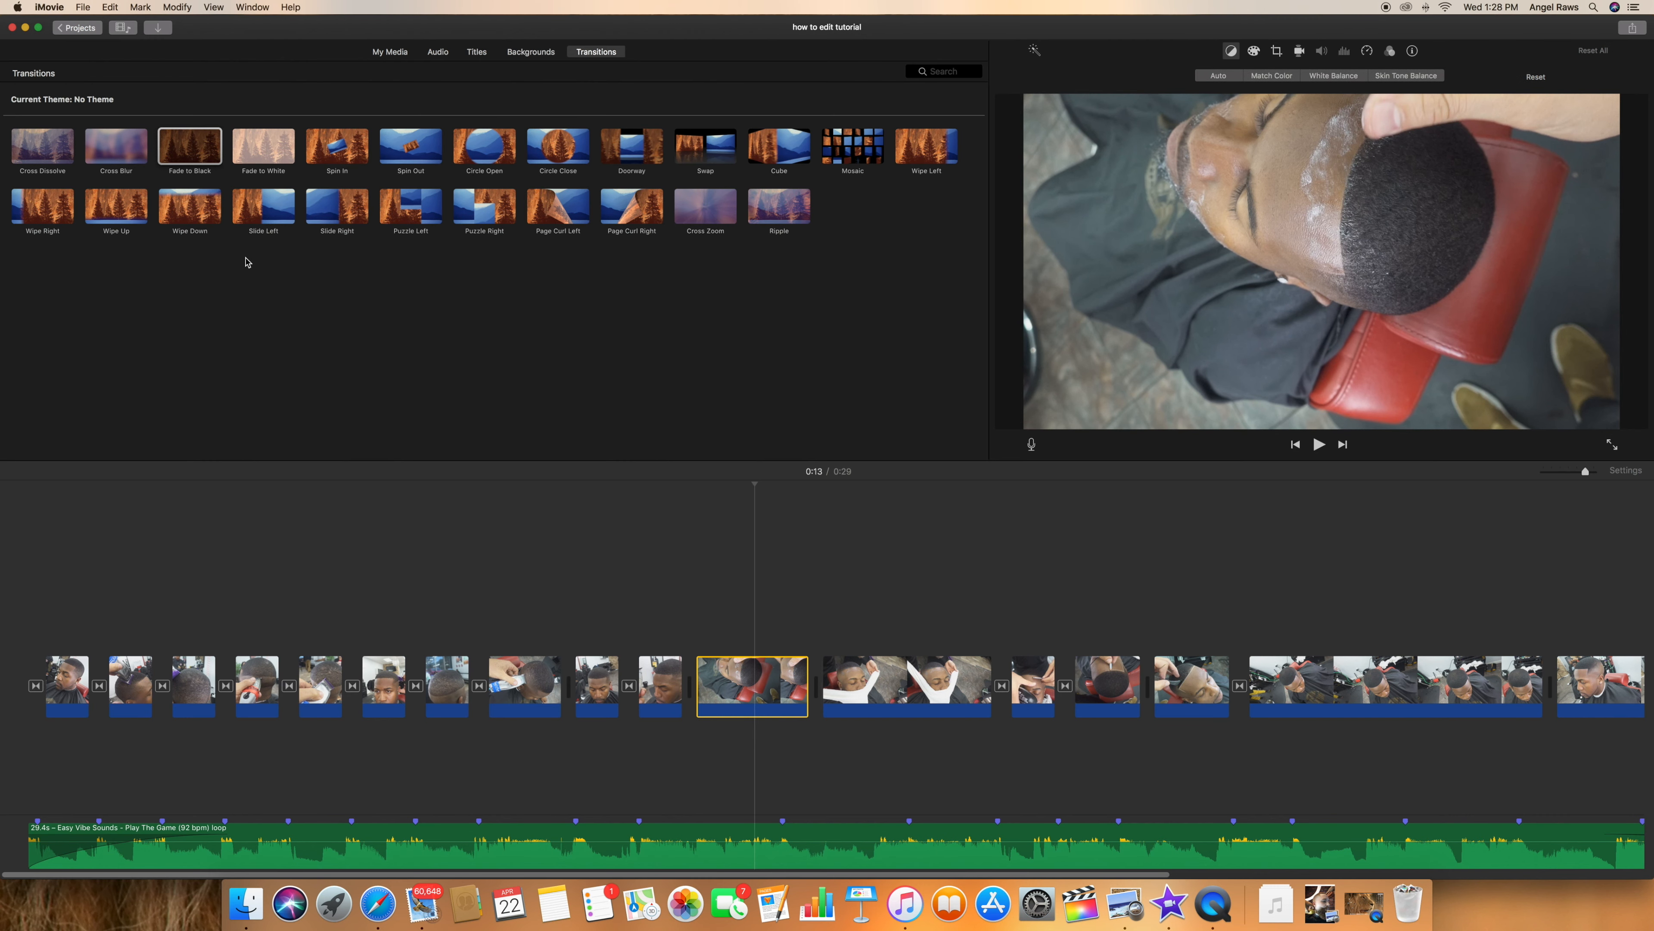
Return the playhead to the start of the video.
{"action": "left_click", "coordinate": [30, 591]}
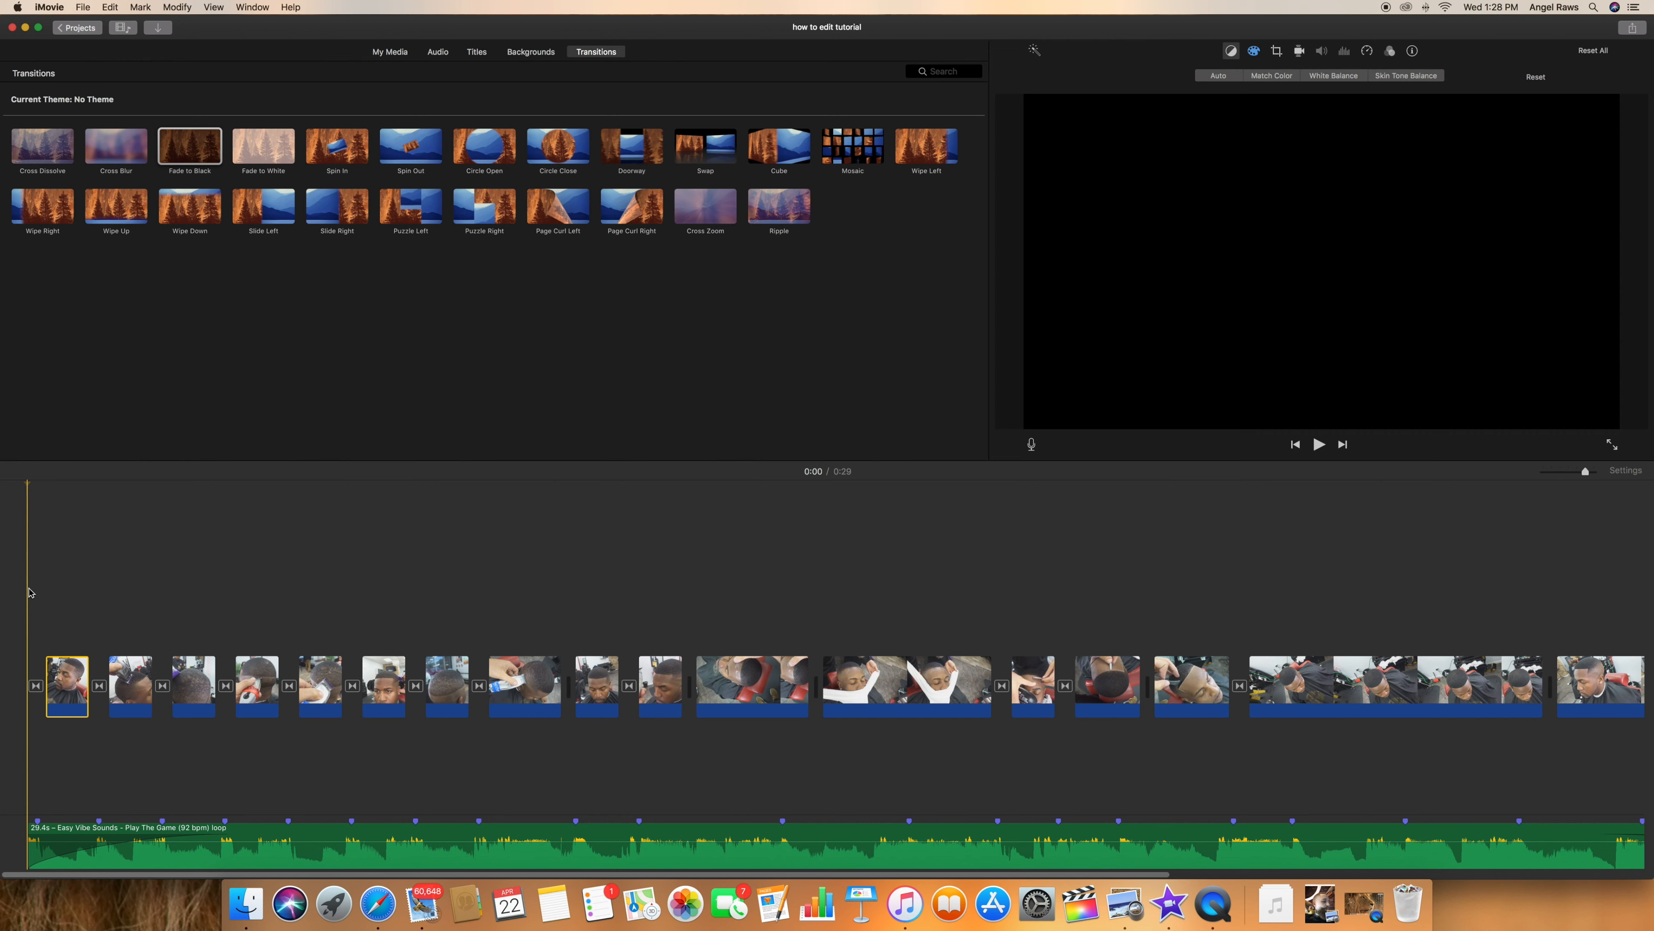